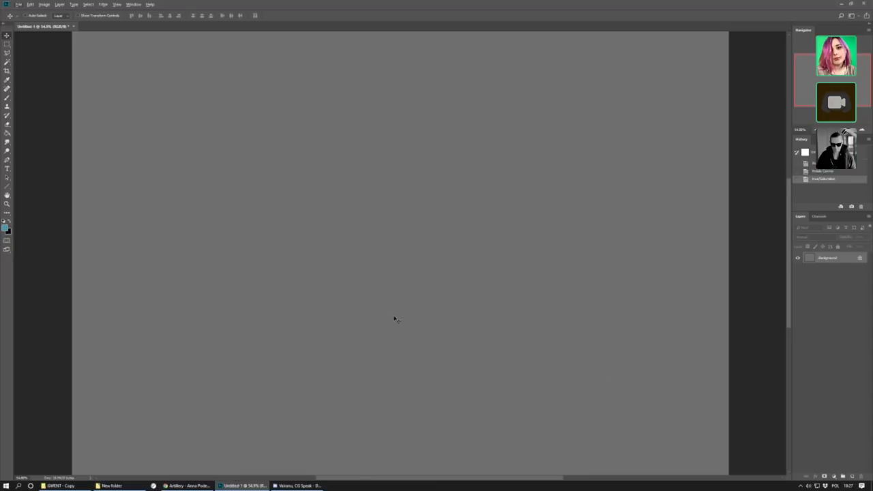
# Add Layer 1, reset colours to black, and pick a smaller Sampled Brush 3.1.
pyautogui.click(852, 476)
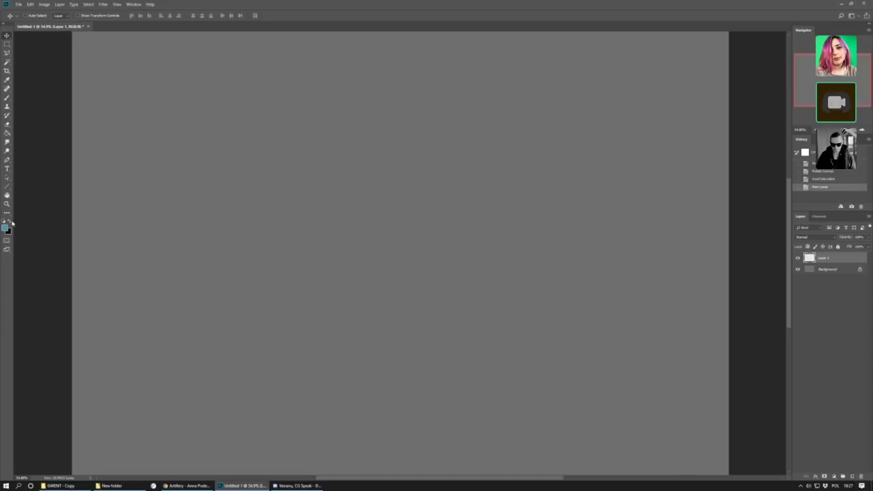
pyautogui.press('d')
pyautogui.press('b')
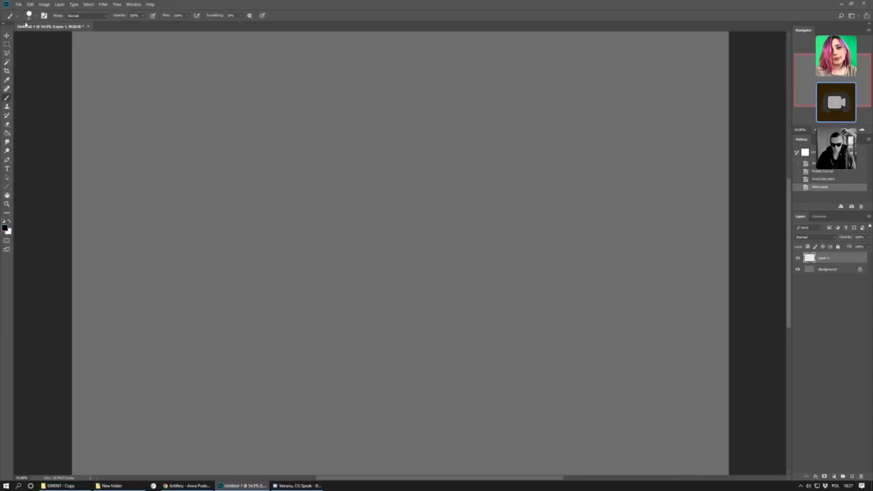
pyautogui.click(29, 15)
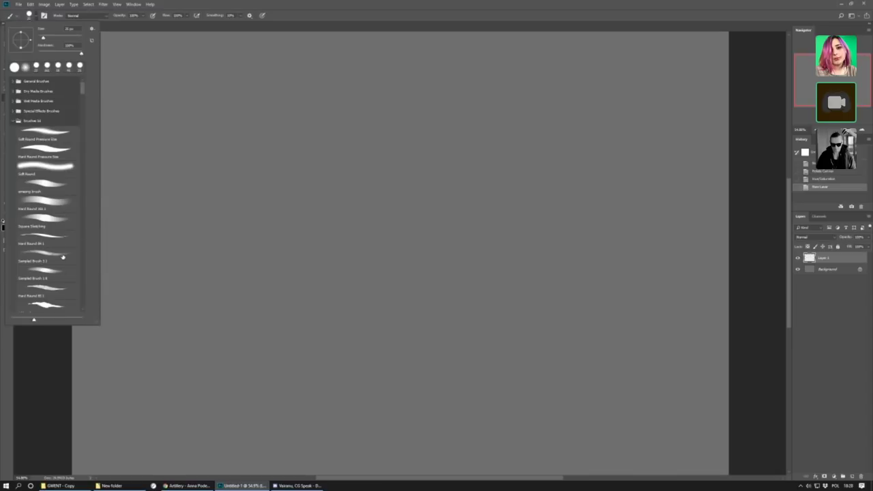
pyautogui.click(63, 255)
pyautogui.moveTo(57, 37); pyautogui.dragTo(42, 37)
pyautogui.press('Return')
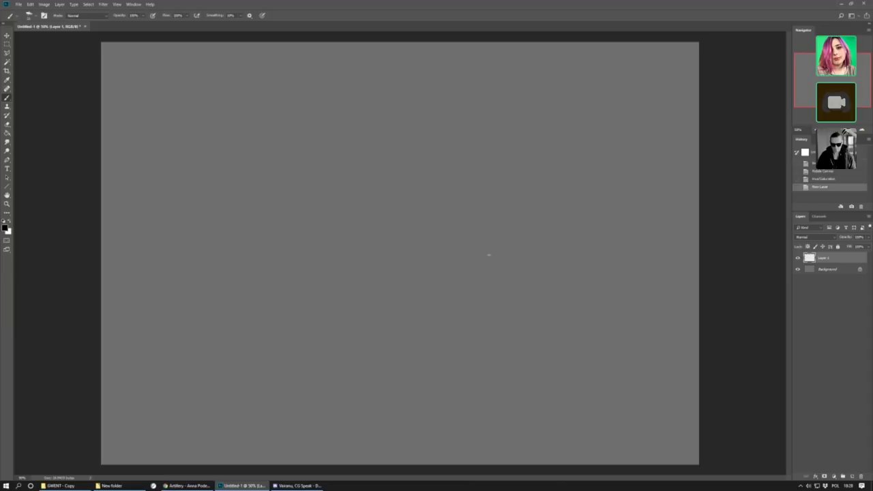
# Sketch faint curving figure strokes and long sloping ground lines on Layer 1.
pyautogui.moveTo(488, 250)
pyautogui.mouseDown()
pyautogui.moveTo(498, 293)
pyautogui.moveTo(464, 324)
pyautogui.mouseUp()
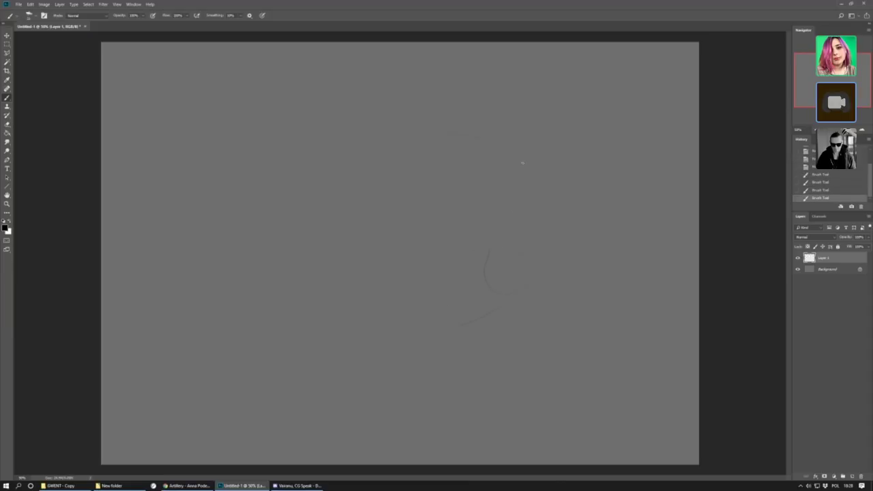
pyautogui.moveTo(442, 134); pyautogui.dragTo(419, 201)
pyautogui.moveTo(440, 139)
pyautogui.mouseDown()
pyautogui.moveTo(526, 225)
pyautogui.moveTo(487, 201)
pyautogui.moveTo(426, 196)
pyautogui.moveTo(508, 219)
pyautogui.mouseUp()
pyautogui.moveTo(140, 432); pyautogui.dragTo(697, 333)
pyautogui.moveTo(479, 383); pyautogui.dragTo(410, 392)
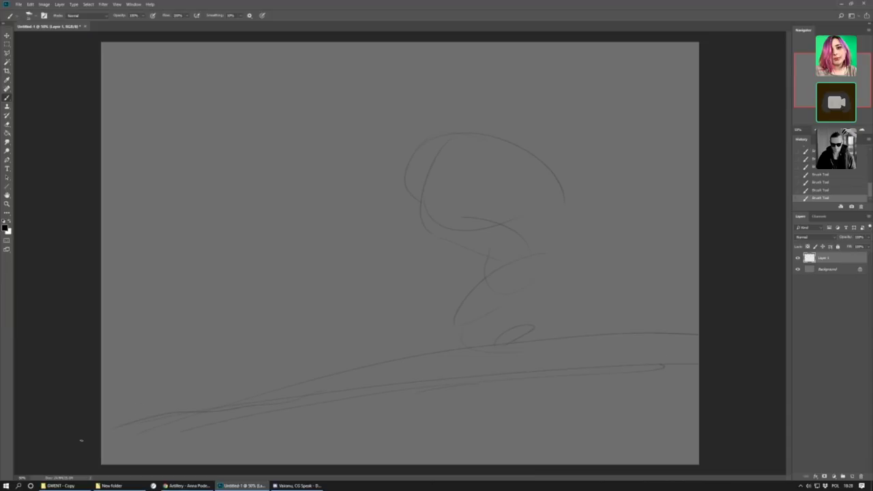
pyautogui.moveTo(112, 429); pyautogui.dragTo(312, 371)
pyautogui.moveTo(115, 428); pyautogui.dragTo(808, 348)
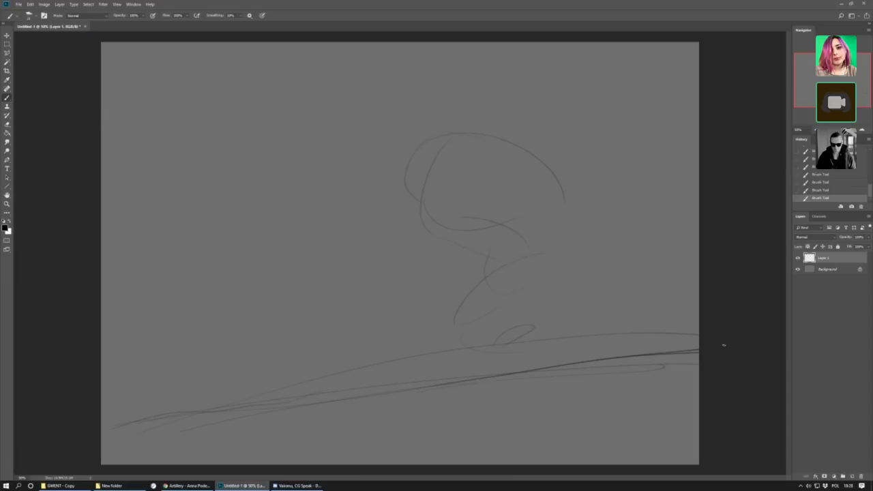
# Zoom out, extend the sketch's lower curve, and hide Layer 1.
pyautogui.click(816, 128)
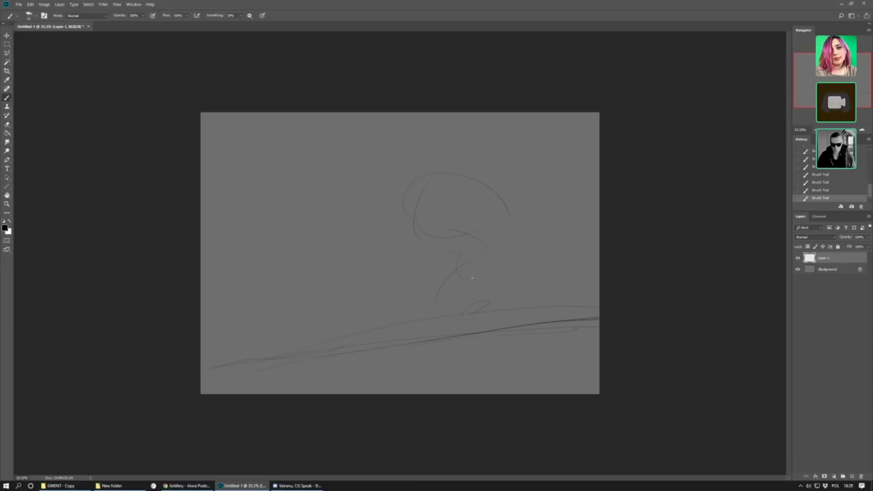
pyautogui.moveTo(440, 285); pyautogui.dragTo(429, 313)
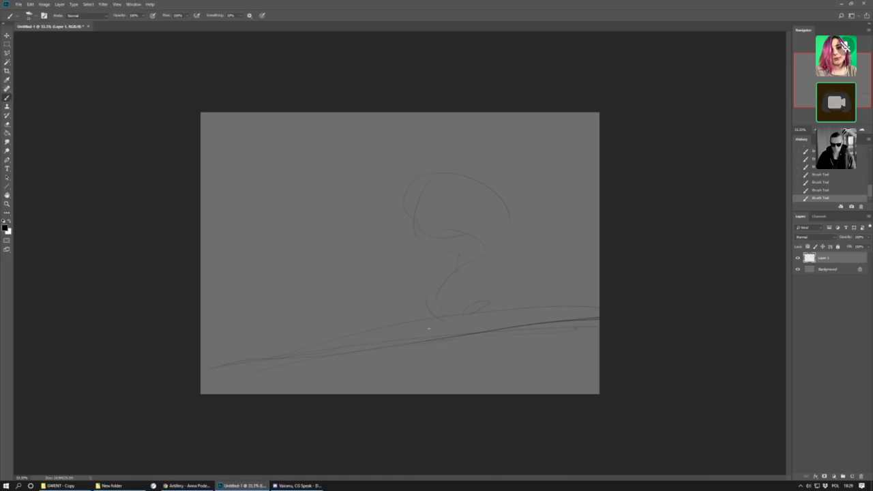
pyautogui.click(797, 257)
# Add Layer 2, draw long sloping ground strokes, and adjust the brush size.
pyautogui.click(852, 477)
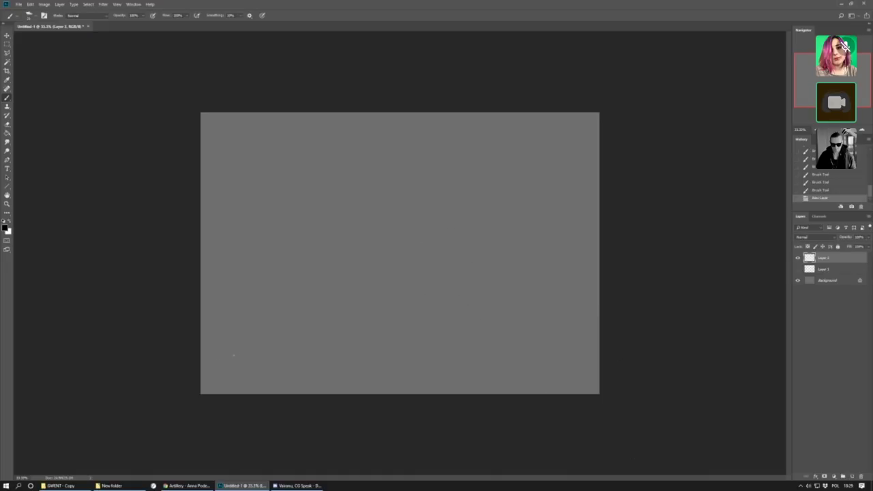
pyautogui.moveTo(433, 349); pyautogui.dragTo(549, 333)
pyautogui.moveTo(211, 387); pyautogui.dragTo(724, 285)
pyautogui.click(29, 15)
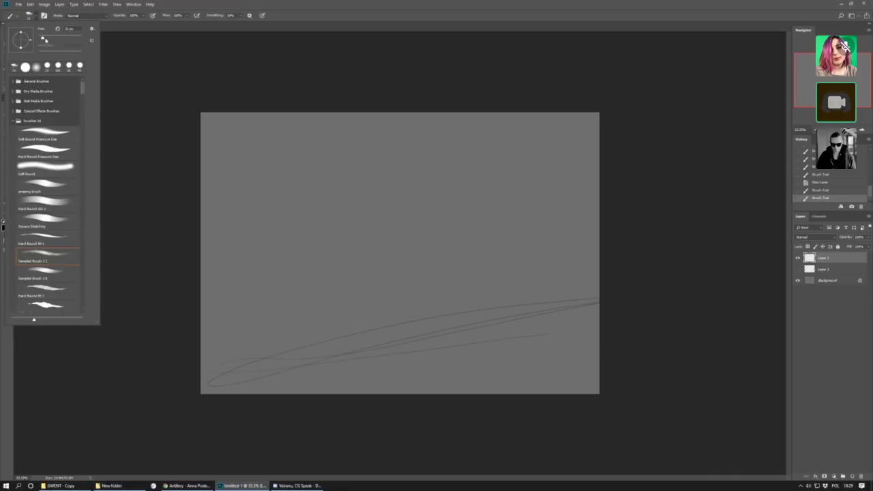
pyautogui.moveTo(45, 39); pyautogui.dragTo(48, 40)
pyautogui.click(446, 329)
# Sketch the large crouching right figure: head oval, S-shaped torso, arm and legs.
pyautogui.moveTo(403, 298)
pyautogui.mouseDown()
pyautogui.moveTo(429, 336)
pyautogui.moveTo(401, 296)
pyautogui.moveTo(437, 254)
pyautogui.mouseUp()
pyautogui.moveTo(423, 181)
pyautogui.mouseDown()
pyautogui.moveTo(536, 215)
pyautogui.moveTo(421, 218)
pyautogui.mouseUp()
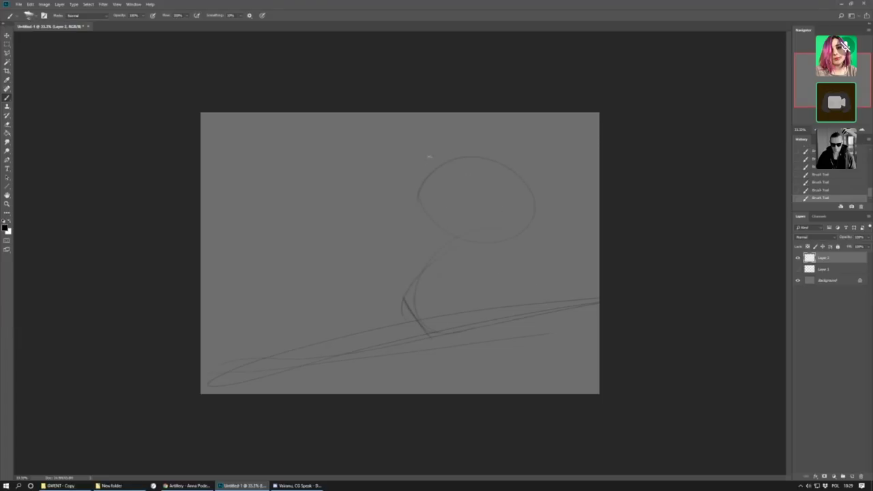
pyautogui.moveTo(430, 157)
pyautogui.mouseDown()
pyautogui.moveTo(517, 237)
pyautogui.moveTo(464, 158)
pyautogui.mouseUp()
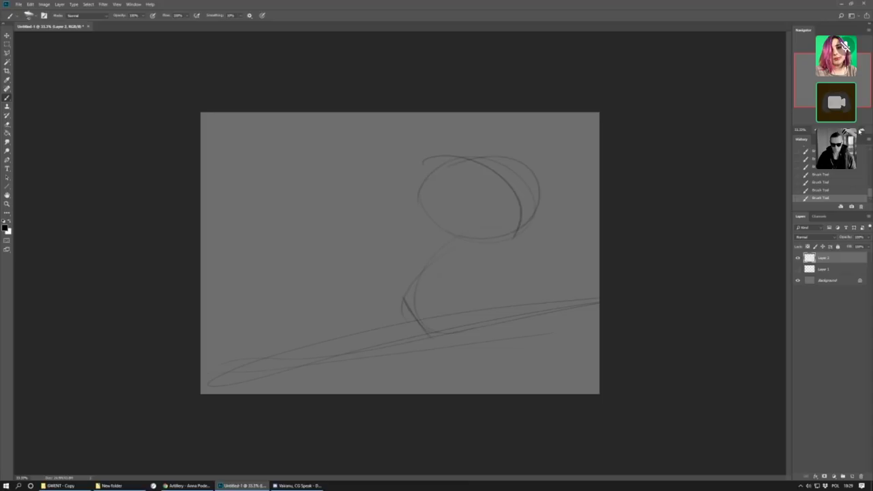
pyautogui.hotkey('ctrl', '-')
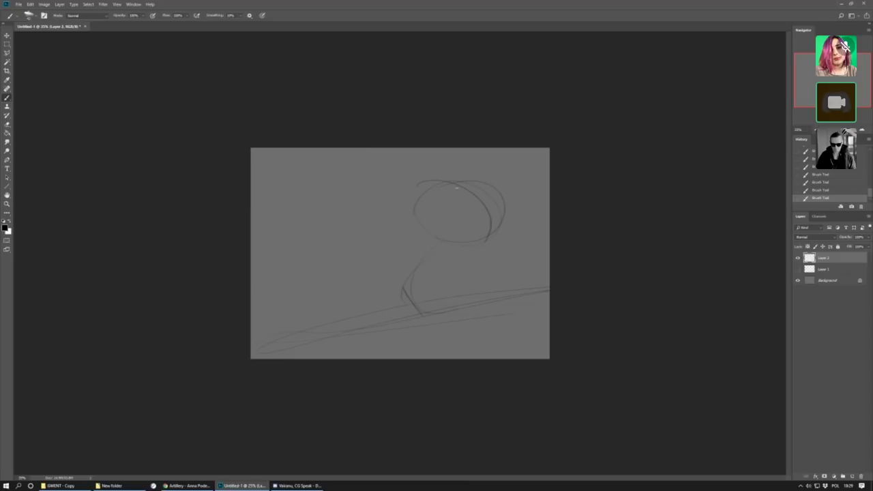
pyautogui.moveTo(439, 236)
pyautogui.mouseDown()
pyautogui.moveTo(452, 247)
pyautogui.moveTo(467, 300)
pyautogui.moveTo(492, 211)
pyautogui.moveTo(505, 254)
pyautogui.mouseUp()
pyautogui.moveTo(511, 223); pyautogui.dragTo(519, 275)
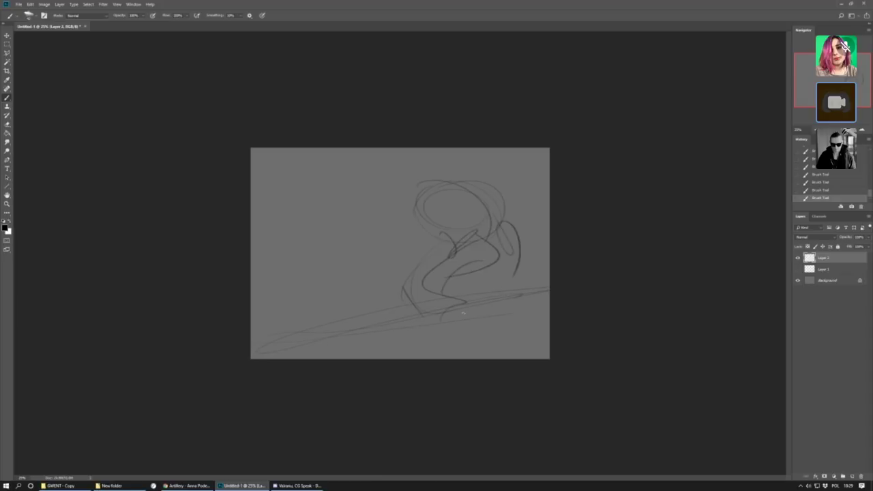
pyautogui.moveTo(290, 348); pyautogui.dragTo(633, 286)
pyautogui.moveTo(418, 287)
pyautogui.mouseDown()
pyautogui.moveTo(450, 322)
pyautogui.moveTo(473, 320)
pyautogui.moveTo(486, 280)
pyautogui.moveTo(468, 287)
pyautogui.moveTo(487, 245)
pyautogui.mouseUp()
pyautogui.moveTo(422, 237)
pyautogui.mouseDown()
pyautogui.moveTo(416, 203)
pyautogui.moveTo(401, 276)
pyautogui.moveTo(390, 214)
pyautogui.moveTo(478, 179)
pyautogui.mouseUp()
pyautogui.moveTo(509, 249)
pyautogui.mouseDown()
pyautogui.moveTo(508, 272)
pyautogui.moveTo(530, 268)
pyautogui.moveTo(547, 311)
pyautogui.mouseUp()
pyautogui.moveTo(266, 336)
pyautogui.mouseDown()
pyautogui.moveTo(301, 293)
pyautogui.moveTo(287, 296)
pyautogui.moveTo(316, 292)
pyautogui.moveTo(324, 262)
pyautogui.moveTo(309, 306)
pyautogui.moveTo(334, 260)
pyautogui.mouseUp()
# Block in the smaller left figure and darken the ground lines along the bottom.
pyautogui.moveTo(286, 301)
pyautogui.mouseDown()
pyautogui.moveTo(268, 327)
pyautogui.moveTo(273, 345)
pyautogui.moveTo(292, 304)
pyautogui.moveTo(333, 341)
pyautogui.moveTo(335, 307)
pyautogui.mouseUp()
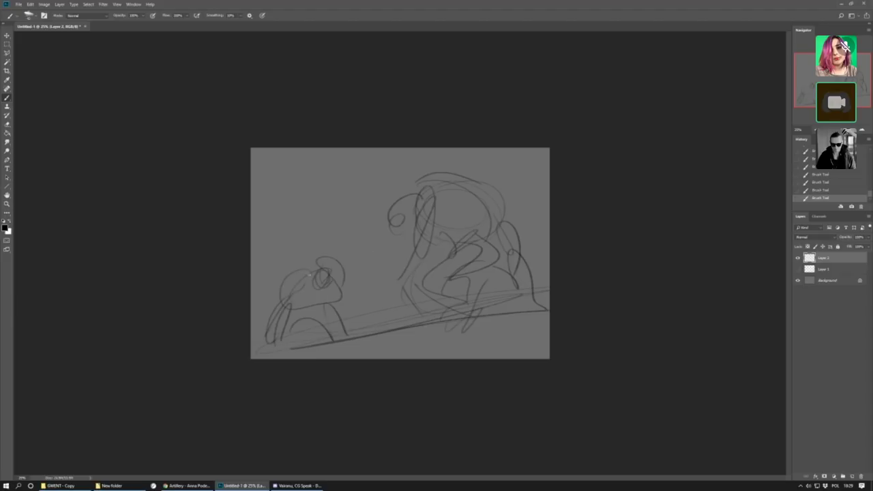
pyautogui.moveTo(304, 276)
pyautogui.mouseDown()
pyautogui.moveTo(282, 276)
pyautogui.moveTo(287, 339)
pyautogui.mouseUp()
pyautogui.moveTo(291, 289); pyautogui.dragTo(300, 341)
pyautogui.moveTo(340, 287)
pyautogui.mouseDown()
pyautogui.moveTo(360, 313)
pyautogui.moveTo(355, 316)
pyautogui.moveTo(375, 330)
pyautogui.mouseUp()
pyautogui.moveTo(321, 268)
pyautogui.mouseDown()
pyautogui.moveTo(335, 280)
pyautogui.moveTo(346, 274)
pyautogui.moveTo(321, 266)
pyautogui.mouseUp()
pyautogui.moveTo(326, 265); pyautogui.dragTo(350, 267)
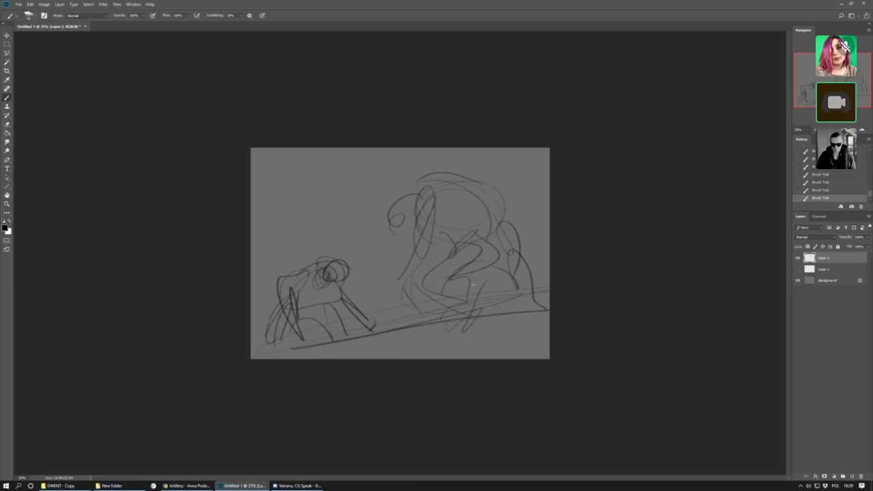
pyautogui.moveTo(250, 352)
pyautogui.mouseDown()
pyautogui.moveTo(550, 321)
pyautogui.moveTo(289, 346)
pyautogui.mouseUp()
pyautogui.moveTo(250, 344); pyautogui.dragTo(551, 303)
# Crop the canvas, widening it on the left and right and slightly downward.
pyautogui.click(7, 80)
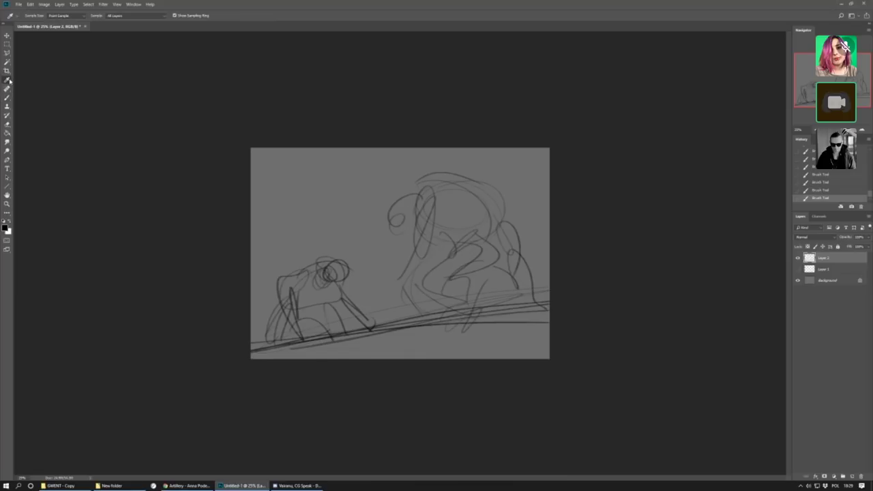
pyautogui.click(7, 70)
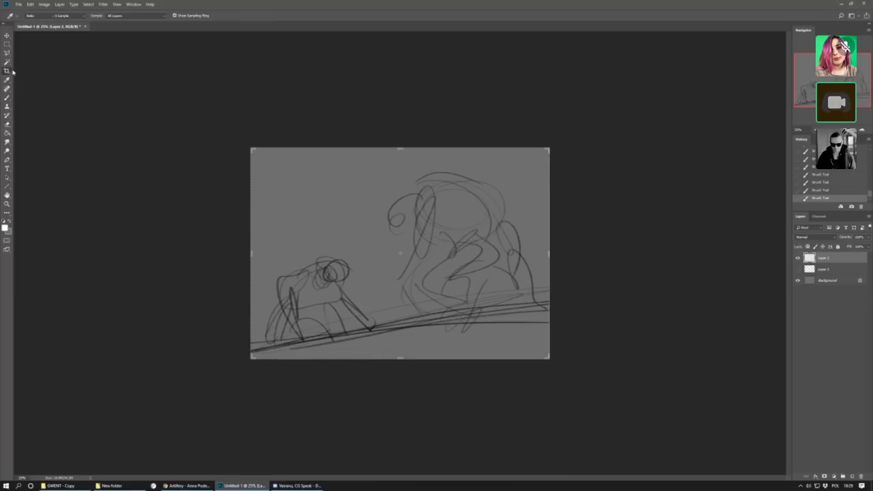
pyautogui.moveTo(253, 253); pyautogui.dragTo(204, 253)
pyautogui.moveTo(576, 254); pyautogui.dragTo(589, 276)
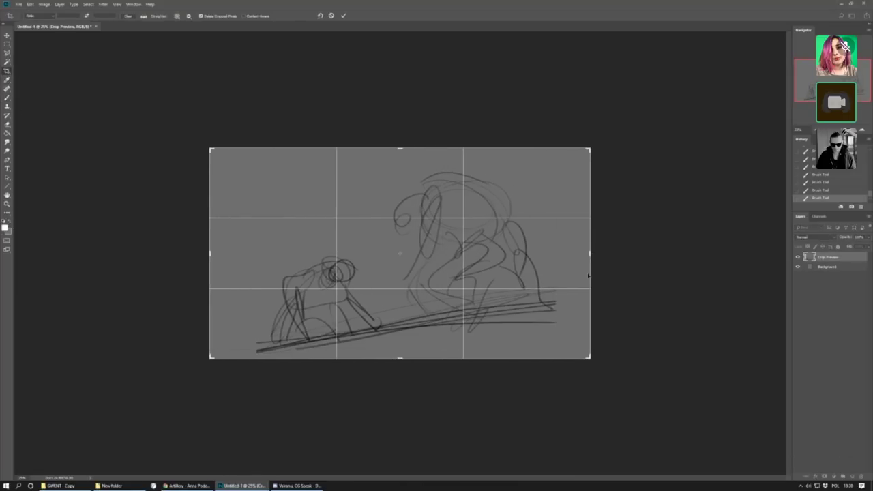
pyautogui.moveTo(402, 358); pyautogui.dragTo(400, 363)
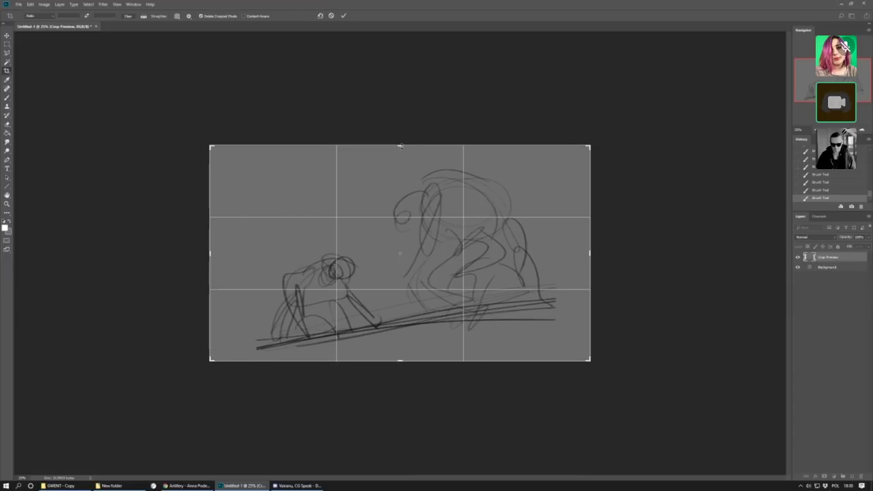
pyautogui.press('Return')
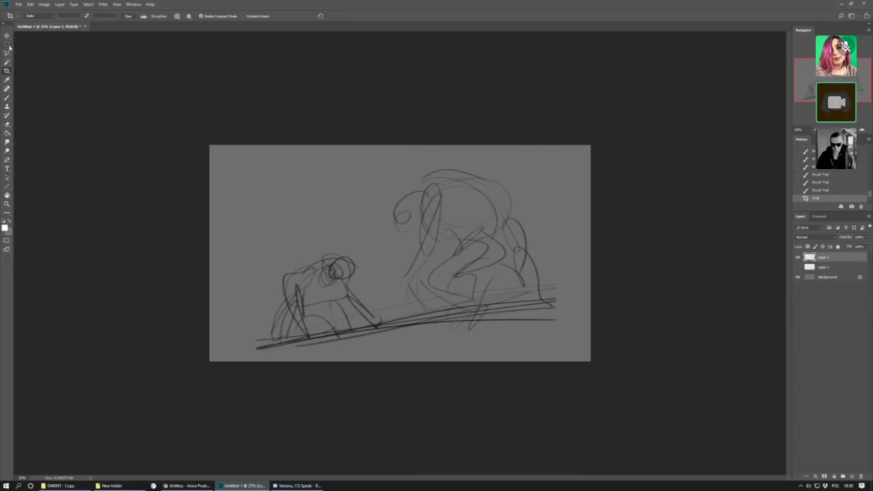
# Free Transform the Layer 2 sketch to scale it up and reposition it.
pyautogui.click(7, 45)
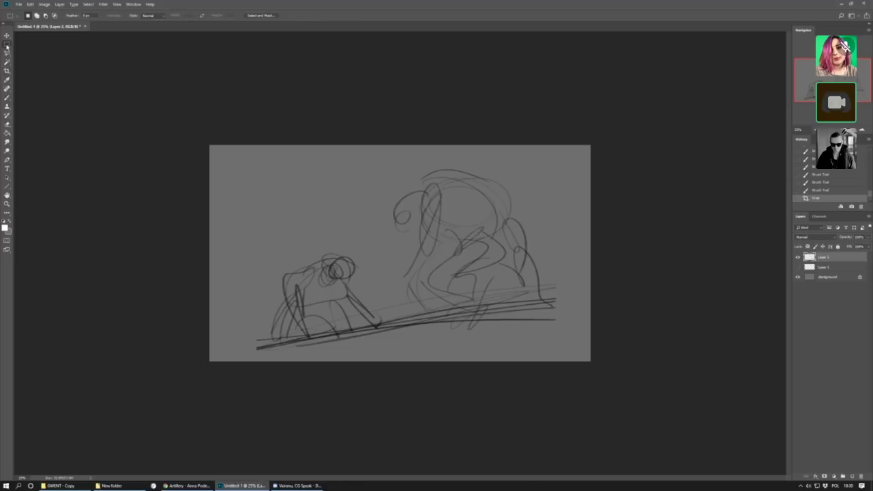
pyautogui.rightClick(513, 261)
pyautogui.click(546, 335)
pyautogui.moveTo(556, 347); pyautogui.dragTo(599, 356)
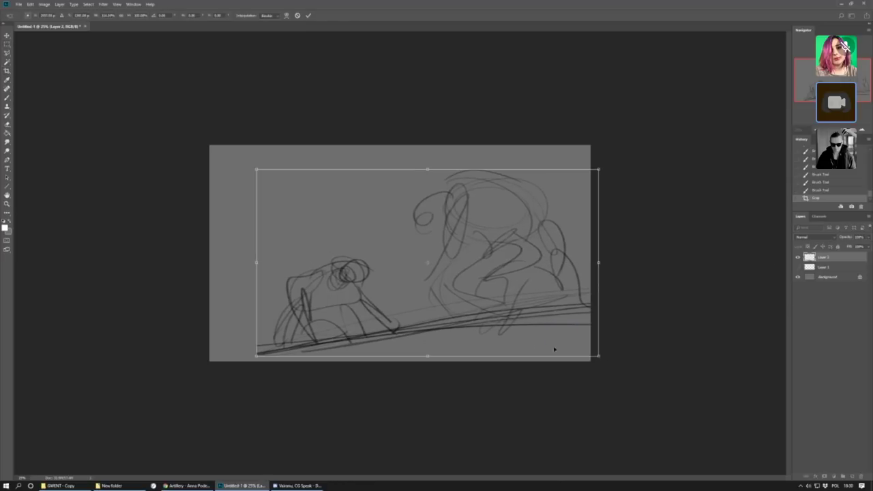
pyautogui.moveTo(259, 357); pyautogui.dragTo(224, 362)
pyautogui.moveTo(410, 273); pyautogui.dragTo(398, 253)
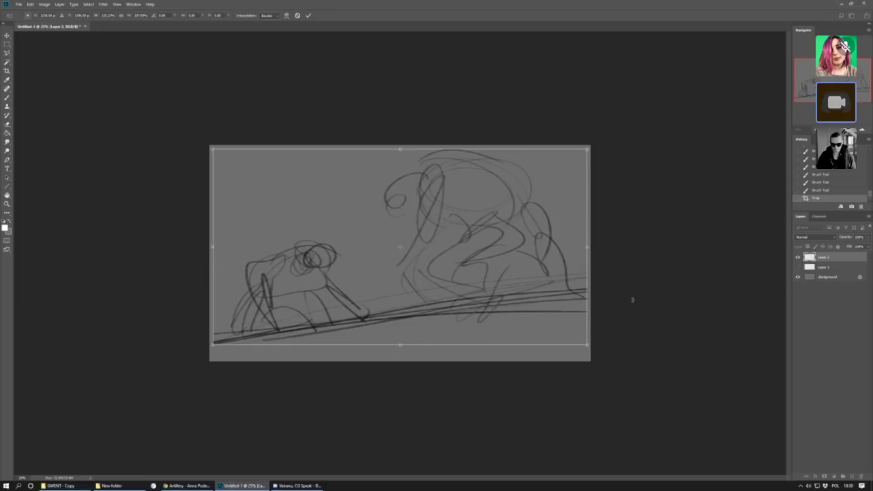
pyautogui.moveTo(587, 346); pyautogui.dragTo(594, 354)
pyautogui.moveTo(438, 334); pyautogui.dragTo(436, 344)
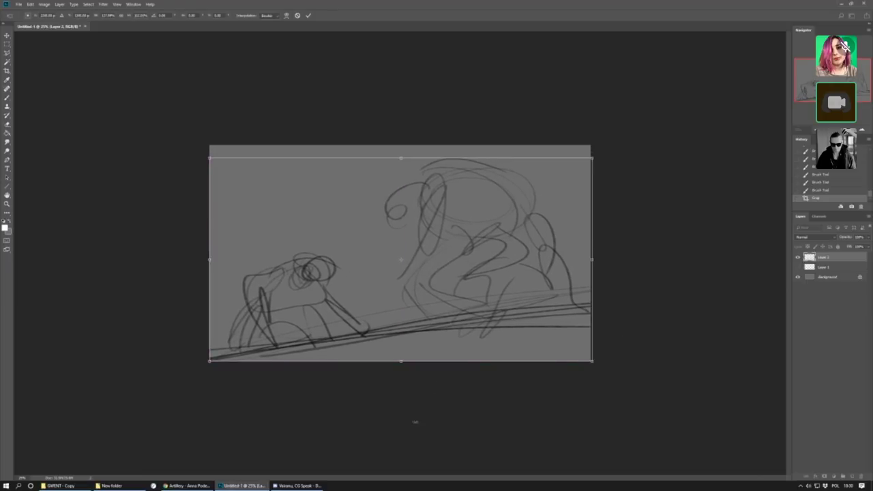
pyautogui.moveTo(536, 305)
pyautogui.mouseDown()
pyautogui.moveTo(527, 305)
pyautogui.moveTo(565, 318)
pyautogui.moveTo(534, 307)
pyautogui.mouseUp()
# Rotate the sketch slightly counter-clockwise with Free Transform.
pyautogui.press('m')
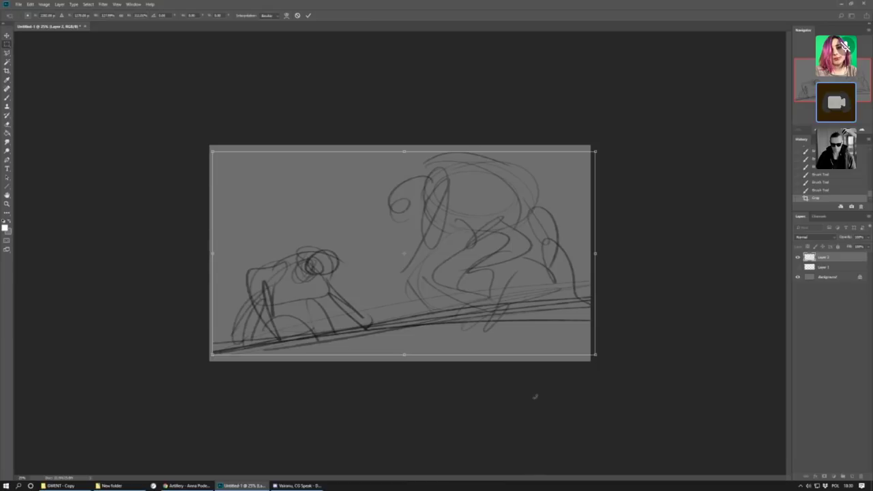
pyautogui.rightClick(518, 297)
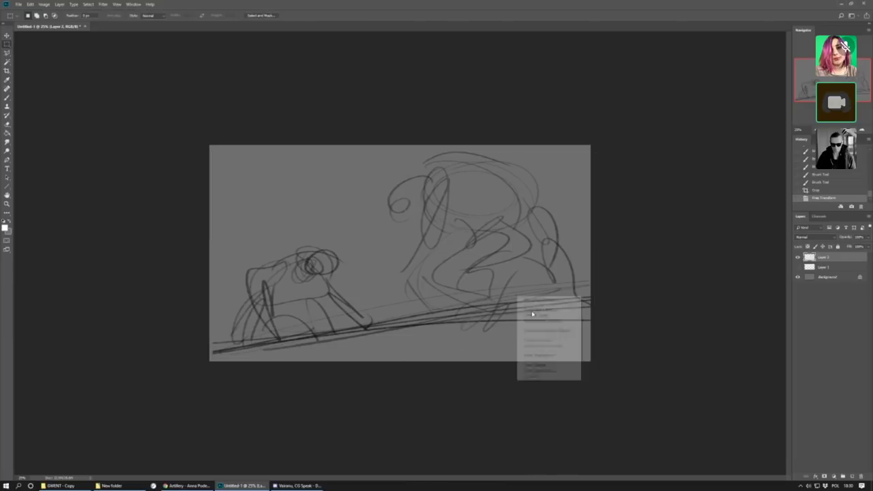
pyautogui.click(550, 355)
pyautogui.moveTo(629, 353); pyautogui.dragTo(638, 347)
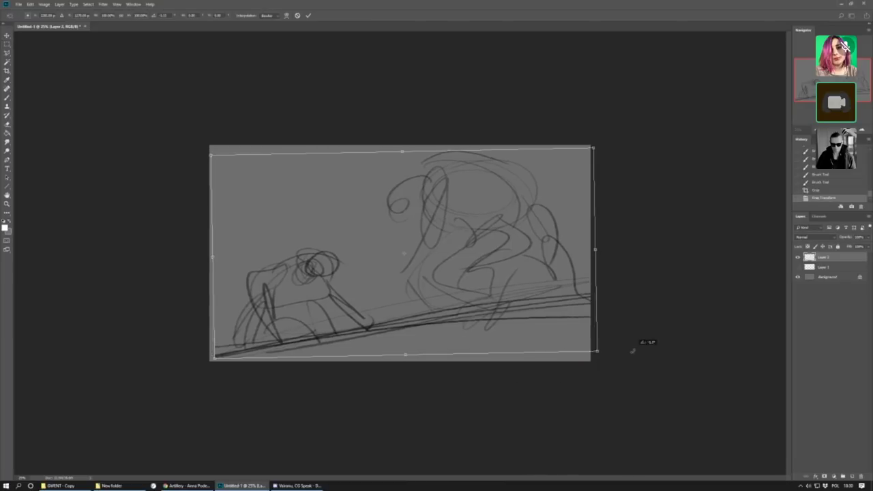
# Try warping the sketch edges outward, then cancel the warp and commit the transform.
pyautogui.rightClick(488, 280)
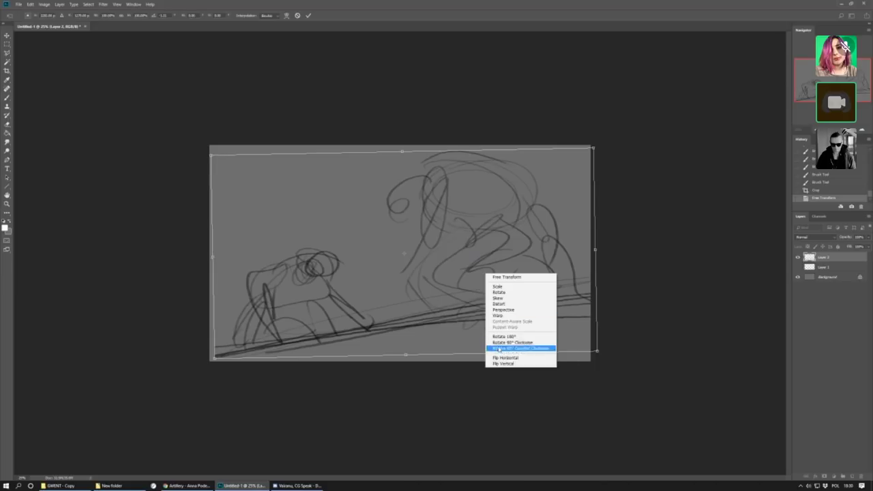
pyautogui.click(516, 312)
pyautogui.moveTo(595, 298); pyautogui.dragTo(603, 288)
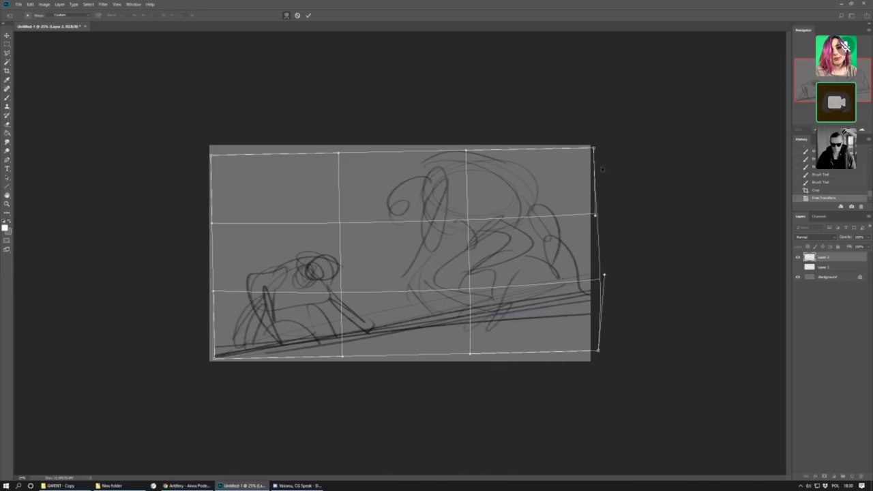
pyautogui.moveTo(576, 175); pyautogui.dragTo(576, 163)
pyautogui.moveTo(481, 174); pyautogui.dragTo(478, 153)
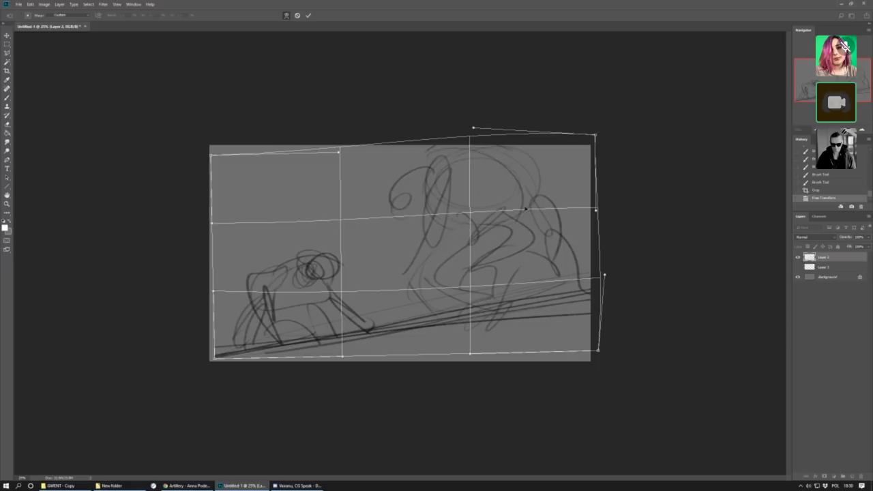
pyautogui.hotkey('ctrl', 'z')
pyautogui.hotkey('ctrl', 'z')
pyautogui.moveTo(600, 328); pyautogui.dragTo(620, 334)
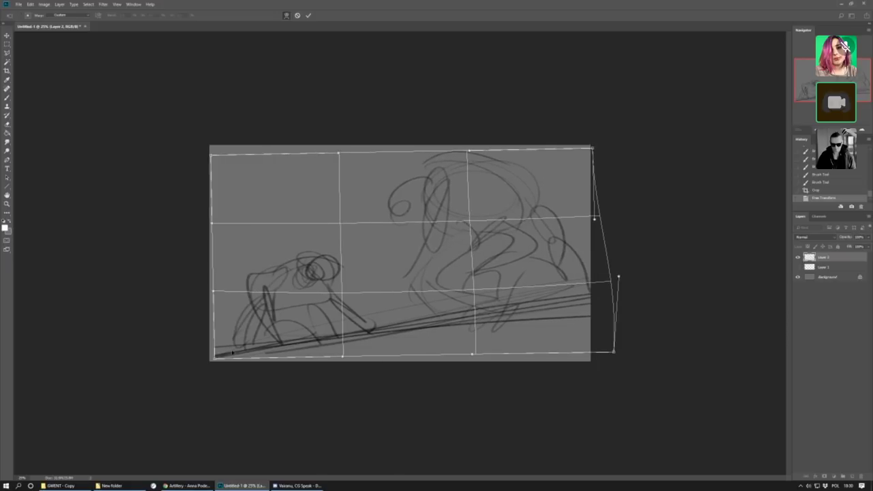
pyautogui.moveTo(232, 352); pyautogui.dragTo(190, 364)
pyautogui.moveTo(222, 248); pyautogui.dragTo(195, 189)
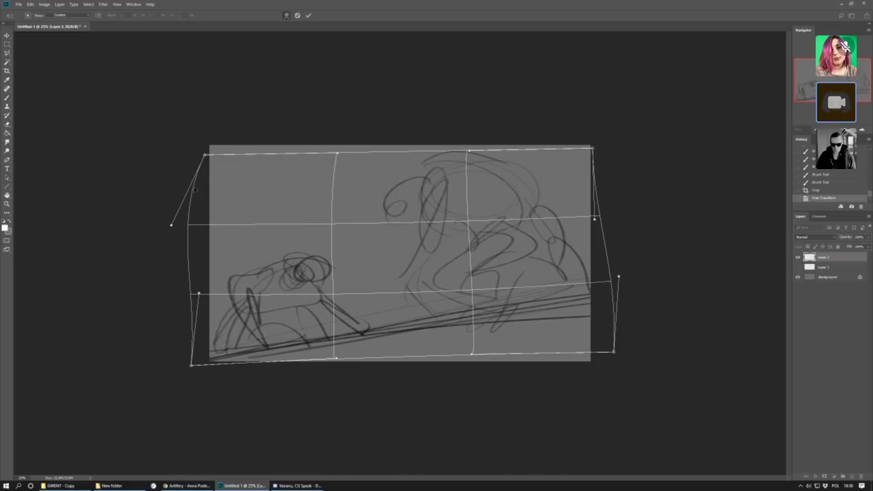
pyautogui.press('Escape')
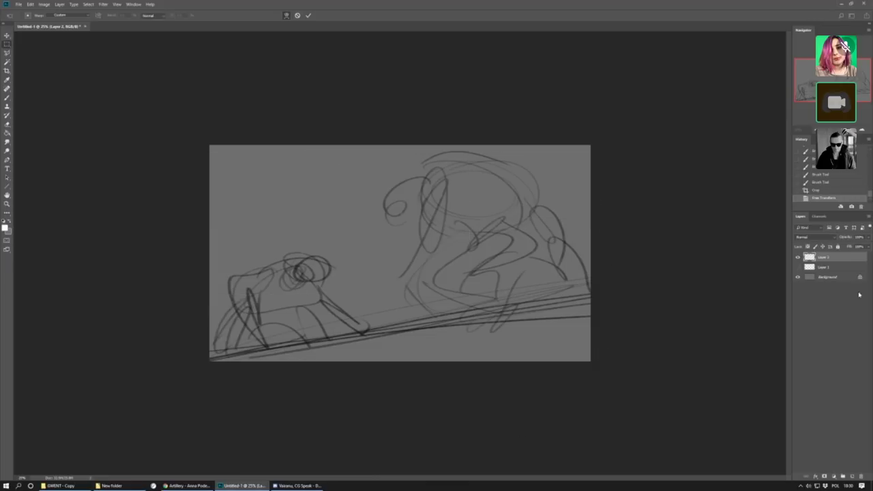
pyautogui.press('Return')
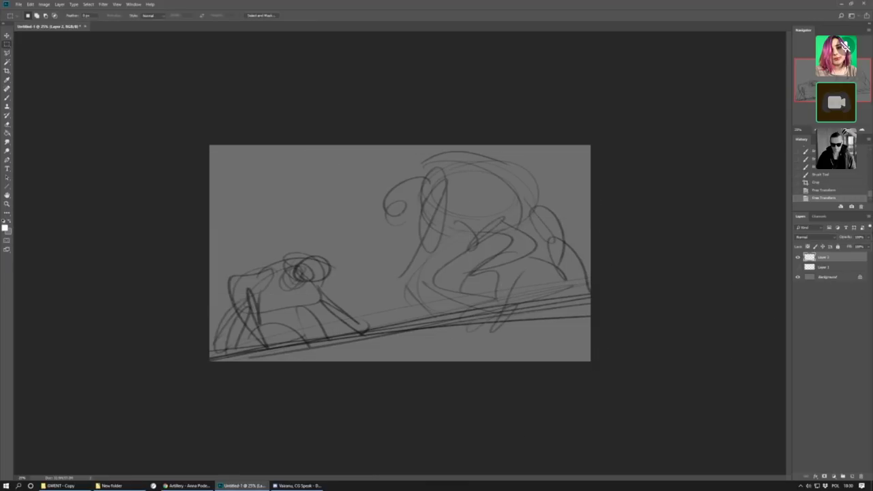
# Lower Layer 2's opacity to fade the sketch and flip the canvas horizontally.
pyautogui.click(863, 237)
pyautogui.moveTo(861, 246); pyautogui.dragTo(853, 245)
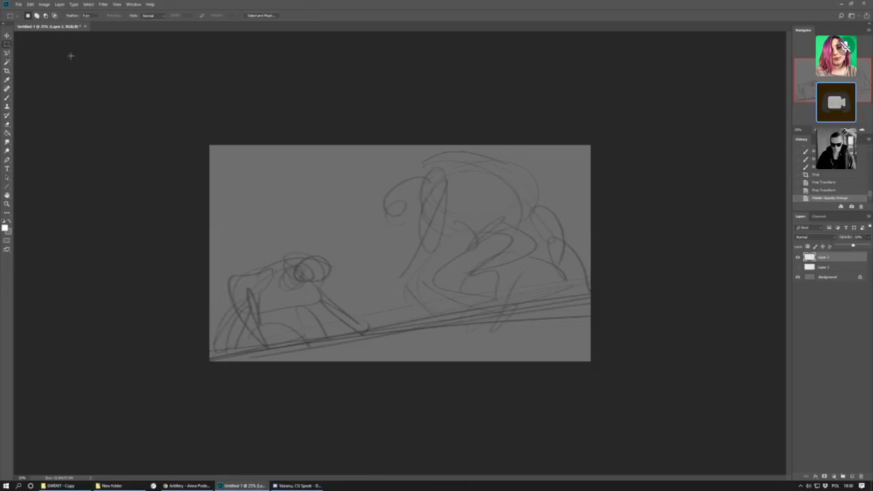
pyautogui.click(43, 4)
pyautogui.moveTo(83, 71)
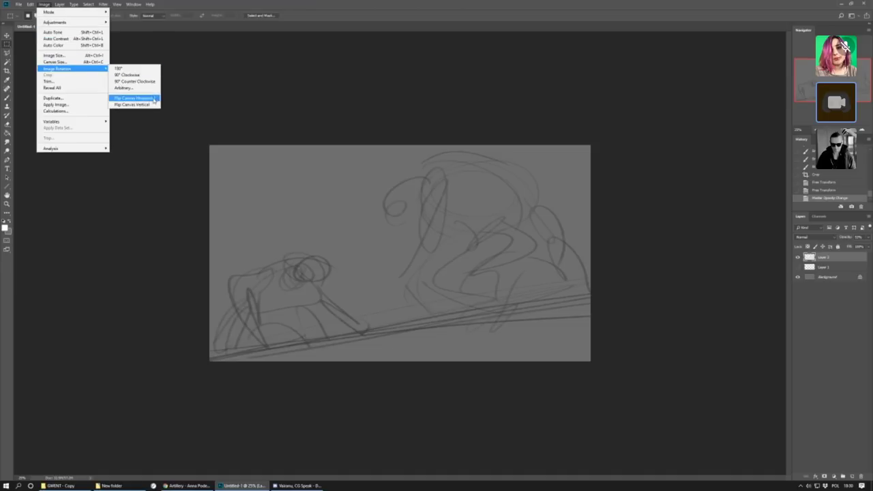
pyautogui.click(155, 100)
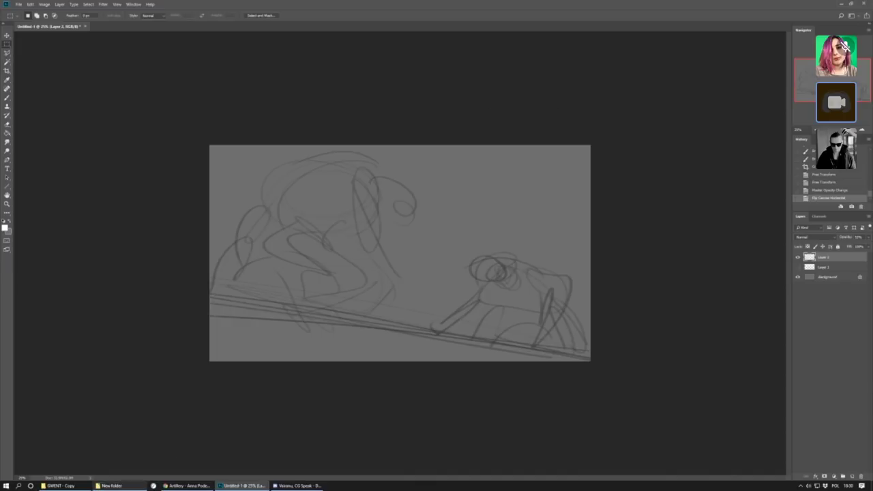
pyautogui.moveTo(112, 486)
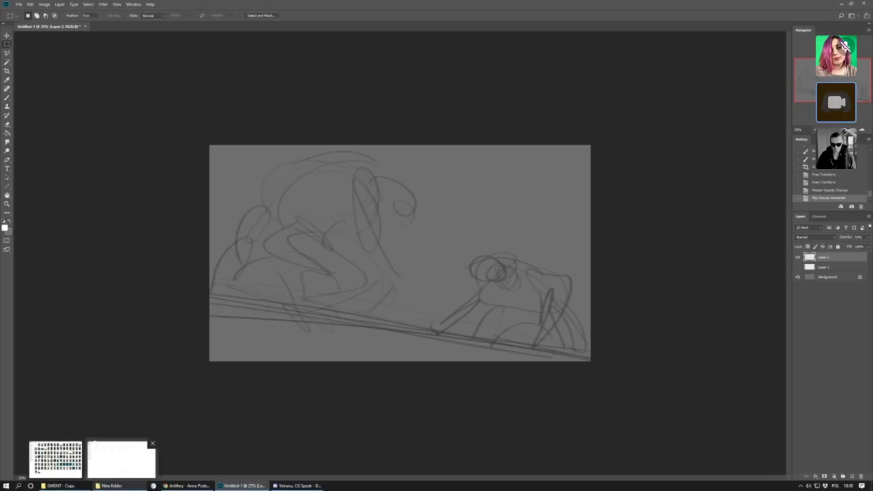
# Add new Layers 3 and 4 with the brush active and black as painting colour.
pyautogui.hotkey('ctrl', 'shift', 'alt', 'n')
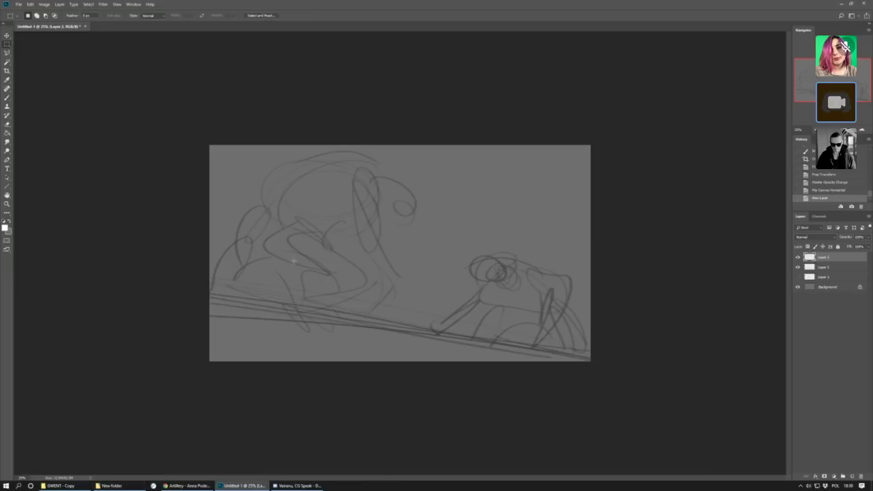
pyautogui.press('b')
pyautogui.moveTo(274, 217); pyautogui.dragTo(268, 236)
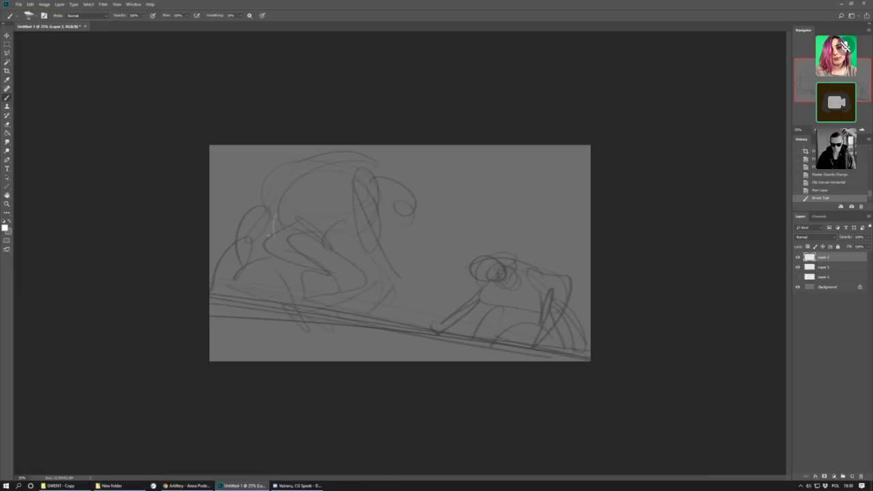
pyautogui.hotkey('ctrl', 'z')
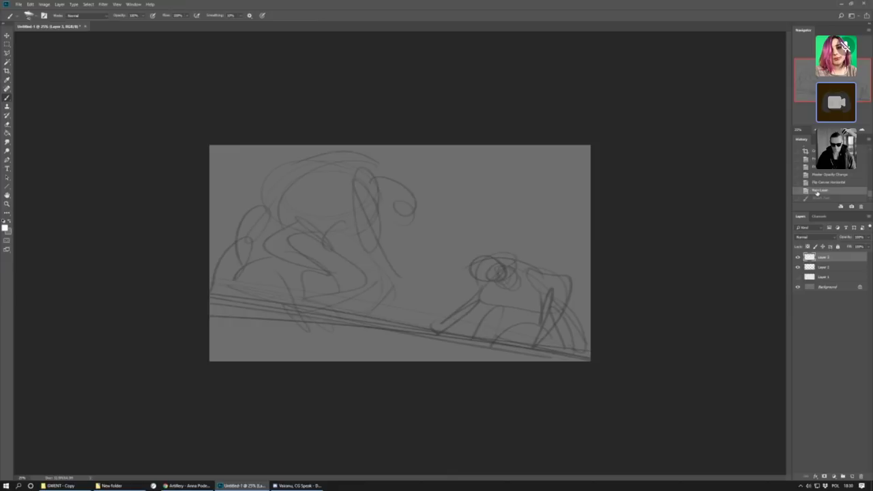
pyautogui.click(851, 476)
pyautogui.press('x')
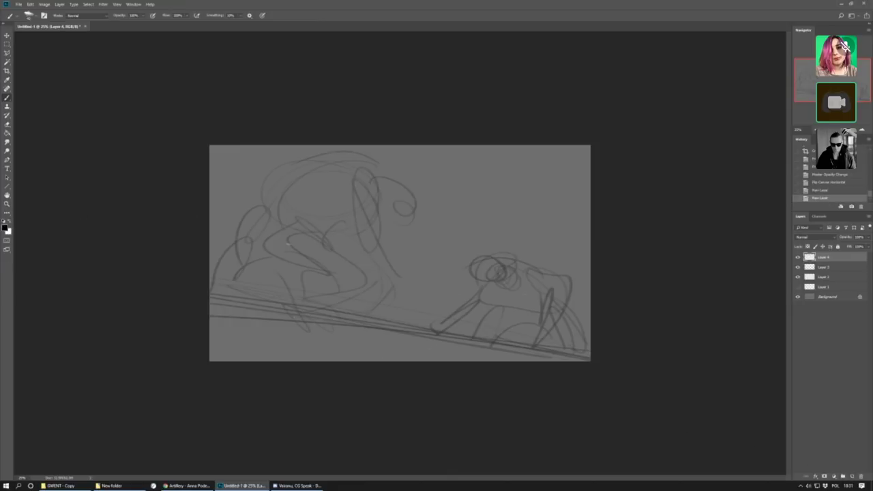
# Draw darker strokes, vertical hatching and a curved contour over the left figure, then zoom in.
pyautogui.moveTo(287, 242)
pyautogui.mouseDown()
pyautogui.moveTo(281, 265)
pyautogui.moveTo(287, 229)
pyautogui.moveTo(283, 260)
pyautogui.moveTo(331, 259)
pyautogui.mouseUp()
pyautogui.moveTo(307, 269); pyautogui.dragTo(340, 276)
pyautogui.moveTo(266, 264)
pyautogui.mouseDown()
pyautogui.moveTo(274, 226)
pyautogui.moveTo(259, 221)
pyautogui.moveTo(281, 210)
pyautogui.moveTo(318, 163)
pyautogui.mouseUp()
pyautogui.moveTo(305, 263); pyautogui.dragTo(284, 258)
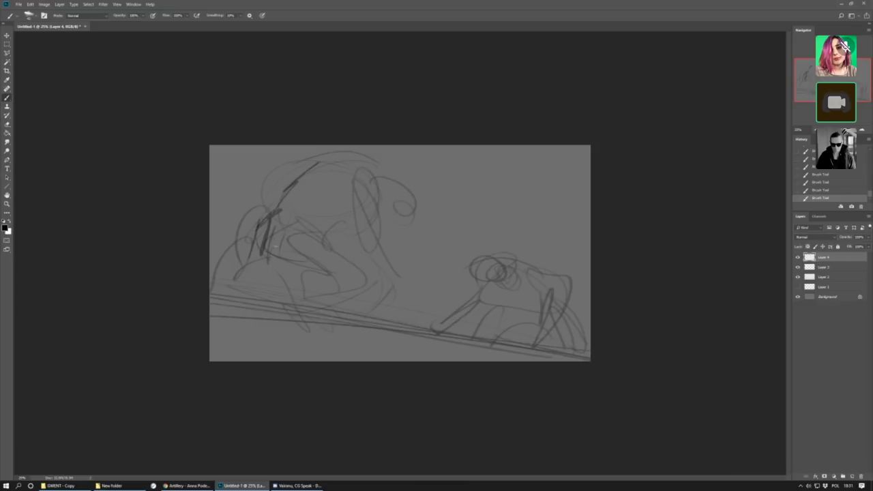
pyautogui.moveTo(272, 226)
pyautogui.mouseDown()
pyautogui.moveTo(268, 256)
pyautogui.moveTo(240, 266)
pyautogui.moveTo(311, 271)
pyautogui.mouseUp()
pyautogui.moveTo(319, 229)
pyautogui.mouseDown()
pyautogui.moveTo(371, 271)
pyautogui.moveTo(365, 281)
pyautogui.mouseUp()
pyautogui.moveTo(351, 259)
pyautogui.mouseDown()
pyautogui.moveTo(359, 285)
pyautogui.moveTo(332, 282)
pyautogui.moveTo(352, 278)
pyautogui.mouseUp()
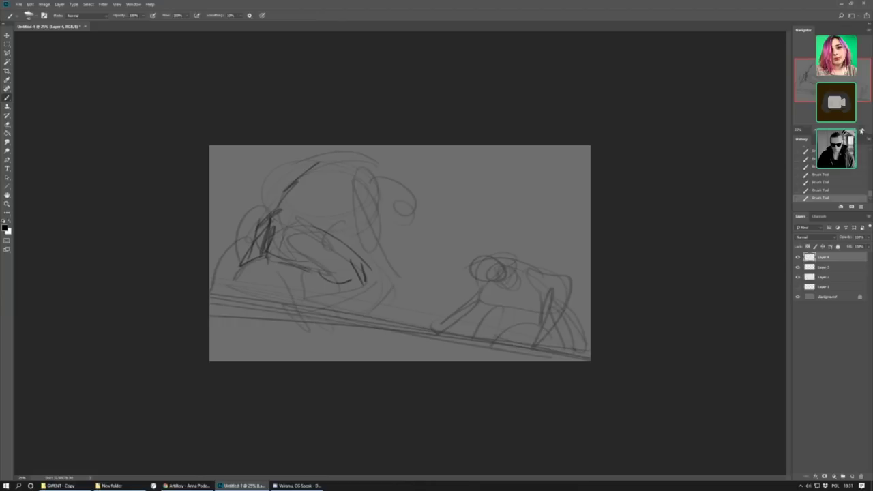
pyautogui.hotkey('ctrl', '+')
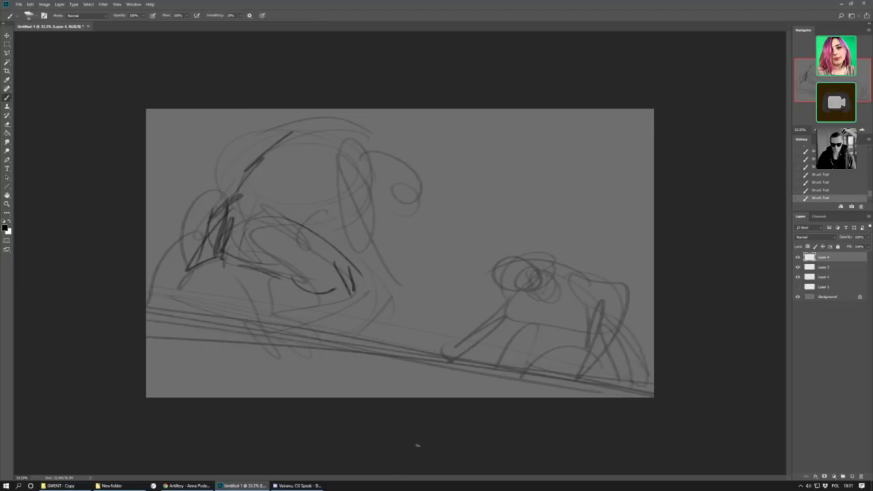
pyautogui.moveTo(60, 485)
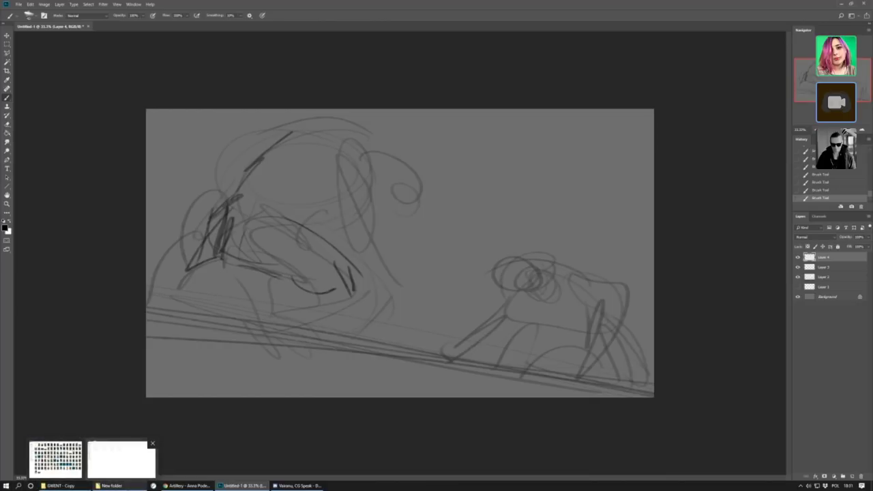
# From the New folder, open step01.jpg and step04.jpg in Photo Viewer.
pyautogui.click(121, 459)
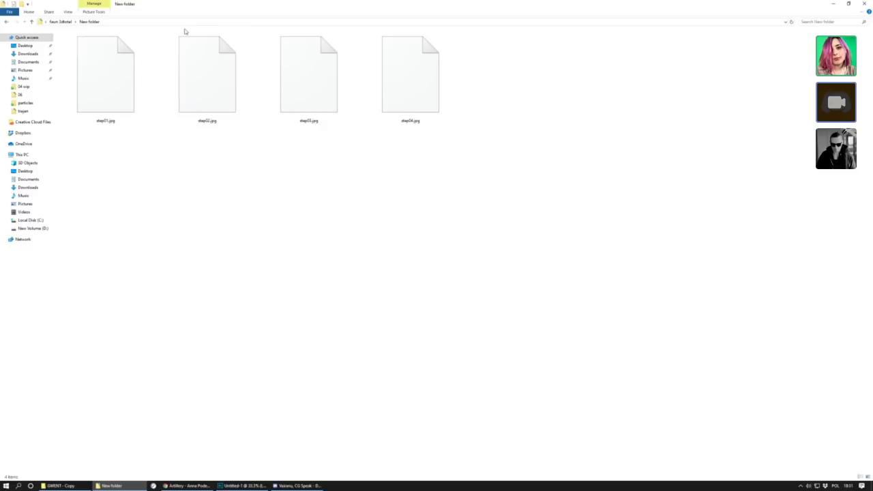
pyautogui.doubleClick(100, 71)
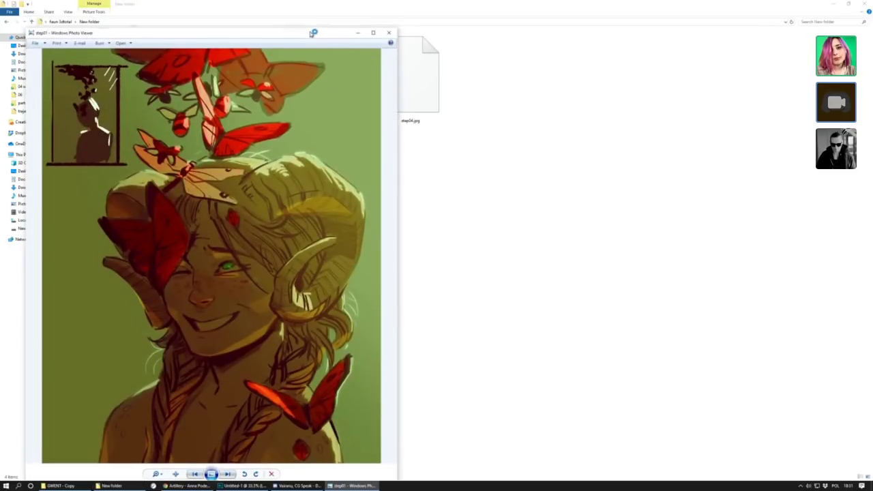
pyautogui.click(359, 34)
pyautogui.doubleClick(416, 87)
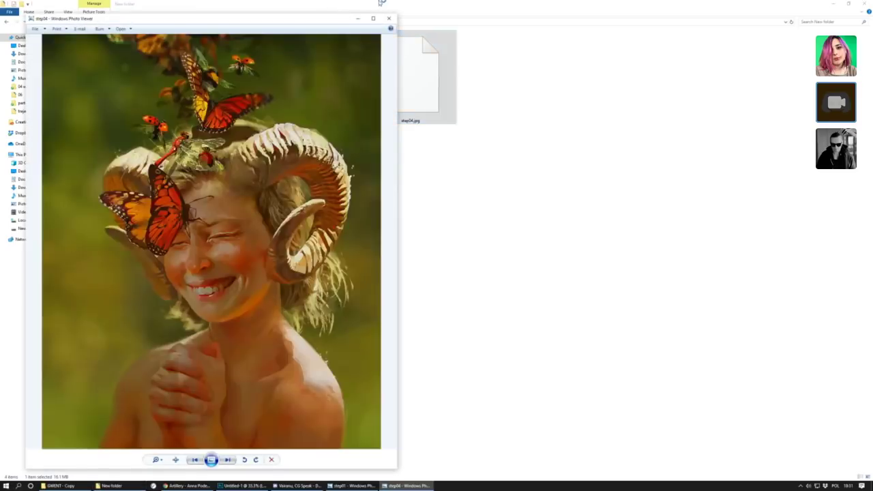
# Maximize the step04.jpg viewer window to fill the screen.
pyautogui.moveTo(311, 15); pyautogui.dragTo(539, 2)
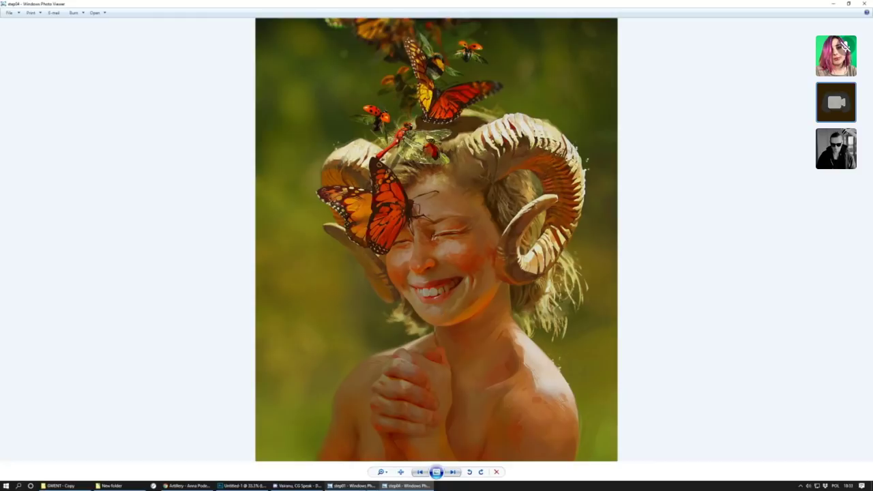
# Place step01.jpg on the left and step04.jpg on the right, each sized to half the screen.
pyautogui.click(347, 487)
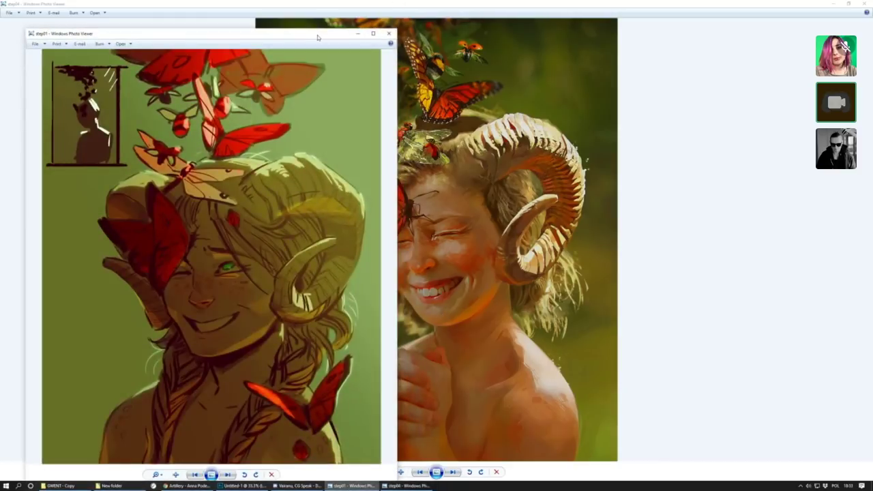
pyautogui.moveTo(308, 35); pyautogui.dragTo(279, 15)
pyautogui.moveTo(435, 3); pyautogui.dragTo(684, 11)
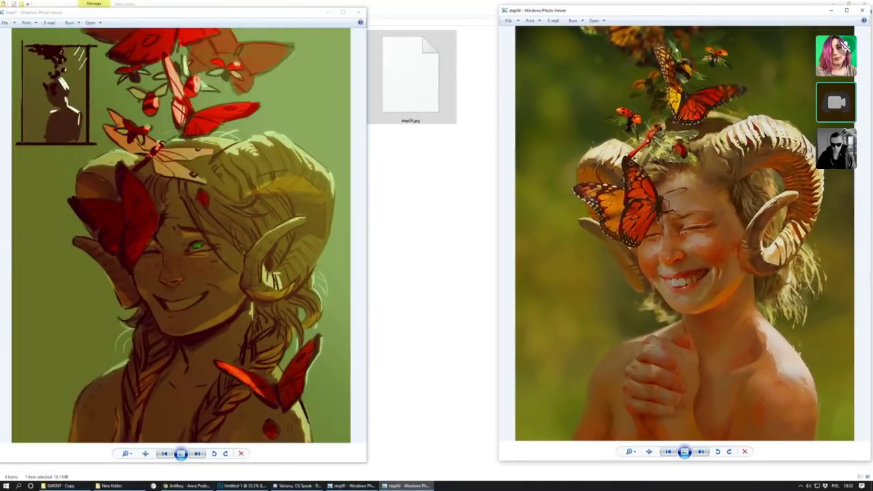
pyautogui.moveTo(496, 468); pyautogui.dragTo(459, 486)
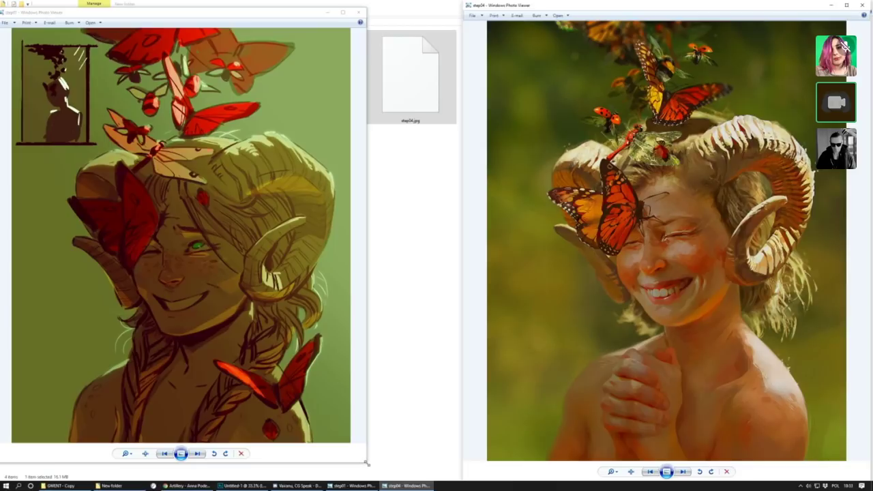
pyautogui.moveTo(367, 464); pyautogui.dragTo(431, 485)
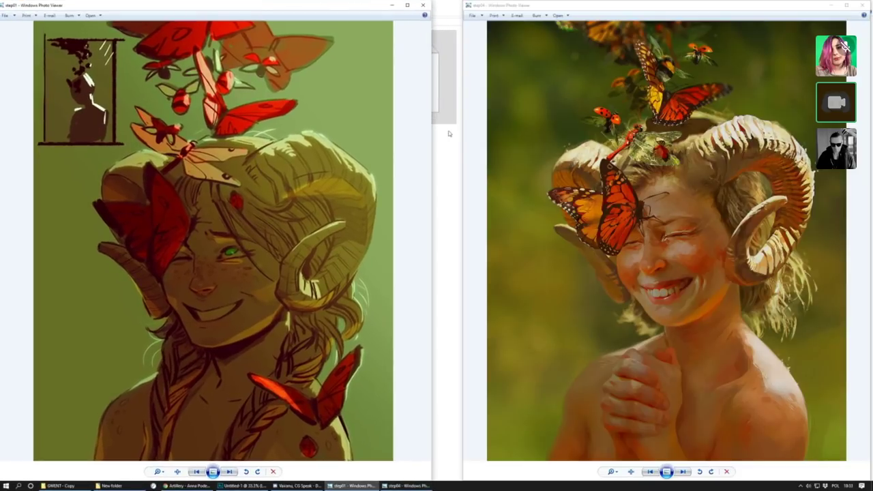
pyautogui.moveTo(434, 134); pyautogui.dragTo(470, 131)
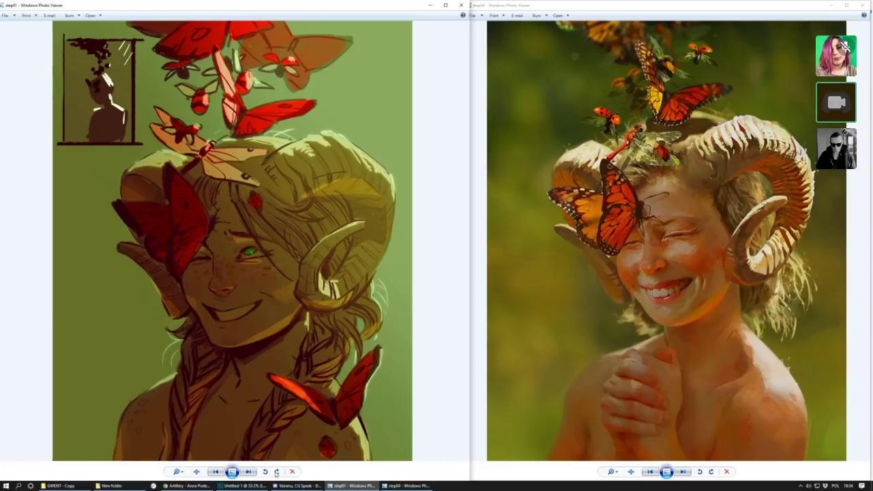
# Advance the left Photo Viewer to step03, the greyscale value study of the horned girl.
pyautogui.click(249, 473)
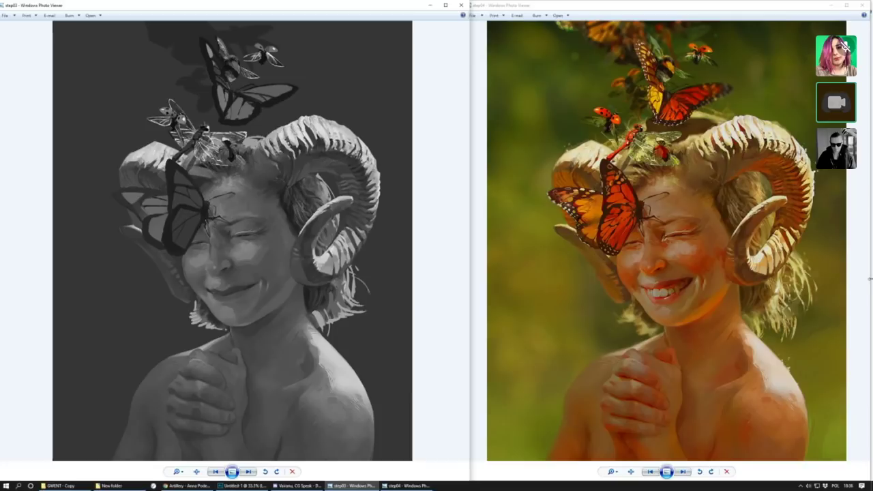
pyautogui.press('Left')
pyautogui.press('Left')
pyautogui.press('Left')
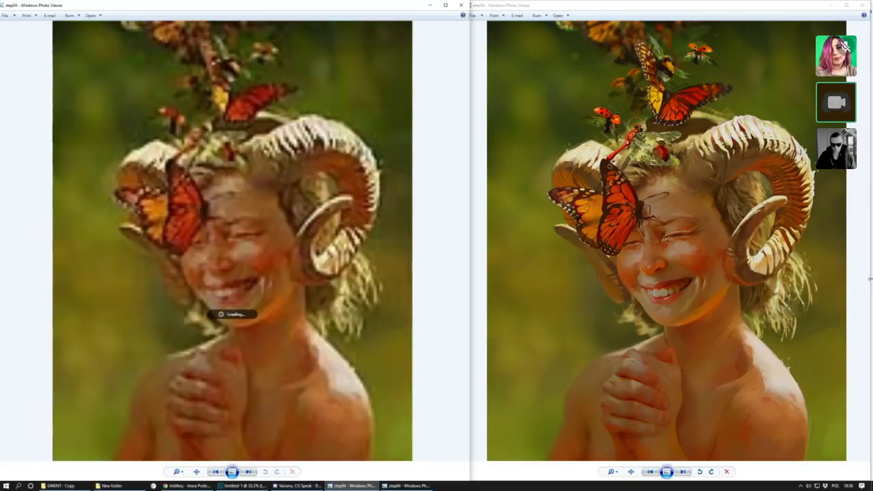
pyautogui.press('Right')
pyautogui.press('Left')
pyautogui.press('Left')
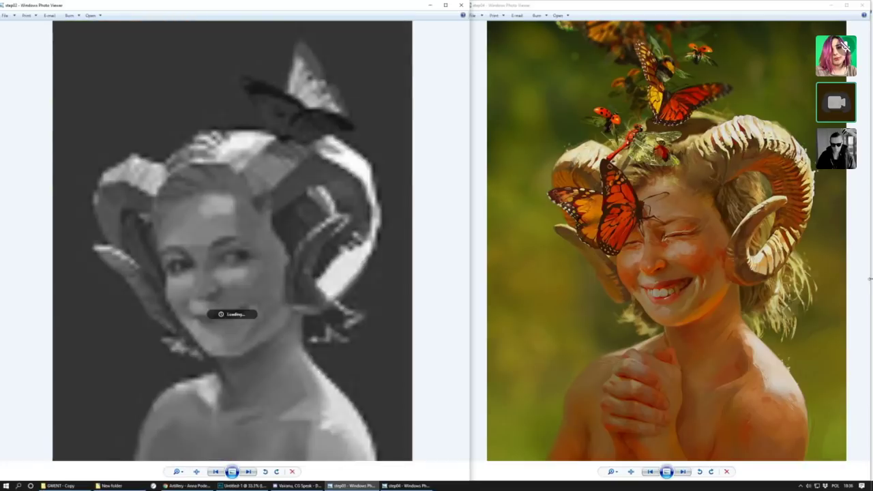
pyautogui.press('Right')
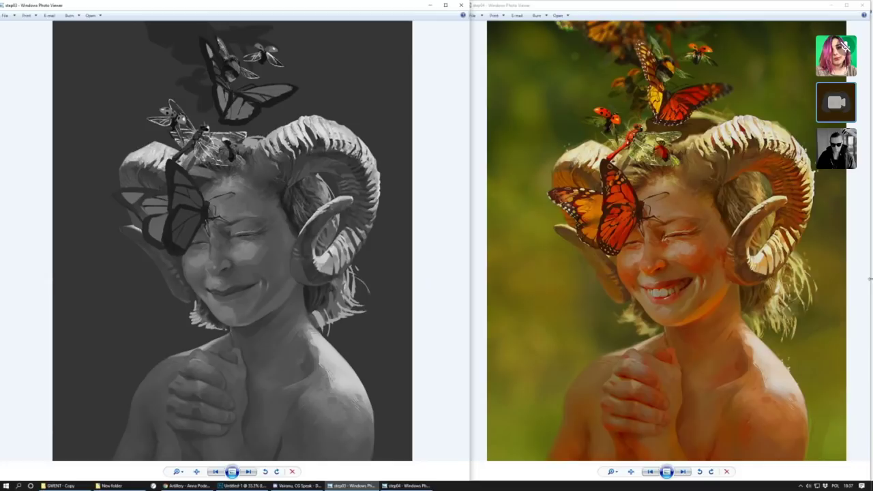
pyautogui.press('Left')
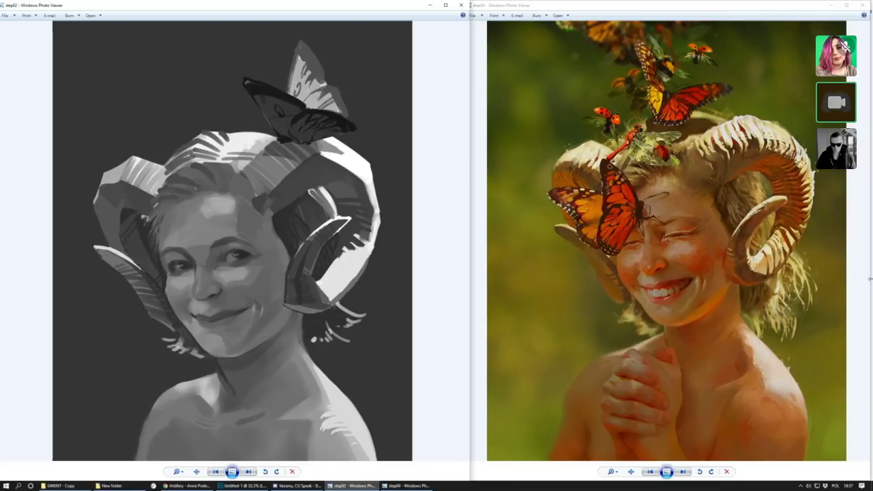
pyautogui.press('Right')
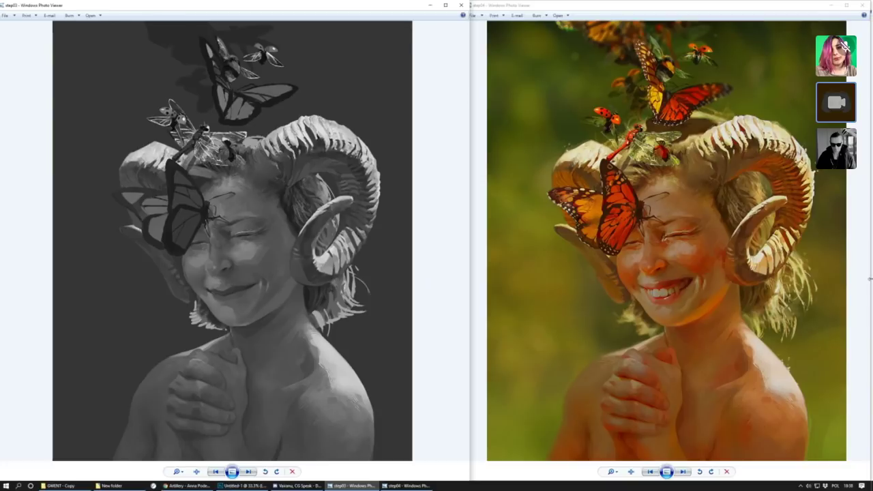
# Compare greyscale step03 with colour step04 in the left viewer, ending on step04.
pyautogui.press('Right')
pyautogui.press('Left')
pyautogui.press('Right')
pyautogui.press('Left')
pyautogui.press('Right')
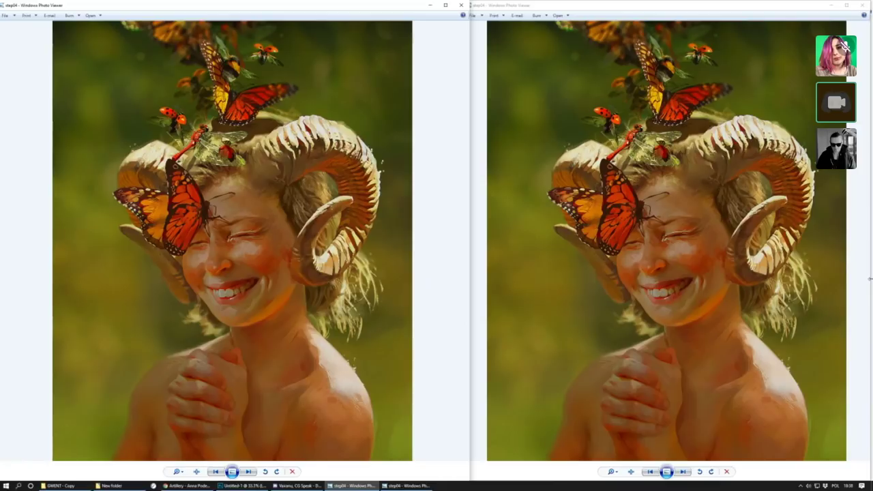
# Close both Photo Viewer windows, including the step04 painting, and switch to the Artillery presentation.
pyautogui.click(461, 5)
pyautogui.doubleClick(530, 5)
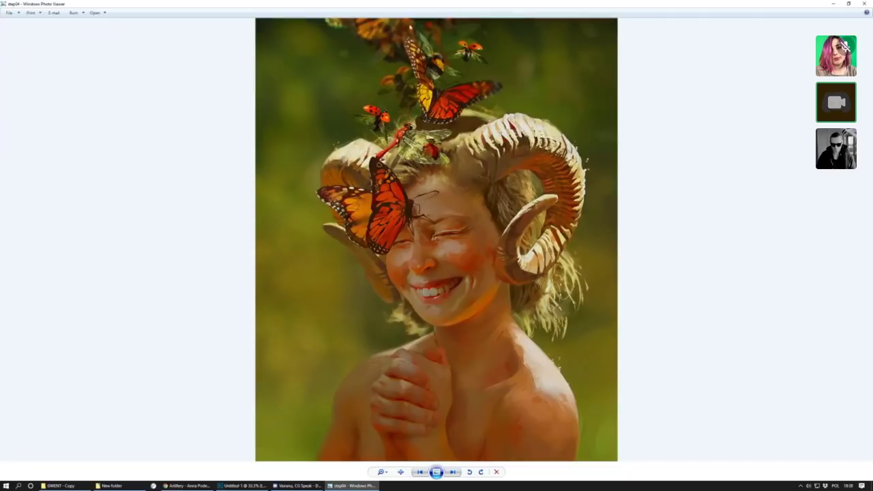
pyautogui.moveTo(187, 485)
pyautogui.moveTo(785, 3); pyautogui.dragTo(516, 76)
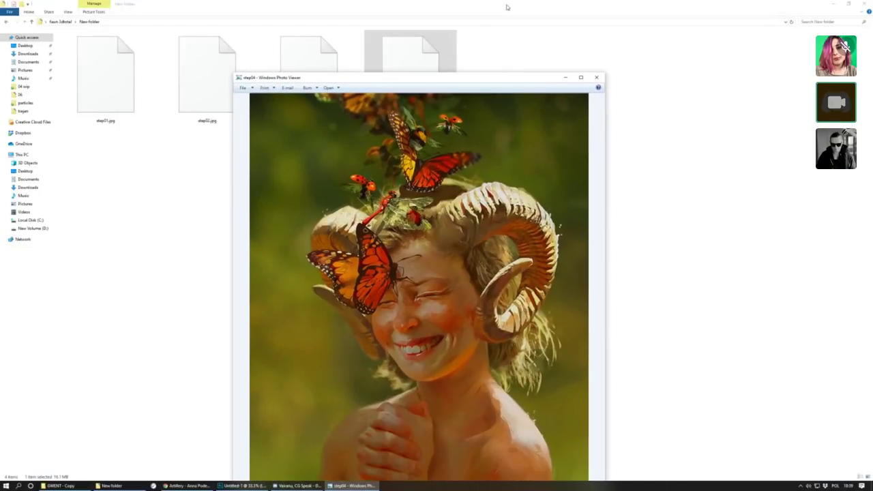
pyautogui.click(596, 77)
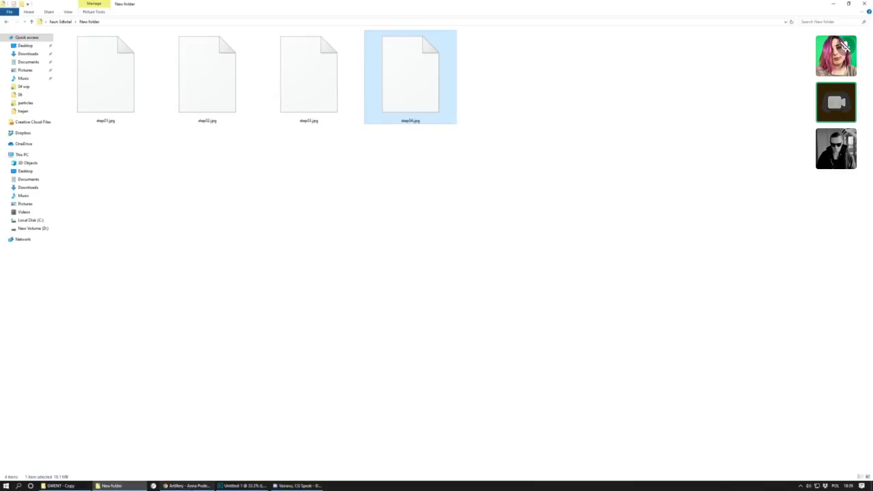
pyautogui.click(185, 486)
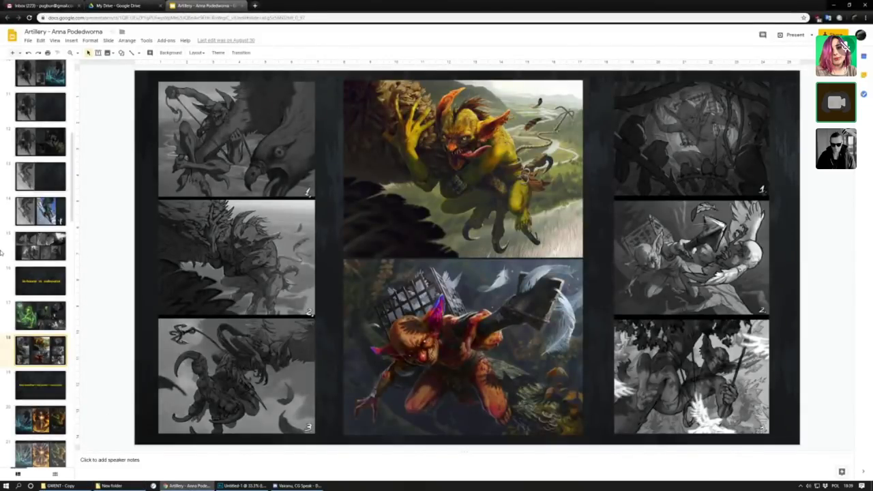
# Present the Artillery deck full screen, starting on the goblin sketches-and-paintings slide.
pyautogui.click(793, 35)
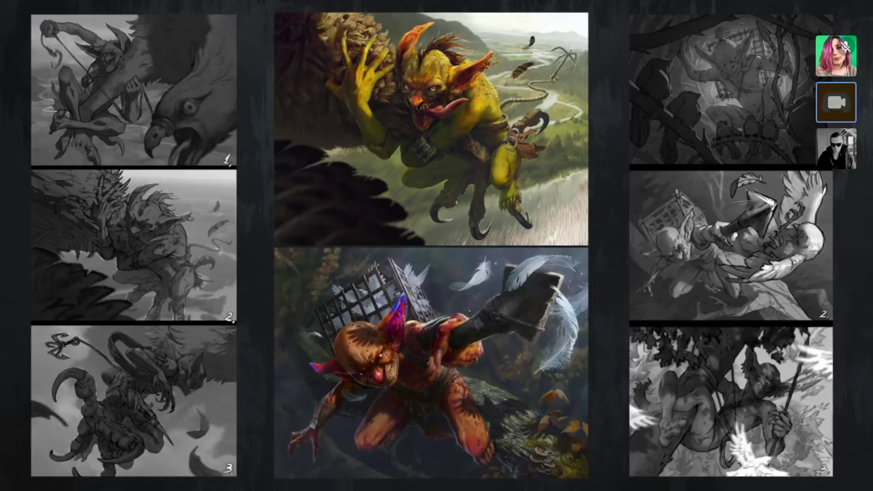
# Advance the slideshow through the two Sketches slides to the large werewolf sketch.
pyautogui.press('Right')
pyautogui.press('Right')
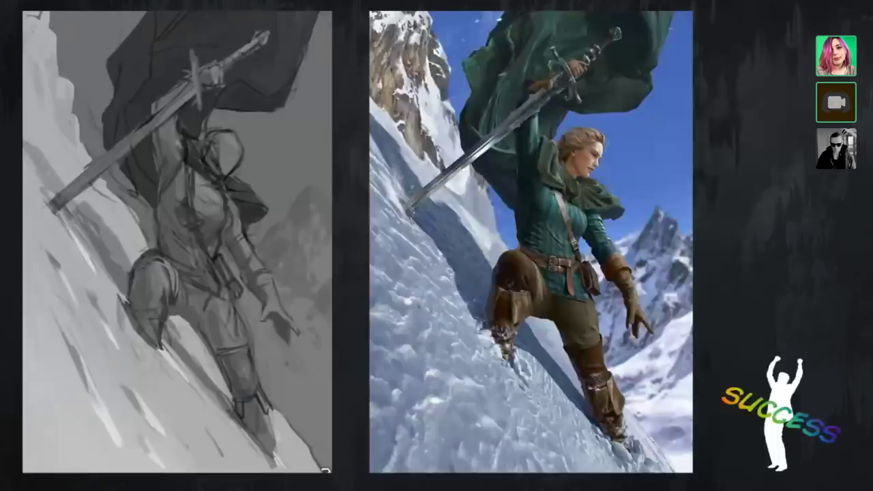
pyautogui.press('Right')
pyautogui.press('Left')
pyautogui.press('Left')
pyautogui.press('Left')
pyautogui.press('Left')
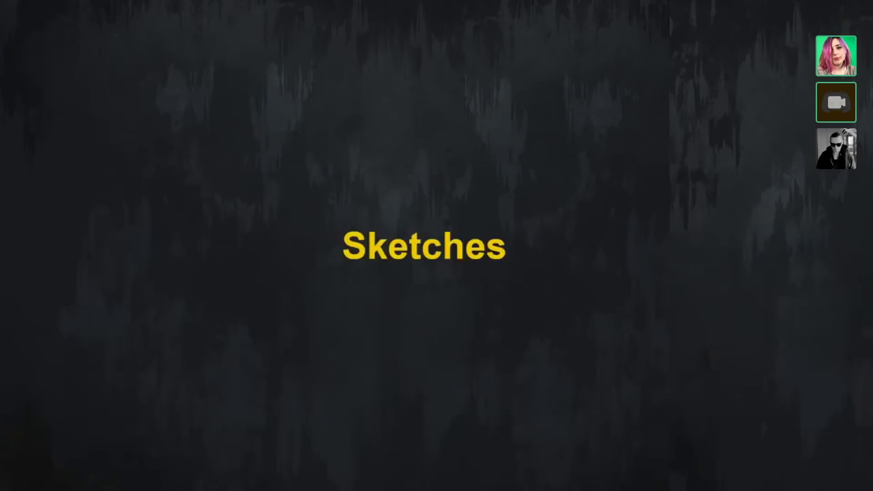
pyautogui.press('Right')
pyautogui.press('Right')
pyautogui.press('Right')
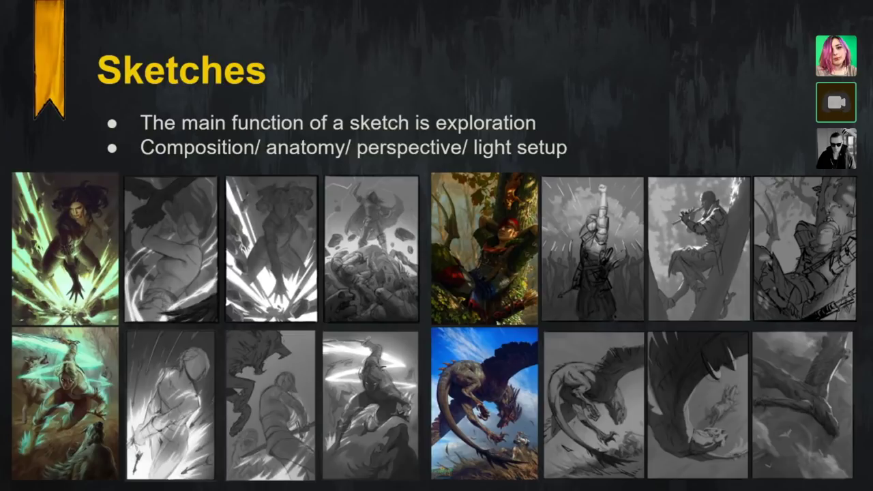
pyautogui.press('Right')
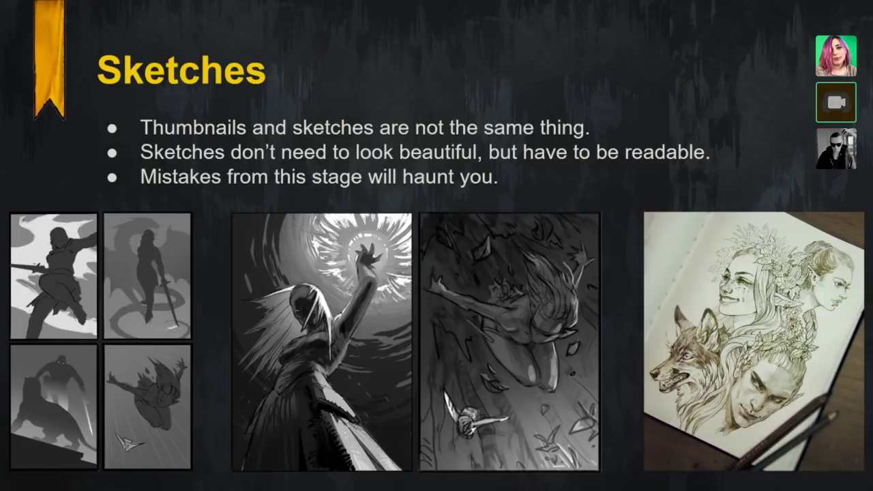
pyautogui.press('Right')
pyautogui.press('Right')
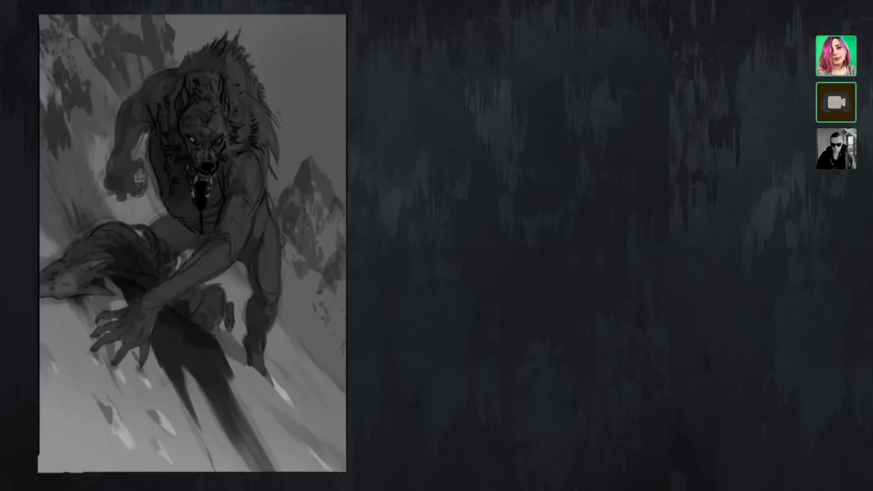
# Move the slideshow to the nine-sketch gallery of dragons, a unicorn, a horseman and sword fighters.
pyautogui.press('Left')
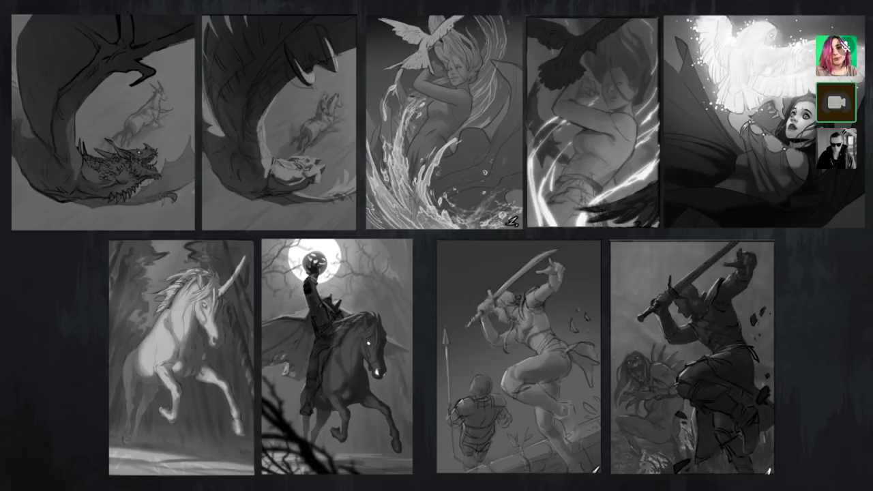
# Step through the remaining slides, back to the arrow-overlaid artworks, then exit to the editor.
pyautogui.press('Right')
pyautogui.press('Left')
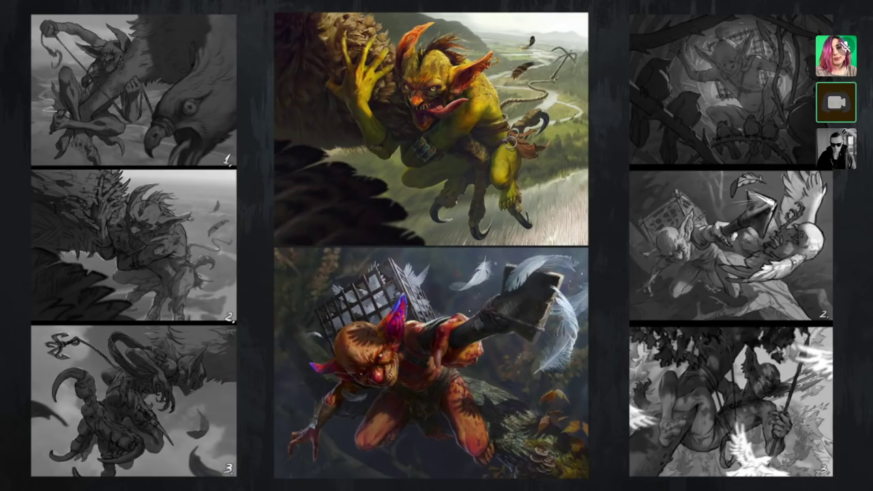
pyautogui.press('Right')
pyautogui.press('Right')
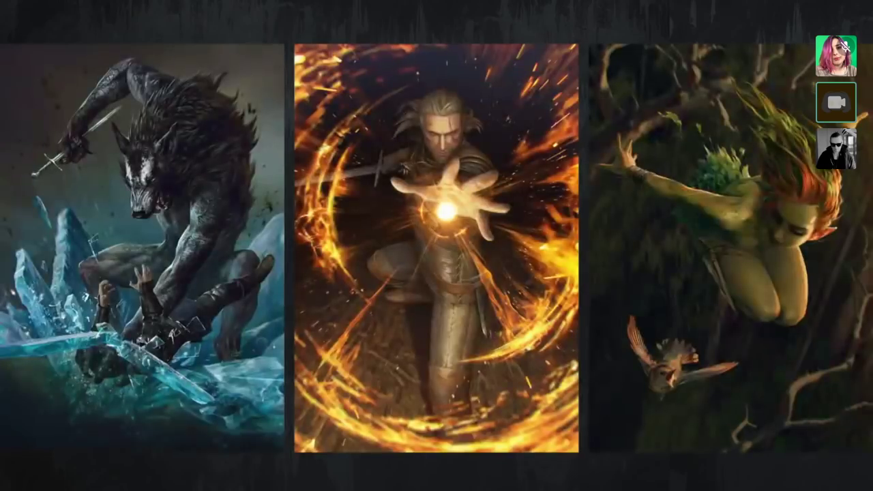
pyautogui.press('Right')
pyautogui.press('Right')
pyautogui.press('Right')
pyautogui.press('Right')
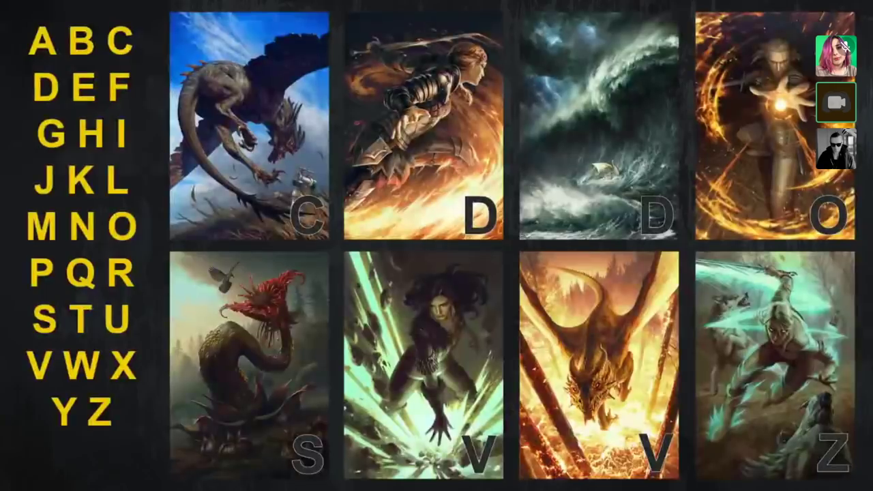
pyautogui.press('Right')
pyautogui.press('Left')
pyautogui.press('Left')
pyautogui.press('Left')
pyautogui.press('Left')
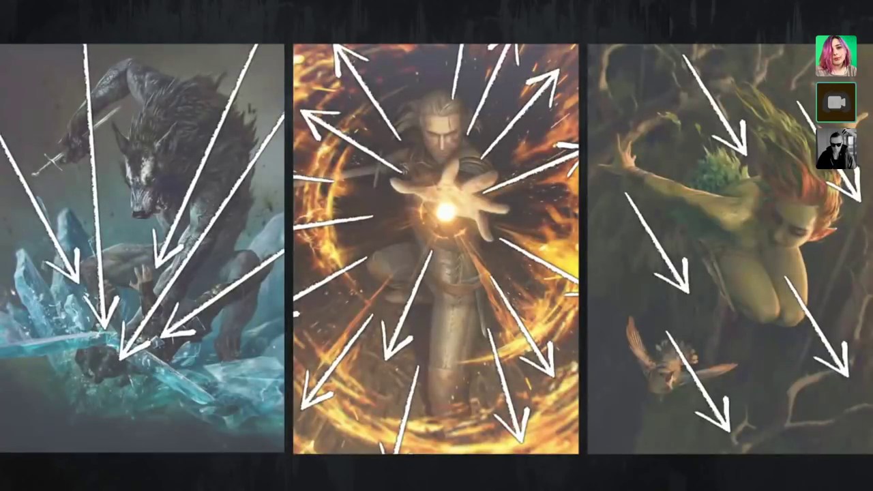
pyautogui.press('Escape')
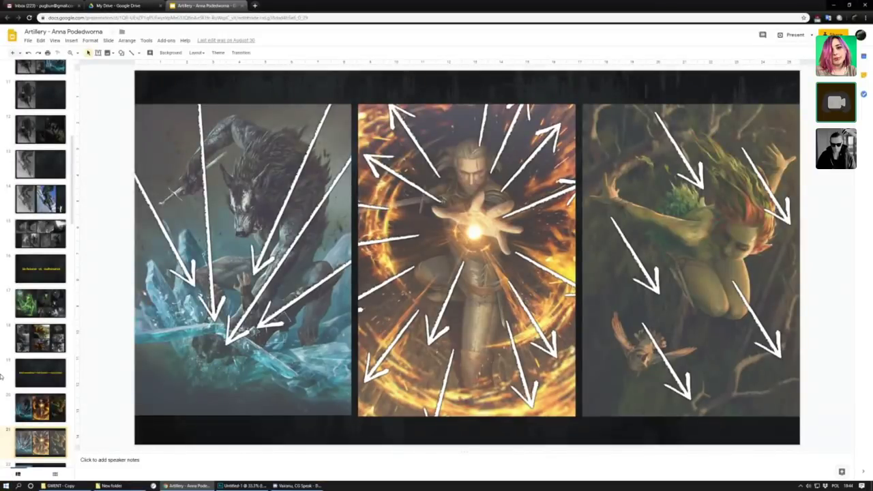
# Browse the filmstrip to preview '3D for stupid people', 'Keep checking the values' and slide 29.
pyautogui.scroll(-2, 41, 330)
pyautogui.scroll(-2, 41, 330)
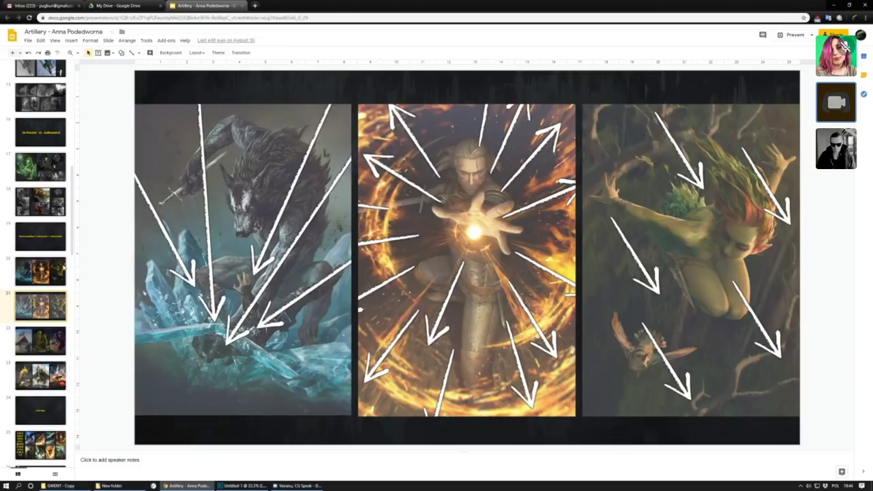
pyautogui.scroll(-5, 64, 269)
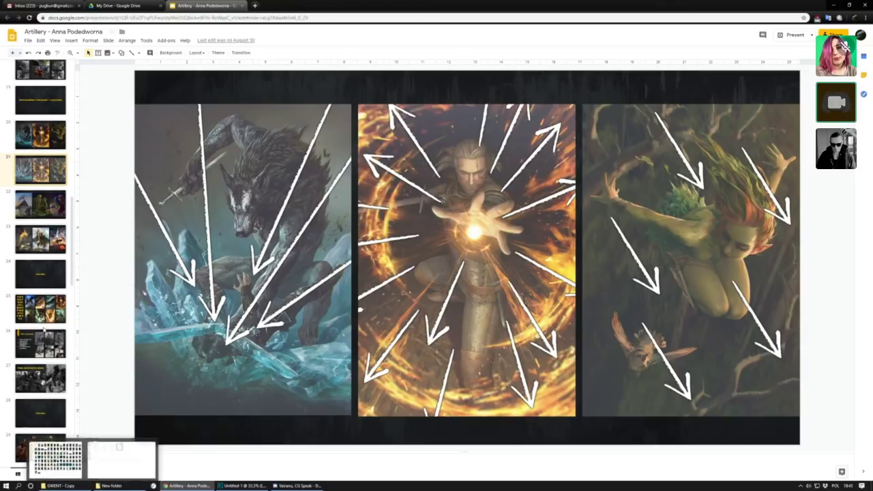
pyautogui.click(29, 346)
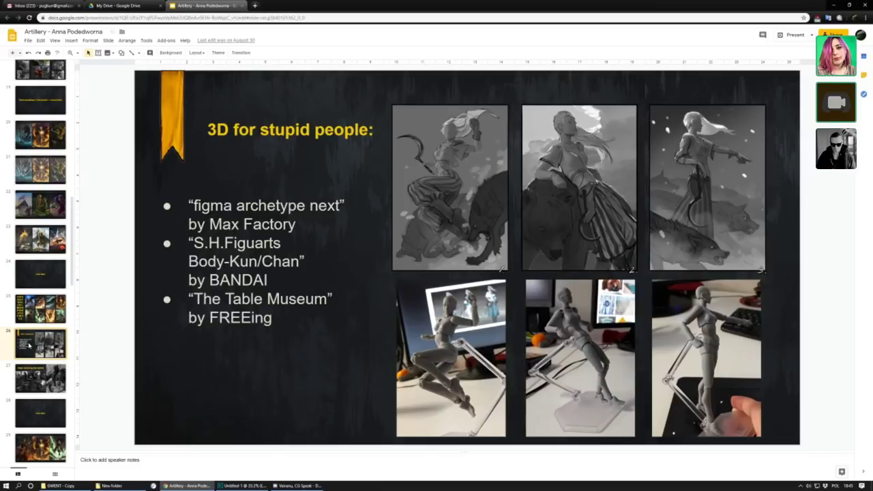
pyautogui.scroll(-1, 55, 360)
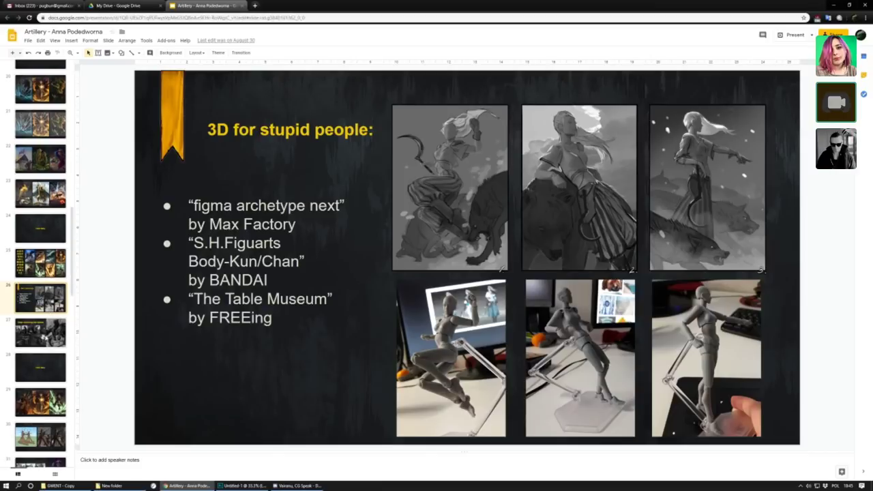
pyautogui.click(52, 333)
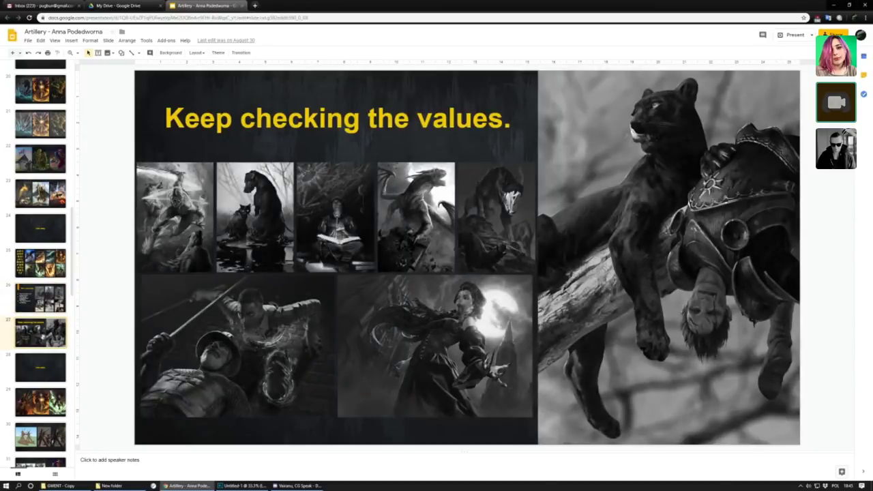
pyautogui.click(53, 405)
# Return to the '3D for stupid people' slide and present it full screen.
pyautogui.scroll(-2, 49, 372)
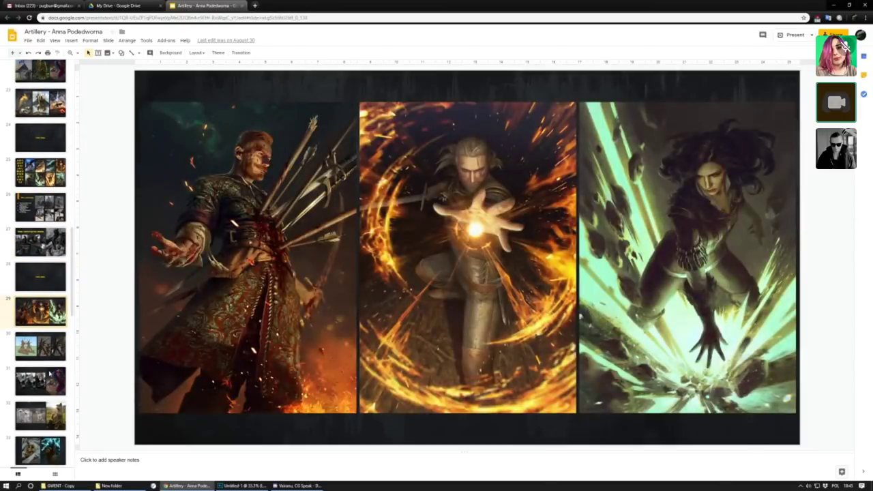
pyautogui.scroll(-3, 49, 373)
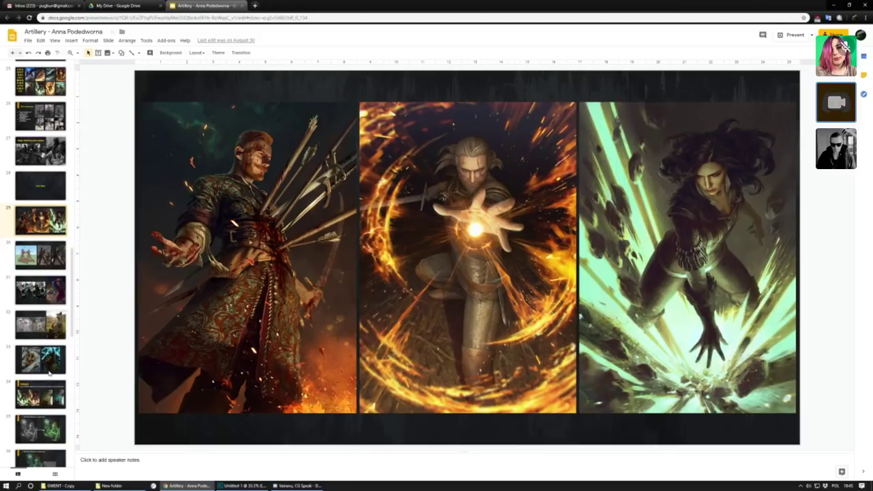
pyautogui.scroll(2, 49, 373)
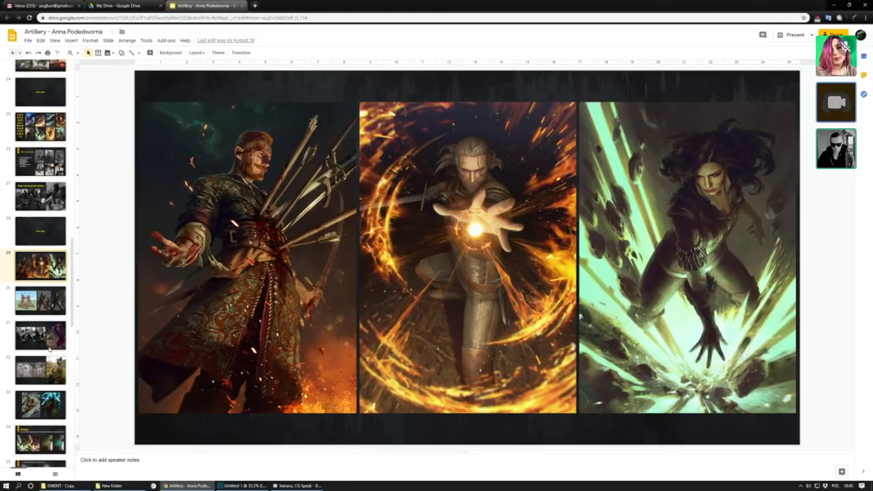
pyautogui.click(56, 166)
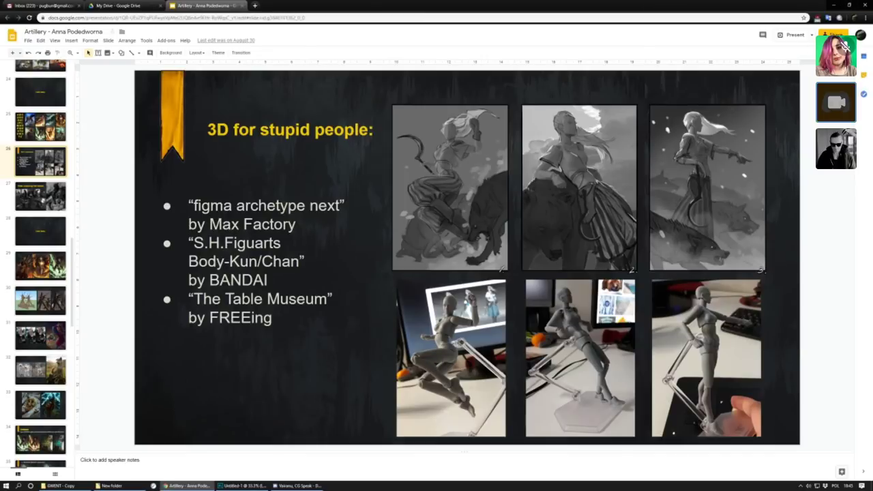
pyautogui.click(794, 35)
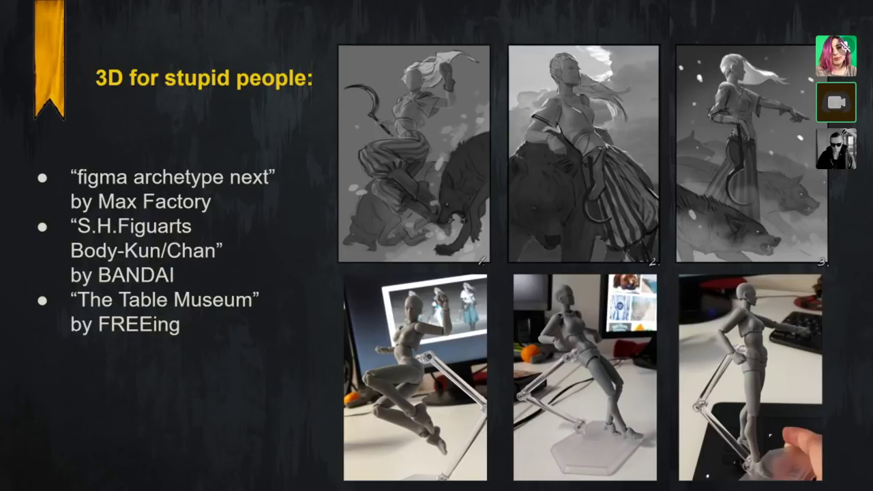
# Advance to the 'Keep checking the values.' slide with greyscale paintings and the panther artwork.
pyautogui.press('Right')
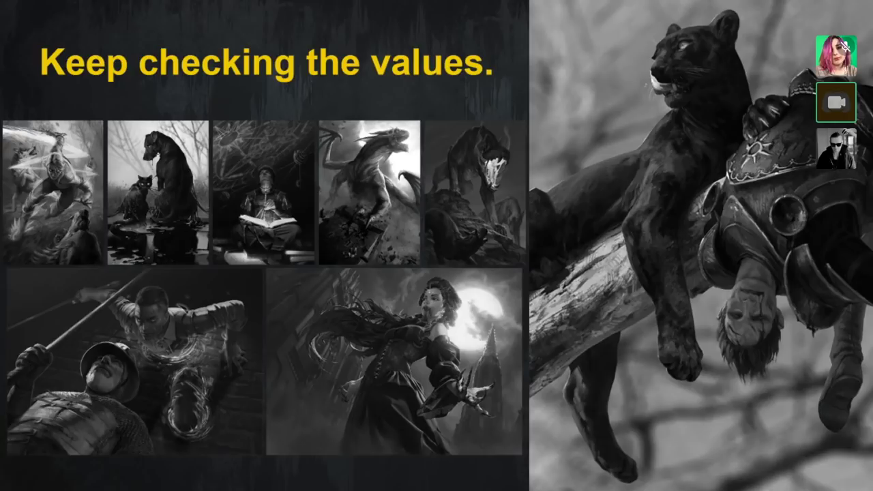
# Advance past 'I am lazy.' to the slide of three full-colour character paintings.
pyautogui.press('Right')
pyautogui.press('Right')
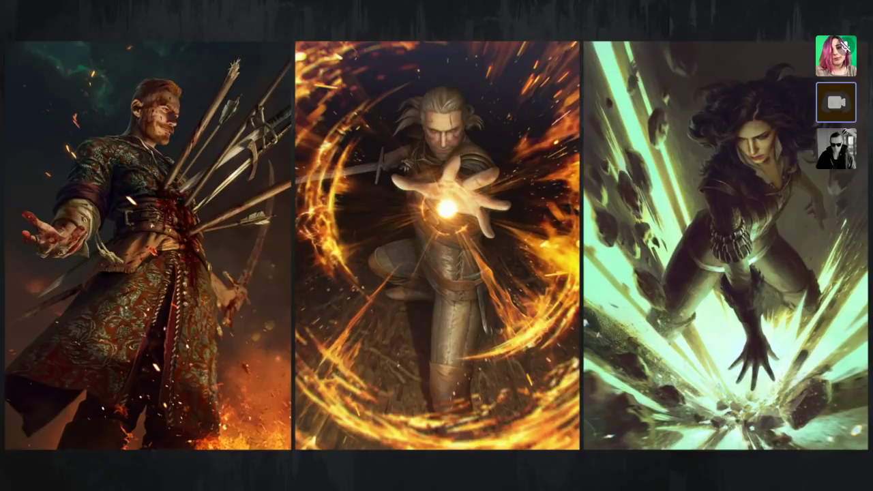
# Advance to the catapult slide, then exit the slideshow back to the editor on slide 33.
pyautogui.press('Right')
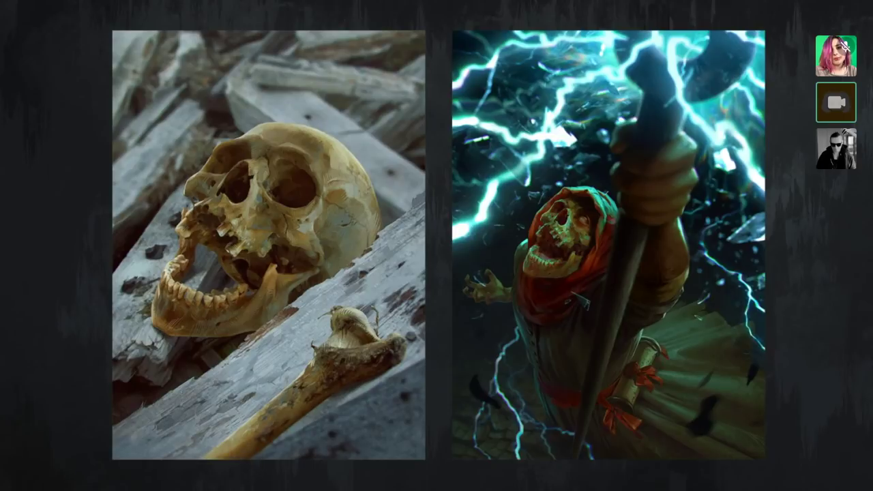
pyautogui.press('Escape')
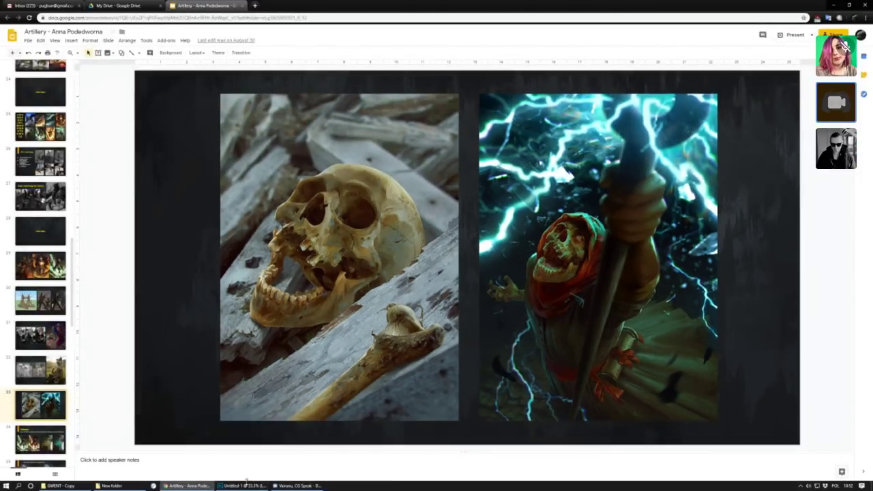
# Return to the Photoshop sketch and add a new empty Layer 5 above Layer 4.
pyautogui.click(243, 485)
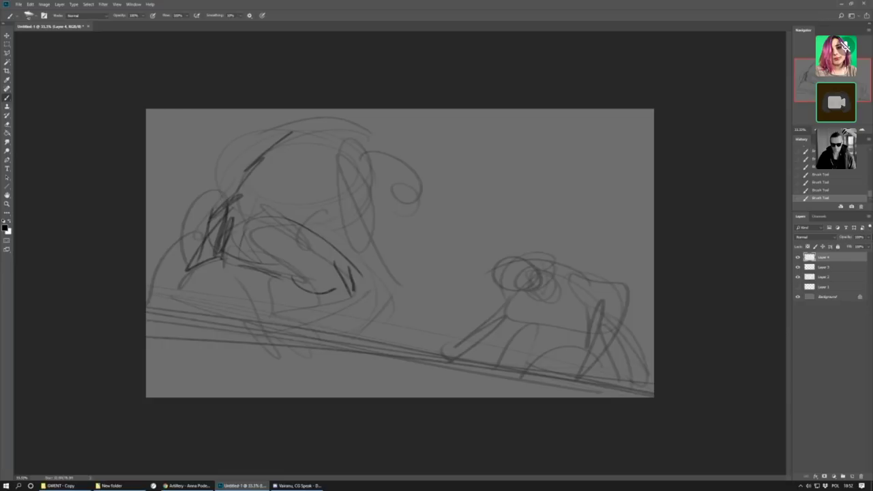
pyautogui.click(852, 478)
# On Layer 5, sketch the right figure's shoulder, arm line, lower body, leg and head.
pyautogui.moveTo(570, 284)
pyautogui.mouseDown()
pyautogui.moveTo(574, 301)
pyautogui.moveTo(591, 305)
pyautogui.mouseUp()
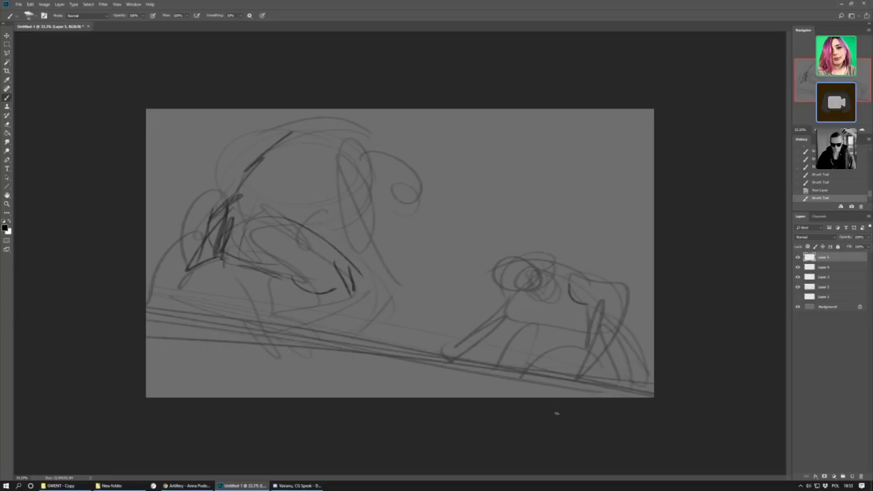
pyautogui.moveTo(582, 306)
pyautogui.mouseDown()
pyautogui.moveTo(600, 300)
pyautogui.moveTo(595, 279)
pyautogui.mouseUp()
pyautogui.moveTo(512, 291)
pyautogui.mouseDown()
pyautogui.moveTo(543, 327)
pyautogui.moveTo(539, 320)
pyautogui.moveTo(560, 326)
pyautogui.moveTo(584, 311)
pyautogui.moveTo(511, 340)
pyautogui.mouseUp()
pyautogui.moveTo(516, 341)
pyautogui.mouseDown()
pyautogui.moveTo(543, 353)
pyautogui.moveTo(557, 345)
pyautogui.mouseUp()
pyautogui.moveTo(600, 326); pyautogui.dragTo(588, 366)
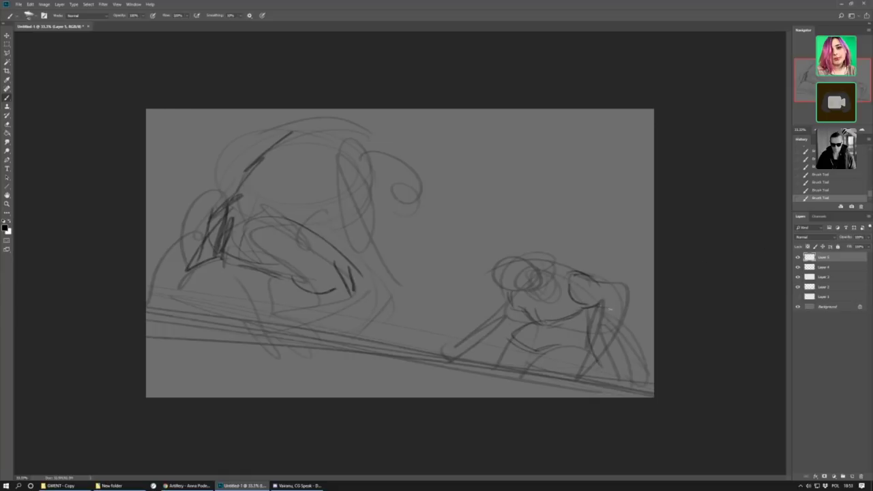
pyautogui.moveTo(598, 310)
pyautogui.mouseDown()
pyautogui.moveTo(600, 277)
pyautogui.moveTo(594, 325)
pyautogui.moveTo(602, 282)
pyautogui.moveTo(610, 285)
pyautogui.moveTo(621, 322)
pyautogui.mouseUp()
pyautogui.moveTo(606, 304); pyautogui.dragTo(595, 337)
# Darken the right figure's arm and shoulder, draw its forearm and hand, circle the head, and shape the torso underside.
pyautogui.moveTo(528, 315)
pyautogui.mouseDown()
pyautogui.moveTo(504, 317)
pyautogui.moveTo(513, 294)
pyautogui.moveTo(495, 313)
pyautogui.mouseUp()
pyautogui.moveTo(507, 325)
pyautogui.mouseDown()
pyautogui.moveTo(447, 343)
pyautogui.moveTo(490, 319)
pyautogui.moveTo(456, 343)
pyautogui.mouseUp()
pyautogui.moveTo(476, 323)
pyautogui.mouseDown()
pyautogui.moveTo(449, 343)
pyautogui.moveTo(466, 350)
pyautogui.mouseUp()
pyautogui.moveTo(464, 352); pyautogui.dragTo(450, 356)
pyautogui.moveTo(524, 269)
pyautogui.mouseDown()
pyautogui.moveTo(562, 287)
pyautogui.moveTo(554, 267)
pyautogui.mouseUp()
pyautogui.moveTo(509, 331)
pyautogui.mouseDown()
pyautogui.moveTo(529, 353)
pyautogui.moveTo(591, 345)
pyautogui.mouseUp()
pyautogui.moveTo(537, 348)
pyautogui.mouseDown()
pyautogui.moveTo(511, 345)
pyautogui.moveTo(537, 357)
pyautogui.moveTo(500, 374)
pyautogui.mouseUp()
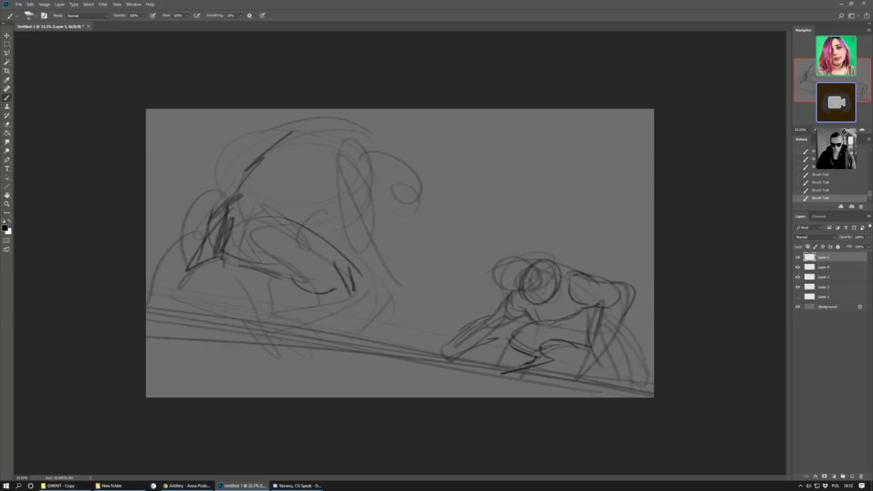
# Outline the rear leg and foot, then strengthen the head, chest and outstretched arm lines.
pyautogui.moveTo(570, 345)
pyautogui.mouseDown()
pyautogui.moveTo(598, 365)
pyautogui.moveTo(580, 330)
pyautogui.moveTo(614, 347)
pyautogui.moveTo(588, 357)
pyautogui.moveTo(601, 339)
pyautogui.moveTo(614, 346)
pyautogui.moveTo(625, 391)
pyautogui.mouseUp()
pyautogui.moveTo(614, 355); pyautogui.dragTo(628, 391)
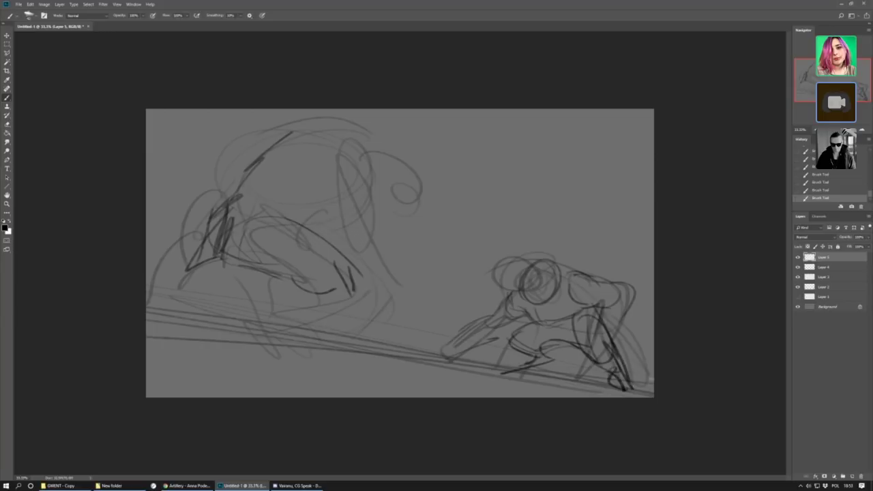
pyautogui.moveTo(533, 265)
pyautogui.mouseDown()
pyautogui.moveTo(540, 328)
pyautogui.moveTo(586, 285)
pyautogui.moveTo(570, 315)
pyautogui.mouseUp()
pyautogui.moveTo(528, 335); pyautogui.dragTo(591, 318)
pyautogui.moveTo(595, 299); pyautogui.dragTo(571, 333)
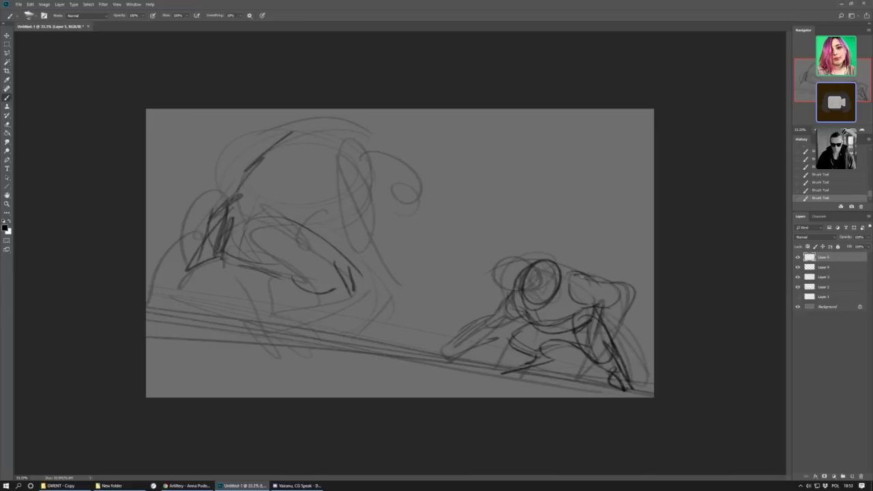
pyautogui.moveTo(553, 264)
pyautogui.mouseDown()
pyautogui.moveTo(502, 315)
pyautogui.moveTo(432, 359)
pyautogui.mouseUp()
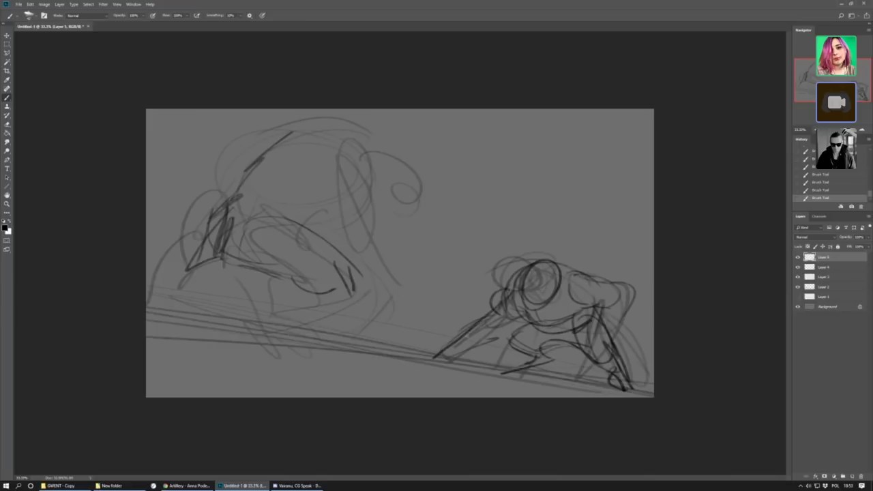
pyautogui.moveTo(525, 288); pyautogui.dragTo(521, 312)
pyautogui.moveTo(543, 273); pyautogui.dragTo(508, 305)
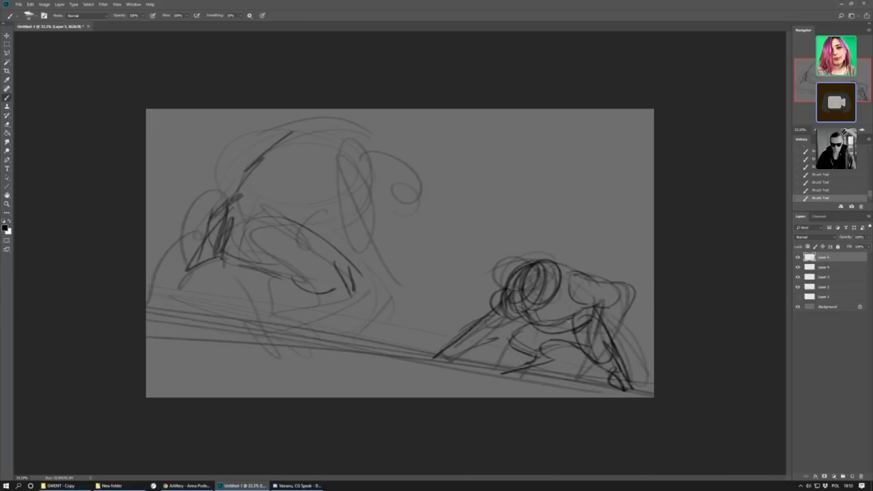
pyautogui.moveTo(571, 300); pyautogui.dragTo(604, 346)
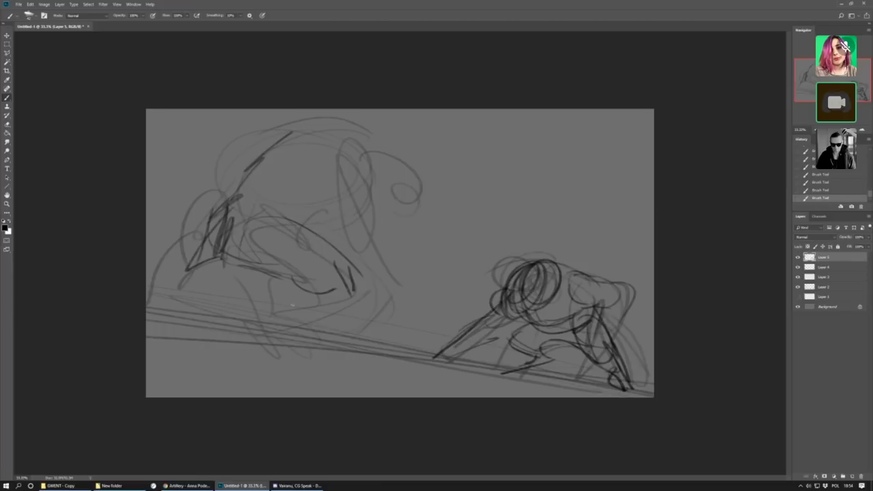
# Switch to the Artillery deck and show the 'Blend mode: difference + replace colour' slide.
pyautogui.click(188, 486)
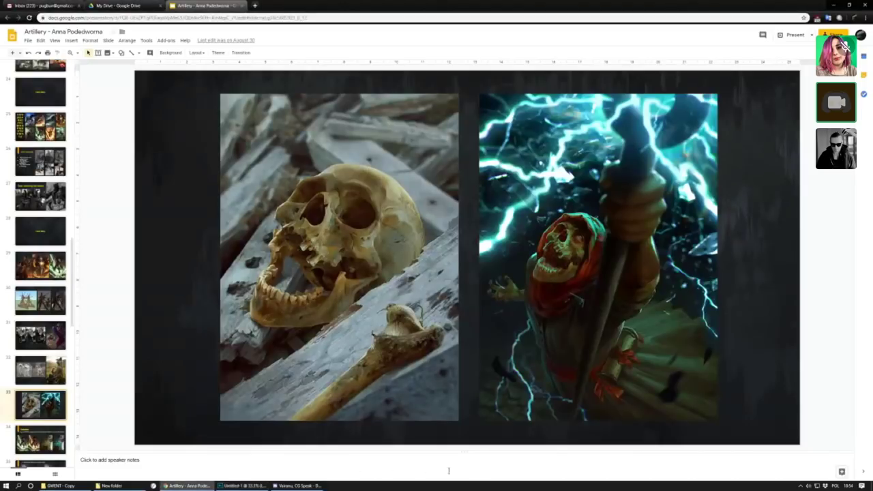
pyautogui.scroll(-2, 72, 292)
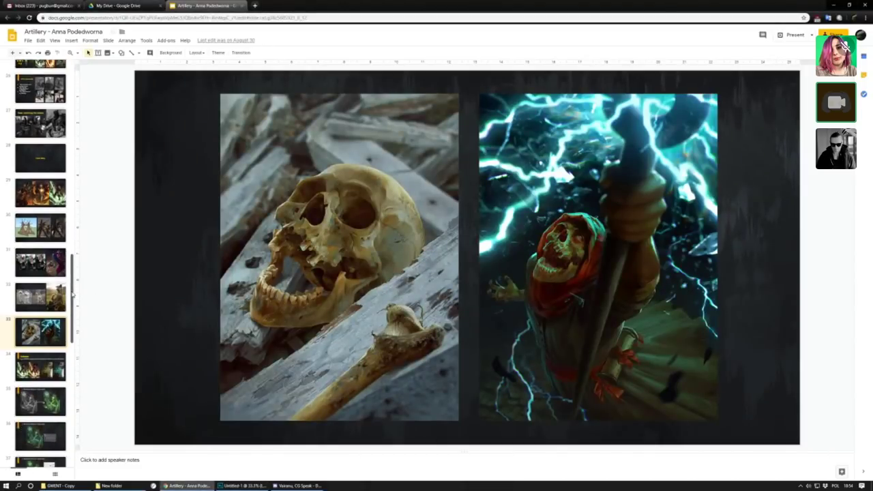
pyautogui.scroll(-1, 72, 292)
pyautogui.click(50, 301)
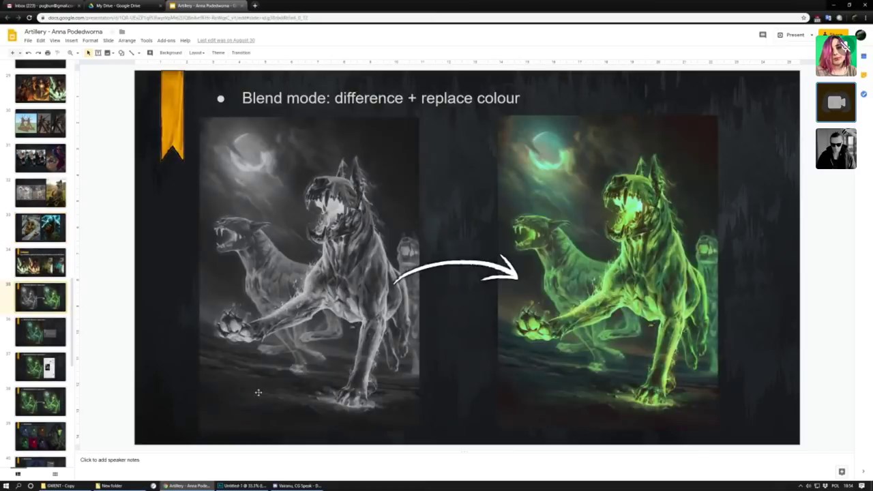
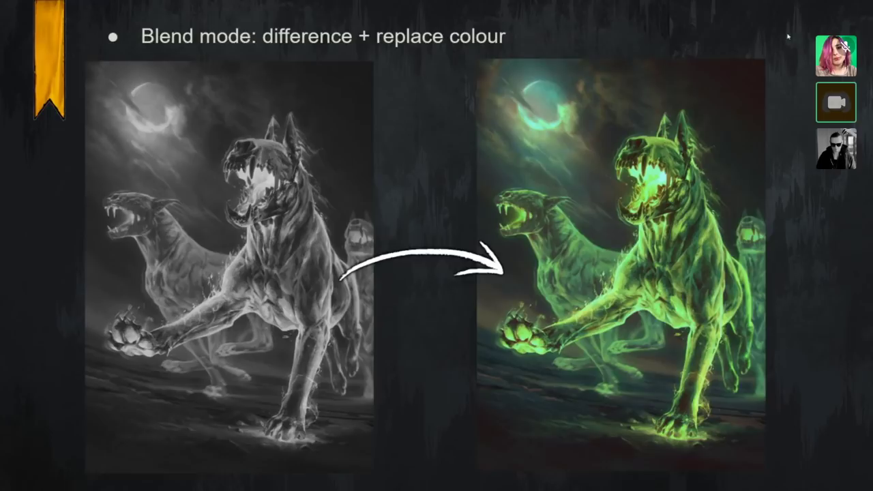
# Advance to the teal dog slide, then leave the slideshow for the editor.
pyautogui.press('Right')
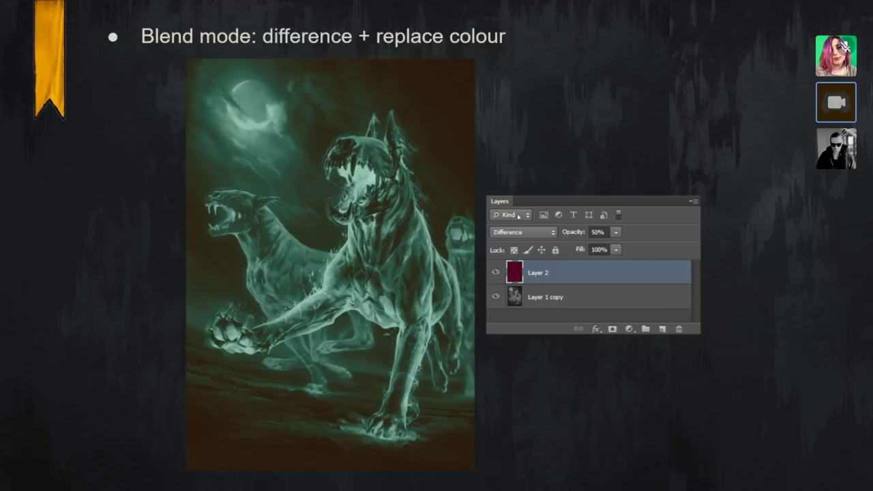
pyautogui.press('Escape')
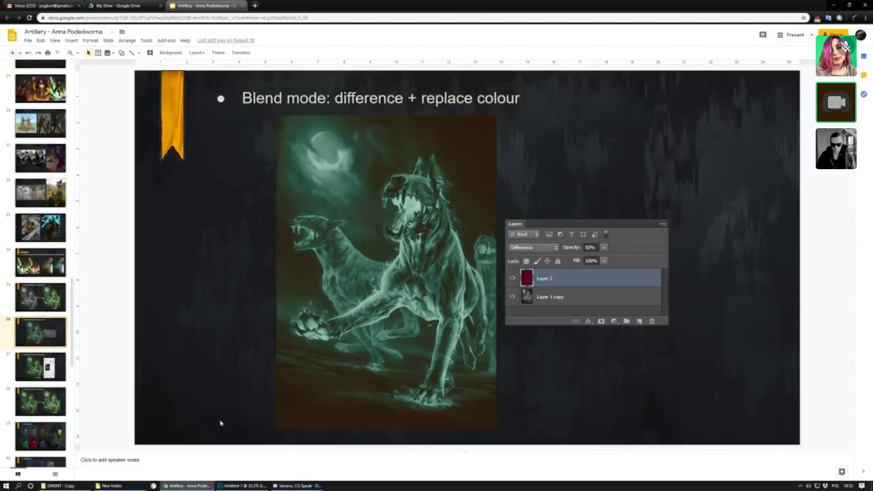
# On a new layer, paint thick dark diagonal strokes and a dark mass over the right figure.
pyautogui.click(242, 486)
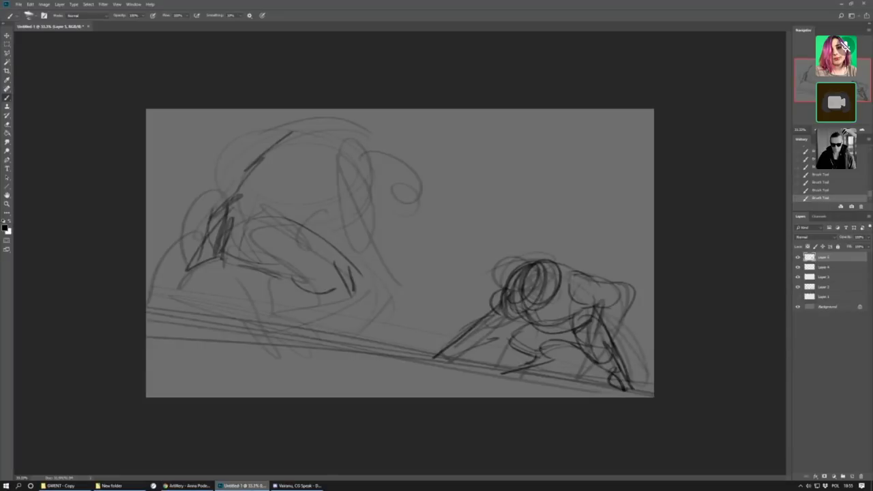
pyautogui.click(852, 477)
pyautogui.click(28, 15)
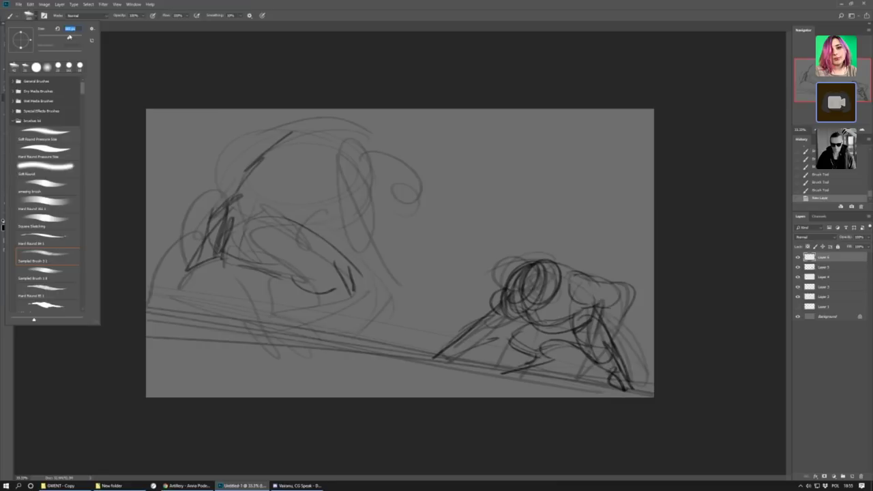
pyautogui.moveTo(508, 181); pyautogui.dragTo(414, 266)
pyautogui.moveTo(404, 313)
pyautogui.mouseDown()
pyautogui.moveTo(572, 191)
pyautogui.moveTo(431, 334)
pyautogui.mouseUp()
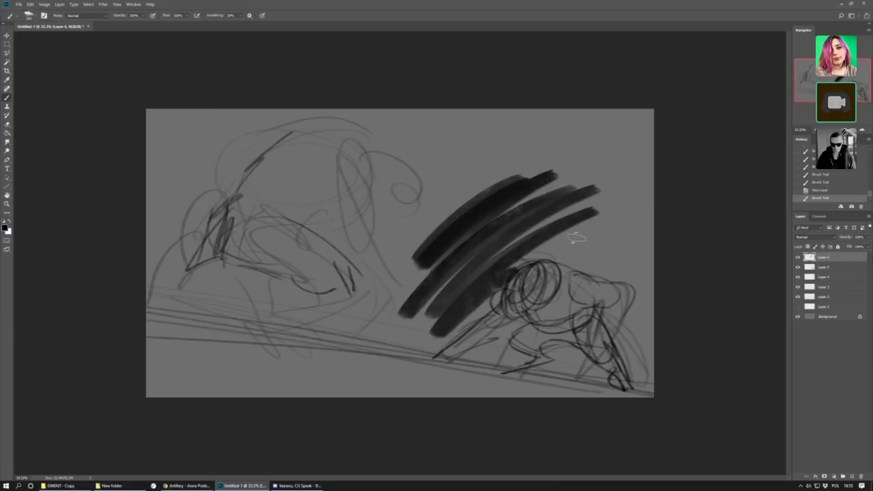
pyautogui.moveTo(478, 286)
pyautogui.mouseDown()
pyautogui.moveTo(488, 273)
pyautogui.moveTo(517, 300)
pyautogui.moveTo(515, 360)
pyautogui.mouseUp()
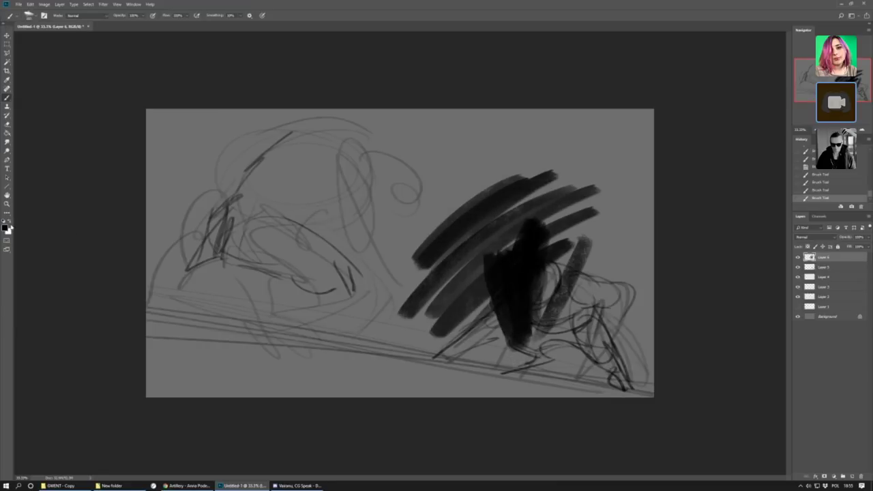
pyautogui.moveTo(477, 181)
pyautogui.mouseDown()
pyautogui.moveTo(497, 242)
pyautogui.moveTo(511, 234)
pyautogui.moveTo(512, 214)
pyautogui.moveTo(489, 235)
pyautogui.mouseUp()
# Switch to white and paint highlight strokes across the top of the dark area.
pyautogui.press('x')
pyautogui.moveTo(552, 174); pyautogui.dragTo(504, 232)
pyautogui.moveTo(577, 183); pyautogui.dragTo(495, 269)
pyautogui.moveTo(600, 205); pyautogui.dragTo(576, 217)
pyautogui.moveTo(520, 260); pyautogui.dragTo(497, 287)
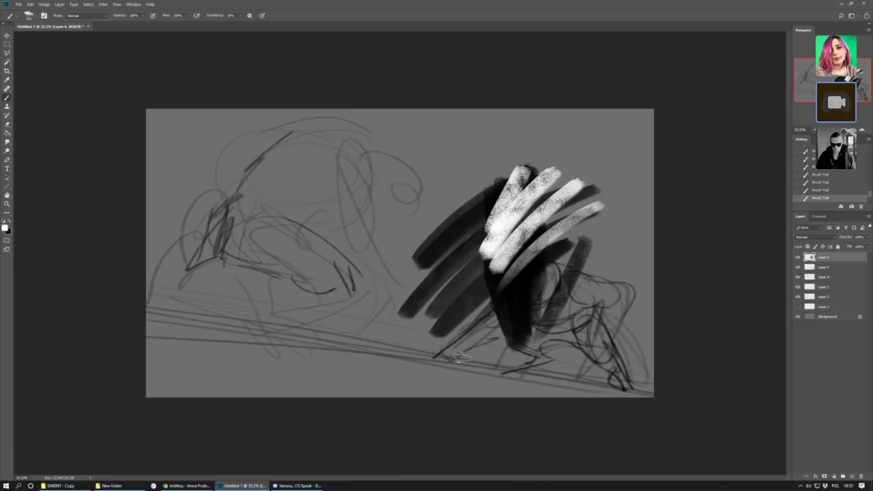
pyautogui.click(851, 477)
# Fill the new layer with dark blue using the Paint Bucket.
pyautogui.click(8, 228)
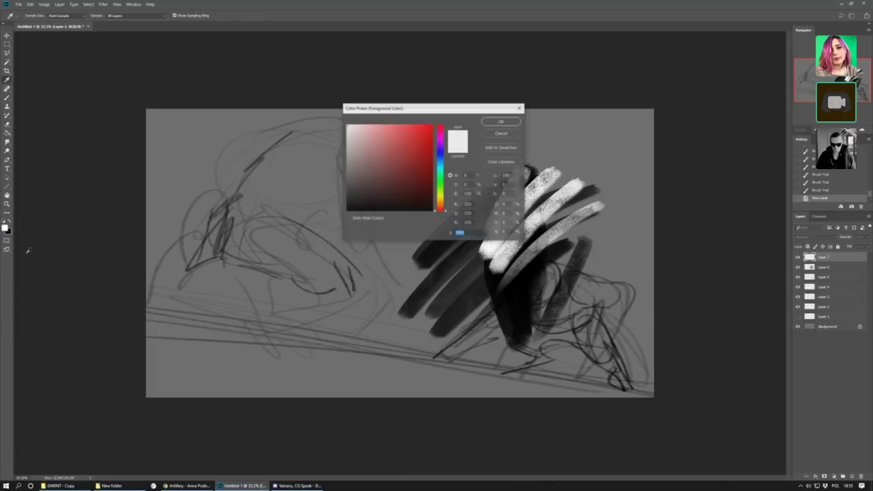
pyautogui.moveTo(414, 179); pyautogui.dragTo(443, 153)
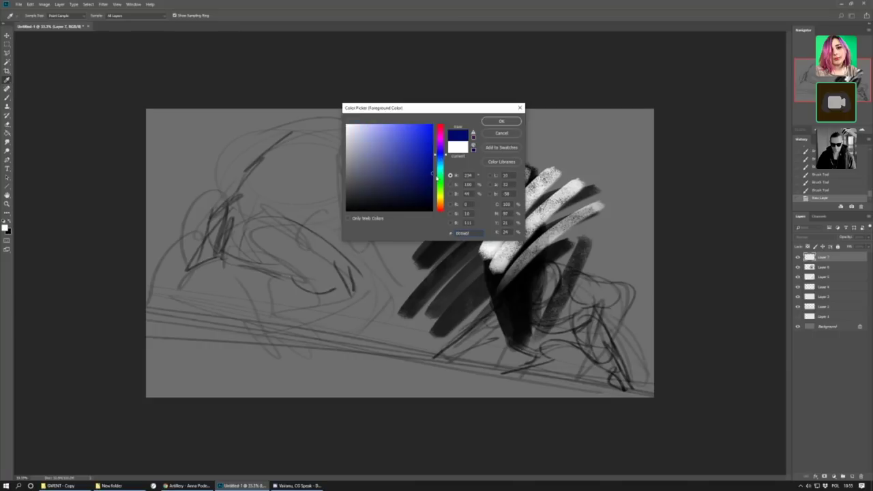
pyautogui.click(502, 120)
pyautogui.click(6, 135)
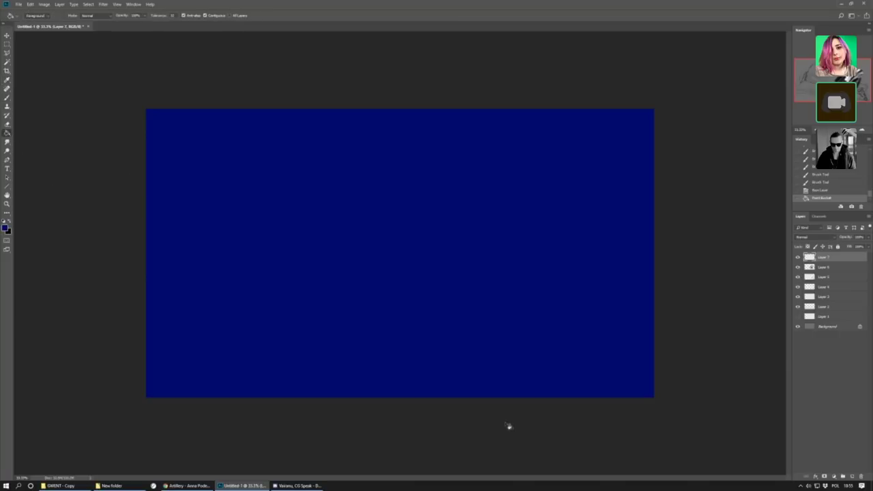
pyautogui.click(502, 328)
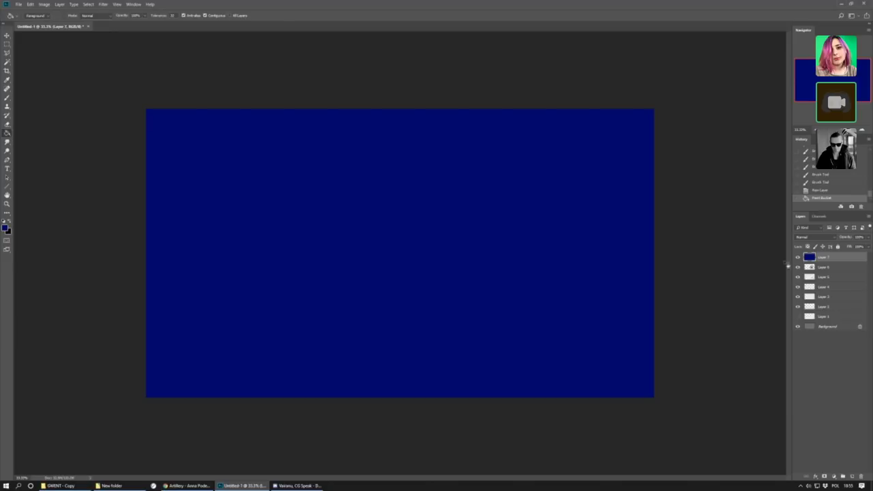
# Lower the blue layer's opacity to about 39% and set its blend mode to Difference.
pyautogui.click(815, 237)
pyautogui.click(813, 237)
pyautogui.hotkey('ctrl', '+')
pyautogui.click(814, 237)
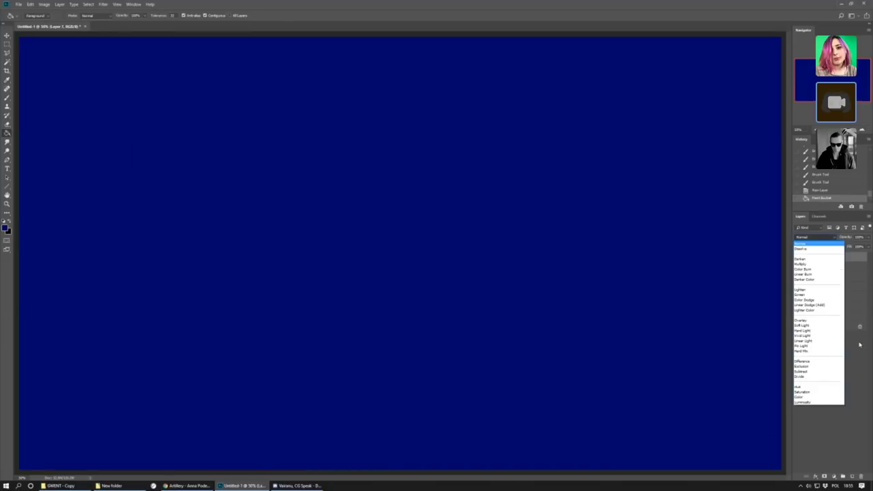
pyautogui.click(854, 343)
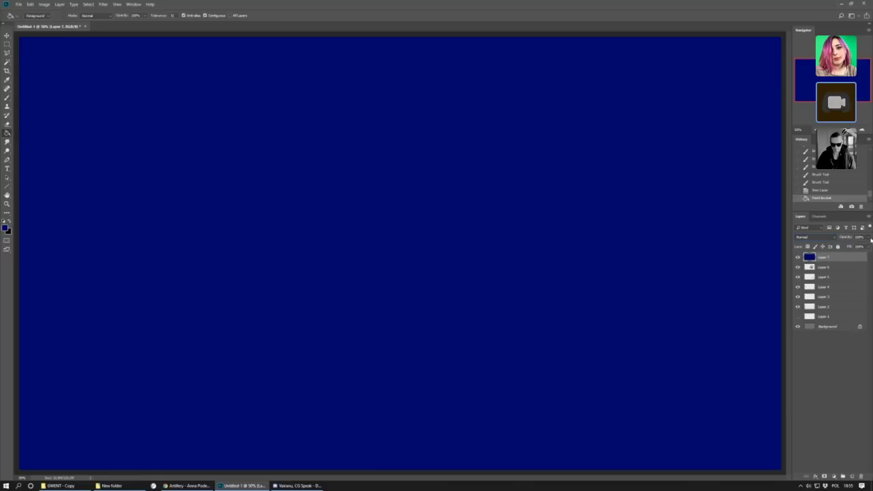
pyautogui.click(849, 247)
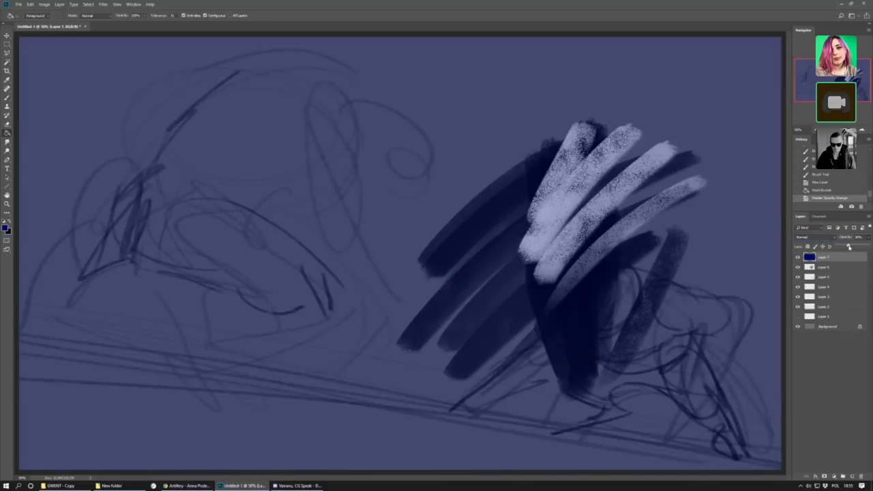
pyautogui.click(835, 239)
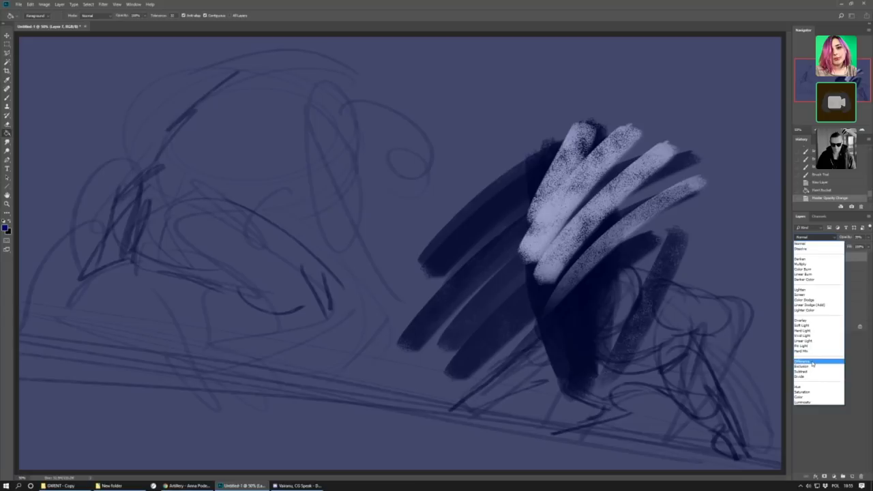
pyautogui.click(812, 362)
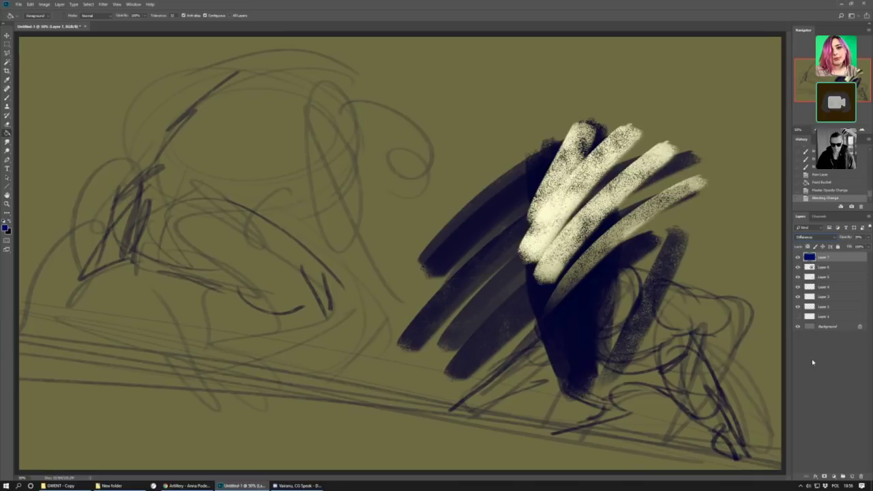
# Apply Hue/Saturation with hue shifted to about +135 and lightness lowered.
pyautogui.hotkey('ctrl', 'u')
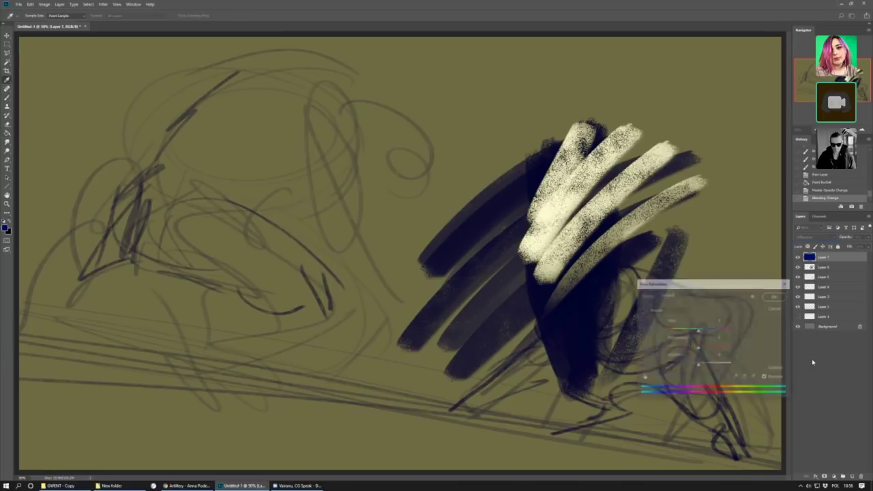
pyautogui.moveTo(698, 331)
pyautogui.mouseDown()
pyautogui.moveTo(666, 336)
pyautogui.moveTo(710, 332)
pyautogui.mouseUp()
pyautogui.moveTo(698, 365); pyautogui.dragTo(691, 367)
pyautogui.moveTo(710, 333); pyautogui.dragTo(719, 333)
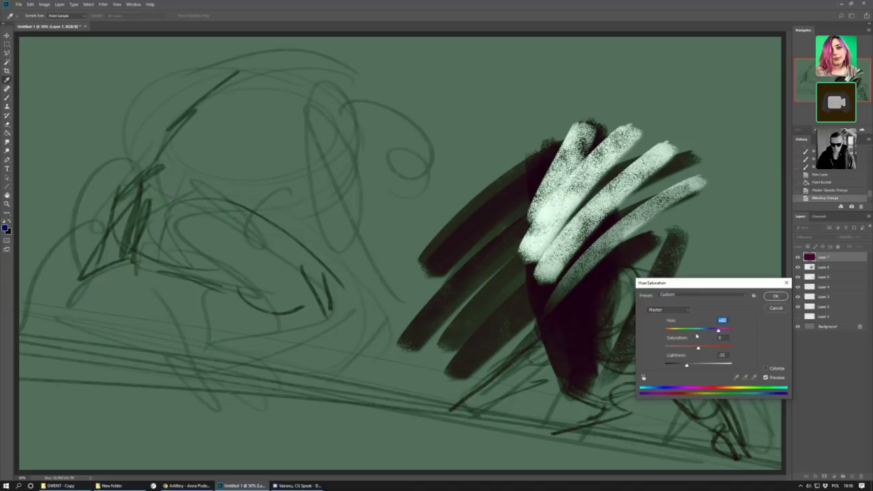
pyautogui.click(773, 295)
pyautogui.click(812, 132)
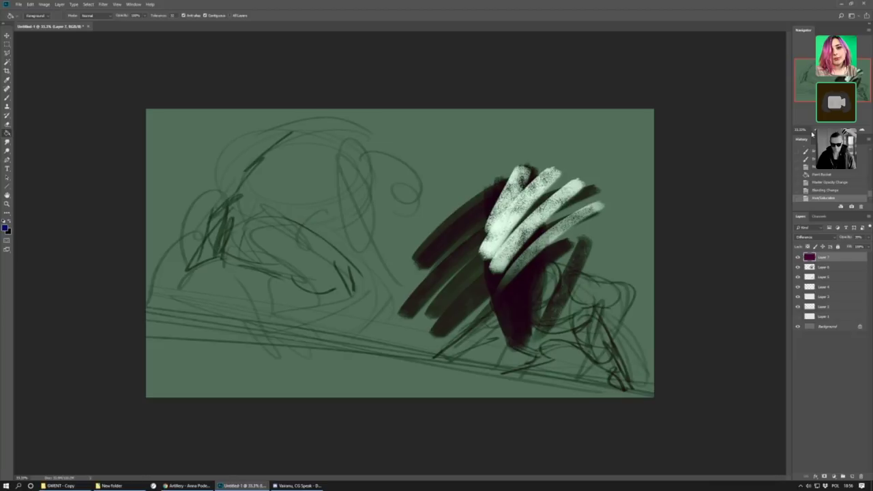
# Select the entire canvas, Copy Merged, and paste it as new Layer 8.
pyautogui.click(7, 44)
pyautogui.moveTo(78, 79); pyautogui.dragTo(672, 413)
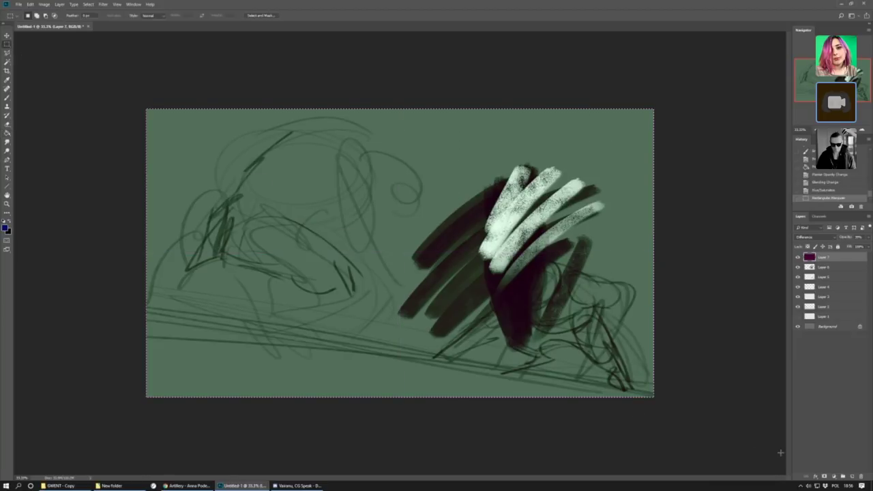
pyautogui.click(31, 5)
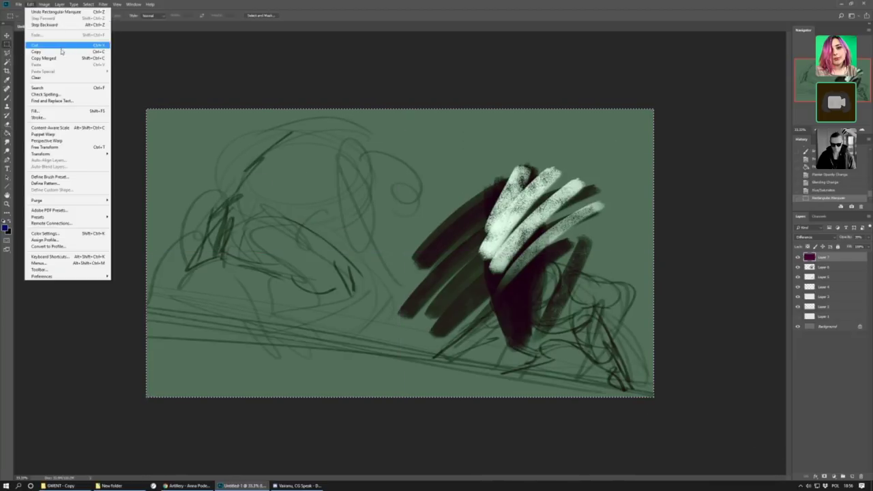
pyautogui.click(63, 59)
pyautogui.click(30, 4)
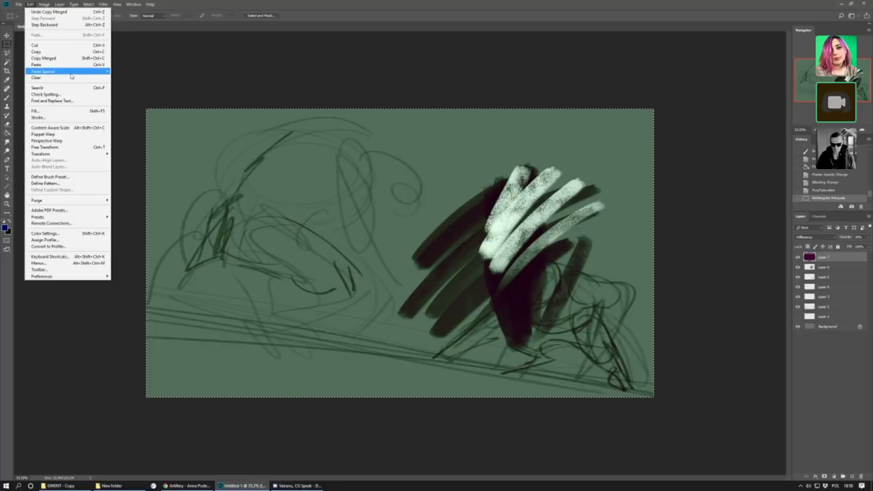
pyautogui.click(66, 66)
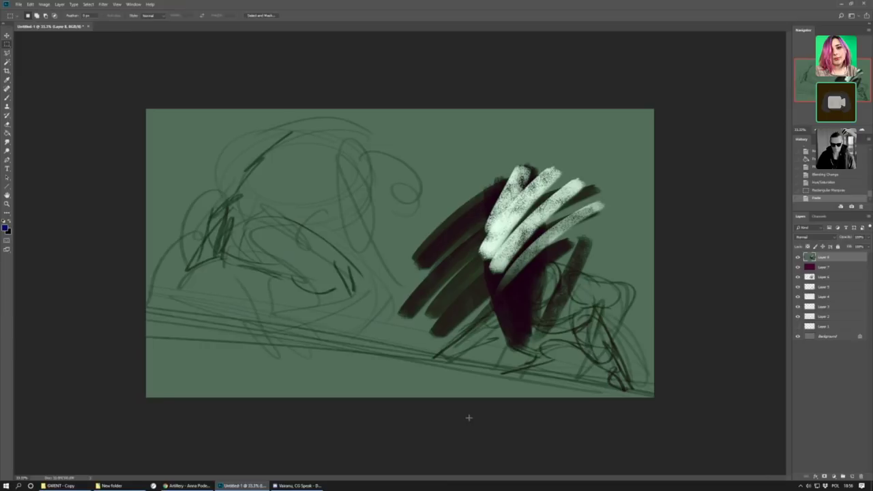
# Open Replace Color on Layer 8 and sample the green background as the colour to replace.
pyautogui.click(43, 4)
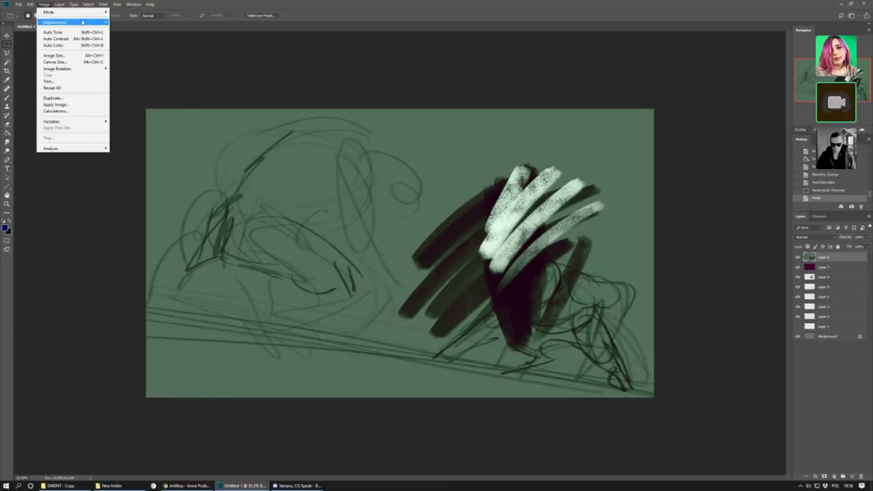
pyautogui.moveTo(74, 25)
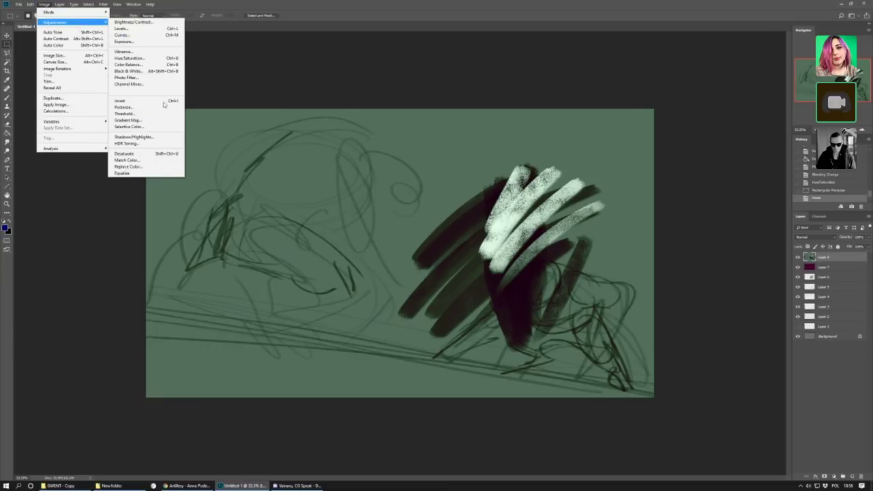
pyautogui.click(159, 168)
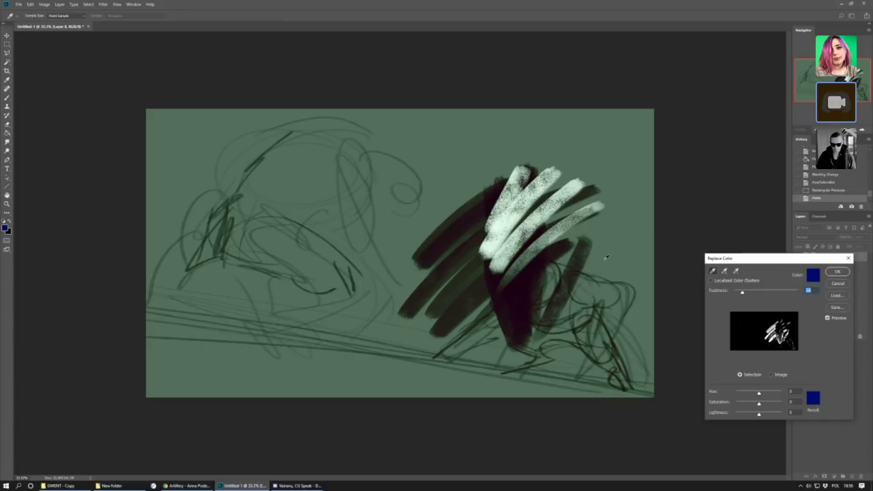
pyautogui.click(848, 257)
pyautogui.click(43, 4)
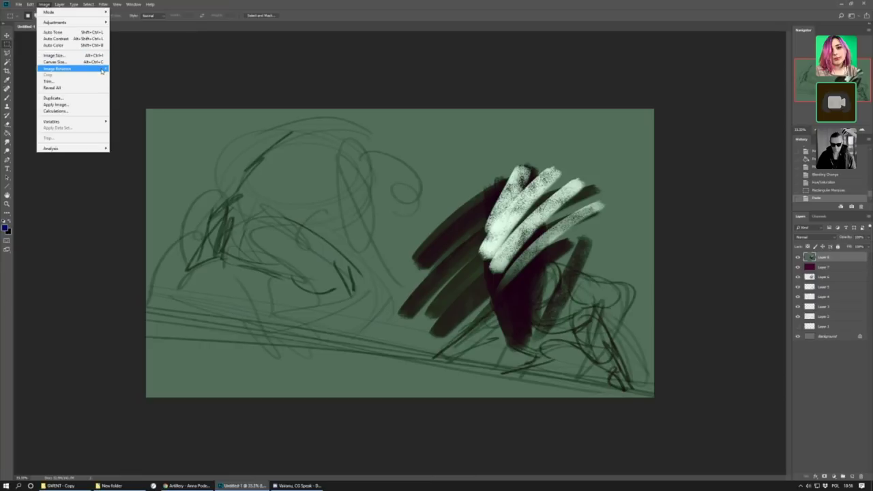
pyautogui.moveTo(95, 22)
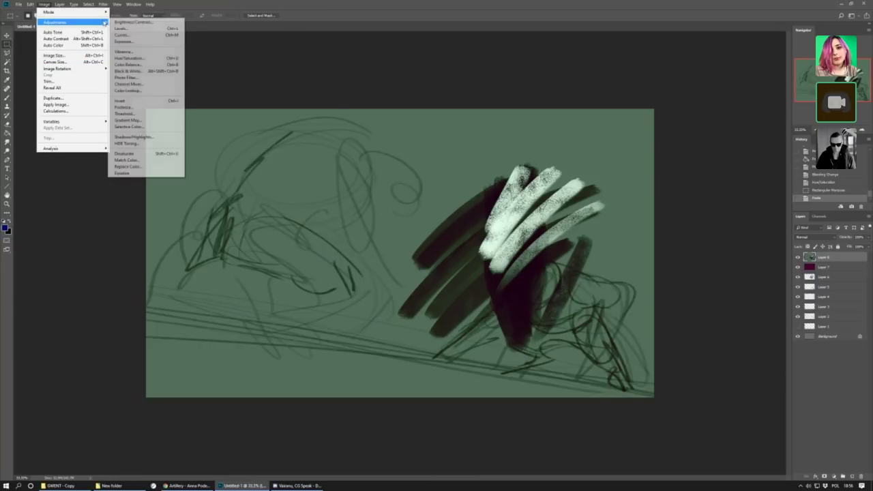
pyautogui.click(161, 167)
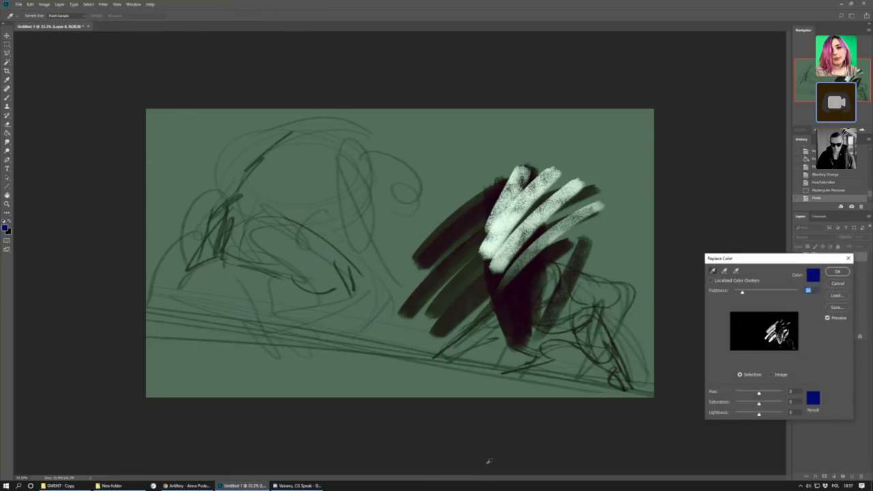
pyautogui.moveTo(739, 258); pyautogui.dragTo(234, 112)
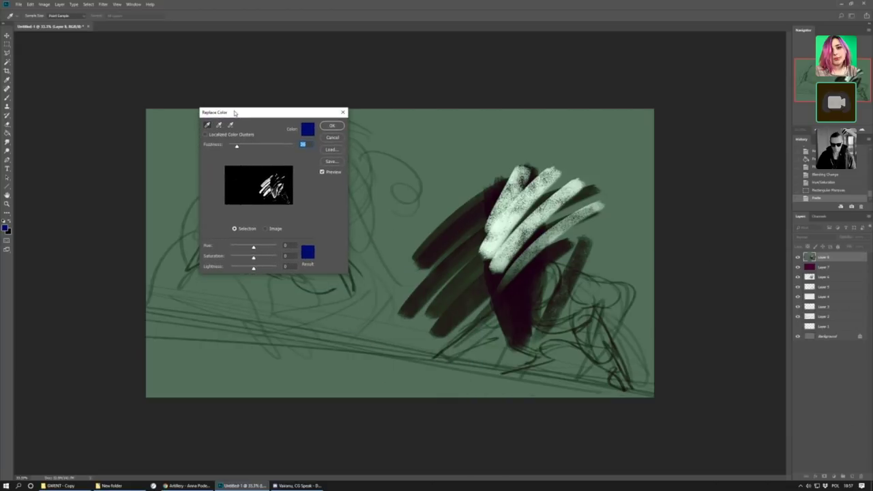
pyautogui.click(442, 190)
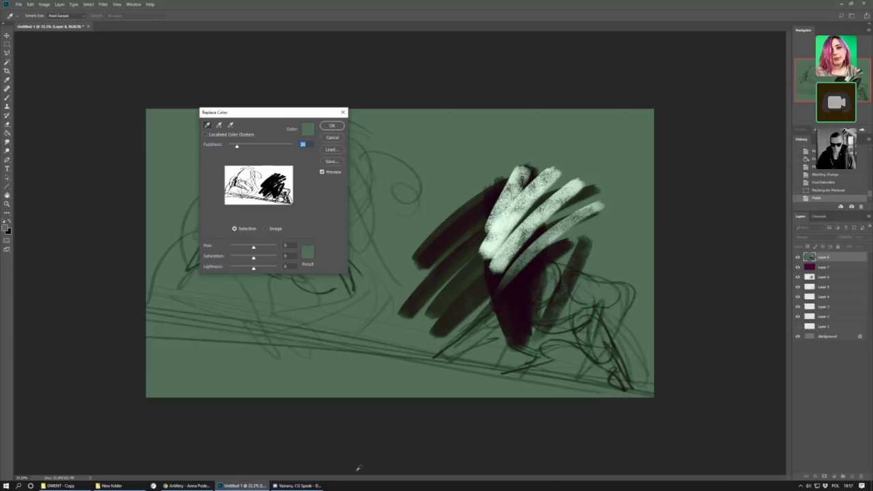
# Widen Fuzziness slightly and shift the replacement hue to a muted blue-grey, then apply.
pyautogui.moveTo(237, 146); pyautogui.dragTo(238, 147)
pyautogui.moveTo(253, 247); pyautogui.dragTo(262, 247)
pyautogui.moveTo(291, 115); pyautogui.dragTo(320, 94)
pyautogui.moveTo(292, 227)
pyautogui.mouseDown()
pyautogui.moveTo(277, 231)
pyautogui.moveTo(290, 231)
pyautogui.mouseUp()
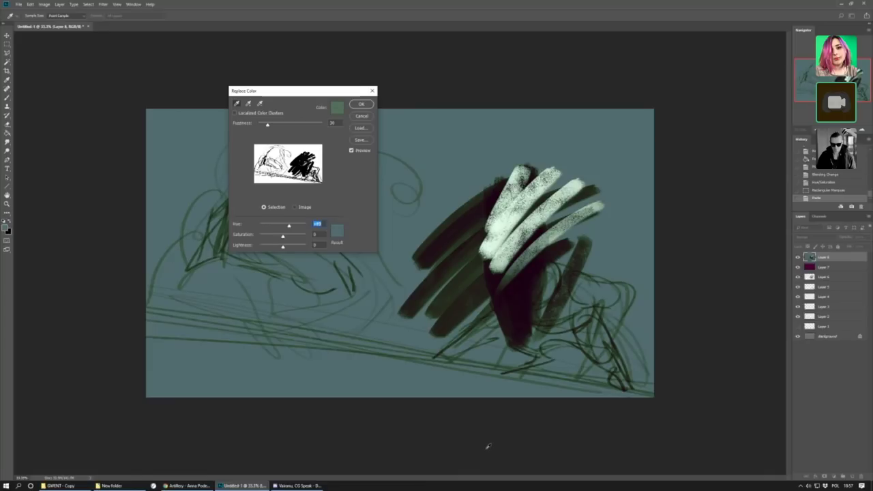
pyautogui.moveTo(287, 228); pyautogui.dragTo(284, 249)
pyautogui.click(362, 106)
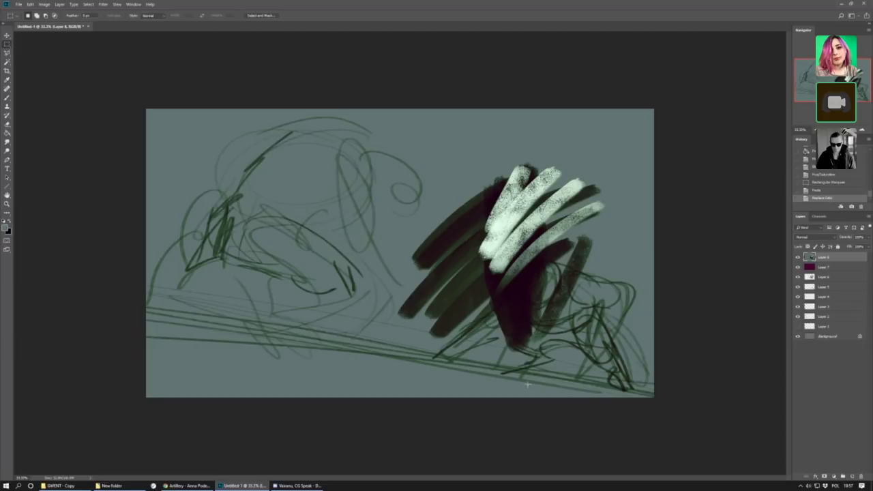
# Add a new layer and set the foreground colour to yellow.
pyautogui.click(852, 477)
pyautogui.click(6, 229)
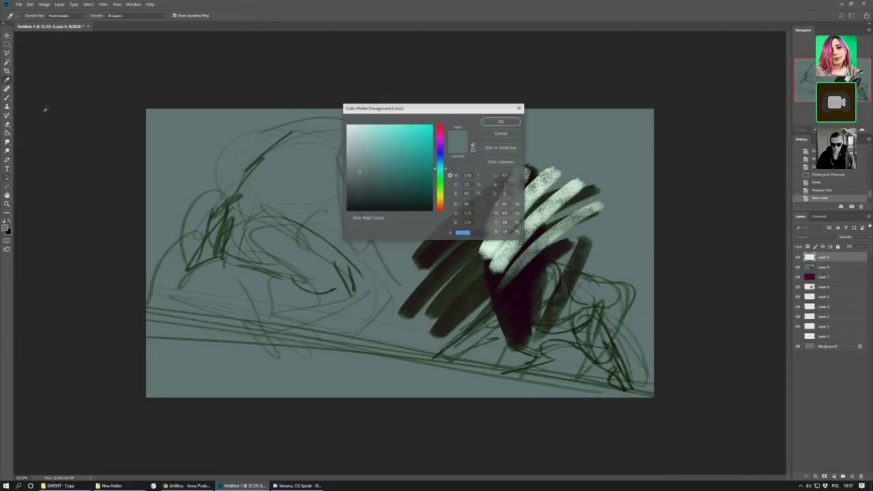
pyautogui.click(440, 140)
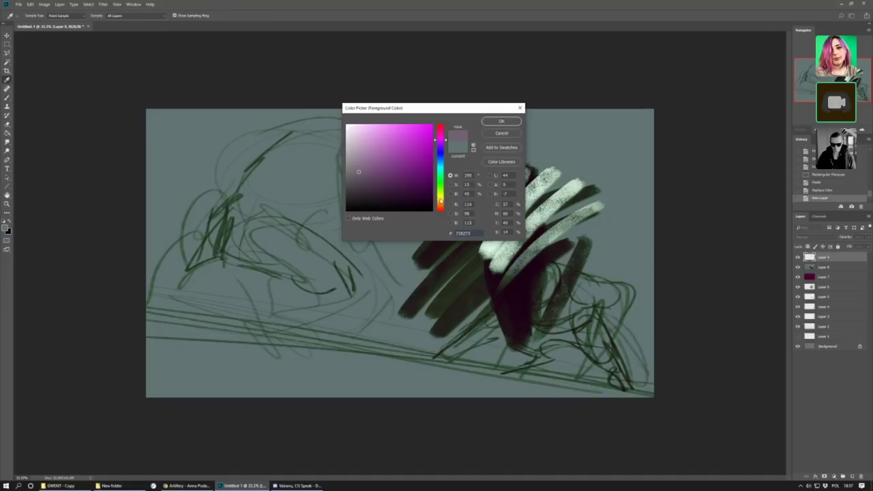
pyautogui.click(440, 196)
pyautogui.click(501, 121)
# Brush yellow over the dark strokes on a Color-blend layer, then return to Google Slides.
pyautogui.press('m')
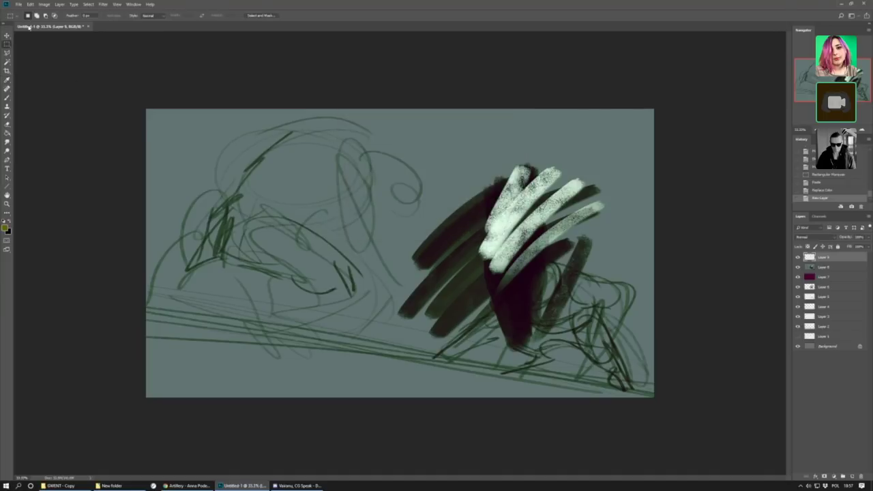
pyautogui.press('b')
pyautogui.click(31, 15)
pyautogui.click(491, 208)
pyautogui.moveTo(440, 243)
pyautogui.mouseDown()
pyautogui.moveTo(481, 210)
pyautogui.moveTo(558, 180)
pyautogui.mouseUp()
pyautogui.click(809, 236)
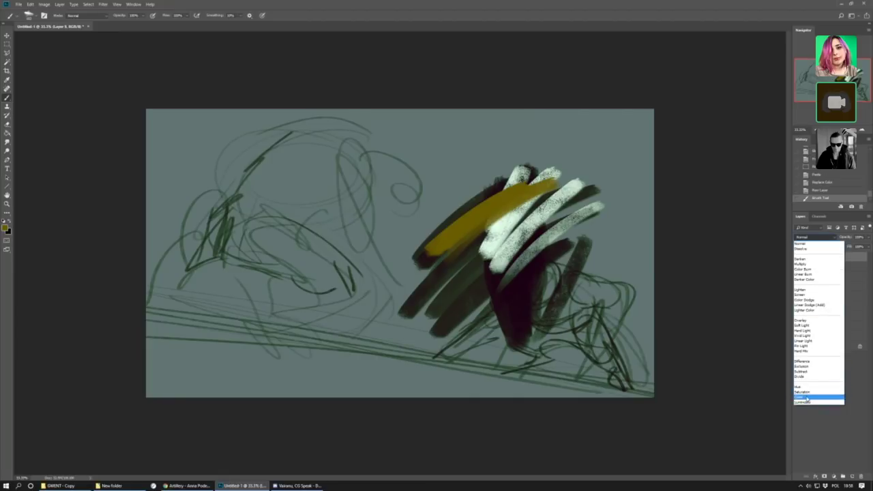
pyautogui.click(808, 399)
pyautogui.moveTo(453, 264); pyautogui.dragTo(444, 285)
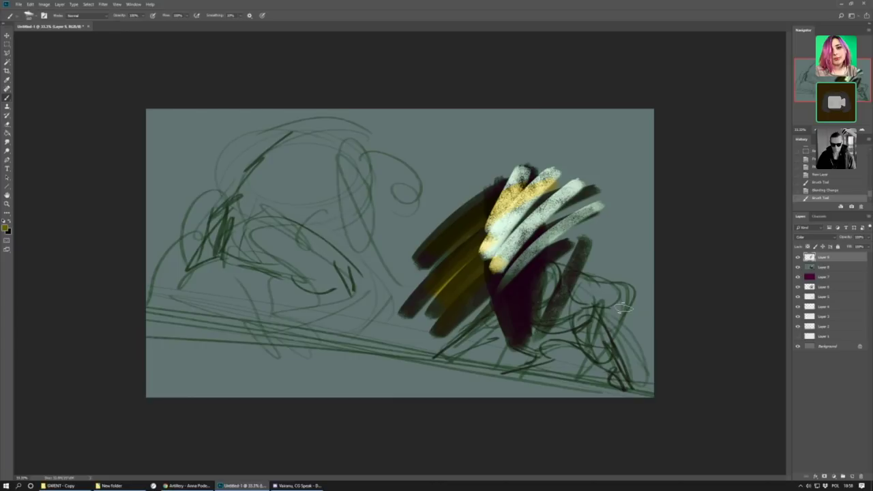
pyautogui.click(185, 486)
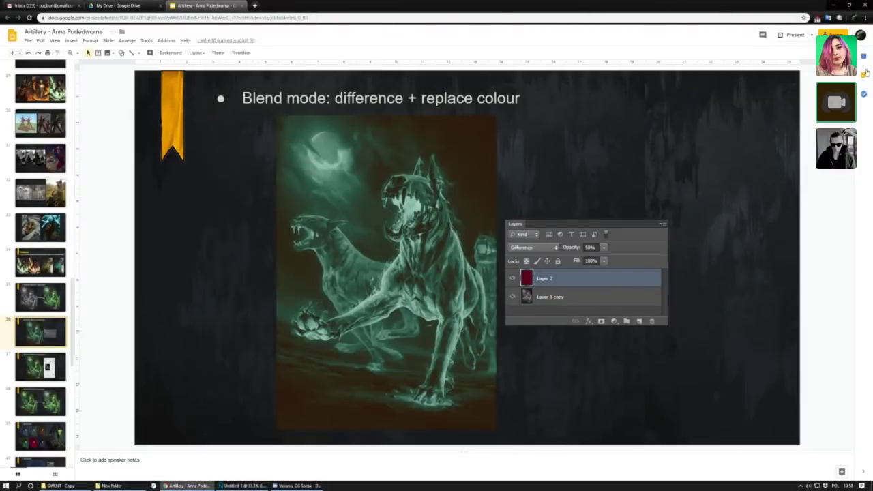
# Present full screen and step to the Replace Color view showing Hue -58, Saturation +46.
pyautogui.click(792, 36)
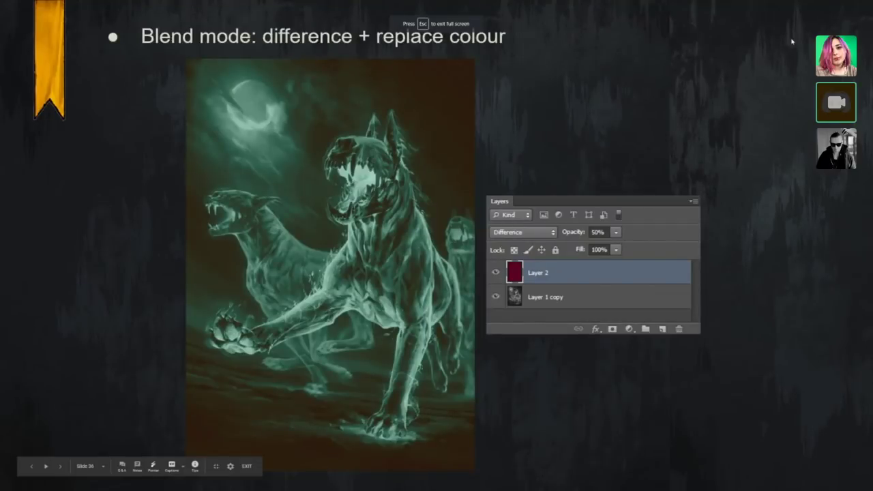
pyautogui.press('Left')
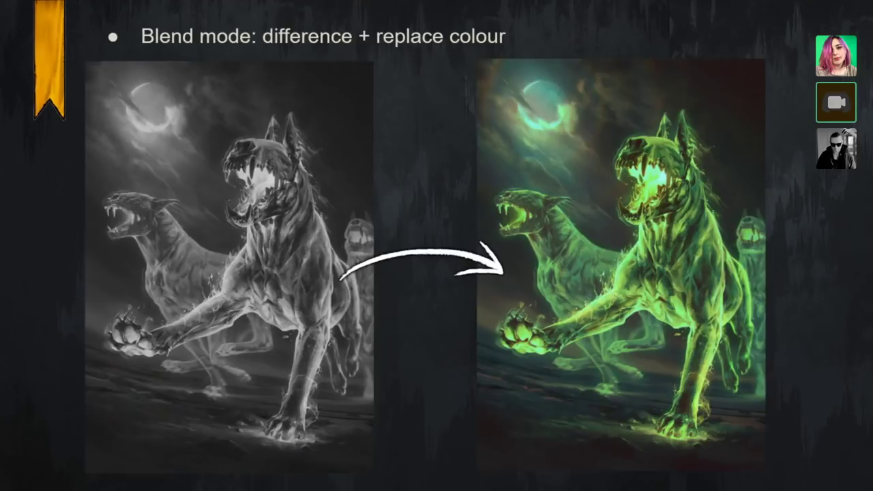
pyautogui.press('Right')
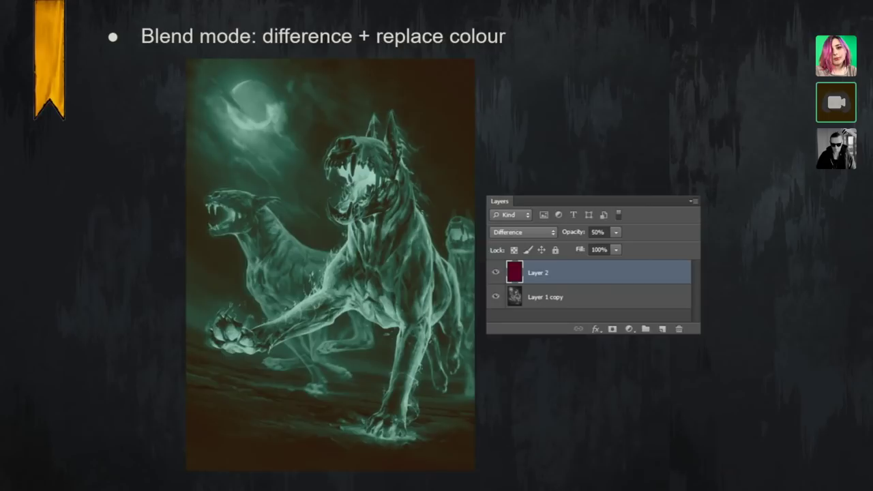
pyautogui.press('Right')
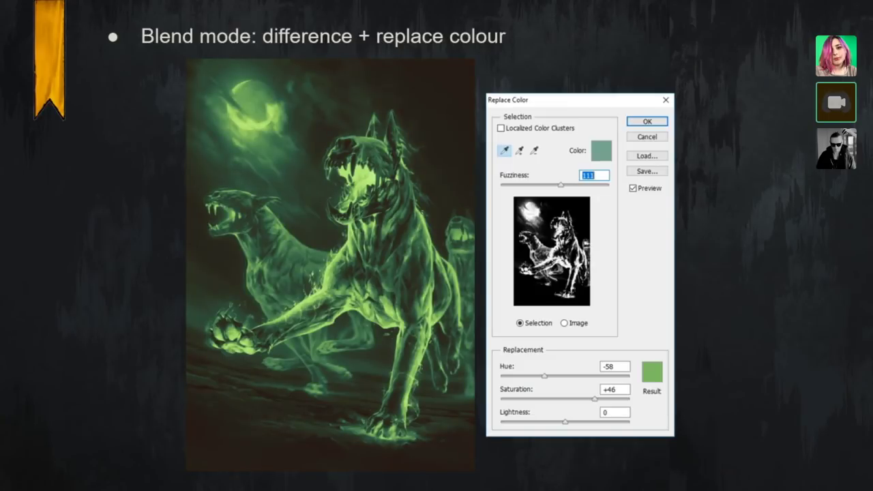
# Revisit the Replace Color view, then move on to the Gradient maps slide with six recoloured variants.
pyautogui.press('Left')
pyautogui.press('Right')
pyautogui.press('Right')
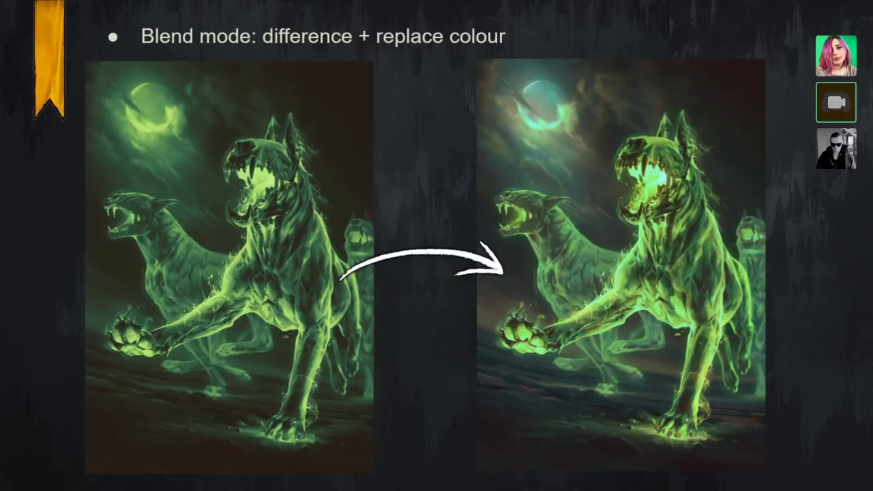
pyautogui.press('Right')
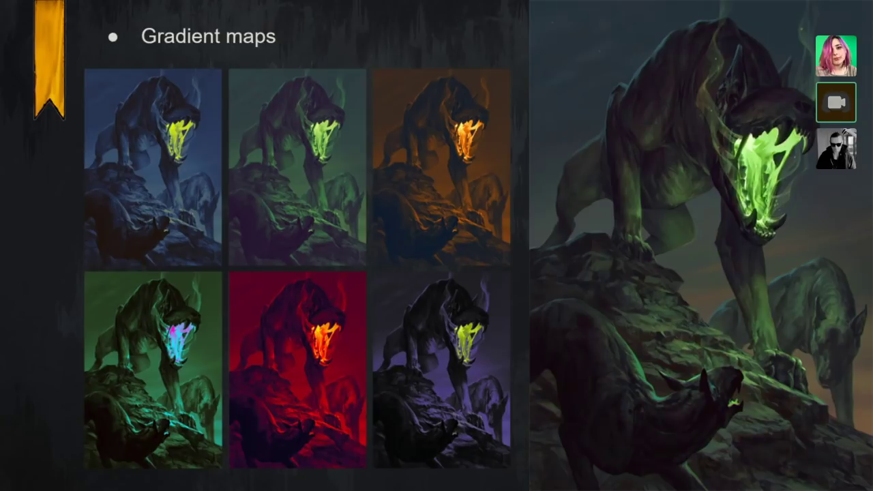
# Advance to the gradient map settings example, then exit full screen to the editor.
pyautogui.press('Right')
pyautogui.press('Escape')
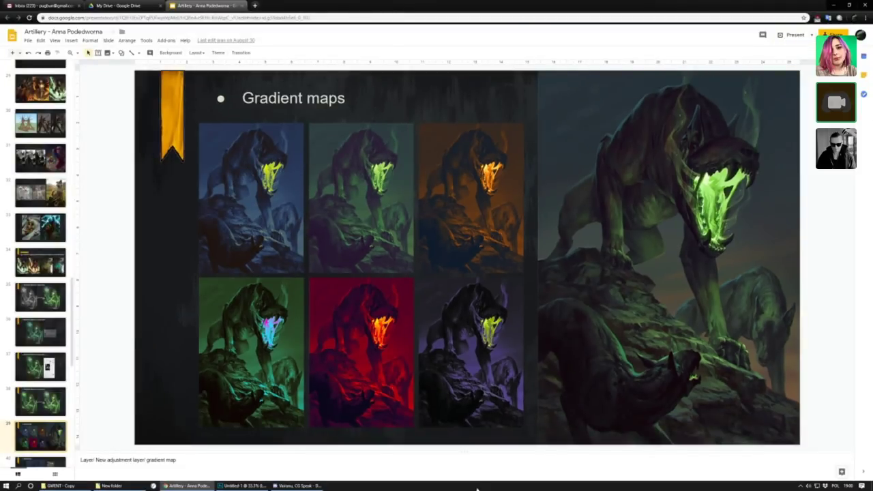
# Delete the yellow tint and other colour layers plus the black-and-white brush-stroke layer.
pyautogui.click(242, 485)
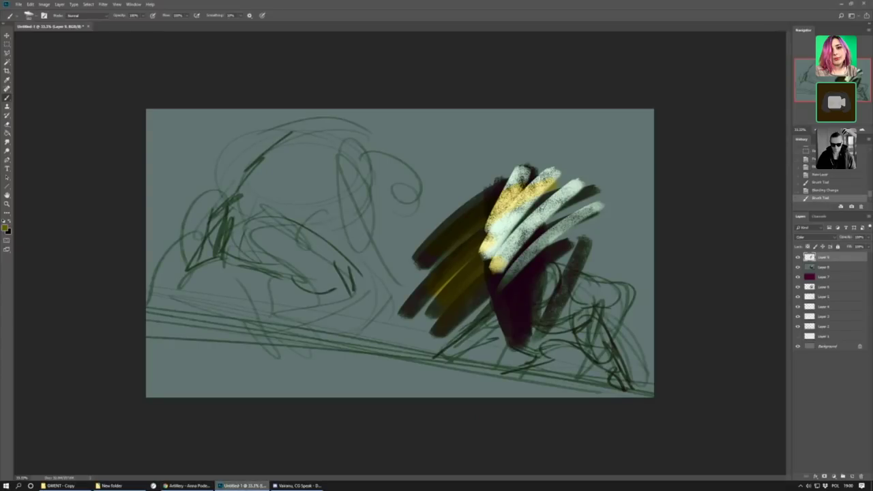
pyautogui.click(860, 476)
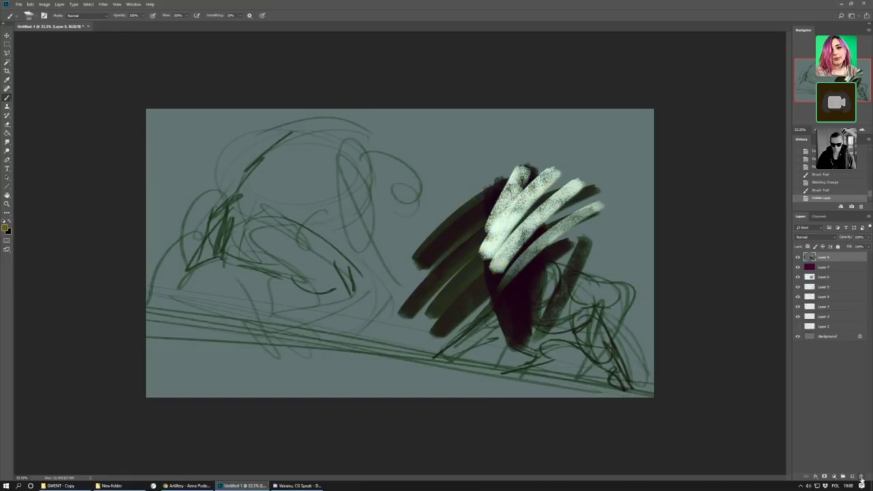
pyautogui.click(860, 476)
pyautogui.click(860, 475)
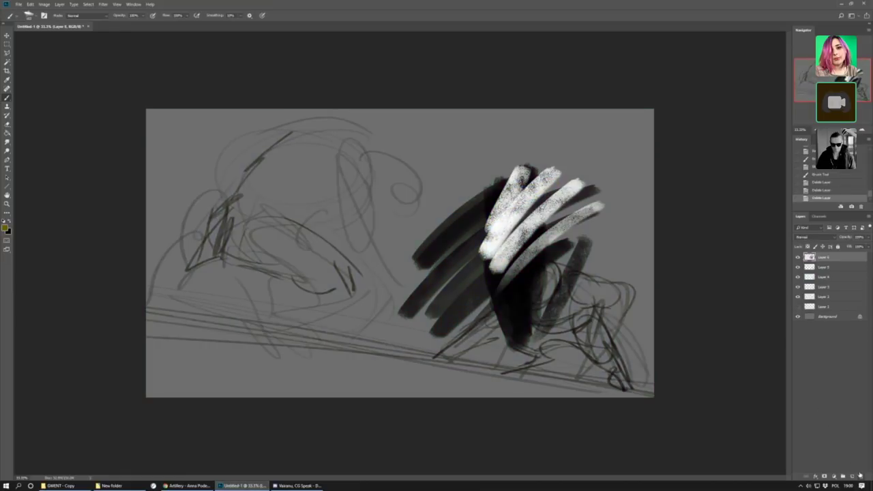
pyautogui.click(861, 476)
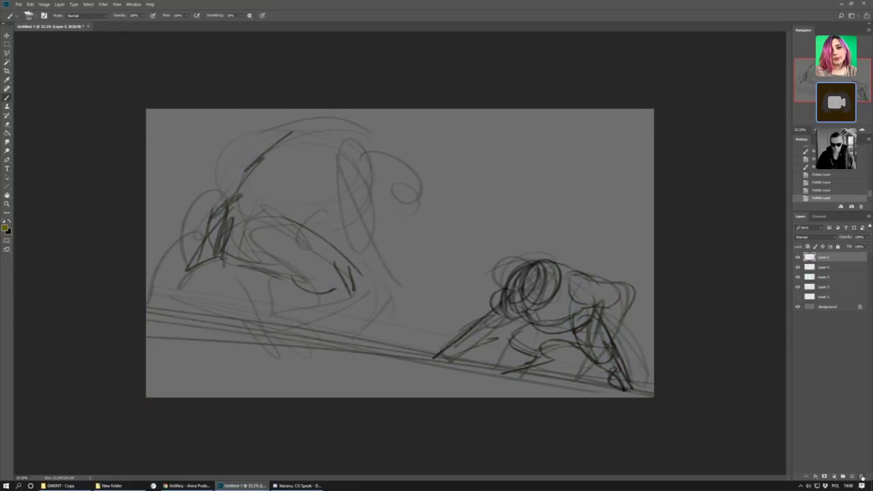
# Lower Layer 5's opacity to fade its dark strokes, then add a new empty layer.
pyautogui.click(797, 257)
pyautogui.click(798, 257)
pyautogui.click(797, 257)
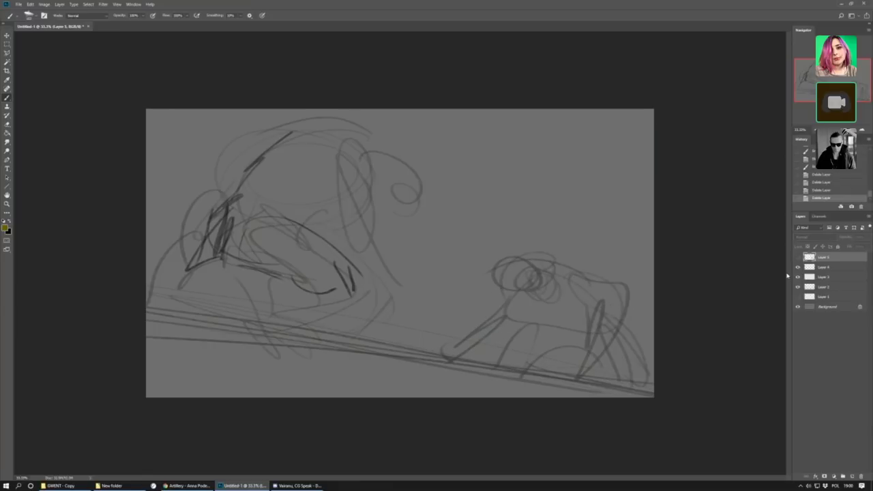
pyautogui.click(797, 257)
pyautogui.click(868, 237)
pyautogui.moveTo(867, 246); pyautogui.dragTo(846, 247)
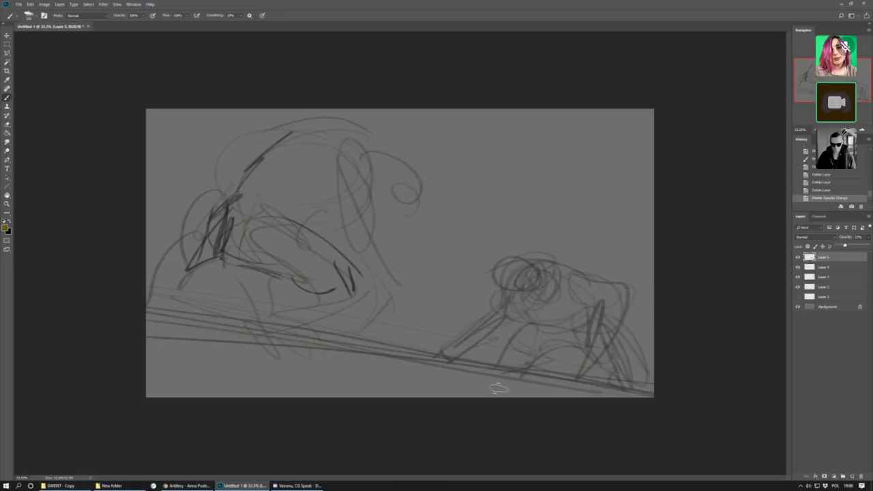
pyautogui.click(850, 476)
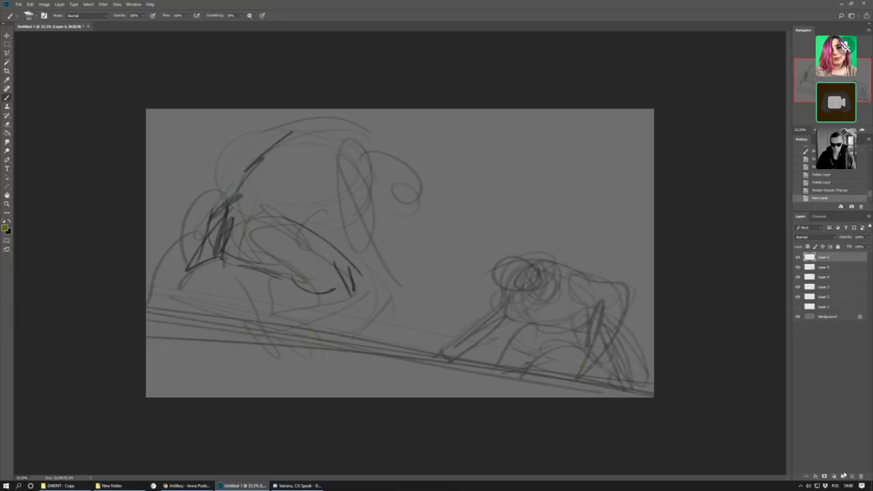
# Reset colours to black and white, pick a brush, and ink the beast's arm, leg, thigh and torso.
pyautogui.press('d')
pyautogui.click(28, 15)
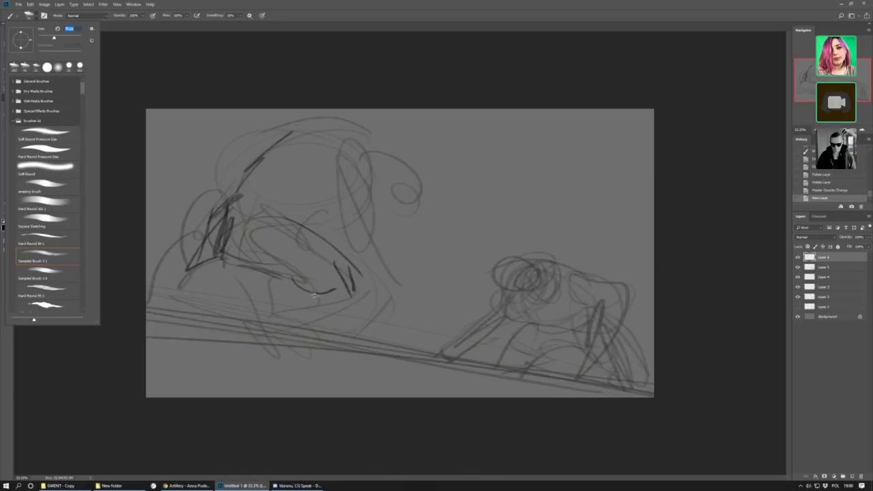
pyautogui.click(325, 290)
pyautogui.moveTo(325, 291)
pyautogui.mouseDown()
pyautogui.moveTo(305, 292)
pyautogui.moveTo(256, 332)
pyautogui.moveTo(312, 358)
pyautogui.moveTo(344, 301)
pyautogui.mouseUp()
pyautogui.moveTo(293, 328)
pyautogui.mouseDown()
pyautogui.moveTo(360, 295)
pyautogui.moveTo(361, 285)
pyautogui.mouseUp()
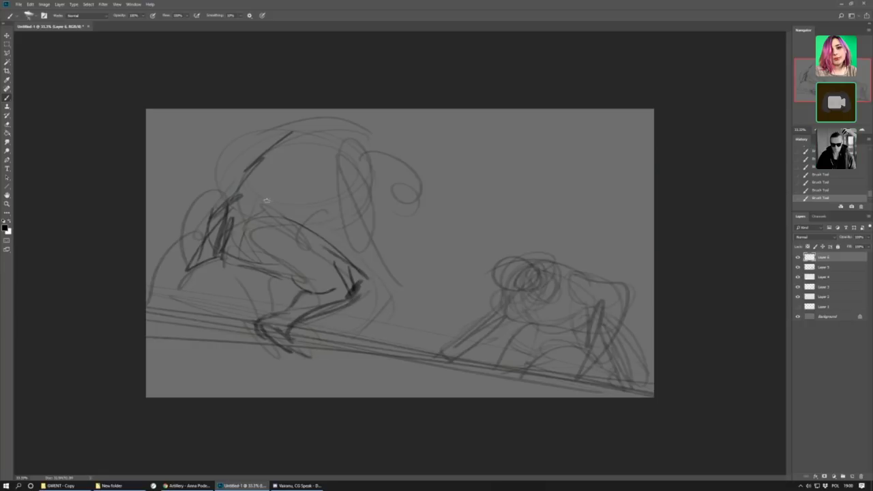
pyautogui.moveTo(312, 293)
pyautogui.mouseDown()
pyautogui.moveTo(255, 270)
pyautogui.moveTo(264, 273)
pyautogui.mouseUp()
pyautogui.moveTo(232, 233); pyautogui.dragTo(237, 262)
pyautogui.moveTo(240, 203); pyautogui.dragTo(232, 263)
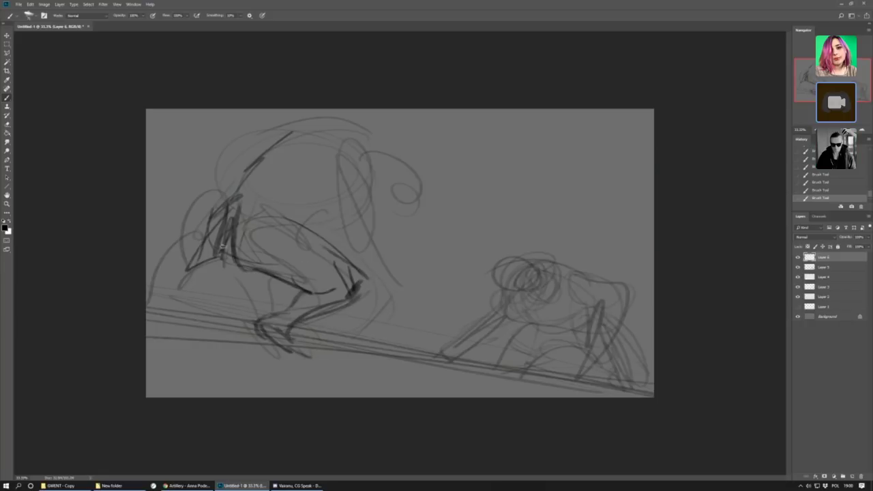
# Draw the body's underside, the lower-left curl and limb, the long back line and foot claws.
pyautogui.moveTo(214, 219); pyautogui.dragTo(196, 281)
pyautogui.moveTo(251, 271)
pyautogui.mouseDown()
pyautogui.moveTo(202, 308)
pyautogui.moveTo(198, 284)
pyautogui.moveTo(150, 290)
pyautogui.moveTo(205, 305)
pyautogui.moveTo(144, 309)
pyautogui.mouseUp()
pyautogui.moveTo(208, 299); pyautogui.dragTo(146, 318)
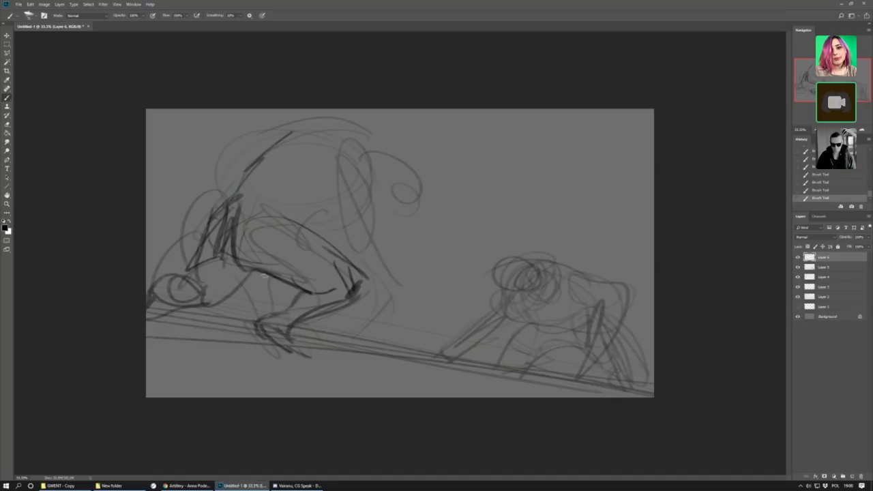
pyautogui.moveTo(169, 281); pyautogui.dragTo(148, 289)
pyautogui.moveTo(225, 212); pyautogui.dragTo(289, 149)
pyautogui.moveTo(209, 295)
pyautogui.mouseDown()
pyautogui.moveTo(176, 292)
pyautogui.moveTo(235, 258)
pyautogui.moveTo(239, 246)
pyautogui.moveTo(195, 293)
pyautogui.mouseUp()
pyautogui.moveTo(194, 263); pyautogui.dragTo(148, 299)
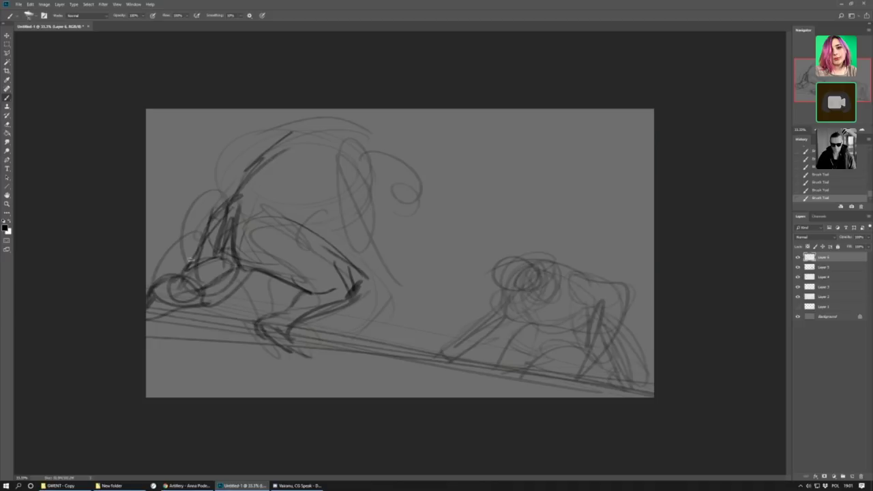
pyautogui.moveTo(287, 339)
pyautogui.mouseDown()
pyautogui.moveTo(339, 354)
pyautogui.moveTo(302, 360)
pyautogui.moveTo(356, 368)
pyautogui.mouseUp()
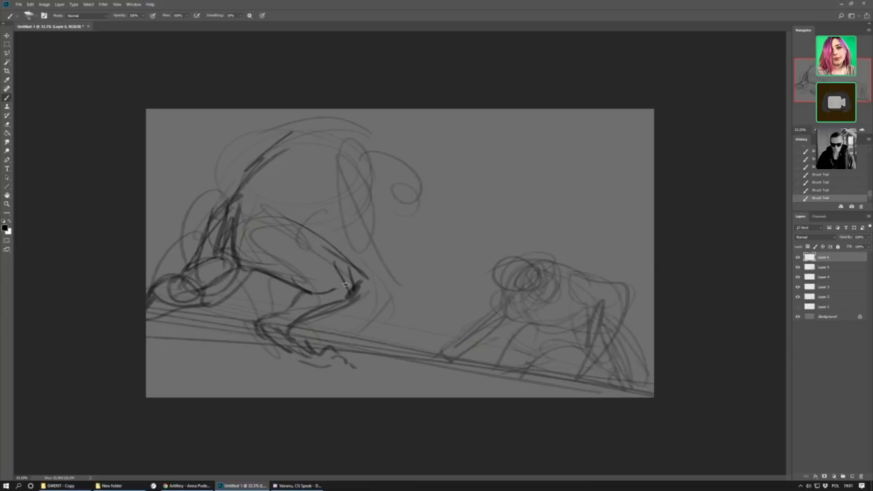
pyautogui.moveTo(348, 286)
pyautogui.mouseDown()
pyautogui.moveTo(302, 220)
pyautogui.moveTo(252, 201)
pyautogui.moveTo(213, 224)
pyautogui.moveTo(277, 192)
pyautogui.moveTo(284, 222)
pyautogui.moveTo(296, 202)
pyautogui.mouseUp()
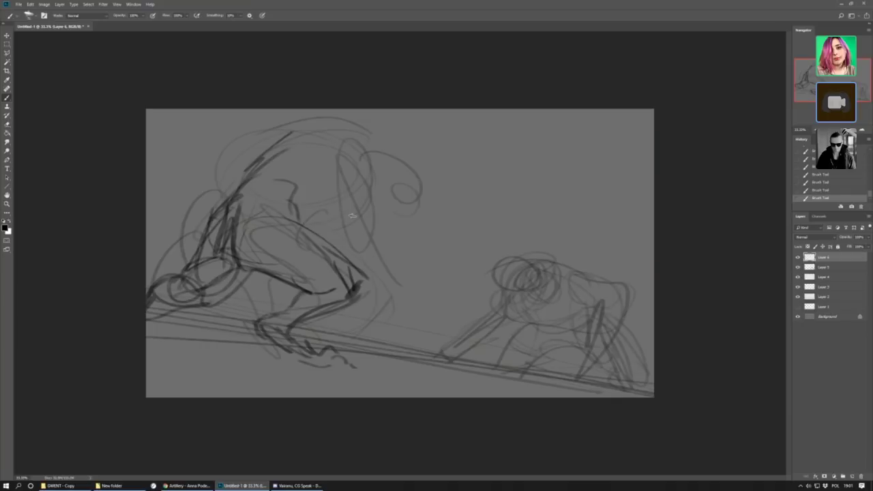
# Ink the beast's head and neck, the long looping arm and the claws below it.
pyautogui.moveTo(304, 236)
pyautogui.mouseDown()
pyautogui.moveTo(294, 204)
pyautogui.moveTo(340, 199)
pyautogui.mouseUp()
pyautogui.moveTo(285, 137)
pyautogui.mouseDown()
pyautogui.moveTo(357, 126)
pyautogui.moveTo(388, 151)
pyautogui.moveTo(393, 164)
pyautogui.moveTo(341, 210)
pyautogui.mouseUp()
pyautogui.moveTo(359, 164)
pyautogui.mouseDown()
pyautogui.moveTo(383, 218)
pyautogui.moveTo(352, 207)
pyautogui.moveTo(384, 221)
pyautogui.moveTo(394, 273)
pyautogui.moveTo(351, 177)
pyautogui.moveTo(373, 170)
pyautogui.moveTo(393, 260)
pyautogui.mouseUp()
pyautogui.moveTo(383, 205)
pyautogui.mouseDown()
pyautogui.moveTo(341, 154)
pyautogui.moveTo(362, 230)
pyautogui.moveTo(400, 283)
pyautogui.moveTo(383, 195)
pyautogui.moveTo(408, 258)
pyautogui.moveTo(402, 298)
pyautogui.mouseUp()
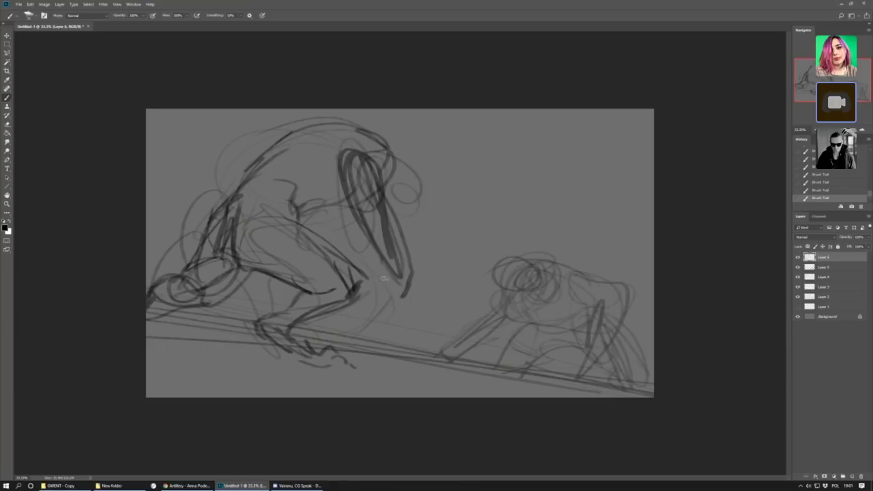
pyautogui.moveTo(414, 261)
pyautogui.mouseDown()
pyautogui.moveTo(407, 299)
pyautogui.moveTo(419, 311)
pyautogui.moveTo(381, 322)
pyautogui.moveTo(400, 292)
pyautogui.moveTo(424, 320)
pyautogui.moveTo(395, 349)
pyautogui.moveTo(416, 291)
pyautogui.mouseUp()
pyautogui.moveTo(413, 289)
pyautogui.mouseDown()
pyautogui.moveTo(407, 268)
pyautogui.moveTo(402, 292)
pyautogui.moveTo(422, 309)
pyautogui.moveTo(419, 337)
pyautogui.moveTo(395, 360)
pyautogui.moveTo(391, 309)
pyautogui.moveTo(379, 315)
pyautogui.moveTo(389, 298)
pyautogui.moveTo(386, 264)
pyautogui.moveTo(342, 179)
pyautogui.moveTo(370, 165)
pyautogui.moveTo(383, 202)
pyautogui.moveTo(377, 156)
pyautogui.moveTo(387, 194)
pyautogui.moveTo(398, 158)
pyautogui.moveTo(351, 125)
pyautogui.mouseUp()
pyautogui.moveTo(317, 160)
pyautogui.mouseDown()
pyautogui.moveTo(323, 172)
pyautogui.moveTo(283, 200)
pyautogui.mouseUp()
pyautogui.click(47, 6)
# Flip the canvas horizontally, then darken the beast's back and the outline of its head.
pyautogui.moveTo(96, 64)
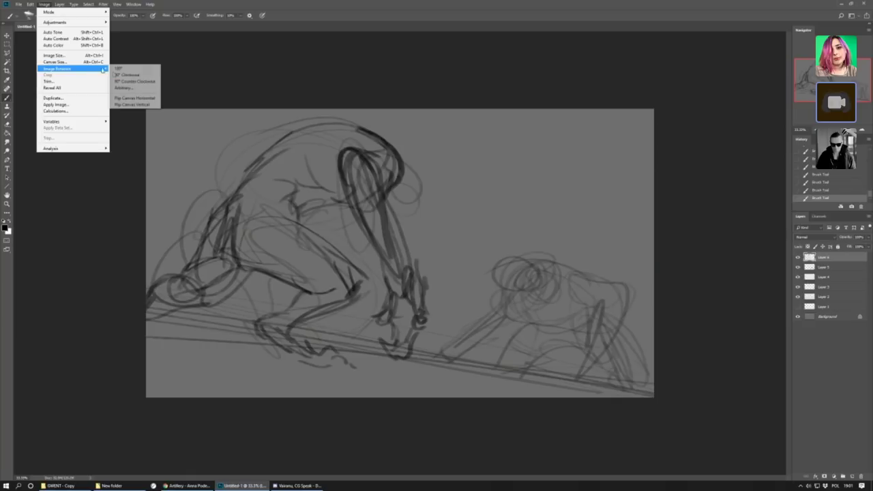
pyautogui.click(148, 95)
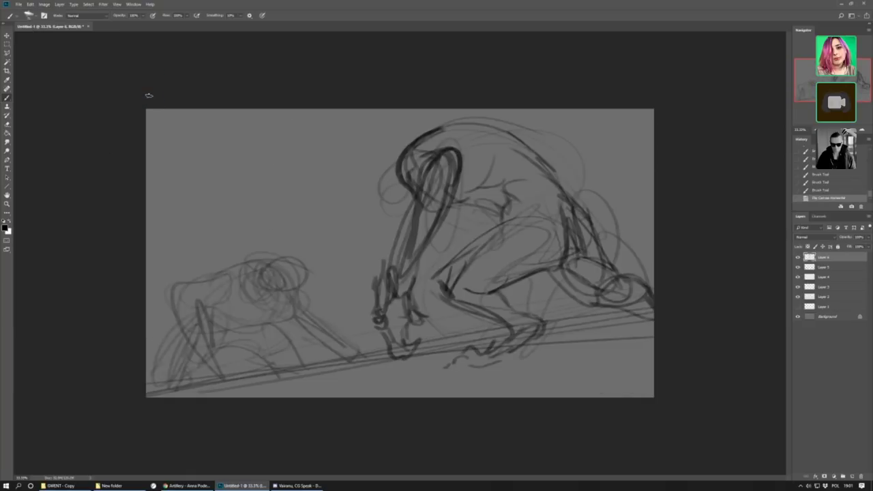
pyautogui.moveTo(574, 195); pyautogui.dragTo(598, 307)
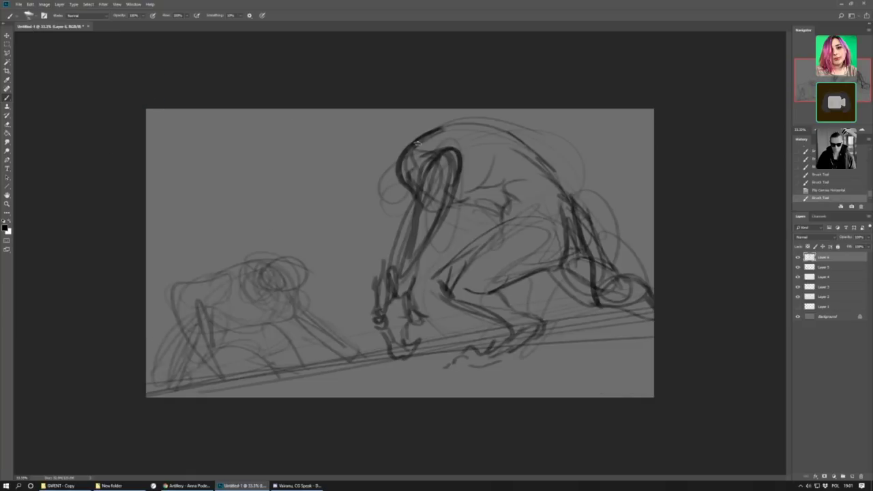
pyautogui.moveTo(417, 143); pyautogui.dragTo(386, 208)
pyautogui.moveTo(394, 170)
pyautogui.mouseDown()
pyautogui.moveTo(390, 211)
pyautogui.moveTo(372, 184)
pyautogui.moveTo(373, 212)
pyautogui.moveTo(367, 190)
pyautogui.mouseUp()
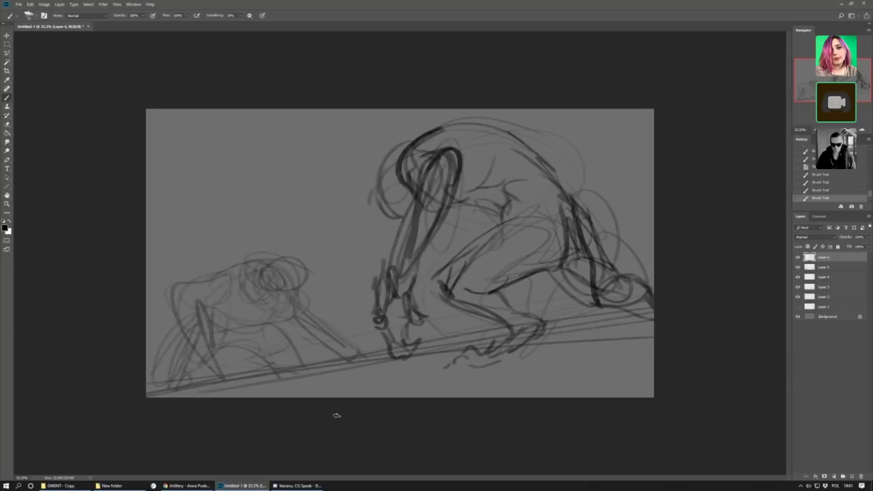
pyautogui.moveTo(512, 133)
pyautogui.mouseDown()
pyautogui.moveTo(575, 154)
pyautogui.moveTo(563, 190)
pyautogui.mouseUp()
# Darken the lower back, rear leg, ground line and left side of the head, then add a new layer.
pyautogui.moveTo(622, 302); pyautogui.dragTo(657, 318)
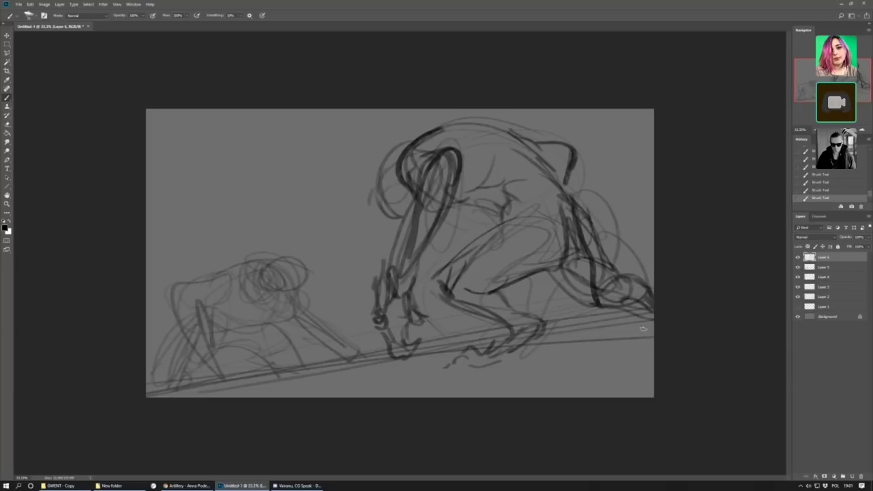
pyautogui.moveTo(530, 353); pyautogui.dragTo(641, 340)
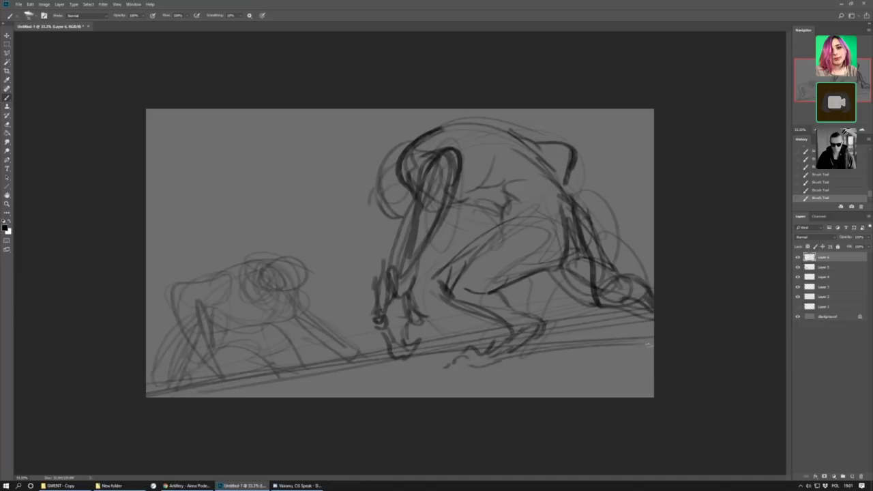
pyautogui.moveTo(564, 265); pyautogui.dragTo(617, 319)
pyautogui.moveTo(375, 195)
pyautogui.mouseDown()
pyautogui.moveTo(367, 220)
pyautogui.moveTo(384, 224)
pyautogui.moveTo(380, 188)
pyautogui.moveTo(360, 161)
pyautogui.moveTo(370, 217)
pyautogui.moveTo(348, 248)
pyautogui.moveTo(373, 245)
pyautogui.moveTo(382, 220)
pyautogui.mouseUp()
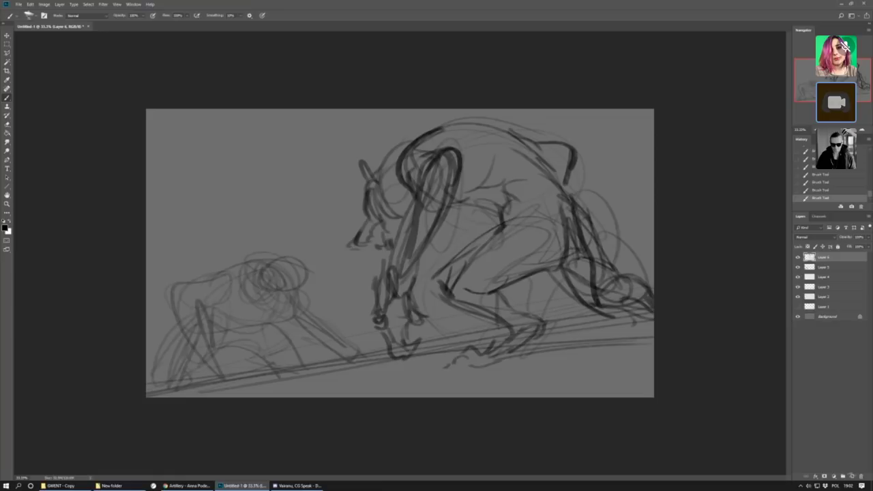
pyautogui.click(852, 477)
pyautogui.rightClick(19, 29)
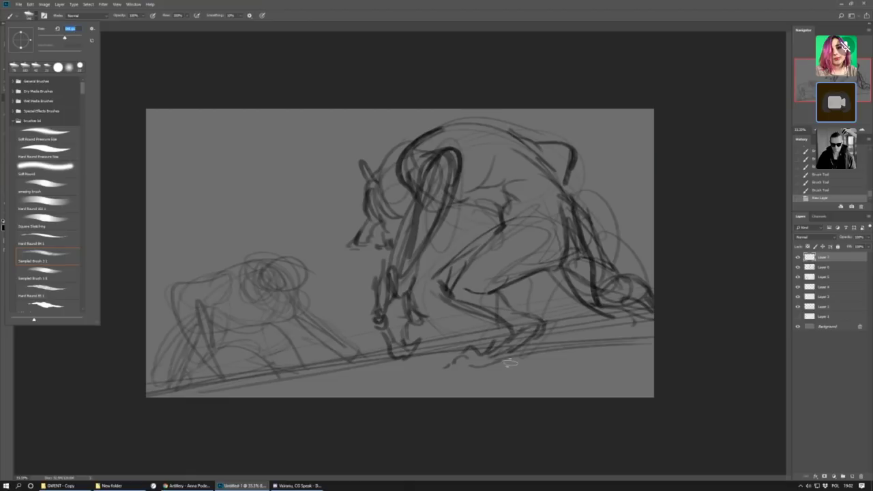
# Erase stray lines across the belly and claws, switch to black, and add Layer 8 with a smaller brush.
pyautogui.click(538, 301)
pyautogui.moveTo(505, 287)
pyautogui.mouseDown()
pyautogui.moveTo(484, 244)
pyautogui.moveTo(465, 250)
pyautogui.moveTo(449, 300)
pyautogui.moveTo(457, 327)
pyautogui.moveTo(520, 311)
pyautogui.moveTo(518, 290)
pyautogui.moveTo(526, 311)
pyautogui.mouseUp()
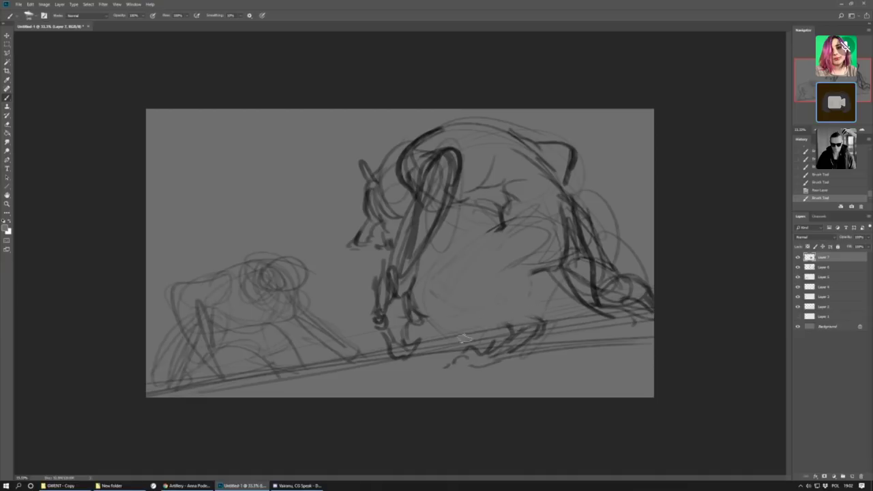
pyautogui.moveTo(465, 339)
pyautogui.mouseDown()
pyautogui.moveTo(563, 331)
pyautogui.moveTo(487, 345)
pyautogui.moveTo(451, 366)
pyautogui.moveTo(633, 343)
pyautogui.mouseUp()
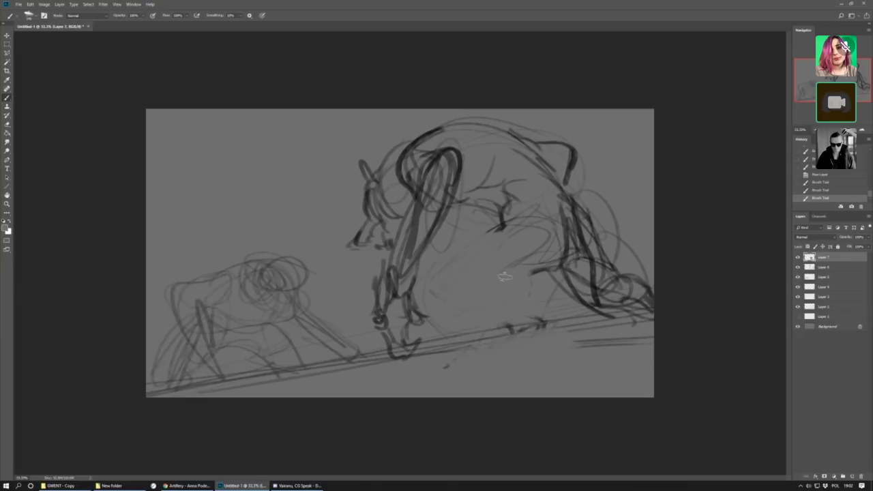
pyautogui.press('x')
pyautogui.click(852, 477)
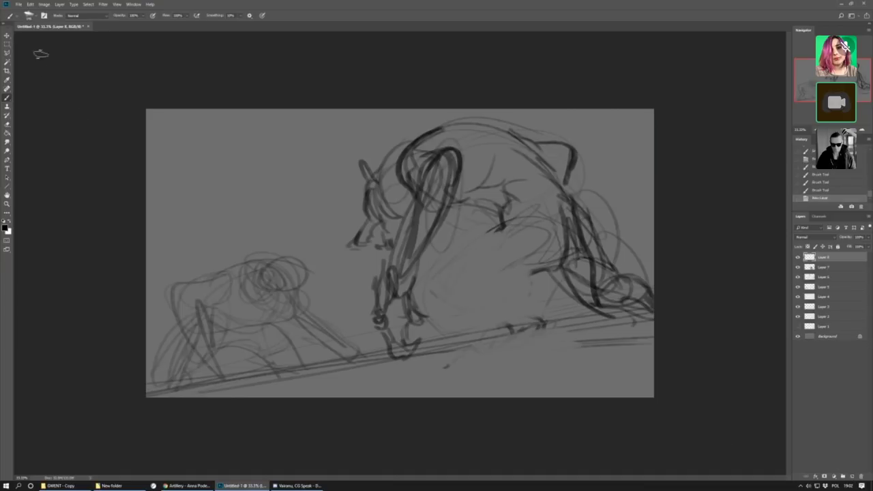
pyautogui.rightClick(38, 53)
pyautogui.moveTo(58, 53); pyautogui.dragTo(45, 52)
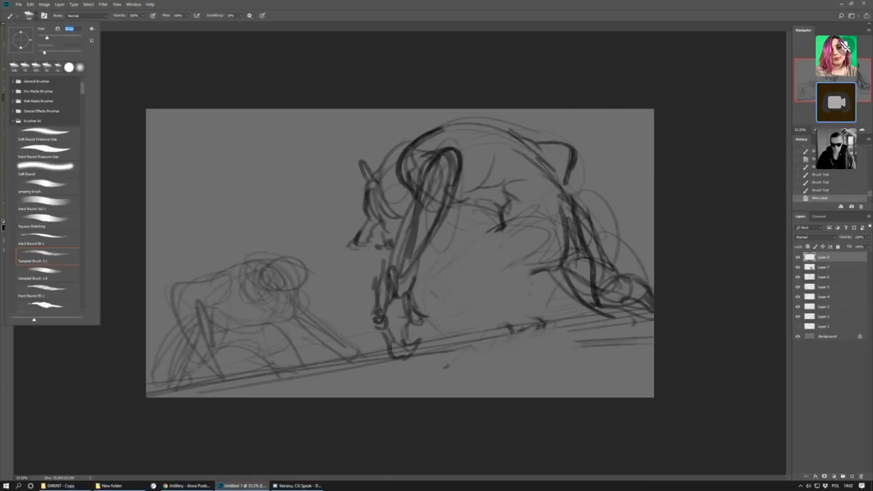
pyautogui.click(503, 225)
# Draw the beast's chest, belly line, front leg and paw in dark strokes.
pyautogui.moveTo(501, 230)
pyautogui.mouseDown()
pyautogui.moveTo(457, 251)
pyautogui.moveTo(440, 281)
pyautogui.moveTo(456, 300)
pyautogui.moveTo(447, 284)
pyautogui.moveTo(481, 291)
pyautogui.moveTo(539, 274)
pyautogui.moveTo(517, 260)
pyautogui.mouseUp()
pyautogui.moveTo(438, 270)
pyautogui.mouseDown()
pyautogui.moveTo(458, 306)
pyautogui.moveTo(451, 308)
pyautogui.moveTo(487, 292)
pyautogui.mouseUp()
pyautogui.moveTo(490, 298); pyautogui.dragTo(495, 320)
pyautogui.moveTo(445, 294); pyautogui.dragTo(479, 324)
pyautogui.moveTo(464, 320); pyautogui.dragTo(486, 337)
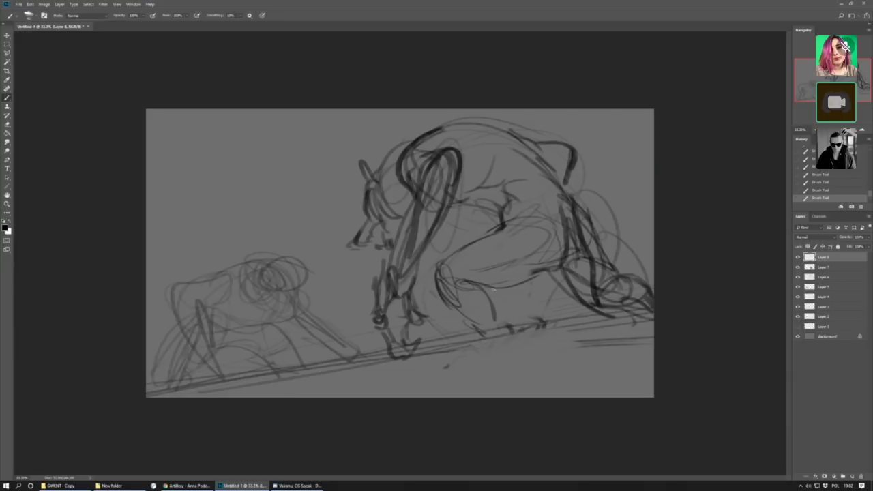
pyautogui.moveTo(476, 281); pyautogui.dragTo(488, 312)
pyautogui.moveTo(464, 254)
pyautogui.mouseDown()
pyautogui.moveTo(438, 283)
pyautogui.moveTo(433, 268)
pyautogui.mouseUp()
pyautogui.moveTo(435, 268)
pyautogui.mouseDown()
pyautogui.moveTo(428, 292)
pyautogui.moveTo(463, 250)
pyautogui.moveTo(511, 216)
pyautogui.mouseUp()
pyautogui.moveTo(452, 279)
pyautogui.mouseDown()
pyautogui.moveTo(528, 269)
pyautogui.moveTo(501, 285)
pyautogui.moveTo(510, 256)
pyautogui.moveTo(537, 258)
pyautogui.mouseUp()
# Ink the hind paw, hind leg and ground line, loop the snout, then step back in History.
pyautogui.moveTo(495, 312)
pyautogui.mouseDown()
pyautogui.moveTo(525, 335)
pyautogui.moveTo(442, 359)
pyautogui.mouseUp()
pyautogui.moveTo(526, 337)
pyautogui.mouseDown()
pyautogui.moveTo(467, 365)
pyautogui.moveTo(432, 358)
pyautogui.moveTo(416, 366)
pyautogui.moveTo(440, 370)
pyautogui.moveTo(422, 359)
pyautogui.moveTo(441, 354)
pyautogui.moveTo(431, 365)
pyautogui.mouseUp()
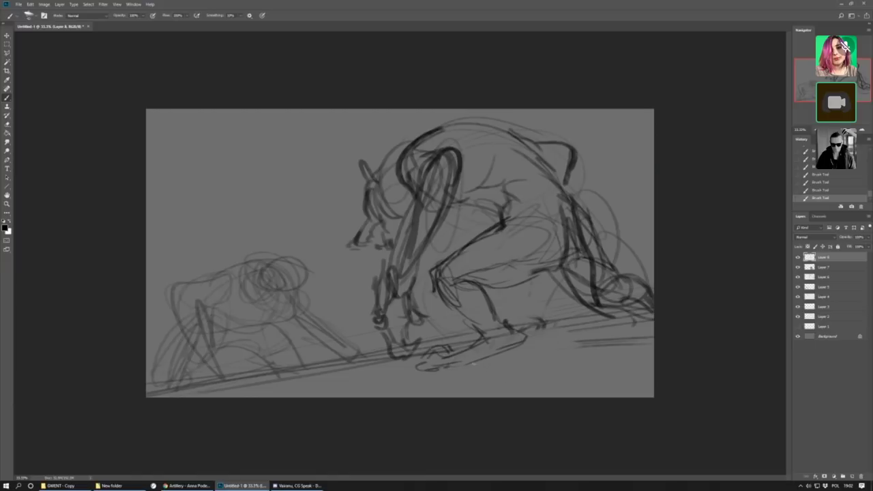
pyautogui.moveTo(505, 334); pyautogui.dragTo(487, 348)
pyautogui.moveTo(482, 309)
pyautogui.mouseDown()
pyautogui.moveTo(506, 338)
pyautogui.moveTo(496, 318)
pyautogui.mouseUp()
pyautogui.moveTo(482, 289); pyautogui.dragTo(488, 310)
pyautogui.moveTo(438, 282)
pyautogui.mouseDown()
pyautogui.moveTo(486, 329)
pyautogui.moveTo(488, 345)
pyautogui.moveTo(519, 345)
pyautogui.mouseUp()
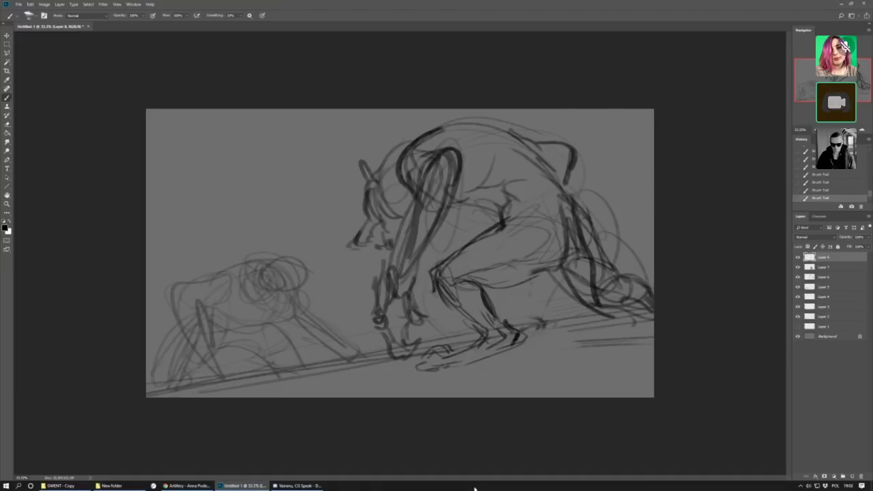
pyautogui.moveTo(450, 351); pyautogui.dragTo(480, 361)
pyautogui.moveTo(373, 307)
pyautogui.mouseDown()
pyautogui.moveTo(391, 316)
pyautogui.moveTo(372, 328)
pyautogui.moveTo(378, 274)
pyautogui.moveTo(394, 269)
pyautogui.moveTo(381, 263)
pyautogui.moveTo(393, 249)
pyautogui.moveTo(402, 344)
pyautogui.mouseUp()
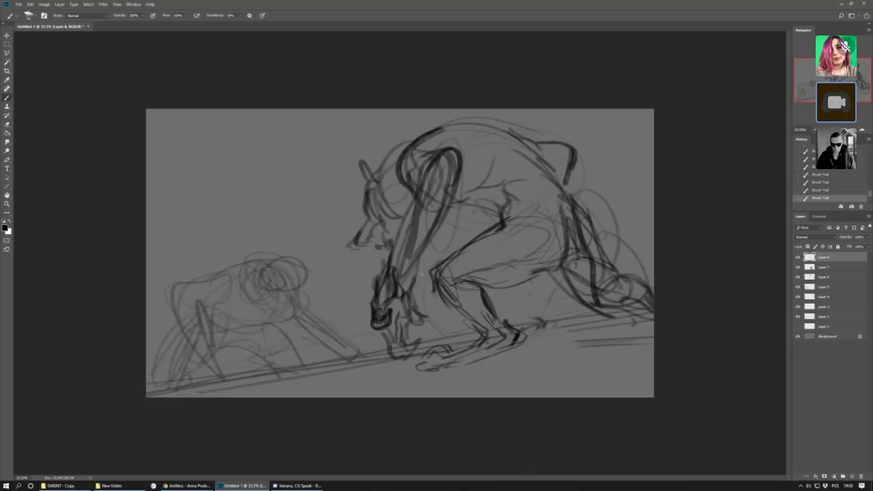
pyautogui.click(825, 183)
# Undo the snout strokes and flip the canvas back to its original orientation.
pyautogui.click(822, 167)
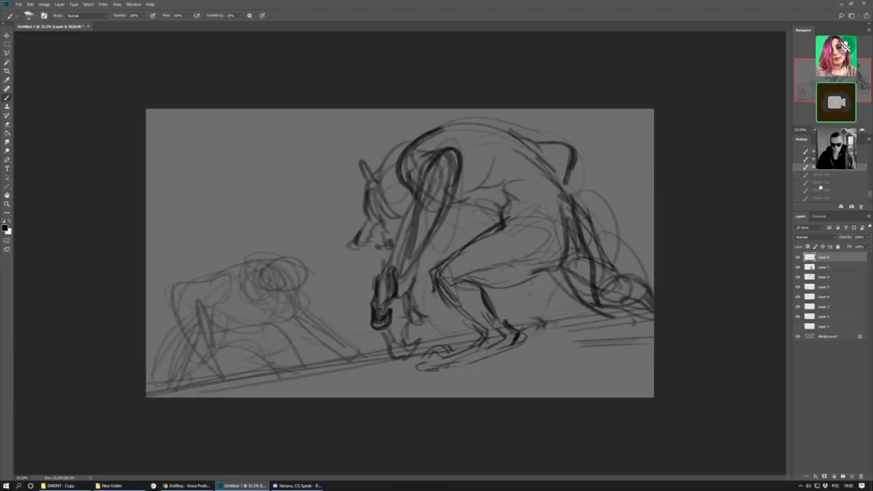
pyautogui.hotkey('ctrl', 'alt', 'z')
pyautogui.hotkey('ctrl', 'alt', 'z')
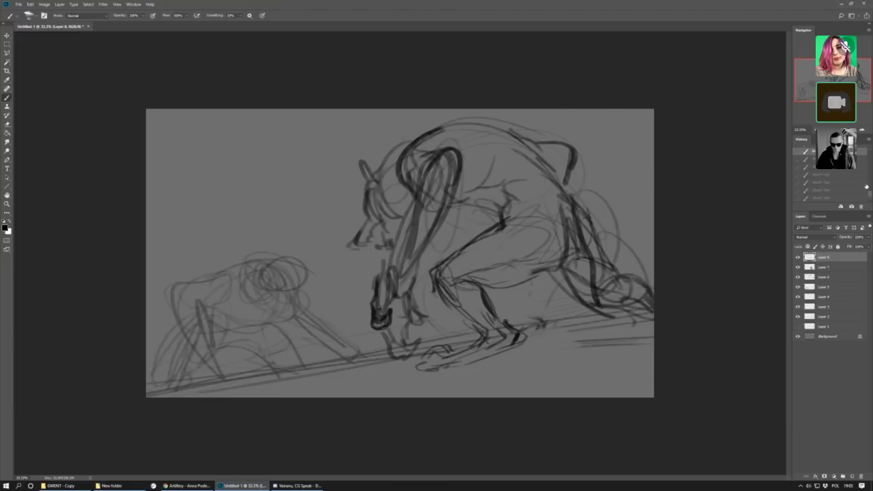
pyautogui.hotkey('ctrl', 'shift', 'z')
pyautogui.hotkey('ctrl', 'shift', 'z')
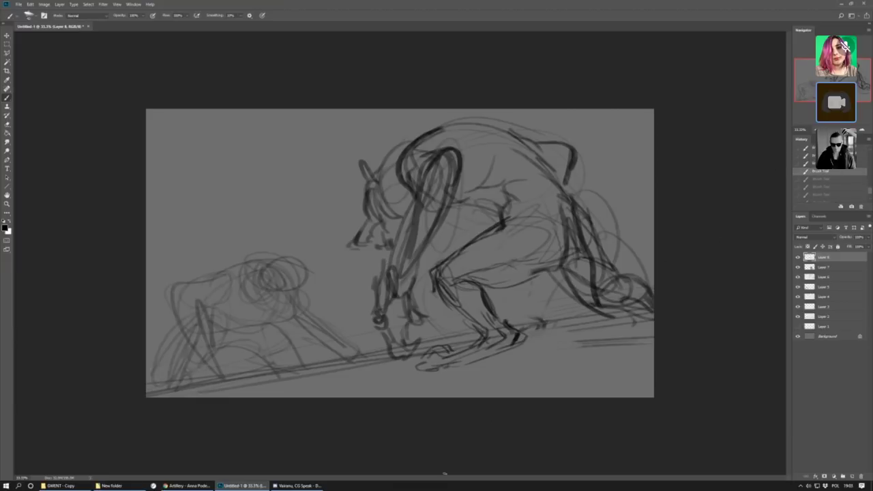
pyautogui.click(45, 4)
pyautogui.moveTo(110, 70)
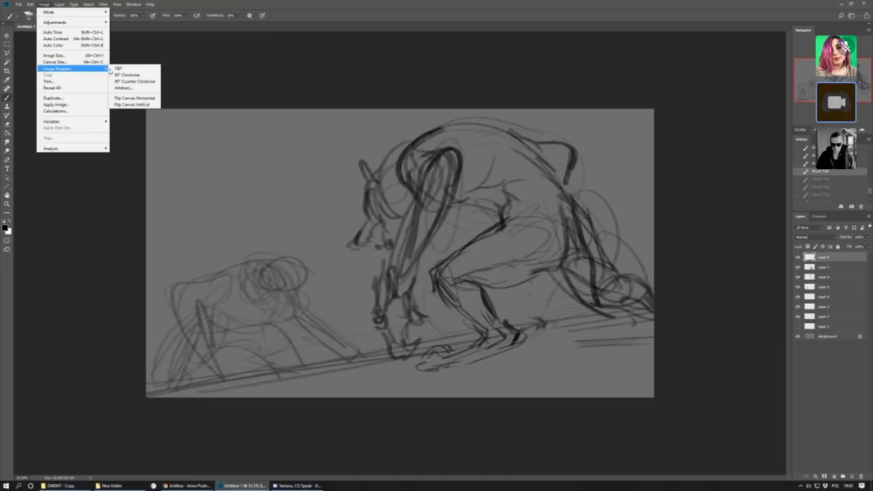
pyautogui.click(135, 97)
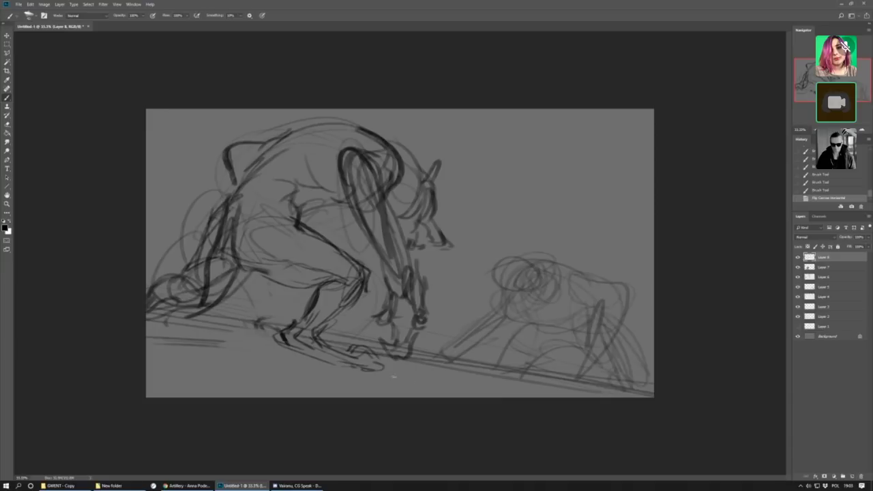
# Darken the beast's torso, lower body and legs with repeated strokes.
pyautogui.moveTo(232, 197); pyautogui.dragTo(213, 243)
pyautogui.moveTo(225, 279); pyautogui.dragTo(255, 308)
pyautogui.moveTo(235, 205)
pyautogui.mouseDown()
pyautogui.moveTo(202, 263)
pyautogui.moveTo(204, 279)
pyautogui.moveTo(231, 302)
pyautogui.mouseUp()
pyautogui.moveTo(239, 294); pyautogui.dragTo(220, 305)
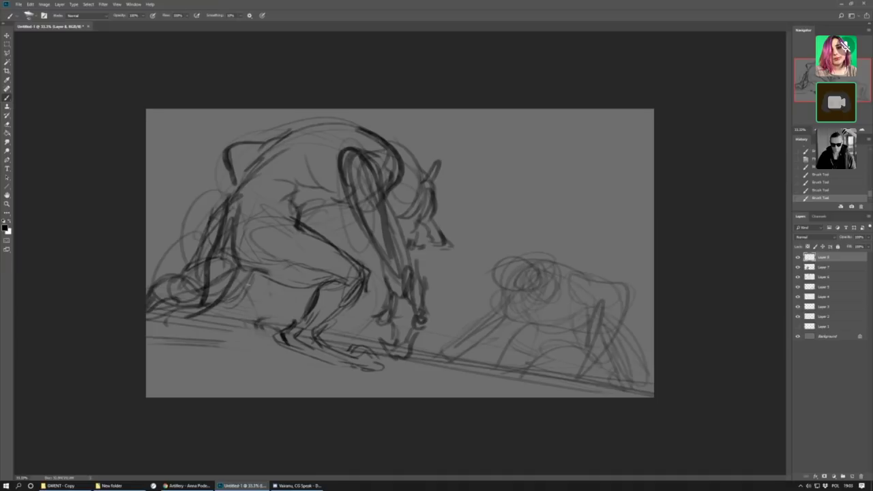
pyautogui.moveTo(253, 279); pyautogui.dragTo(241, 294)
pyautogui.moveTo(213, 255); pyautogui.dragTo(231, 294)
pyautogui.moveTo(205, 240); pyautogui.dragTo(229, 306)
pyautogui.moveTo(232, 272); pyautogui.dragTo(258, 314)
pyautogui.moveTo(225, 311); pyautogui.dragTo(208, 234)
# Ink the rear legs, the lower leg and the ground line at left.
pyautogui.moveTo(229, 262)
pyautogui.mouseDown()
pyautogui.moveTo(213, 296)
pyautogui.moveTo(232, 311)
pyautogui.moveTo(185, 294)
pyautogui.mouseUp()
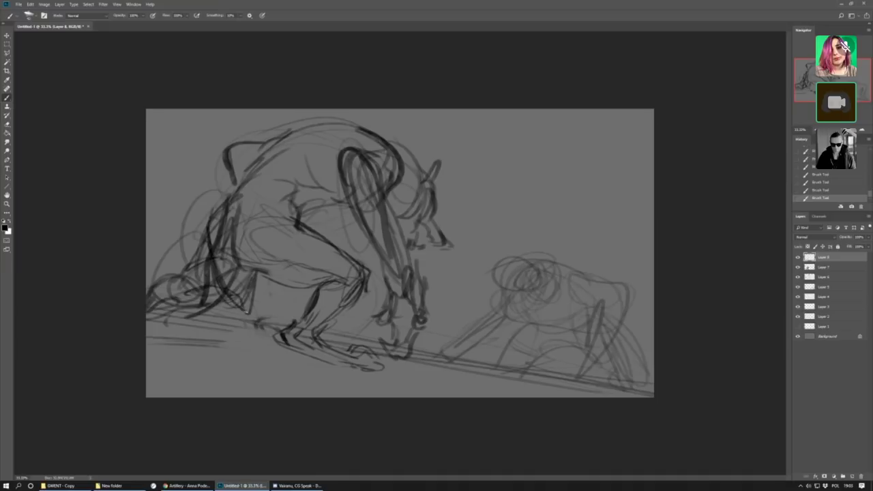
pyautogui.moveTo(247, 312); pyautogui.dragTo(195, 324)
pyautogui.moveTo(200, 290)
pyautogui.mouseDown()
pyautogui.moveTo(190, 315)
pyautogui.moveTo(152, 325)
pyautogui.moveTo(244, 315)
pyautogui.mouseUp()
pyautogui.moveTo(213, 312); pyautogui.dragTo(235, 314)
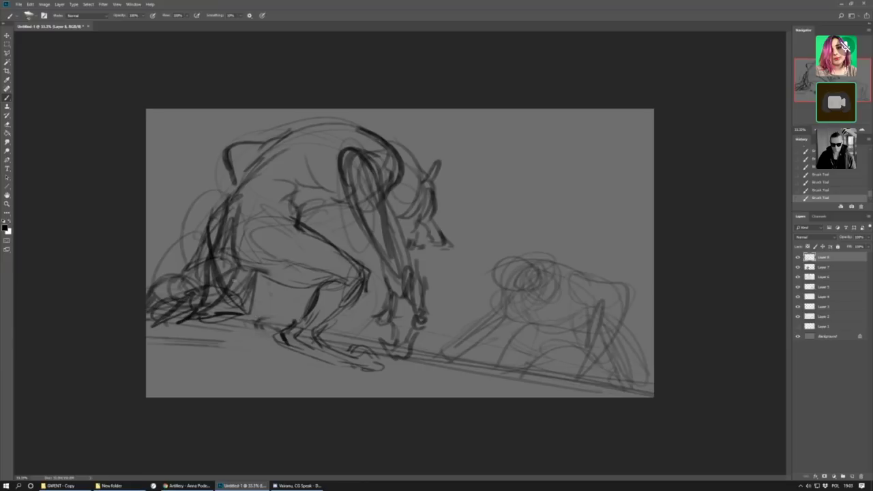
pyautogui.moveTo(251, 277); pyautogui.dragTo(240, 307)
pyautogui.moveTo(238, 295); pyautogui.dragTo(228, 304)
# Darken the back and shoulder, front leg, feet and the ground line beneath them.
pyautogui.moveTo(211, 236); pyautogui.dragTo(235, 196)
pyautogui.moveTo(255, 170); pyautogui.dragTo(221, 222)
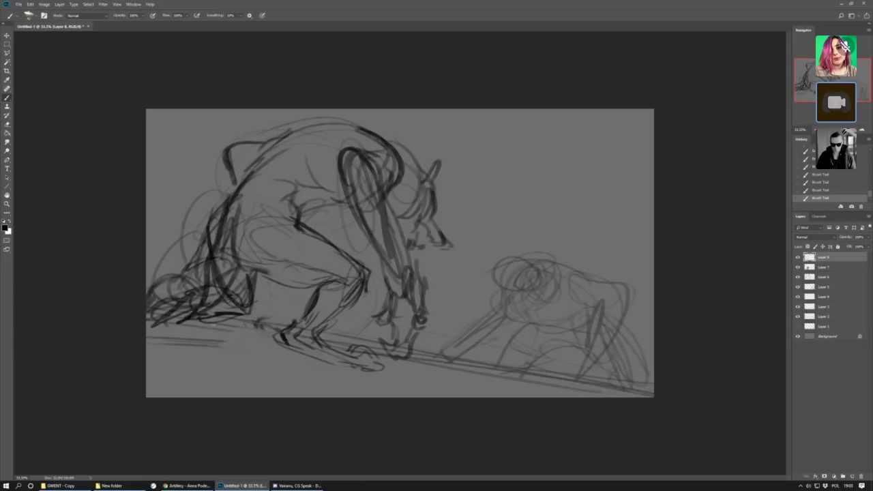
pyautogui.moveTo(407, 269); pyautogui.dragTo(394, 307)
pyautogui.moveTo(279, 337)
pyautogui.mouseDown()
pyautogui.moveTo(339, 366)
pyautogui.moveTo(231, 339)
pyautogui.moveTo(301, 359)
pyautogui.mouseUp()
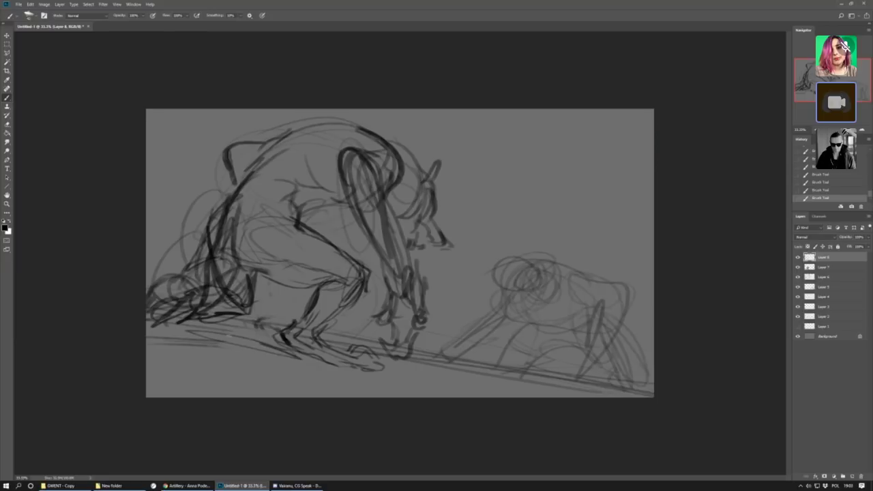
pyautogui.moveTo(176, 324); pyautogui.dragTo(259, 344)
# Outline the shoulder and head, darkening the head's right side and a stroke on the back.
pyautogui.moveTo(356, 214)
pyautogui.mouseDown()
pyautogui.moveTo(326, 161)
pyautogui.moveTo(346, 145)
pyautogui.moveTo(368, 143)
pyautogui.mouseUp()
pyautogui.moveTo(403, 189); pyautogui.dragTo(386, 173)
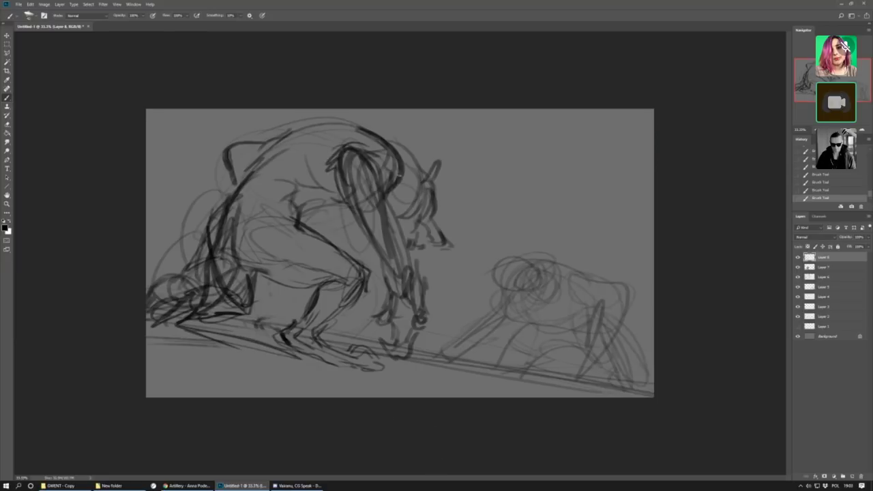
pyautogui.moveTo(383, 204)
pyautogui.mouseDown()
pyautogui.moveTo(402, 165)
pyautogui.moveTo(392, 169)
pyautogui.mouseUp()
pyautogui.moveTo(403, 190); pyautogui.dragTo(393, 201)
pyautogui.moveTo(393, 157); pyautogui.dragTo(401, 187)
pyautogui.moveTo(300, 219)
pyautogui.mouseDown()
pyautogui.moveTo(314, 209)
pyautogui.moveTo(365, 225)
pyautogui.mouseUp()
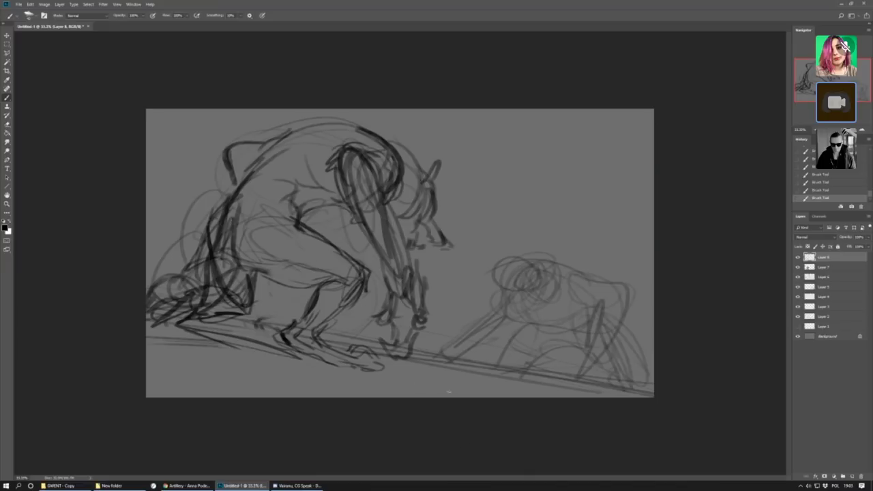
# On a new layer, sketch the small crouching creature's rounded head and jaw.
pyautogui.click(852, 476)
pyautogui.moveTo(505, 268)
pyautogui.mouseDown()
pyautogui.moveTo(539, 249)
pyautogui.moveTo(555, 263)
pyautogui.mouseUp()
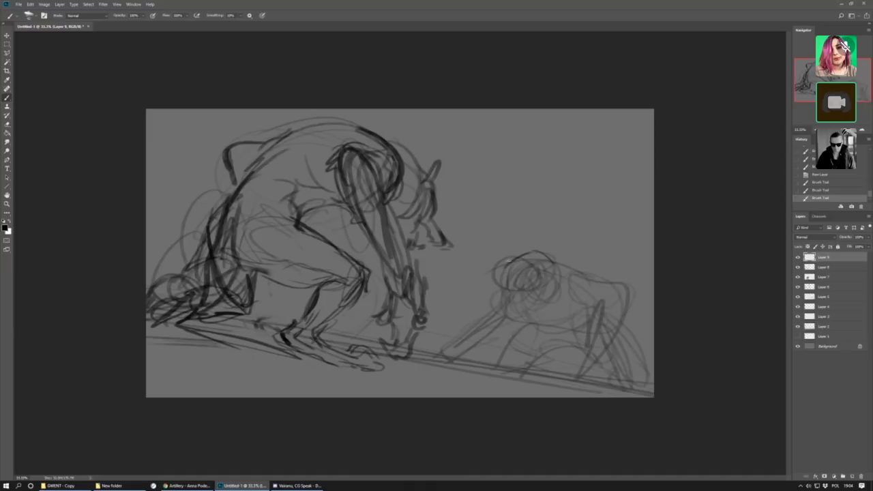
pyautogui.moveTo(509, 259)
pyautogui.mouseDown()
pyautogui.moveTo(525, 254)
pyautogui.moveTo(509, 256)
pyautogui.moveTo(496, 277)
pyautogui.moveTo(536, 242)
pyautogui.mouseUp()
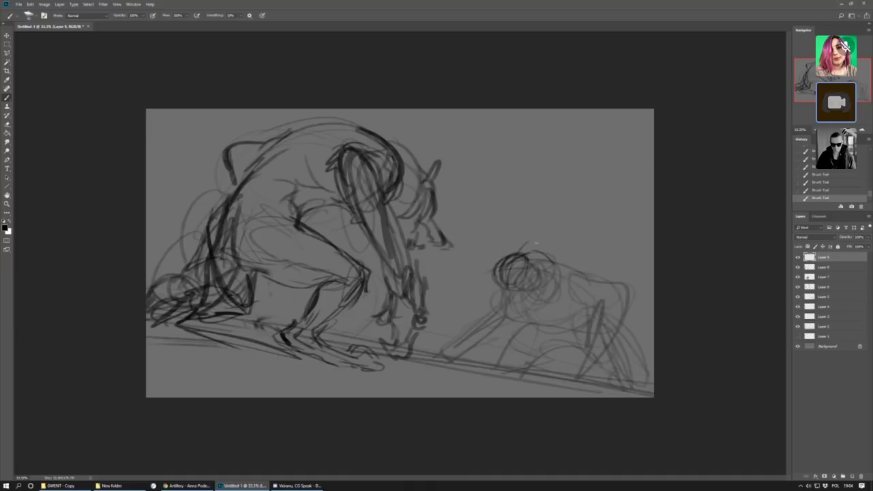
pyautogui.moveTo(496, 276)
pyautogui.mouseDown()
pyautogui.moveTo(526, 298)
pyautogui.moveTo(504, 294)
pyautogui.moveTo(497, 282)
pyautogui.mouseUp()
pyautogui.moveTo(518, 254)
pyautogui.mouseDown()
pyautogui.moveTo(539, 250)
pyautogui.moveTo(556, 261)
pyautogui.moveTo(546, 296)
pyautogui.moveTo(586, 304)
pyautogui.mouseUp()
pyautogui.moveTo(571, 276); pyautogui.dragTo(556, 304)
pyautogui.moveTo(497, 283)
pyautogui.mouseDown()
pyautogui.moveTo(489, 297)
pyautogui.moveTo(507, 308)
pyautogui.mouseUp()
pyautogui.moveTo(500, 280)
pyautogui.mouseDown()
pyautogui.moveTo(493, 306)
pyautogui.moveTo(549, 322)
pyautogui.moveTo(523, 328)
pyautogui.moveTo(584, 314)
pyautogui.mouseUp()
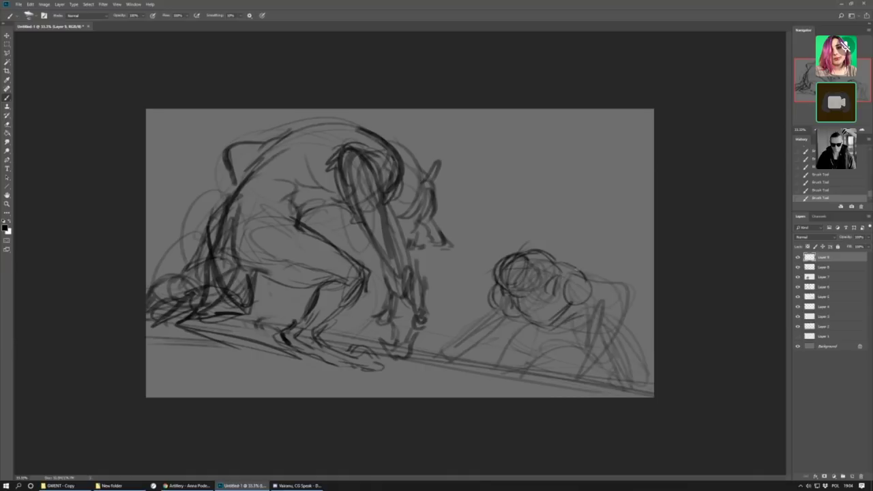
pyautogui.moveTo(559, 258)
pyautogui.mouseDown()
pyautogui.moveTo(593, 285)
pyautogui.moveTo(594, 318)
pyautogui.mouseUp()
# Draw the small figure's shoulder and an arm reaching down-left from its face.
pyautogui.moveTo(536, 324); pyautogui.dragTo(505, 335)
pyautogui.moveTo(517, 341)
pyautogui.mouseDown()
pyautogui.moveTo(503, 349)
pyautogui.moveTo(524, 356)
pyautogui.mouseUp()
pyautogui.moveTo(498, 305)
pyautogui.mouseDown()
pyautogui.moveTo(484, 321)
pyautogui.moveTo(511, 325)
pyautogui.moveTo(449, 351)
pyautogui.mouseUp()
pyautogui.moveTo(488, 311); pyautogui.dragTo(454, 336)
pyautogui.moveTo(455, 336); pyautogui.dragTo(424, 352)
pyautogui.moveTo(456, 350); pyautogui.dragTo(424, 363)
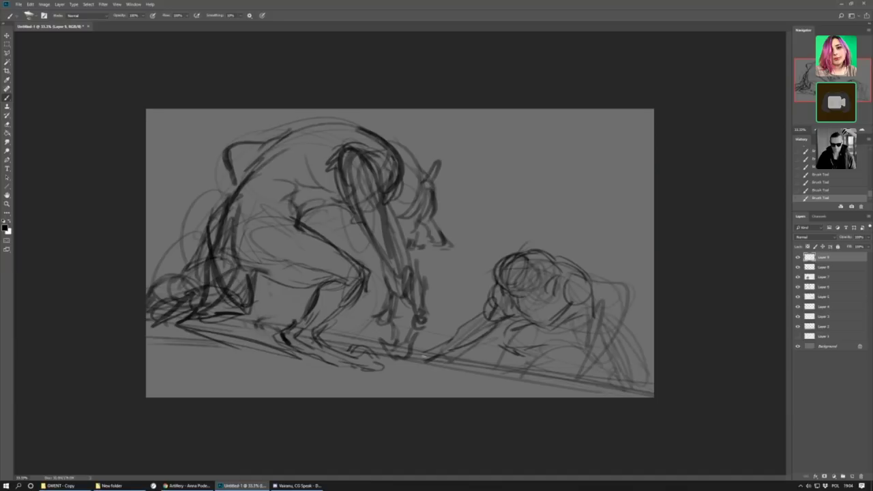
# On new Layer 10, add short strokes and hatching on the small figure's head and face, then add Layer 11.
pyautogui.click(852, 477)
pyautogui.moveTo(519, 251)
pyautogui.mouseDown()
pyautogui.moveTo(503, 287)
pyautogui.moveTo(504, 258)
pyautogui.moveTo(538, 273)
pyautogui.moveTo(525, 287)
pyautogui.moveTo(497, 288)
pyautogui.moveTo(505, 305)
pyautogui.mouseUp()
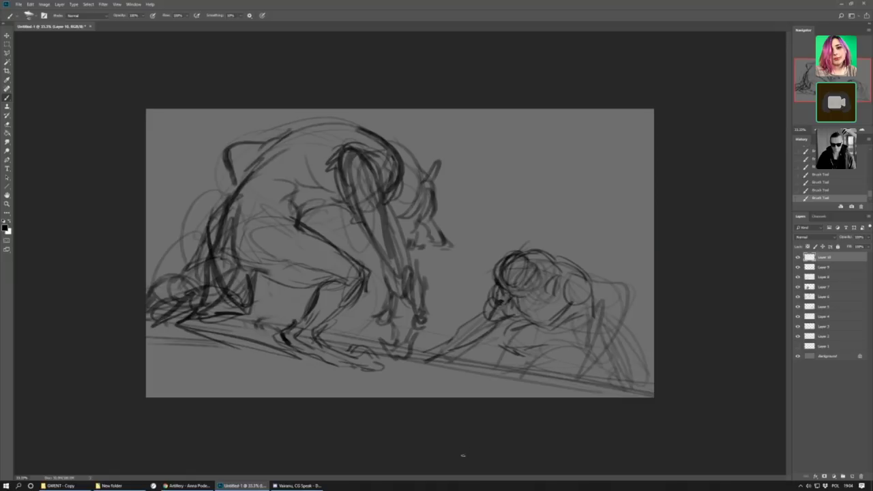
pyautogui.moveTo(504, 293); pyautogui.dragTo(517, 282)
pyautogui.moveTo(511, 284)
pyautogui.mouseDown()
pyautogui.moveTo(518, 278)
pyautogui.moveTo(505, 310)
pyautogui.moveTo(523, 294)
pyautogui.moveTo(506, 311)
pyautogui.moveTo(518, 296)
pyautogui.mouseUp()
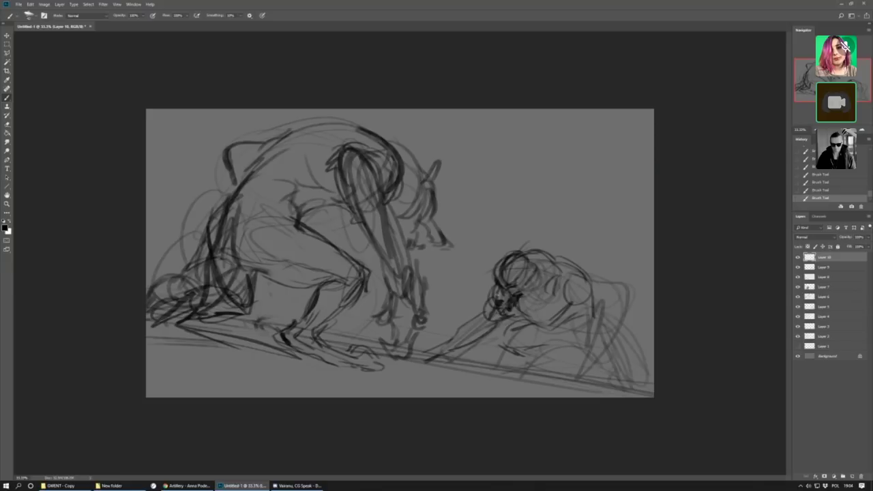
pyautogui.moveTo(512, 290)
pyautogui.mouseDown()
pyautogui.moveTo(495, 297)
pyautogui.moveTo(517, 281)
pyautogui.moveTo(509, 281)
pyautogui.moveTo(536, 280)
pyautogui.moveTo(526, 298)
pyautogui.moveTo(538, 285)
pyautogui.moveTo(497, 277)
pyautogui.moveTo(493, 287)
pyautogui.moveTo(493, 273)
pyautogui.moveTo(538, 252)
pyautogui.mouseUp()
pyautogui.moveTo(529, 265)
pyautogui.mouseDown()
pyautogui.moveTo(541, 253)
pyautogui.moveTo(499, 264)
pyautogui.moveTo(506, 242)
pyautogui.mouseUp()
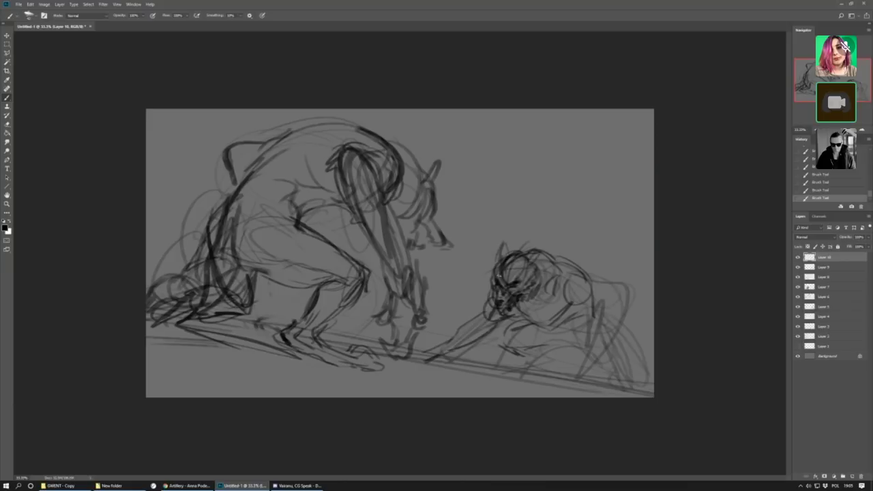
pyautogui.moveTo(514, 293); pyautogui.dragTo(522, 288)
pyautogui.click(852, 476)
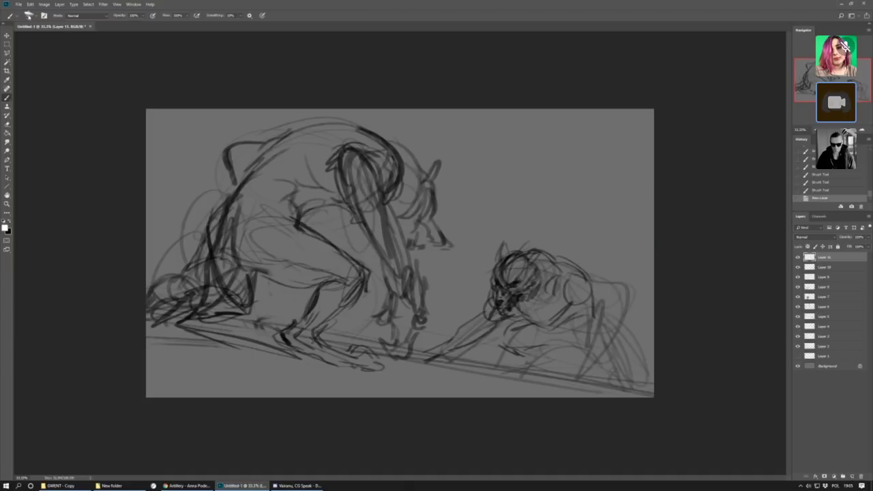
# Shrink the brush, add short lighter wolf-like strokes on the small creature's head, then add a new layer.
pyautogui.rightClick(15, 226)
pyautogui.moveTo(66, 37); pyautogui.dragTo(44, 37)
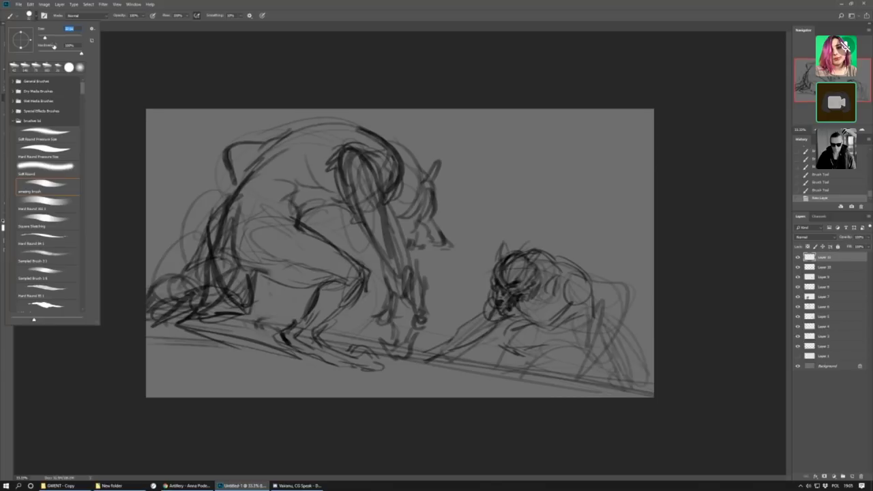
pyautogui.press('Return')
pyautogui.moveTo(502, 276); pyautogui.dragTo(522, 290)
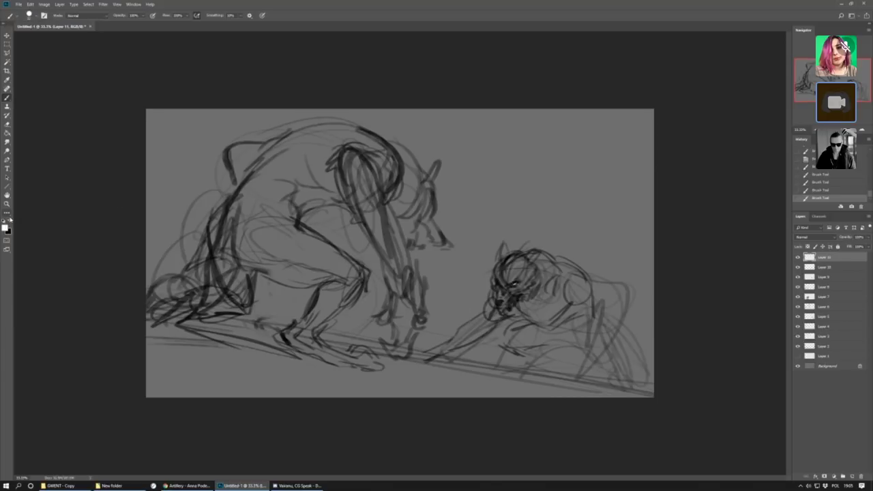
pyautogui.click(34, 15)
pyautogui.press('Return')
pyautogui.click(30, 15)
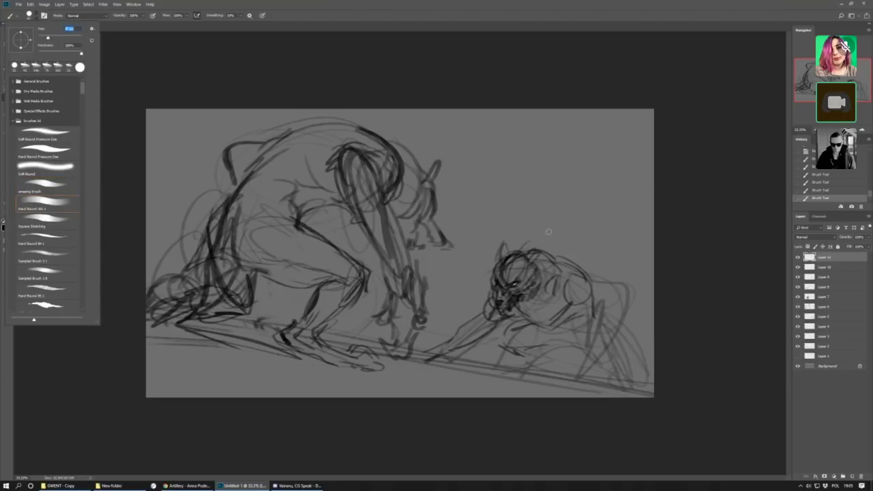
pyautogui.press('Return')
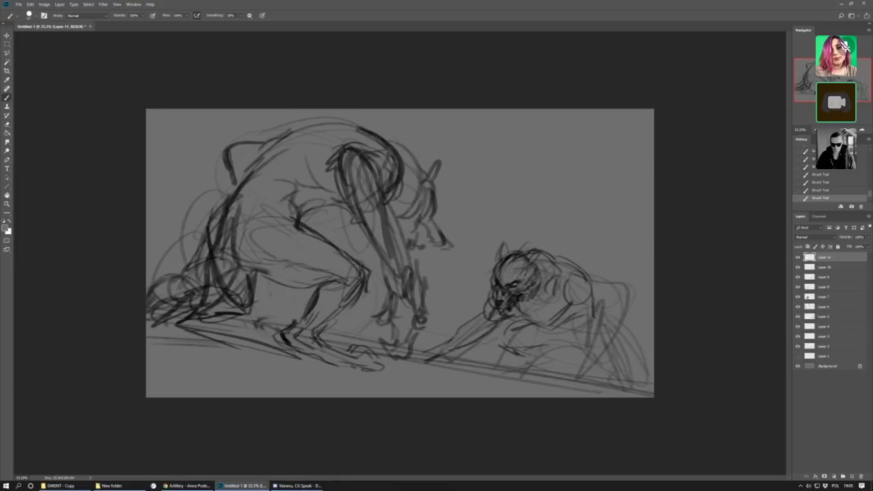
pyautogui.moveTo(499, 295)
pyautogui.mouseDown()
pyautogui.moveTo(524, 250)
pyautogui.moveTo(509, 258)
pyautogui.moveTo(529, 263)
pyautogui.moveTo(493, 251)
pyautogui.moveTo(505, 241)
pyautogui.moveTo(497, 281)
pyautogui.moveTo(510, 289)
pyautogui.moveTo(515, 258)
pyautogui.mouseUp()
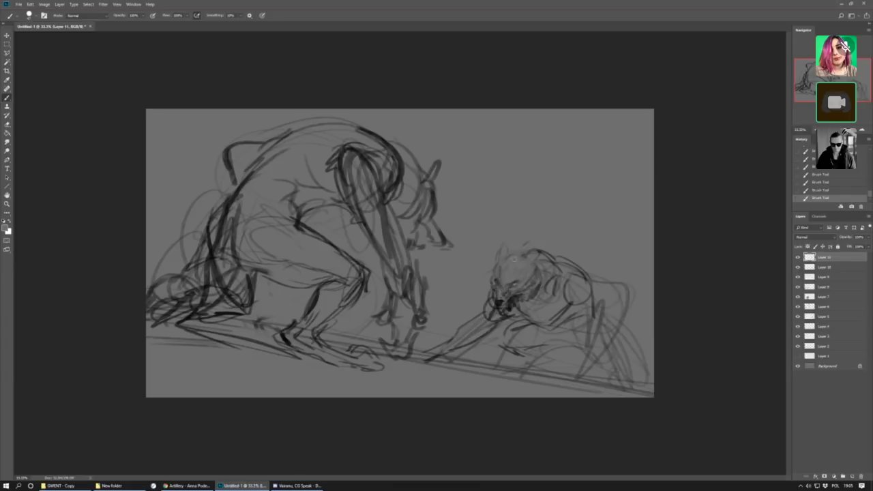
pyautogui.click(851, 476)
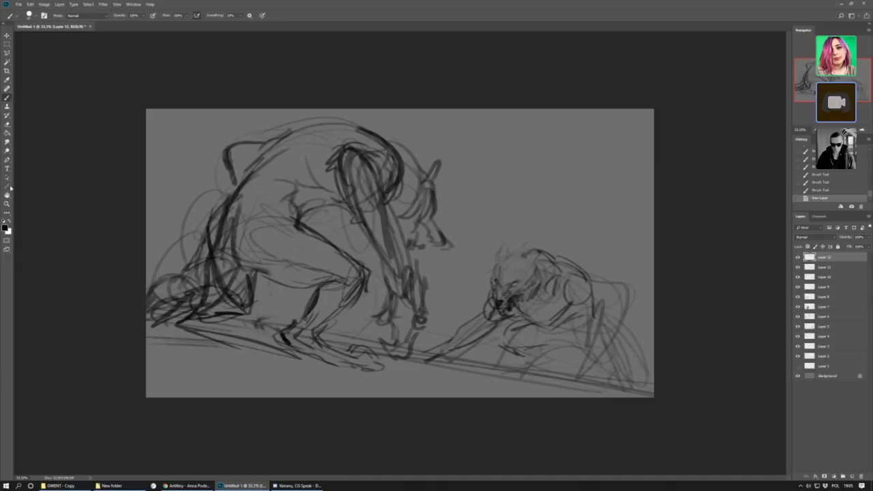
# Choose the 'erasing brush' preset and reduce its size.
pyautogui.click(32, 15)
pyautogui.click(61, 185)
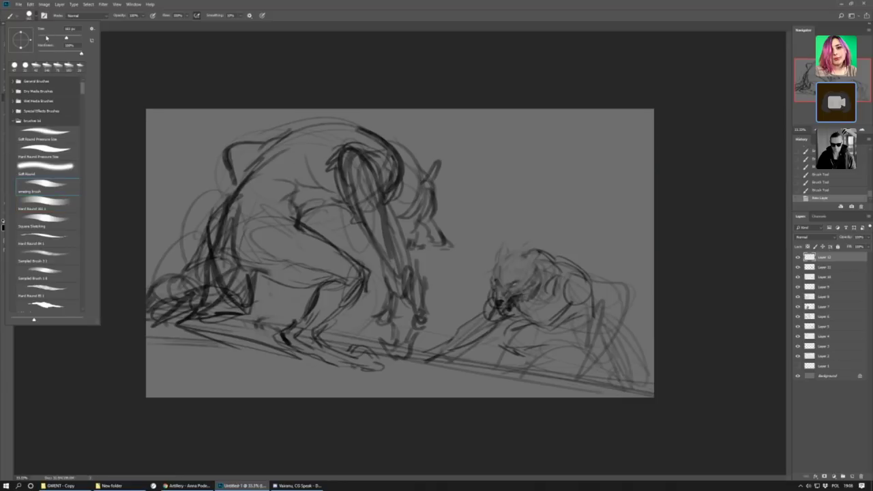
pyautogui.press('[')
pyautogui.press('[')
pyautogui.press('[')
pyautogui.press('Return')
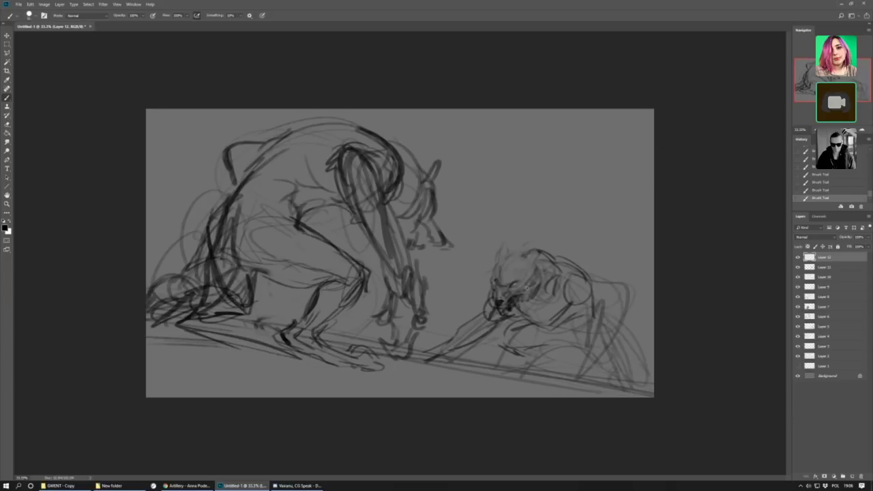
# Darken the wolf's head outline, eyes, muzzle and jaw, then swap the colours.
pyautogui.moveTo(520, 259)
pyautogui.mouseDown()
pyautogui.moveTo(517, 292)
pyautogui.moveTo(516, 256)
pyautogui.mouseUp()
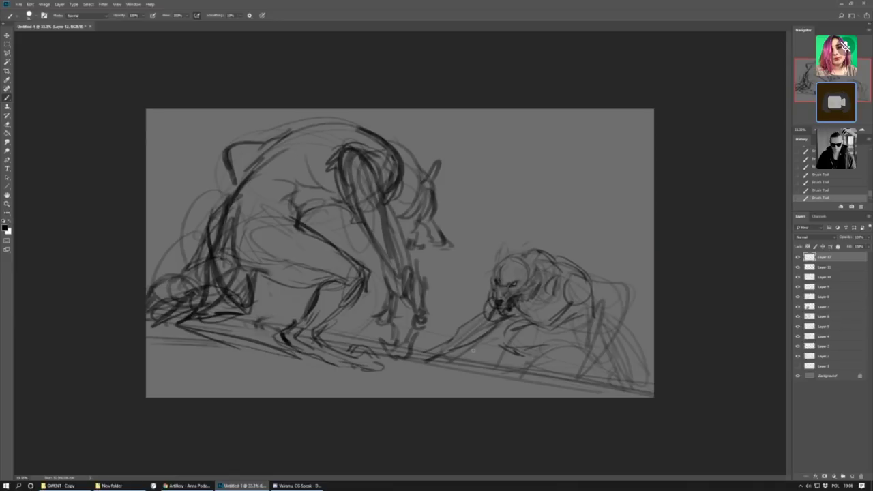
pyautogui.moveTo(504, 295); pyautogui.dragTo(510, 292)
pyautogui.moveTo(497, 293); pyautogui.dragTo(508, 294)
pyautogui.press('x')
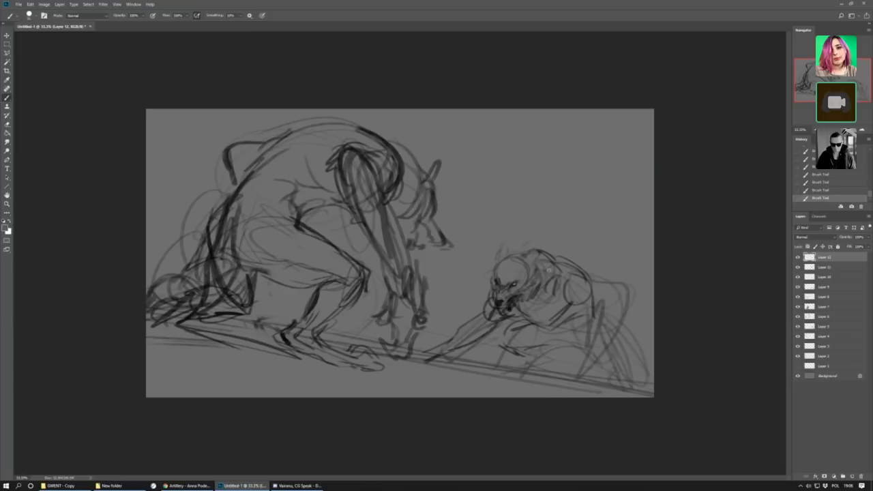
# Add dark marks to the wolf's eyes, nose and face, then add a new top layer.
pyautogui.moveTo(509, 282); pyautogui.dragTo(511, 285)
pyautogui.moveTo(509, 302); pyautogui.dragTo(511, 301)
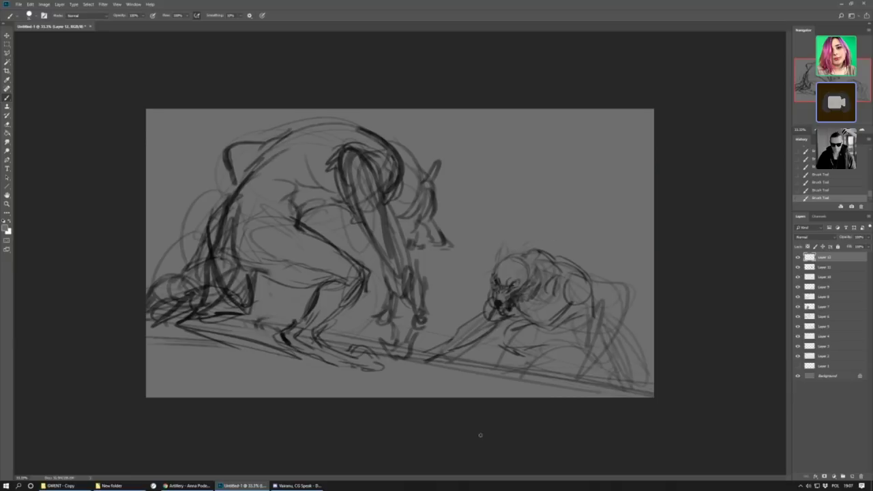
pyautogui.click(13, 221)
pyautogui.moveTo(511, 287)
pyautogui.mouseDown()
pyautogui.moveTo(519, 285)
pyautogui.moveTo(501, 287)
pyautogui.moveTo(520, 300)
pyautogui.moveTo(505, 312)
pyautogui.mouseUp()
pyautogui.click(852, 479)
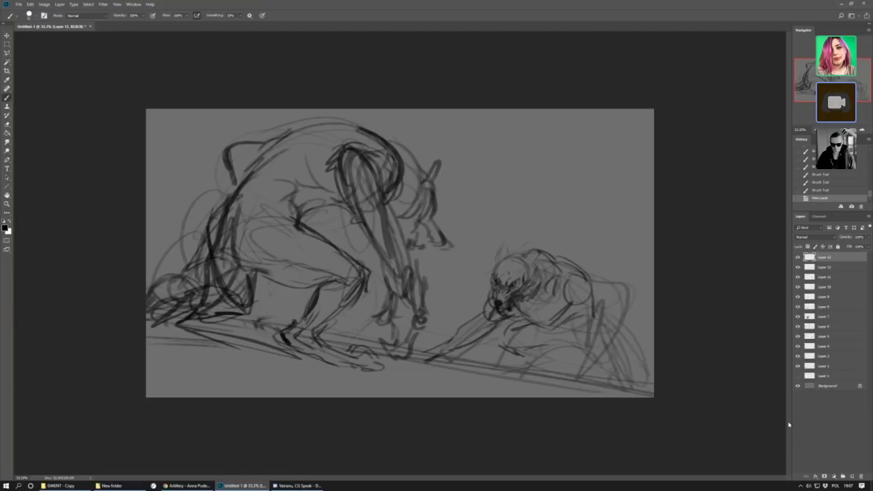
# Fill the new layer with grey sampled from the canvas and lower its opacity.
pyautogui.click(7, 79)
pyautogui.click(163, 145)
pyautogui.press('g')
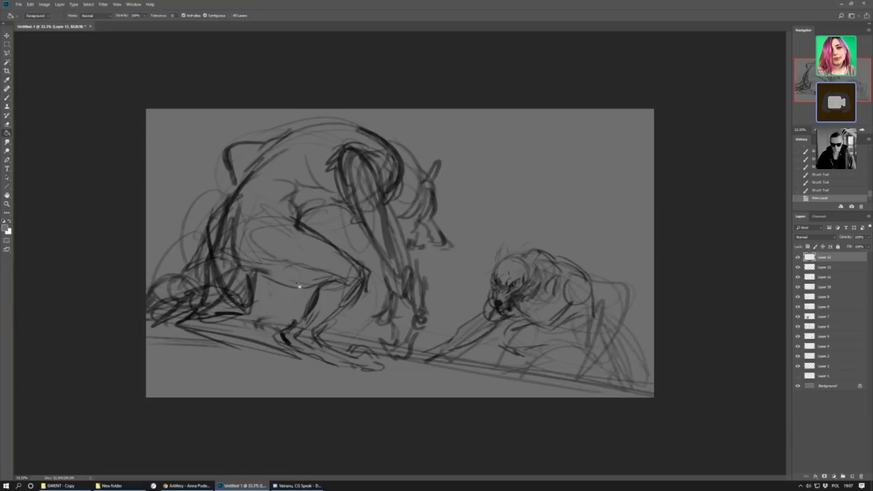
pyautogui.click(328, 205)
pyautogui.click(850, 247)
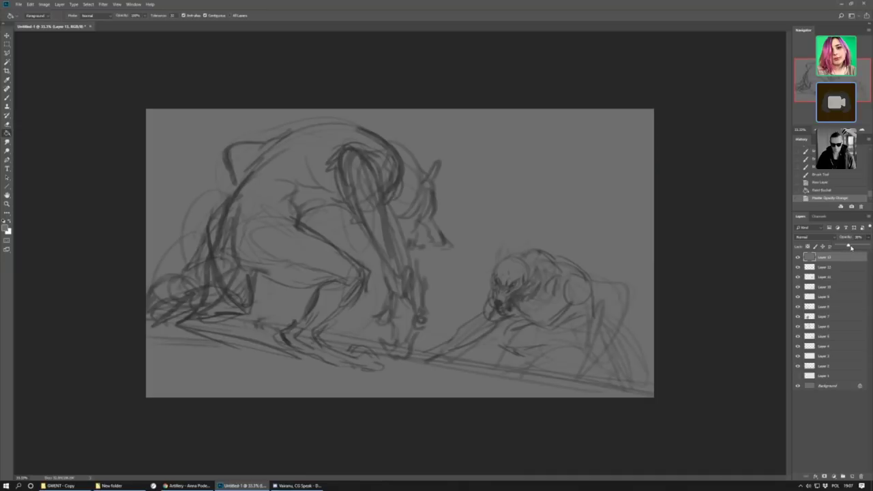
# On a new Layer 14, dab marks near the wolf's head with 'Sampled Brush 3 1' and draw a long ground line.
pyautogui.click(851, 477)
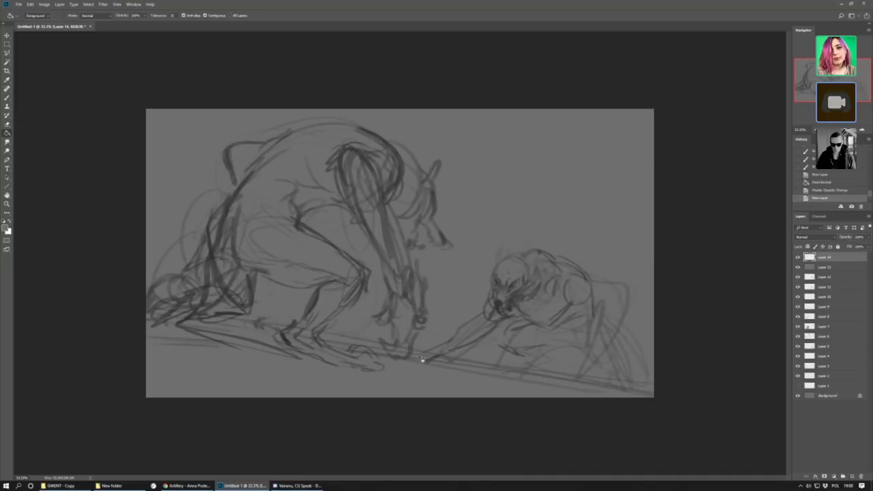
pyautogui.click(7, 97)
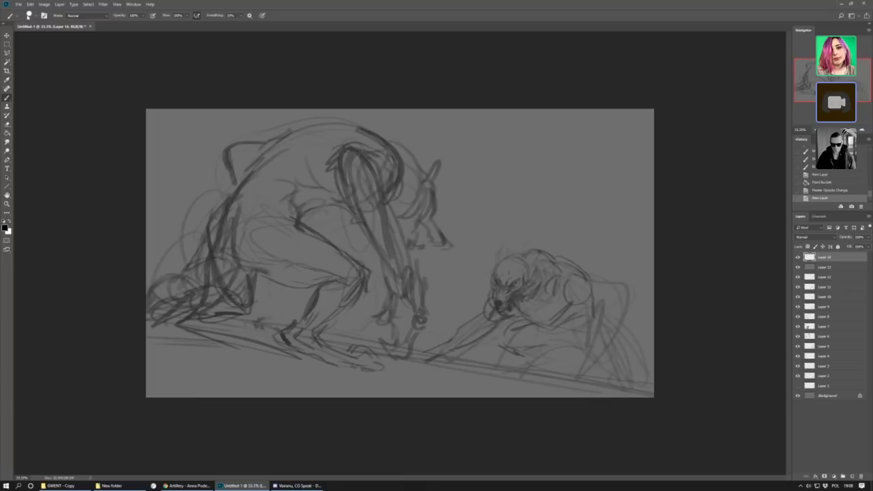
pyautogui.click(29, 15)
pyautogui.click(67, 265)
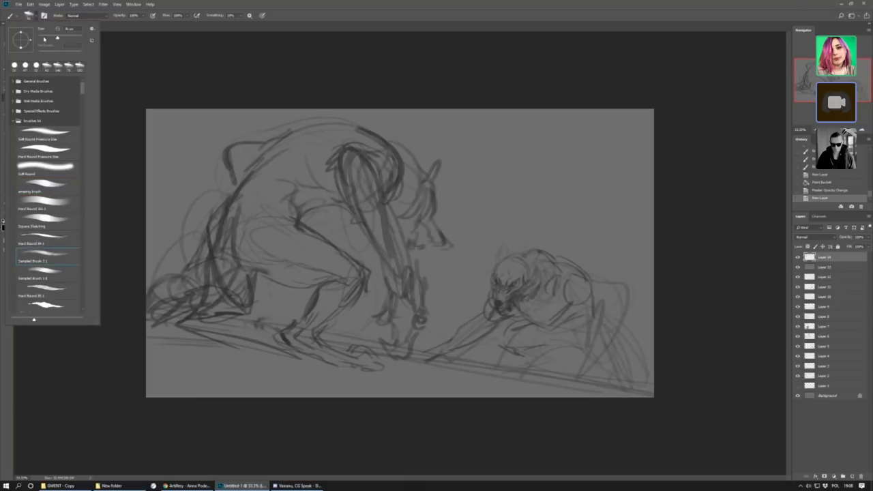
pyautogui.press('Return')
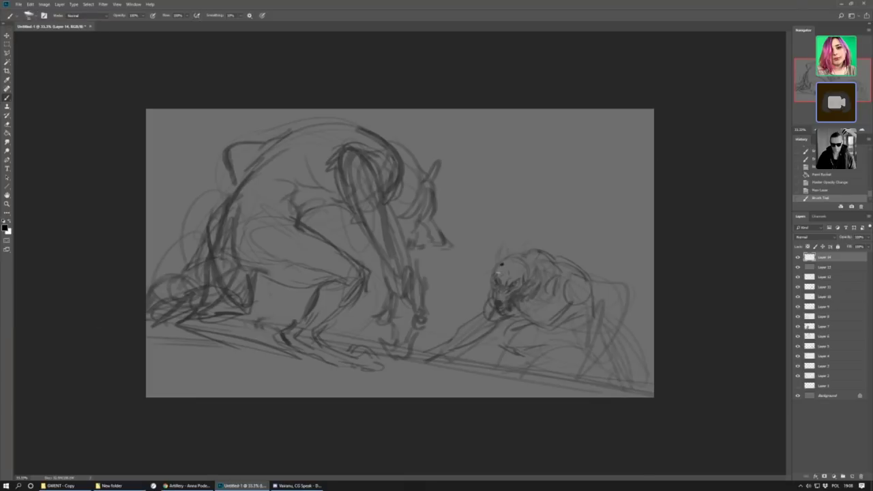
pyautogui.click(498, 268)
pyautogui.click(501, 269)
pyautogui.click(501, 270)
pyautogui.moveTo(363, 371); pyautogui.dragTo(736, 440)
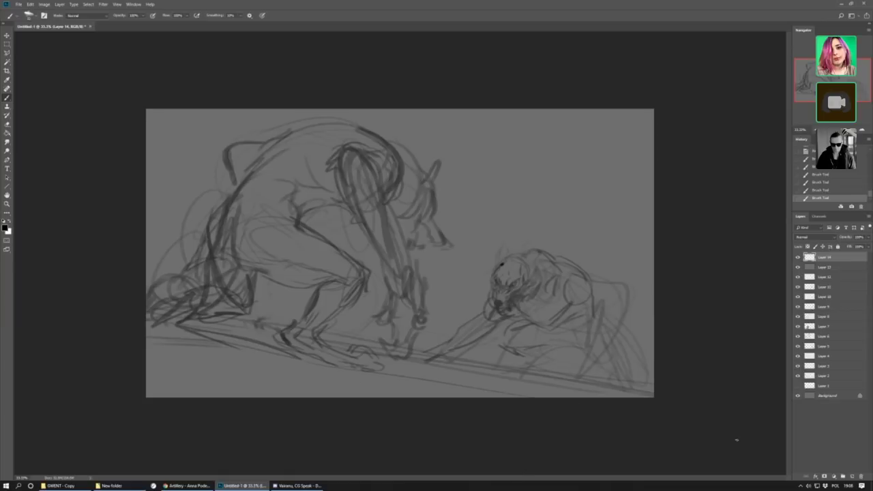
# Lasso the large beast and copy the area merged from all layers.
pyautogui.press('l')
pyautogui.moveTo(107, 302)
pyautogui.mouseDown()
pyautogui.moveTo(374, 411)
pyautogui.moveTo(416, 371)
pyautogui.moveTo(449, 305)
pyautogui.moveTo(489, 155)
pyautogui.moveTo(394, 77)
pyautogui.moveTo(262, 69)
pyautogui.moveTo(111, 137)
pyautogui.mouseUp()
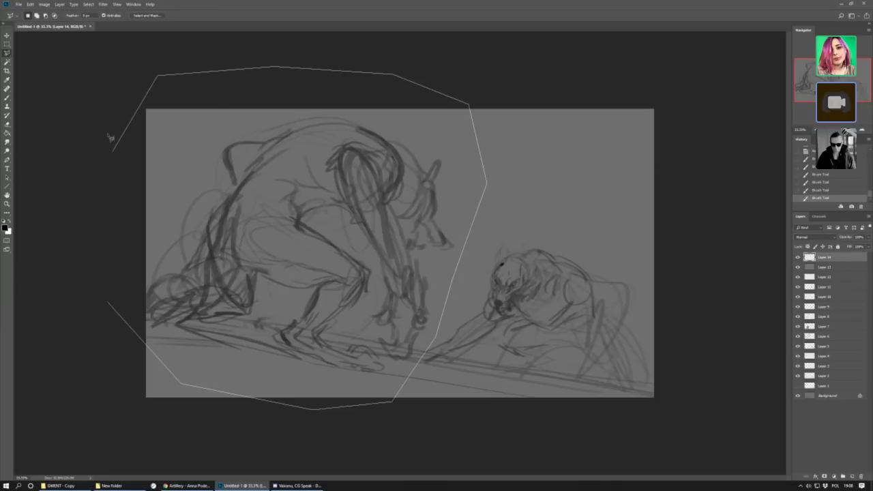
pyautogui.click(109, 300)
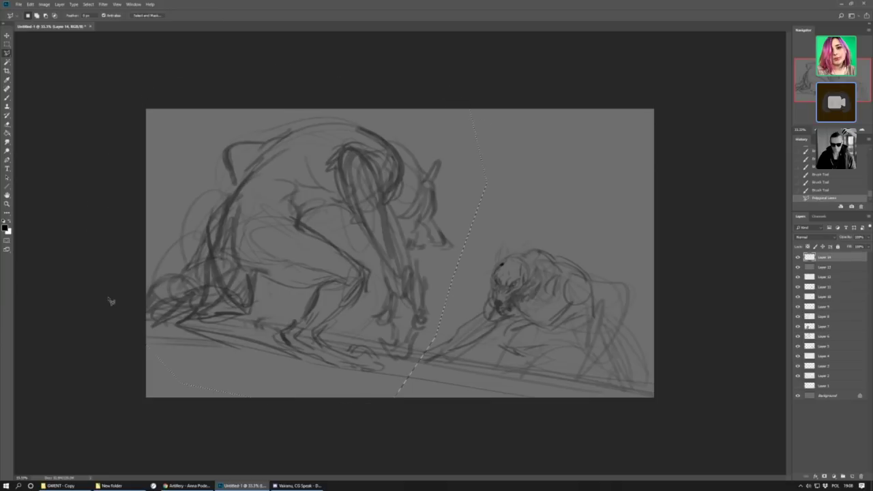
pyautogui.click(30, 4)
pyautogui.click(44, 58)
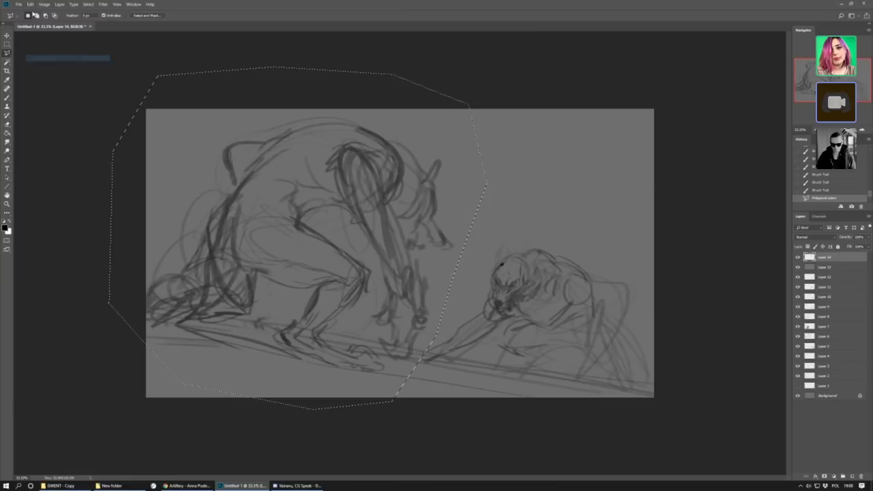
pyautogui.click(30, 4)
# Free Transform the pasted copy, enlarging it from the corner and moving it left and up.
pyautogui.rightClick(383, 268)
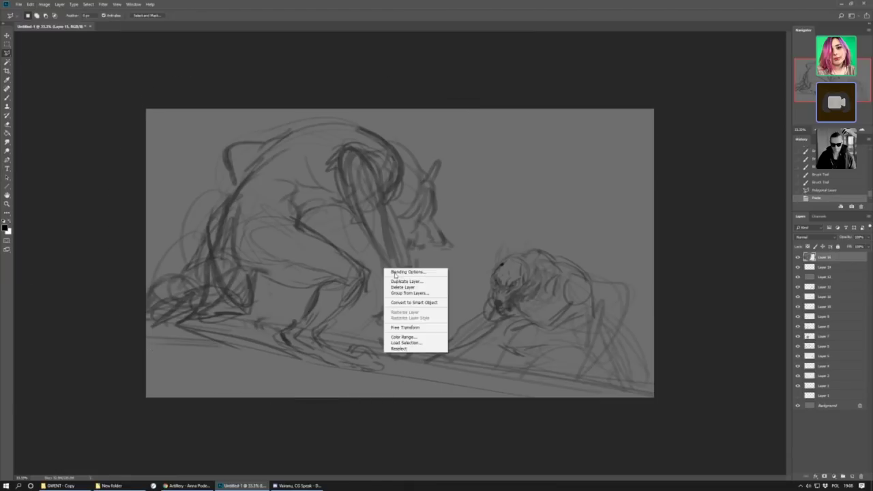
pyautogui.click(409, 326)
pyautogui.hotkey('ctrl', 't')
pyautogui.moveTo(477, 395); pyautogui.dragTo(503, 421)
pyautogui.press('Escape')
pyautogui.rightClick(373, 290)
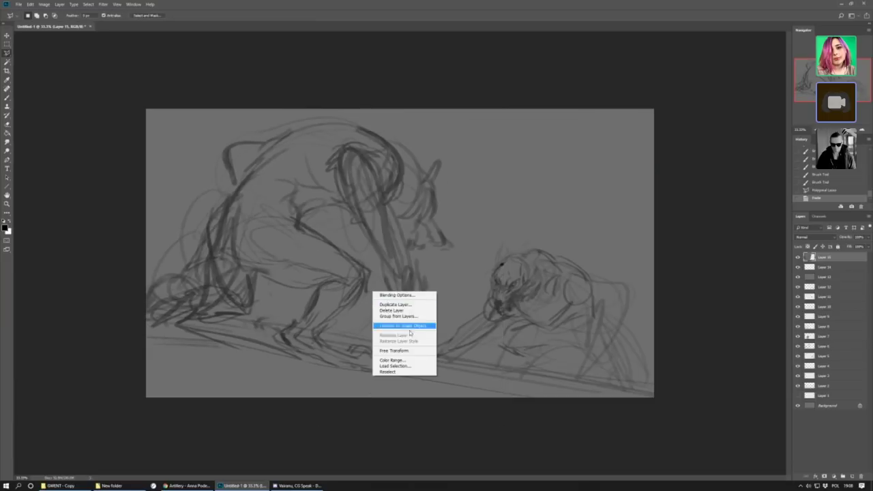
pyautogui.click(406, 347)
pyautogui.hotkey('ctrl', 't')
pyautogui.moveTo(478, 400); pyautogui.dragTo(502, 410)
pyautogui.moveTo(478, 390)
pyautogui.mouseDown()
pyautogui.moveTo(426, 384)
pyautogui.moveTo(467, 412)
pyautogui.moveTo(451, 372)
pyautogui.moveTo(485, 413)
pyautogui.moveTo(447, 391)
pyautogui.moveTo(462, 379)
pyautogui.moveTo(471, 421)
pyautogui.moveTo(460, 397)
pyautogui.mouseUp()
# Commit the transform and paint gray over stray marks near the beast's legs and ground line.
pyautogui.press('Return')
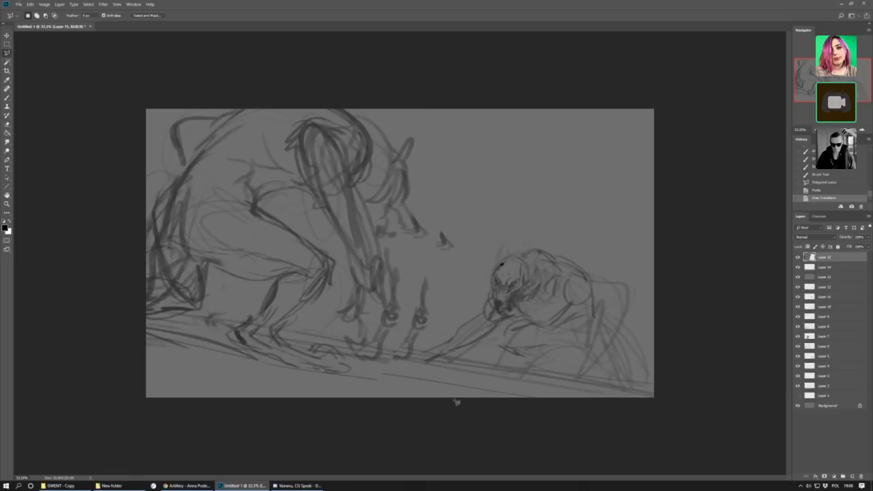
pyautogui.click(7, 98)
pyautogui.click(27, 15)
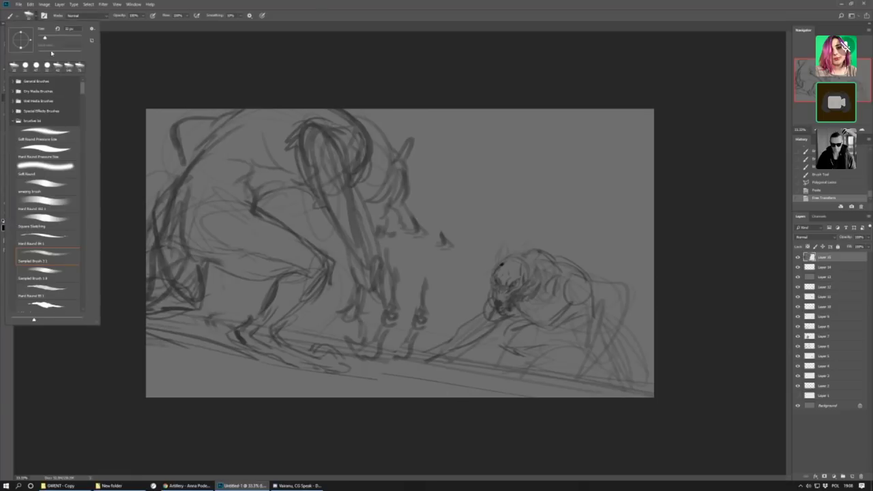
pyautogui.click(456, 232)
pyautogui.moveTo(455, 232)
pyautogui.mouseDown()
pyautogui.moveTo(442, 266)
pyautogui.moveTo(408, 341)
pyautogui.moveTo(442, 244)
pyautogui.moveTo(427, 363)
pyautogui.moveTo(432, 327)
pyautogui.moveTo(403, 354)
pyautogui.moveTo(412, 335)
pyautogui.mouseUp()
pyautogui.moveTo(420, 376)
pyautogui.mouseDown()
pyautogui.moveTo(387, 374)
pyautogui.moveTo(399, 358)
pyautogui.moveTo(425, 363)
pyautogui.mouseUp()
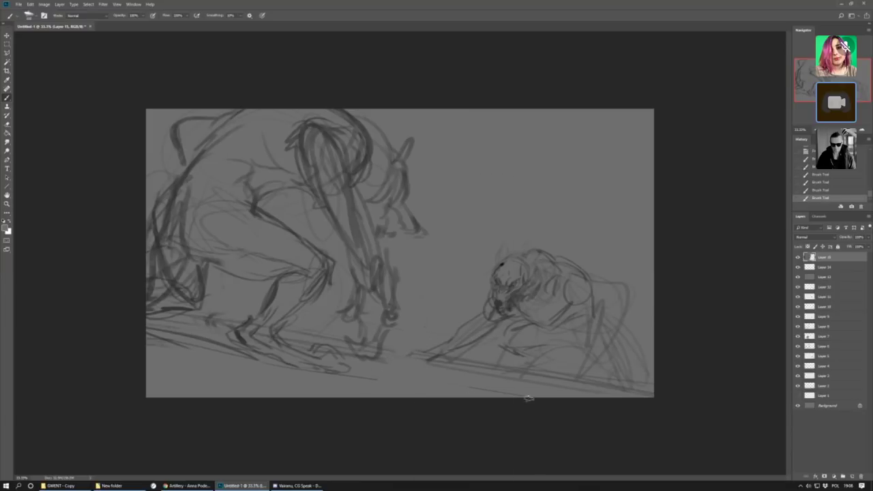
# Add a new empty layer, reset colours to black, and enlarge the brush.
pyautogui.click(852, 477)
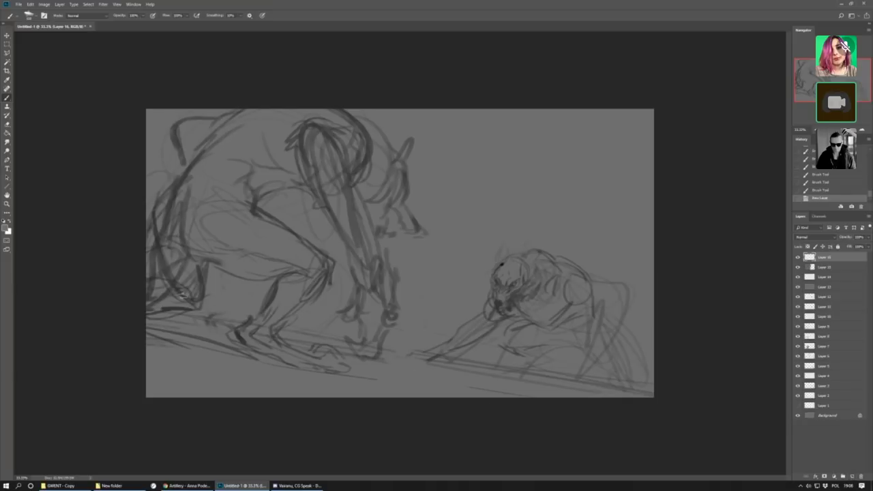
pyautogui.click(4, 223)
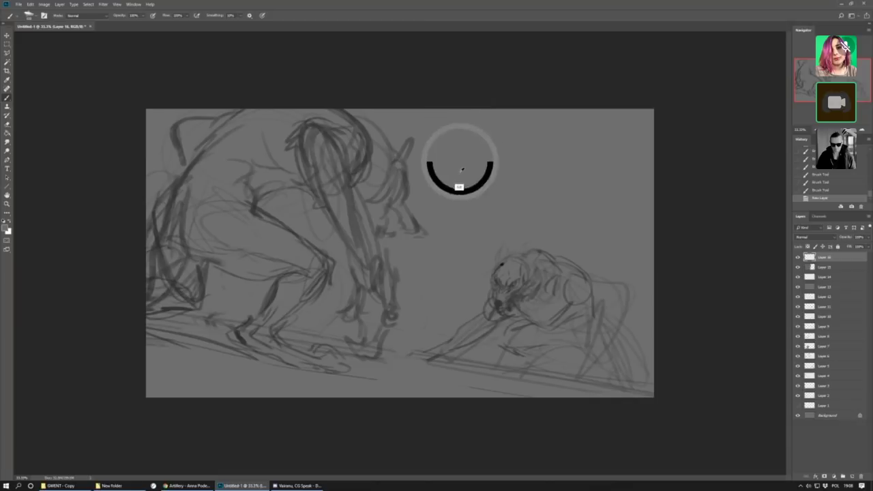
pyautogui.click(31, 18)
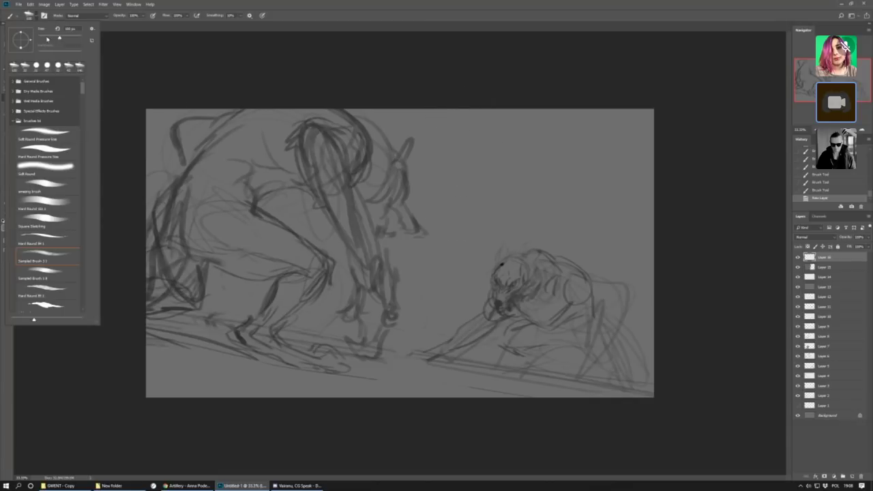
pyautogui.click(249, 38)
pyautogui.press('x')
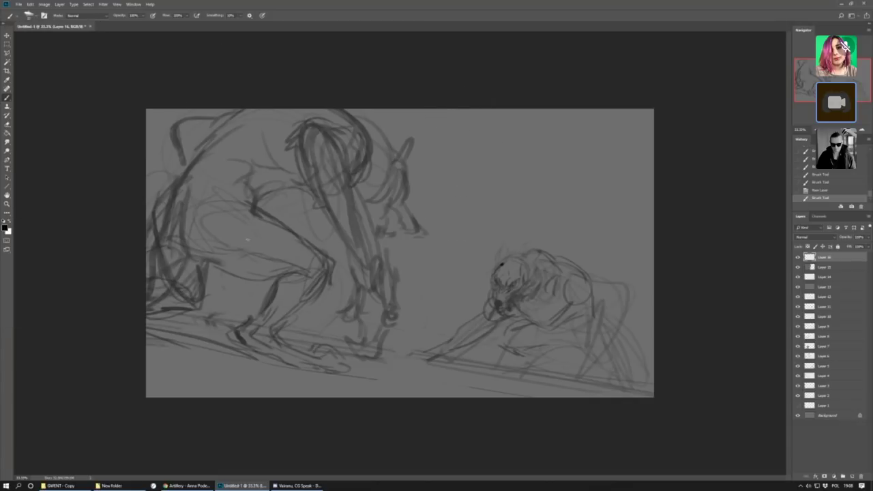
pyautogui.press('x')
pyautogui.press('x')
# Draw a straight-edged black thumbnail frame in the upper-right sky.
pyautogui.press('shift')
pyautogui.moveTo(466, 140)
pyautogui.mouseDown()
pyautogui.moveTo(466, 210)
pyautogui.moveTo(508, 142)
pyautogui.moveTo(601, 142)
pyautogui.mouseUp()
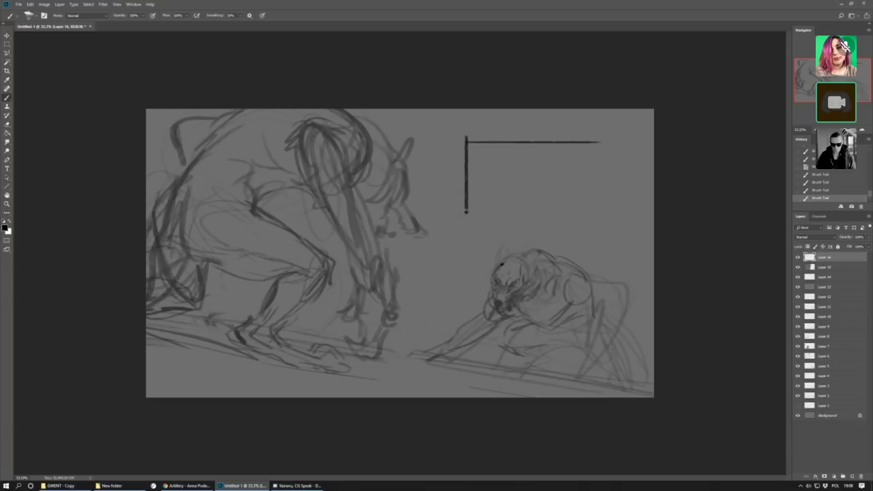
pyautogui.moveTo(464, 212); pyautogui.dragTo(613, 211)
pyautogui.moveTo(614, 134); pyautogui.dragTo(605, 200)
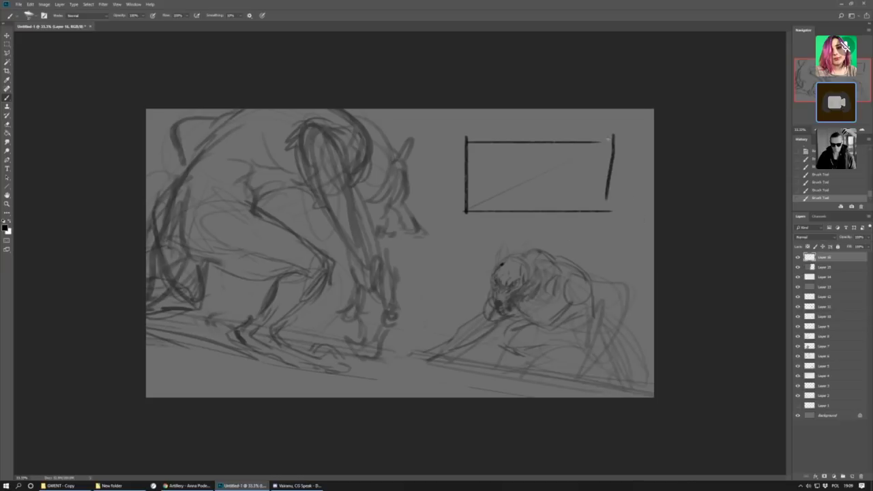
pyautogui.moveTo(609, 139); pyautogui.dragTo(608, 211)
# Sketch the slope, beast, small creature and diagonal lines inside the frame, then hide Layer 16.
pyautogui.moveTo(441, 182); pyautogui.dragTo(609, 208)
pyautogui.moveTo(470, 183)
pyautogui.mouseDown()
pyautogui.moveTo(634, 212)
pyautogui.moveTo(605, 206)
pyautogui.mouseUp()
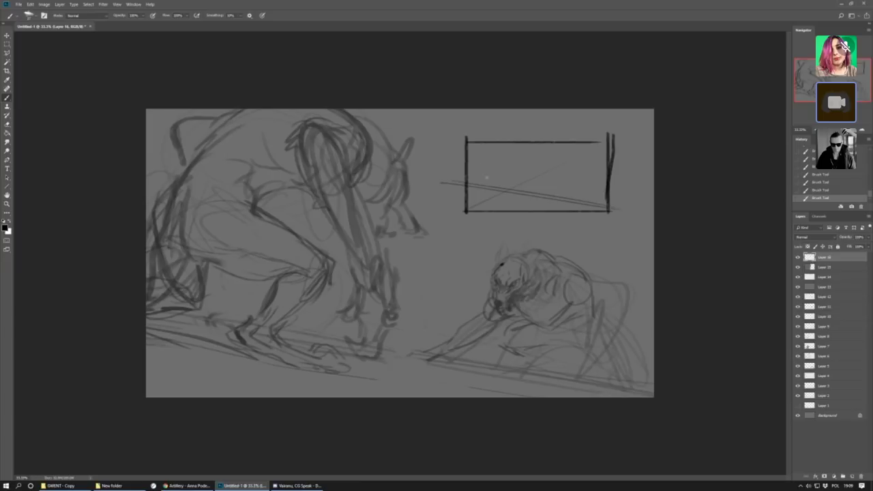
pyautogui.moveTo(470, 145)
pyautogui.mouseDown()
pyautogui.moveTo(491, 191)
pyautogui.moveTo(514, 161)
pyautogui.moveTo(513, 186)
pyautogui.moveTo(481, 169)
pyautogui.moveTo(488, 178)
pyautogui.moveTo(543, 146)
pyautogui.moveTo(576, 185)
pyautogui.mouseUp()
pyautogui.moveTo(524, 165)
pyautogui.mouseDown()
pyautogui.moveTo(474, 191)
pyautogui.moveTo(580, 185)
pyautogui.moveTo(588, 192)
pyautogui.moveTo(573, 199)
pyautogui.moveTo(594, 193)
pyautogui.mouseUp()
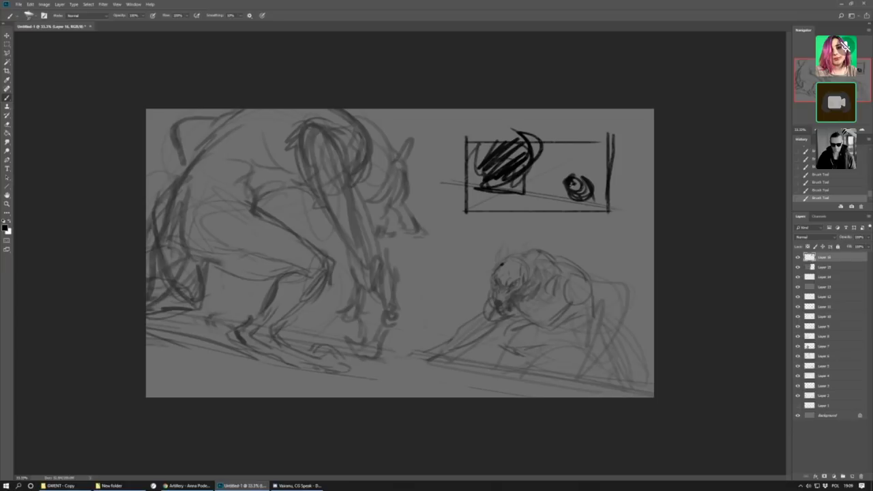
pyautogui.moveTo(513, 188); pyautogui.dragTo(608, 206)
pyautogui.moveTo(566, 184); pyautogui.dragTo(445, 129)
pyautogui.moveTo(591, 192); pyautogui.dragTo(479, 120)
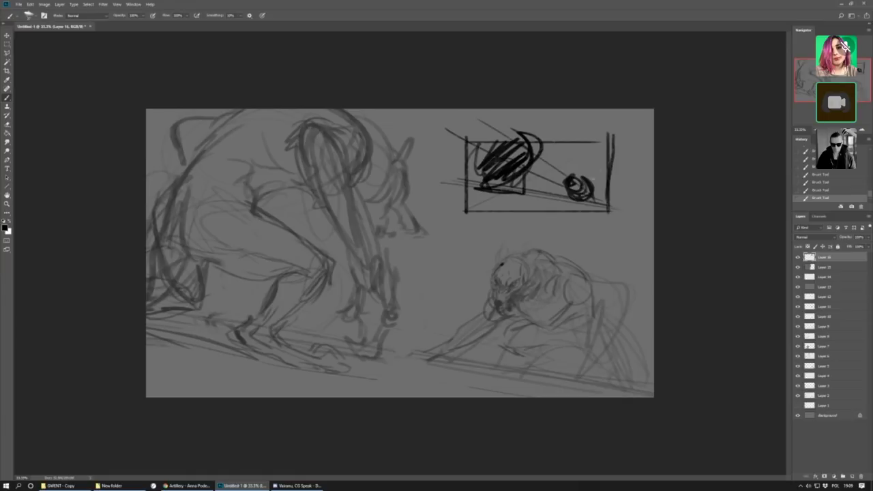
pyautogui.moveTo(556, 117); pyautogui.dragTo(588, 180)
pyautogui.moveTo(594, 121); pyautogui.dragTo(593, 190)
pyautogui.moveTo(632, 136); pyautogui.dragTo(603, 193)
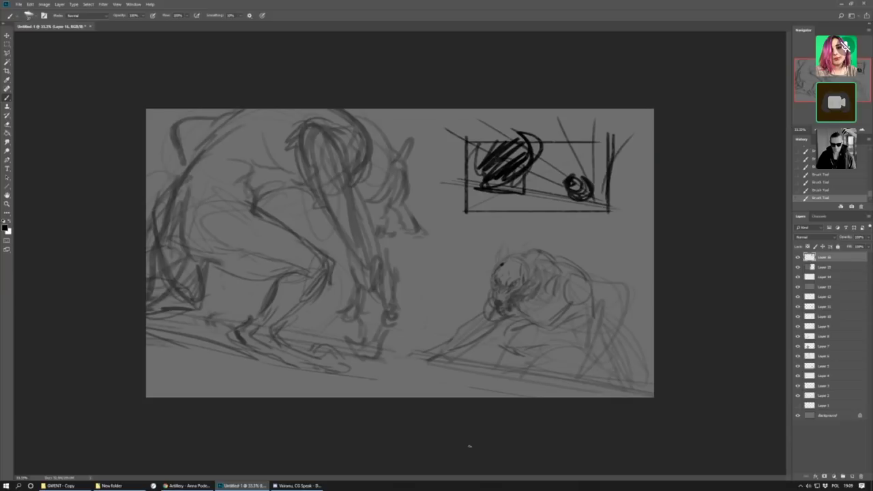
pyautogui.click(798, 257)
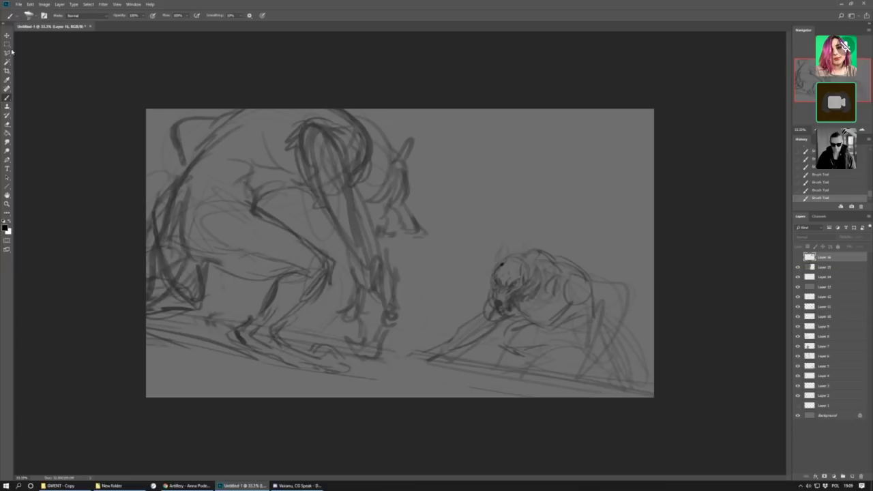
# Select the whole canvas, Copy Merged, and paste it as a new layer.
pyautogui.press('m')
pyautogui.hotkey('ctrl', 'a')
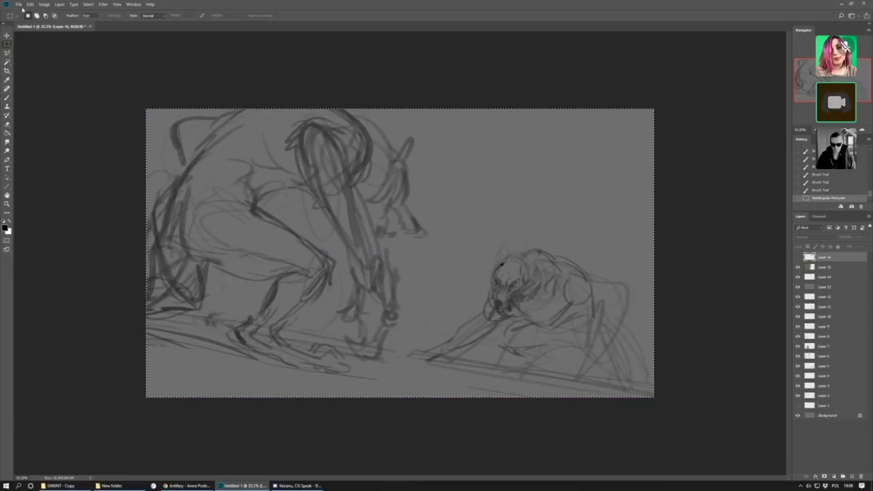
pyautogui.click(30, 4)
pyautogui.click(62, 58)
pyautogui.click(30, 4)
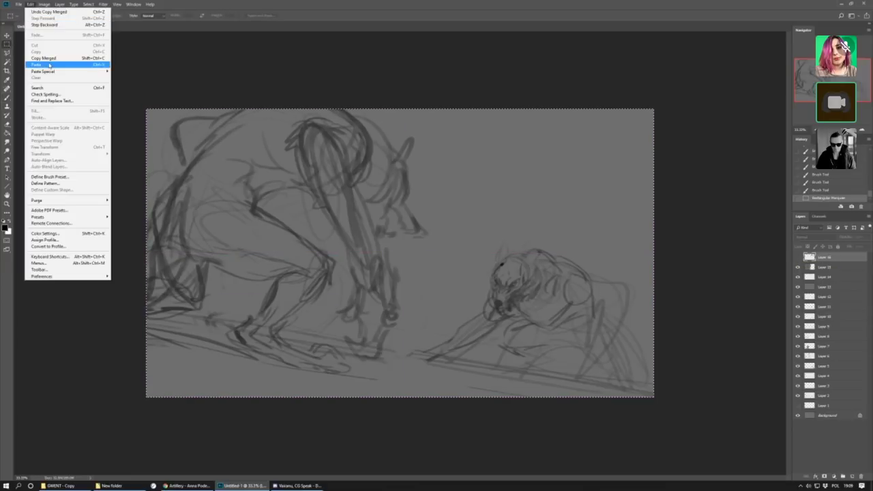
pyautogui.click(51, 65)
# Warp the pasted copy, bowing the bottom edge, bending the middle and pulling the top corners inward.
pyautogui.rightClick(369, 257)
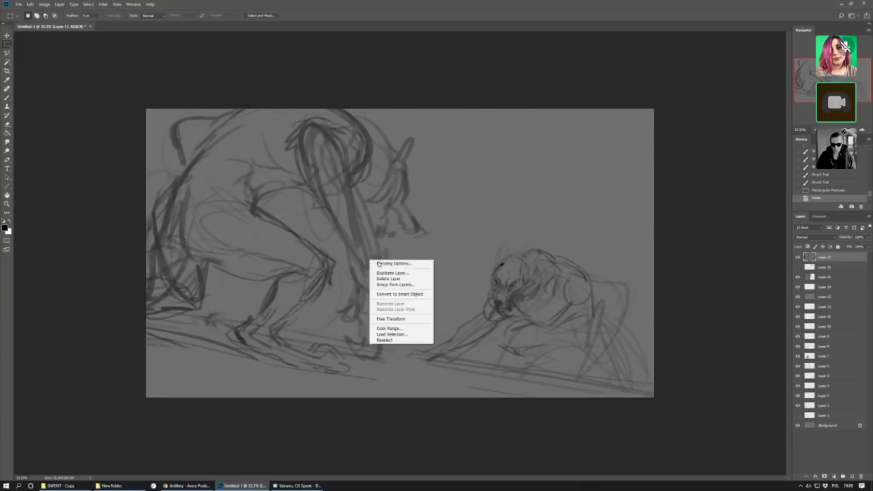
pyautogui.click(396, 319)
pyautogui.rightClick(418, 320)
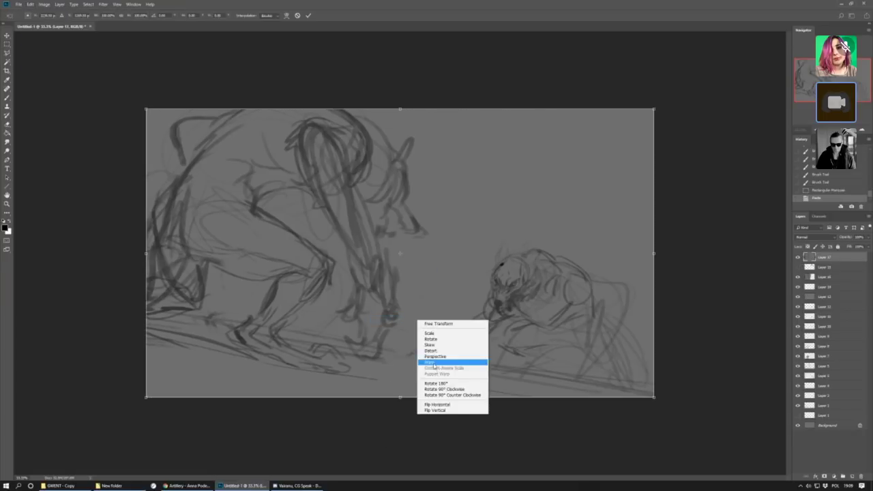
pyautogui.click(430, 363)
pyautogui.moveTo(398, 380); pyautogui.dragTo(397, 393)
pyautogui.moveTo(390, 223)
pyautogui.mouseDown()
pyautogui.moveTo(437, 238)
pyautogui.moveTo(371, 225)
pyautogui.mouseUp()
pyautogui.moveTo(653, 109); pyautogui.dragTo(641, 120)
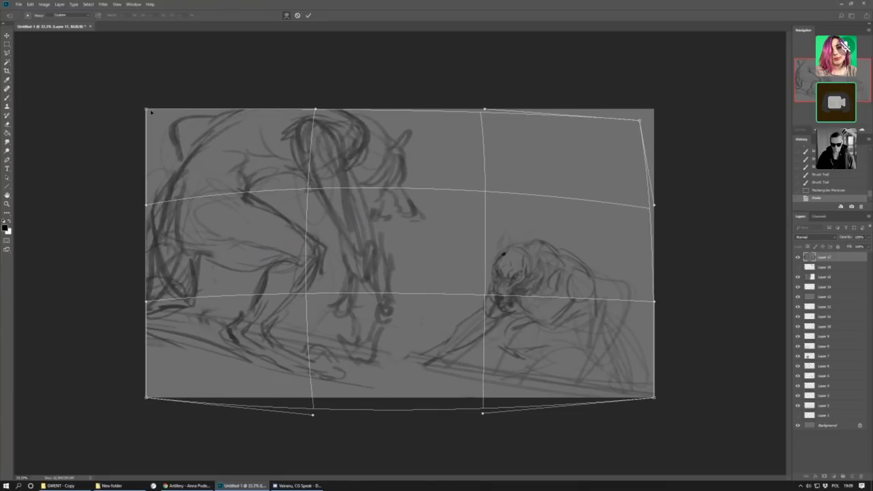
pyautogui.moveTo(146, 110); pyautogui.dragTo(163, 108)
# Reshape the lower corners, left edge, legs and top of the warp, apply it, and switch to Google Slides.
pyautogui.moveTo(146, 397); pyautogui.dragTo(155, 385)
pyautogui.moveTo(146, 205); pyautogui.dragTo(142, 193)
pyautogui.moveTo(170, 362); pyautogui.dragTo(159, 371)
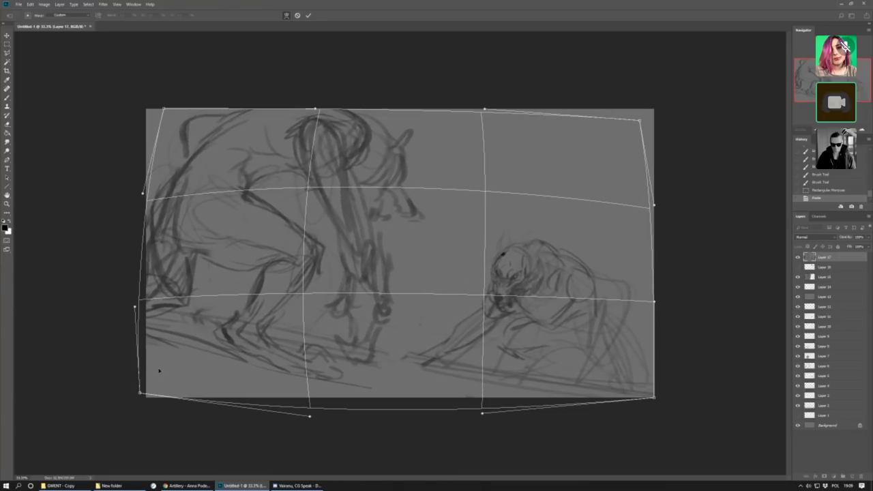
pyautogui.moveTo(652, 391); pyautogui.dragTo(642, 381)
pyautogui.moveTo(385, 342); pyautogui.dragTo(383, 334)
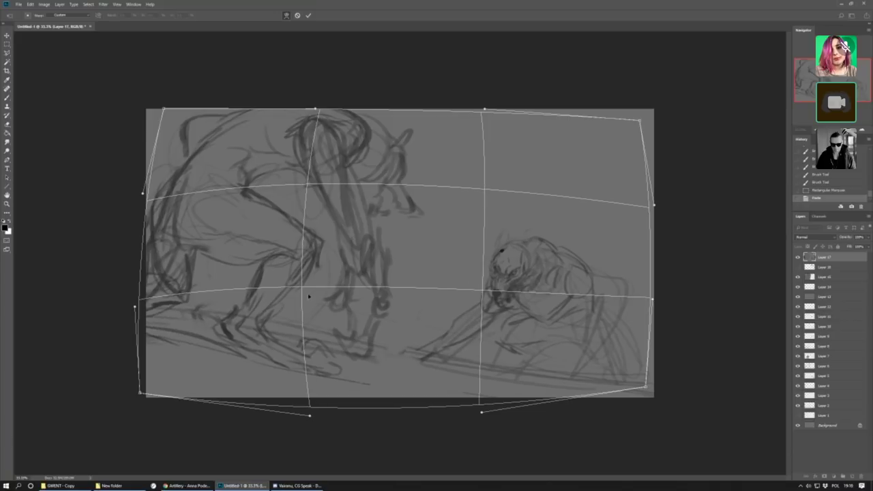
pyautogui.moveTo(268, 169)
pyautogui.mouseDown()
pyautogui.moveTo(320, 120)
pyautogui.moveTo(384, 99)
pyautogui.moveTo(395, 123)
pyautogui.mouseUp()
pyautogui.moveTo(410, 198); pyautogui.dragTo(472, 173)
pyautogui.moveTo(647, 250); pyautogui.dragTo(645, 380)
pyautogui.press('Return')
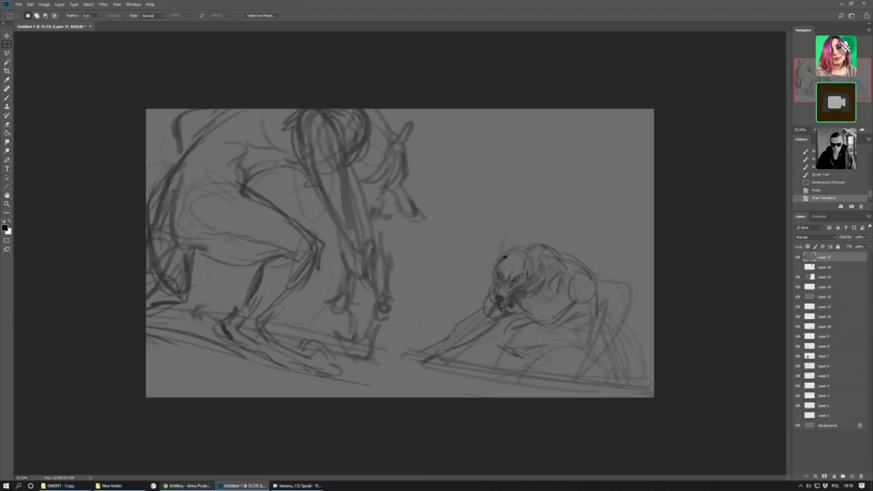
pyautogui.click(184, 486)
# Present the reference slides full screen, then exit and return to the Photoshop sketch.
pyautogui.scroll(10, 52, 236)
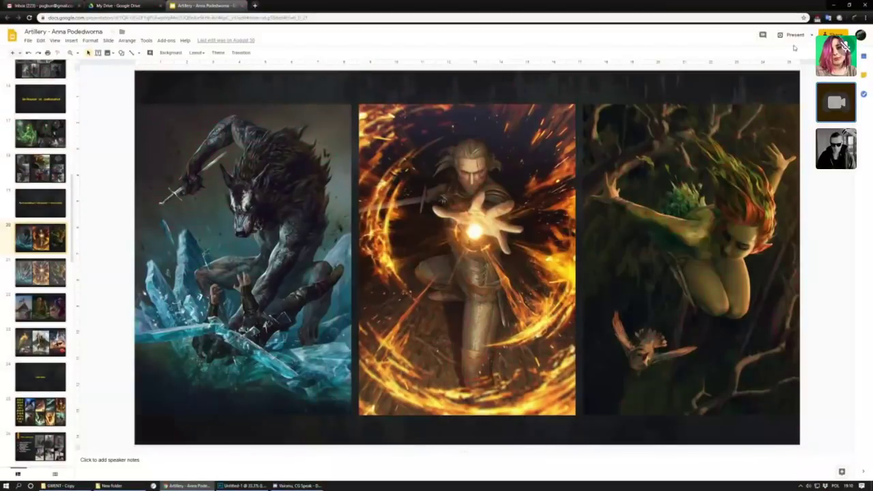
pyautogui.click(794, 37)
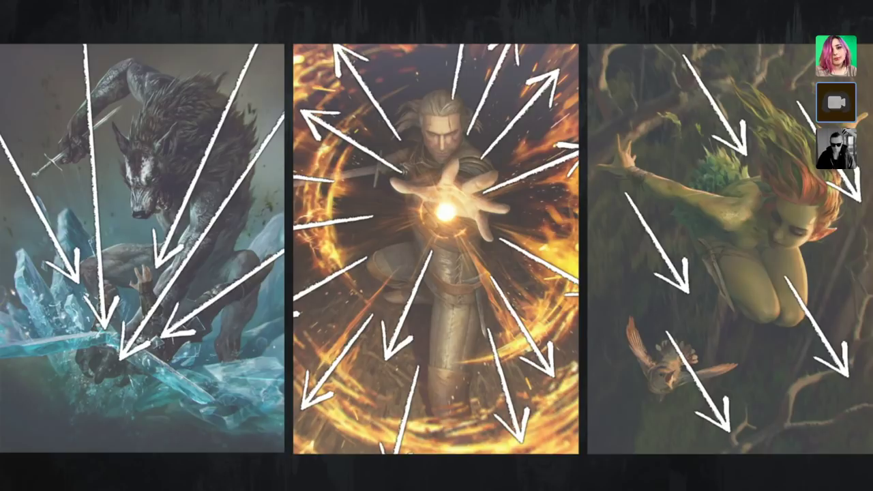
pyautogui.press('Escape')
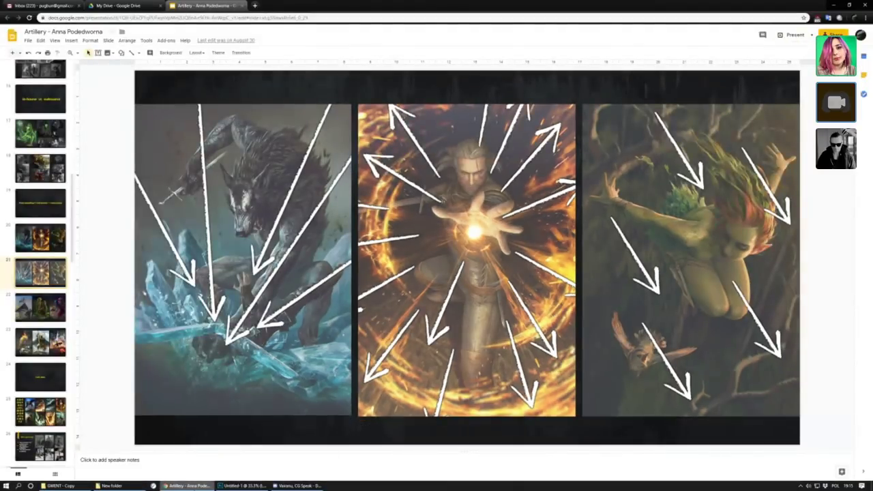
pyautogui.click(240, 486)
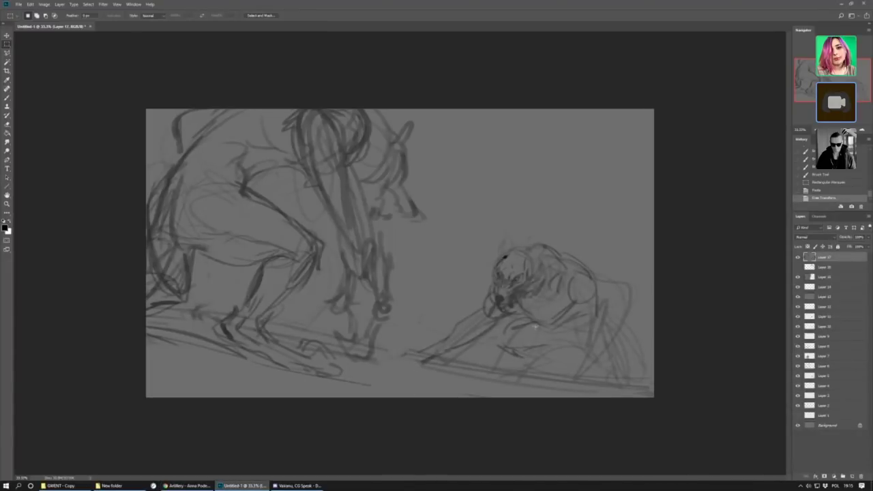
# Brush rough strokes over the crouching creature's body and back, plus a loop at its outstretched hand.
pyautogui.click(8, 98)
pyautogui.click(8, 98)
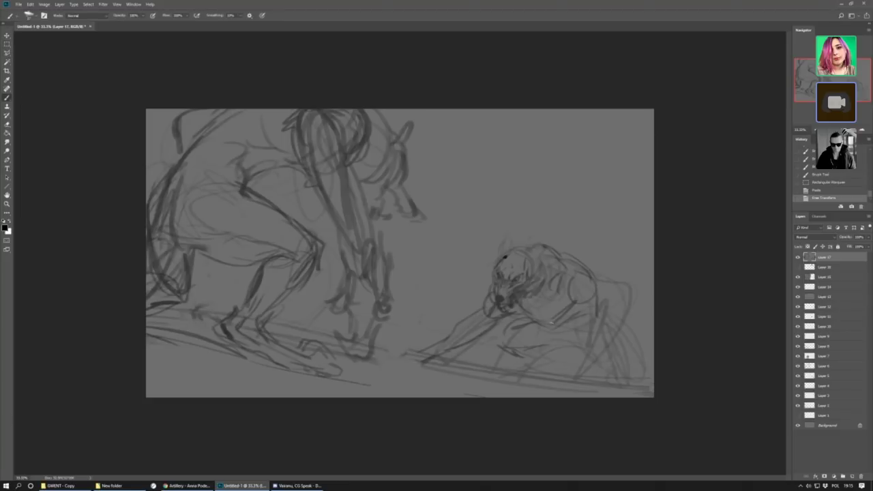
pyautogui.moveTo(537, 320); pyautogui.dragTo(512, 325)
pyautogui.moveTo(563, 340)
pyautogui.mouseDown()
pyautogui.moveTo(534, 350)
pyautogui.moveTo(563, 341)
pyautogui.mouseUp()
pyautogui.moveTo(589, 344)
pyautogui.mouseDown()
pyautogui.moveTo(543, 353)
pyautogui.moveTo(594, 358)
pyautogui.mouseUp()
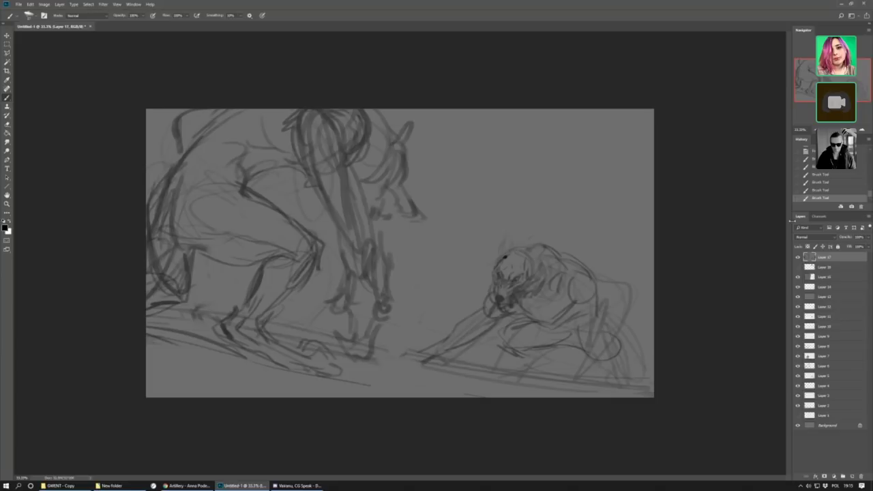
pyautogui.moveTo(585, 372); pyautogui.dragTo(614, 326)
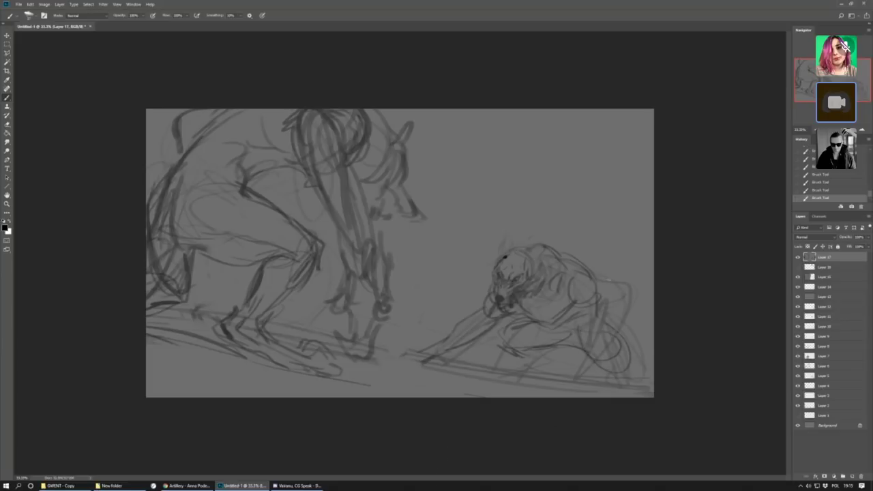
pyautogui.moveTo(604, 299)
pyautogui.mouseDown()
pyautogui.moveTo(594, 347)
pyautogui.moveTo(632, 331)
pyautogui.mouseUp()
pyautogui.moveTo(632, 291); pyautogui.dragTo(589, 375)
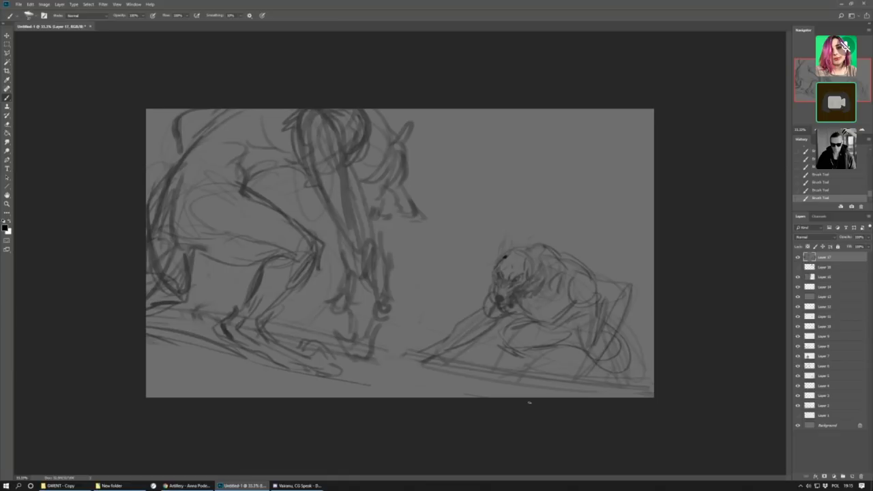
pyautogui.moveTo(427, 349)
pyautogui.mouseDown()
pyautogui.moveTo(407, 353)
pyautogui.moveTo(415, 352)
pyautogui.moveTo(408, 366)
pyautogui.moveTo(434, 357)
pyautogui.moveTo(446, 366)
pyautogui.moveTo(421, 348)
pyautogui.moveTo(402, 358)
pyautogui.moveTo(413, 352)
pyautogui.moveTo(374, 353)
pyautogui.moveTo(450, 336)
pyautogui.mouseUp()
# Extend the forearm and sketch the creature's lower body, hind leg, back and shoulder.
pyautogui.moveTo(444, 338); pyautogui.dragTo(463, 320)
pyautogui.moveTo(503, 353); pyautogui.dragTo(515, 347)
pyautogui.moveTo(529, 358)
pyautogui.mouseDown()
pyautogui.moveTo(539, 349)
pyautogui.moveTo(543, 359)
pyautogui.moveTo(550, 346)
pyautogui.moveTo(517, 366)
pyautogui.mouseUp()
pyautogui.moveTo(525, 373); pyautogui.dragTo(550, 364)
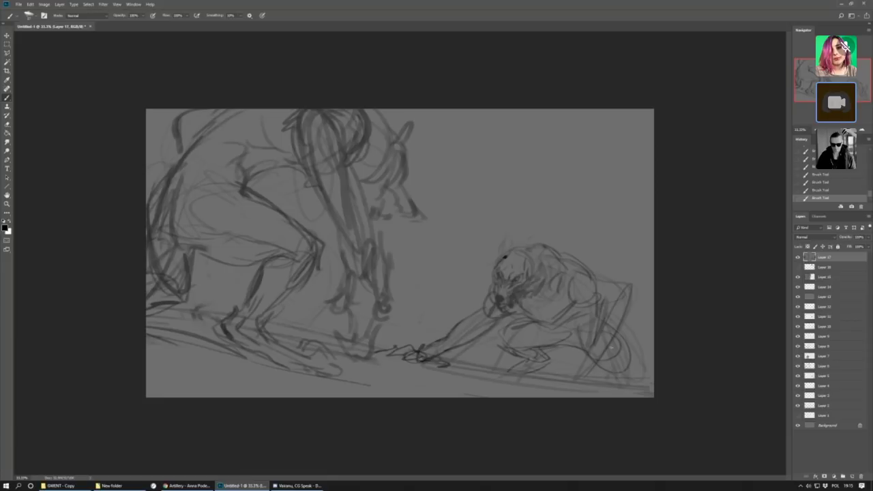
pyautogui.moveTo(623, 343)
pyautogui.mouseDown()
pyautogui.moveTo(604, 378)
pyautogui.moveTo(613, 386)
pyautogui.mouseUp()
pyautogui.moveTo(633, 358); pyautogui.dragTo(631, 389)
pyautogui.moveTo(486, 372); pyautogui.dragTo(505, 365)
pyautogui.moveTo(569, 303)
pyautogui.mouseDown()
pyautogui.moveTo(584, 289)
pyautogui.moveTo(603, 297)
pyautogui.mouseUp()
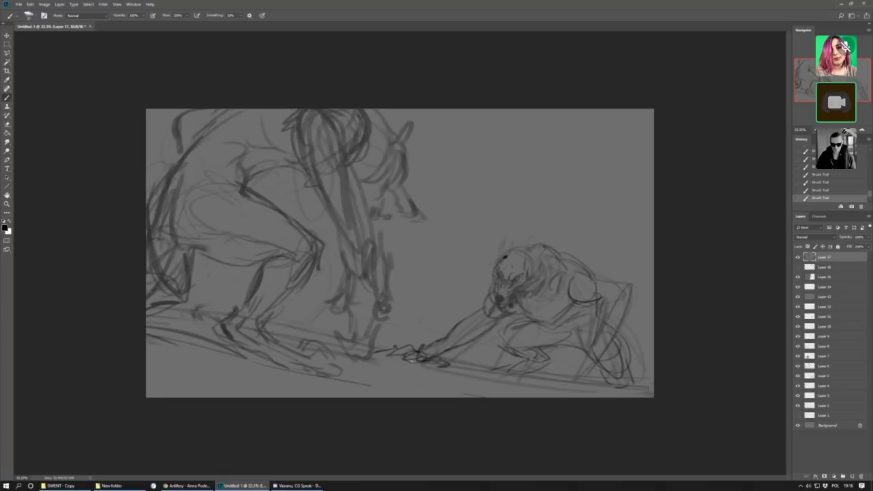
# Darken the wolf's body, shoulder curve, chest, back and hindquarters.
pyautogui.moveTo(554, 331); pyautogui.dragTo(573, 323)
pyautogui.moveTo(592, 277); pyautogui.dragTo(578, 297)
pyautogui.moveTo(525, 303); pyautogui.dragTo(549, 287)
pyautogui.moveTo(516, 250)
pyautogui.mouseDown()
pyautogui.moveTo(544, 239)
pyautogui.moveTo(569, 263)
pyautogui.mouseUp()
pyautogui.moveTo(600, 303)
pyautogui.mouseDown()
pyautogui.moveTo(635, 286)
pyautogui.moveTo(613, 335)
pyautogui.moveTo(593, 356)
pyautogui.mouseUp()
pyautogui.moveTo(632, 308)
pyautogui.mouseDown()
pyautogui.moveTo(607, 356)
pyautogui.moveTo(565, 381)
pyautogui.mouseUp()
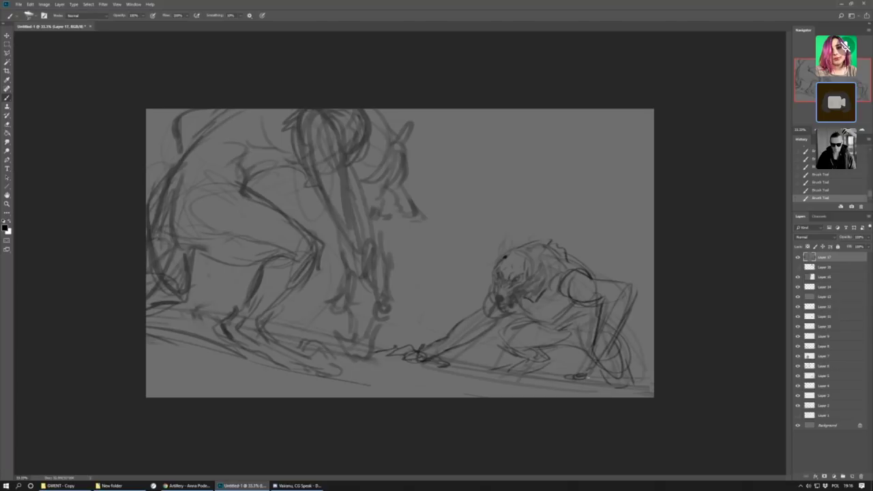
# Reinforce and extend the ground line under the wolf, marking its hind paw and the left creature's feet.
pyautogui.moveTo(446, 361); pyautogui.dragTo(558, 377)
pyautogui.moveTo(480, 363); pyautogui.dragTo(504, 370)
pyautogui.moveTo(480, 367); pyautogui.dragTo(493, 374)
pyautogui.moveTo(612, 380); pyautogui.dragTo(623, 385)
pyautogui.moveTo(268, 325); pyautogui.dragTo(372, 347)
pyautogui.moveTo(453, 357); pyautogui.dragTo(469, 360)
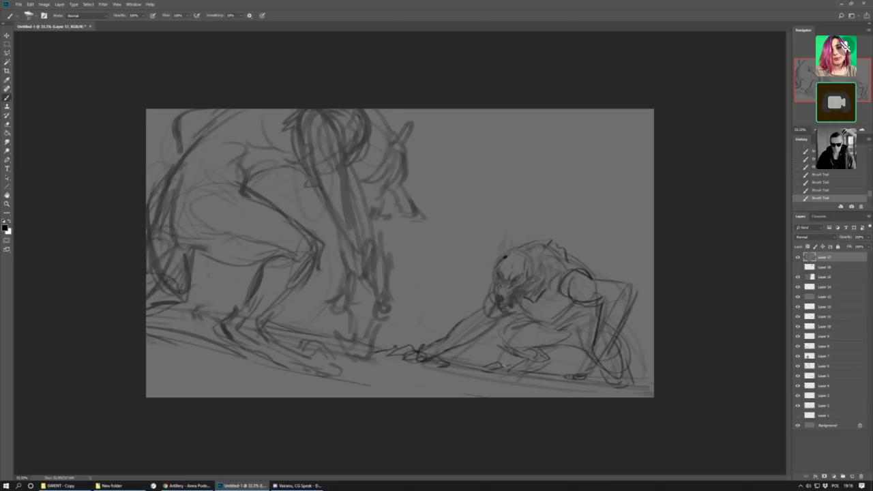
pyautogui.moveTo(223, 320); pyautogui.dragTo(169, 307)
# Redraw the large left creature's leg, back and shoulder in dark strokes, then add empty Layer 18.
pyautogui.moveTo(344, 236)
pyautogui.mouseDown()
pyautogui.moveTo(353, 271)
pyautogui.moveTo(311, 175)
pyautogui.mouseUp()
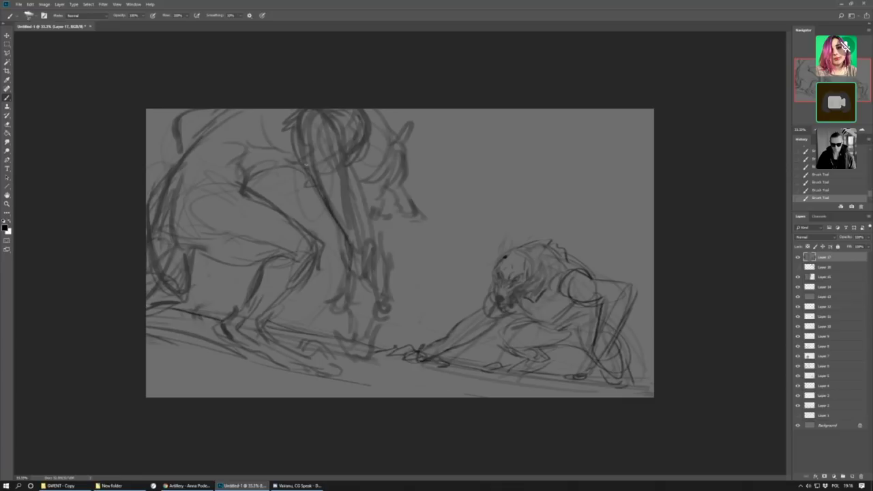
pyautogui.moveTo(324, 204)
pyautogui.mouseDown()
pyautogui.moveTo(306, 152)
pyautogui.moveTo(303, 158)
pyautogui.moveTo(291, 150)
pyautogui.moveTo(285, 110)
pyautogui.mouseUp()
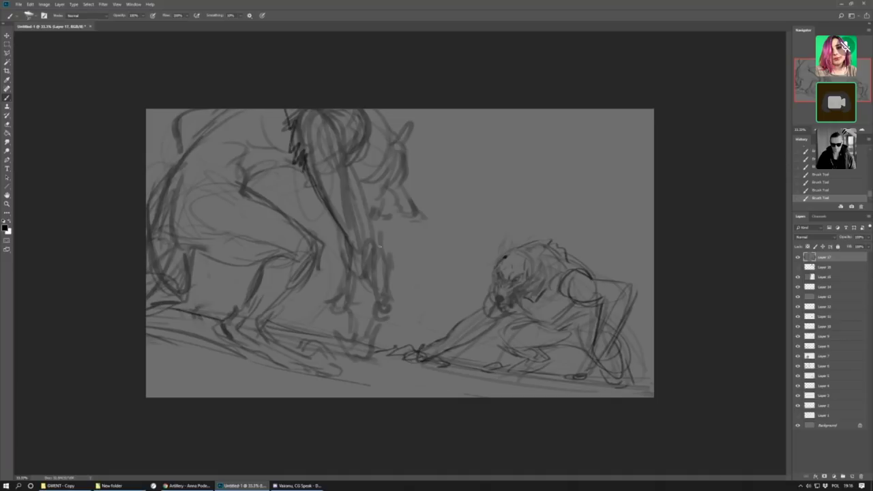
pyautogui.moveTo(361, 186)
pyautogui.mouseDown()
pyautogui.moveTo(379, 246)
pyautogui.moveTo(330, 102)
pyautogui.moveTo(357, 162)
pyautogui.moveTo(368, 164)
pyautogui.moveTo(366, 120)
pyautogui.mouseUp()
pyautogui.moveTo(257, 191)
pyautogui.mouseDown()
pyautogui.moveTo(266, 180)
pyautogui.moveTo(319, 179)
pyautogui.mouseUp()
pyautogui.moveTo(246, 146)
pyautogui.mouseDown()
pyautogui.moveTo(285, 173)
pyautogui.moveTo(256, 154)
pyautogui.moveTo(246, 159)
pyautogui.mouseUp()
pyautogui.moveTo(217, 179); pyautogui.dragTo(231, 175)
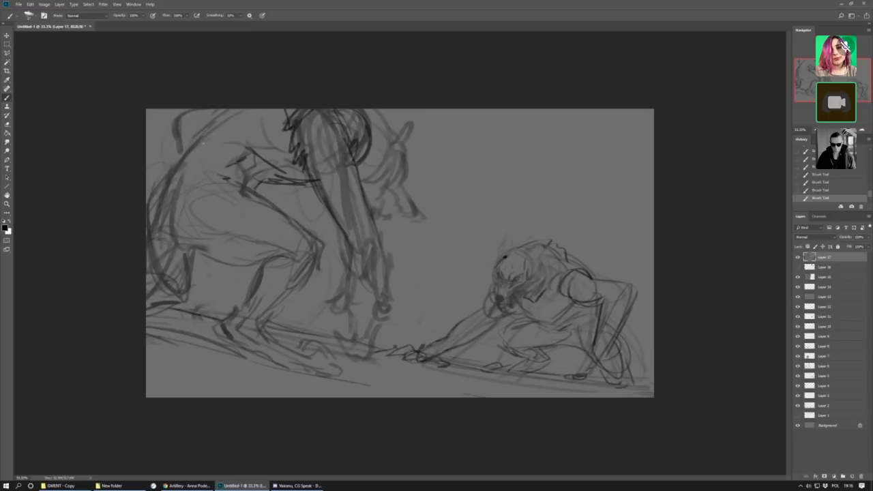
pyautogui.moveTo(154, 217)
pyautogui.mouseDown()
pyautogui.moveTo(170, 174)
pyautogui.moveTo(239, 92)
pyautogui.mouseUp()
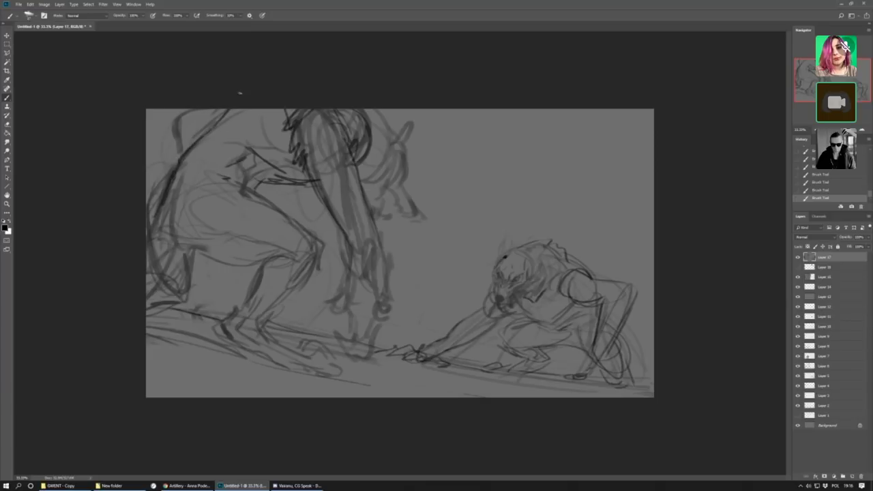
pyautogui.moveTo(233, 182)
pyautogui.mouseDown()
pyautogui.moveTo(285, 207)
pyautogui.moveTo(315, 246)
pyautogui.mouseUp()
pyautogui.moveTo(305, 185); pyautogui.dragTo(322, 206)
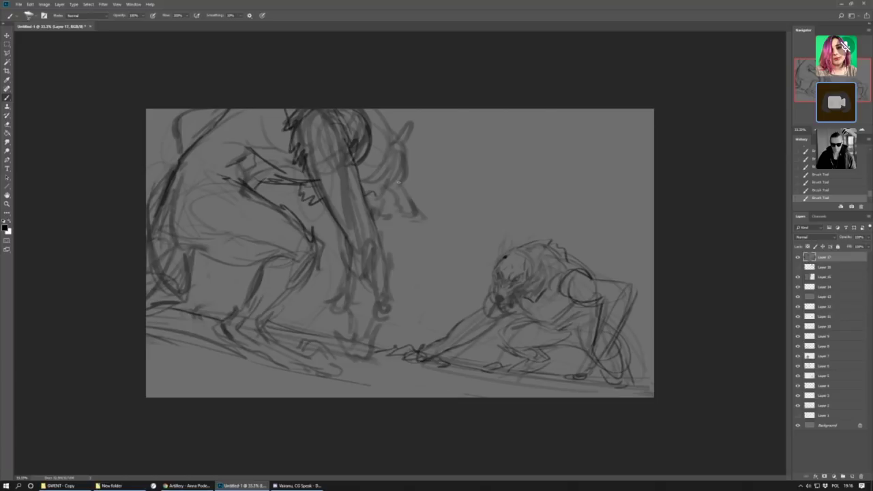
pyautogui.moveTo(399, 166); pyautogui.dragTo(410, 201)
pyautogui.click(851, 477)
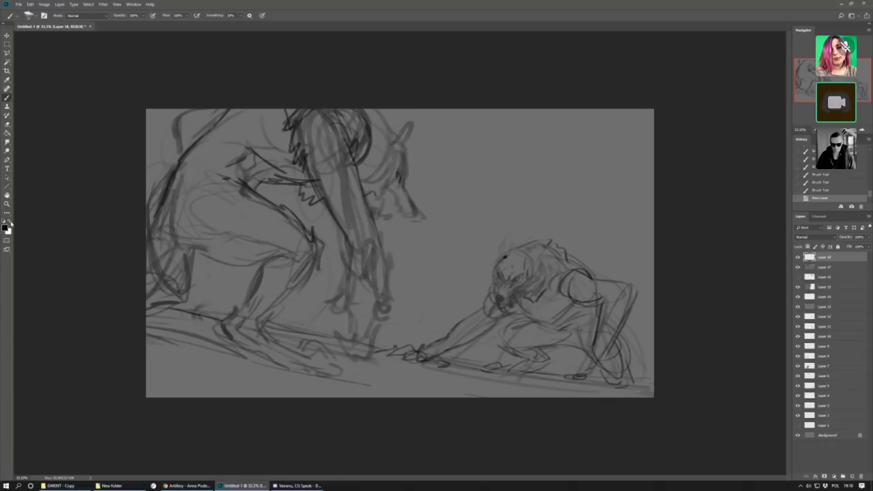
# Switch to white and paint a light circle and highlights on the crouching creature's head, face and shoulder.
pyautogui.click(11, 223)
pyautogui.moveTo(498, 162)
pyautogui.mouseDown()
pyautogui.moveTo(469, 188)
pyautogui.moveTo(470, 242)
pyautogui.moveTo(481, 263)
pyautogui.moveTo(573, 156)
pyautogui.moveTo(597, 205)
pyautogui.moveTo(573, 253)
pyautogui.mouseUp()
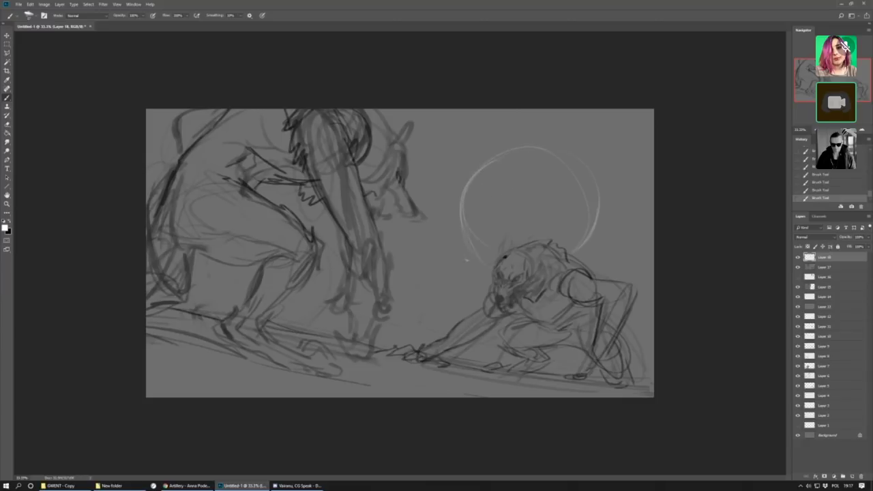
pyautogui.moveTo(466, 260)
pyautogui.mouseDown()
pyautogui.moveTo(567, 152)
pyautogui.moveTo(573, 253)
pyautogui.mouseUp()
pyautogui.moveTo(514, 233); pyautogui.dragTo(513, 247)
pyautogui.moveTo(517, 245)
pyautogui.mouseDown()
pyautogui.moveTo(569, 247)
pyautogui.moveTo(505, 247)
pyautogui.mouseUp()
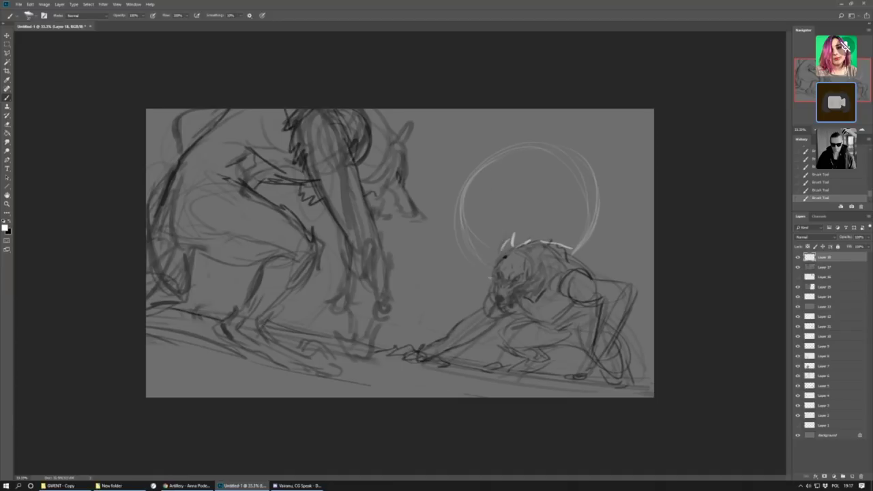
pyautogui.moveTo(491, 286); pyautogui.dragTo(486, 298)
pyautogui.moveTo(442, 326); pyautogui.dragTo(480, 308)
pyautogui.moveTo(566, 247)
pyautogui.mouseDown()
pyautogui.moveTo(590, 273)
pyautogui.moveTo(629, 282)
pyautogui.mouseUp()
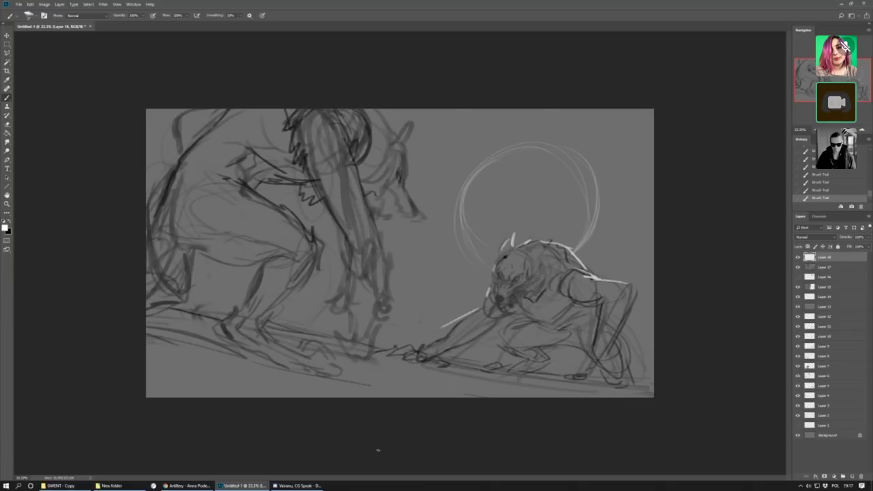
pyautogui.moveTo(527, 318); pyautogui.dragTo(509, 326)
# On new Layer 19, sketch faint marks to the left of the crouching creature.
pyautogui.hotkey('ctrl', 'shift', 'alt', 'n')
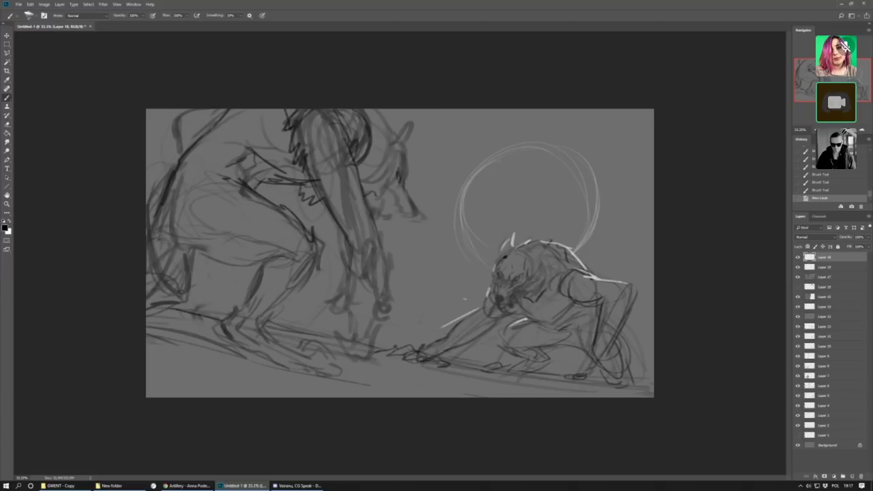
pyautogui.moveTo(464, 297)
pyautogui.mouseDown()
pyautogui.moveTo(468, 274)
pyautogui.moveTo(435, 304)
pyautogui.mouseUp()
pyautogui.moveTo(446, 246)
pyautogui.mouseDown()
pyautogui.moveTo(433, 285)
pyautogui.moveTo(438, 240)
pyautogui.moveTo(450, 272)
pyautogui.mouseUp()
pyautogui.moveTo(474, 243); pyautogui.dragTo(464, 271)
pyautogui.moveTo(462, 274); pyautogui.dragTo(457, 291)
pyautogui.moveTo(481, 253); pyautogui.dragTo(475, 268)
pyautogui.moveTo(420, 268); pyautogui.dragTo(401, 313)
# Add spiky strokes between and right of the creatures, then hide Layers 18 and 19.
pyautogui.moveTo(414, 228); pyautogui.dragTo(401, 264)
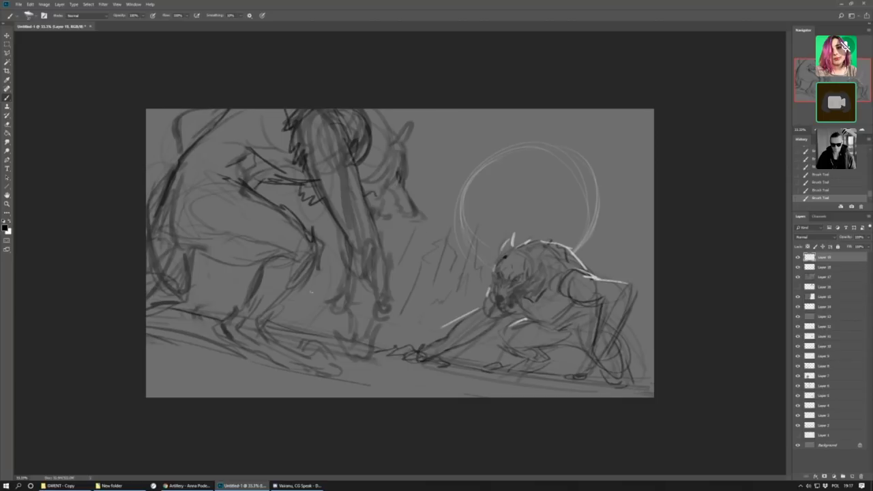
pyautogui.moveTo(332, 272); pyautogui.dragTo(318, 288)
pyautogui.moveTo(615, 246); pyautogui.dragTo(606, 278)
pyautogui.moveTo(643, 256); pyautogui.dragTo(637, 275)
pyautogui.moveTo(411, 227)
pyautogui.mouseDown()
pyautogui.moveTo(387, 280)
pyautogui.moveTo(392, 235)
pyautogui.mouseUp()
pyautogui.moveTo(341, 246); pyautogui.dragTo(302, 300)
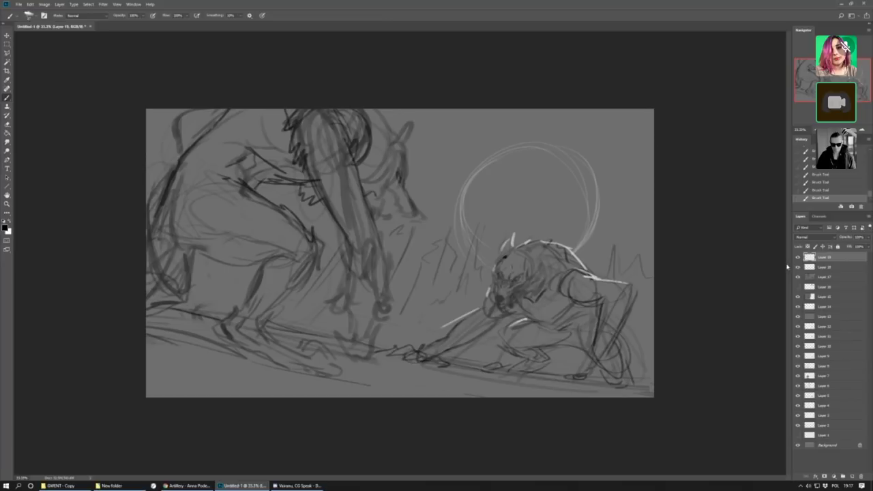
pyautogui.moveTo(798, 266); pyautogui.dragTo(797, 257)
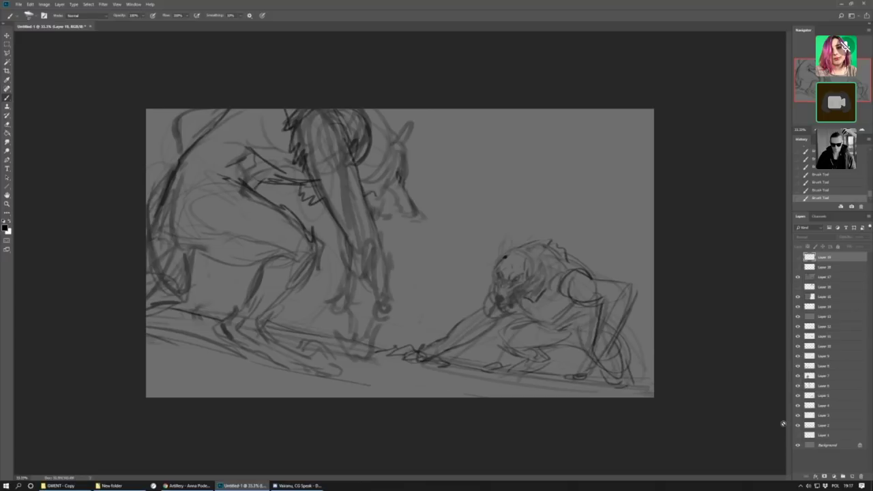
# On new Layer 20, draw dark lines for the left creature's thigh, knee, shin and foot.
pyautogui.click(852, 478)
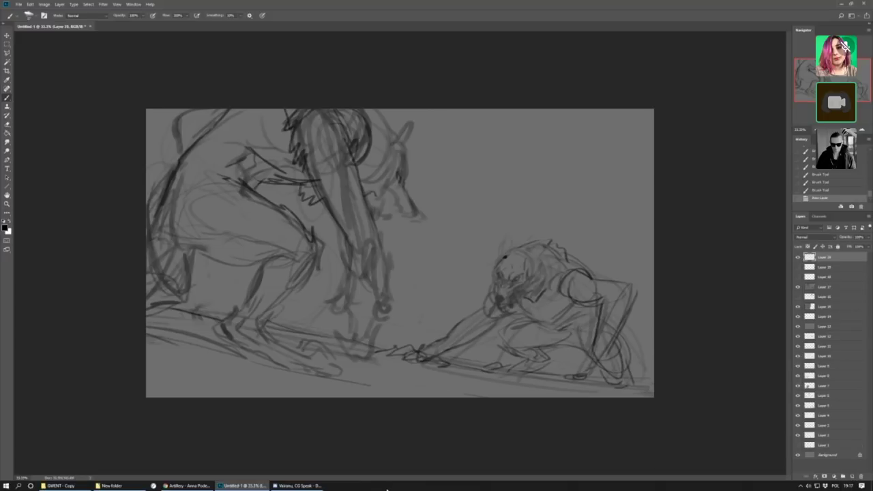
pyautogui.moveTo(186, 240); pyautogui.dragTo(260, 272)
pyautogui.moveTo(313, 234)
pyautogui.mouseDown()
pyautogui.moveTo(287, 262)
pyautogui.moveTo(307, 280)
pyautogui.mouseUp()
pyautogui.moveTo(309, 247)
pyautogui.mouseDown()
pyautogui.moveTo(265, 292)
pyautogui.moveTo(273, 296)
pyautogui.moveTo(248, 331)
pyautogui.mouseUp()
pyautogui.moveTo(314, 274); pyautogui.dragTo(312, 289)
pyautogui.moveTo(311, 239)
pyautogui.mouseDown()
pyautogui.moveTo(287, 257)
pyautogui.moveTo(246, 331)
pyautogui.moveTo(287, 352)
pyautogui.mouseUp()
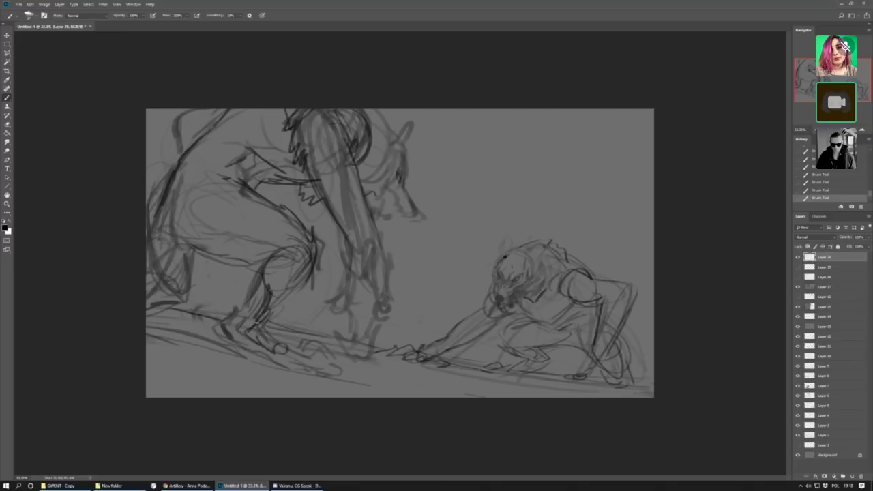
pyautogui.moveTo(257, 324); pyautogui.dragTo(281, 353)
pyautogui.moveTo(275, 342); pyautogui.dragTo(303, 365)
pyautogui.moveTo(277, 315); pyautogui.dragTo(304, 365)
pyautogui.moveTo(311, 265)
pyautogui.mouseDown()
pyautogui.moveTo(286, 338)
pyautogui.moveTo(305, 264)
pyautogui.mouseUp()
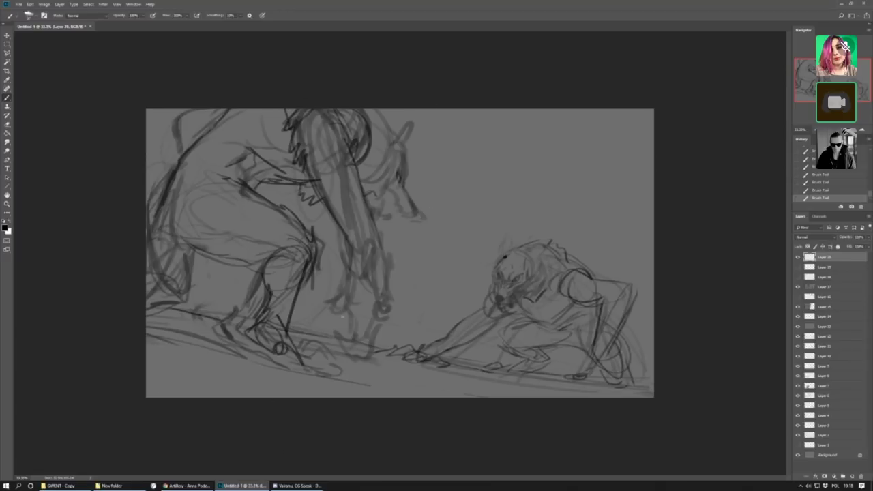
# Redraw the thigh and shin, and add ground lines, a boot outline and lower-leg strokes.
pyautogui.moveTo(266, 262)
pyautogui.mouseDown()
pyautogui.moveTo(184, 235)
pyautogui.moveTo(273, 277)
pyautogui.moveTo(255, 344)
pyautogui.moveTo(305, 374)
pyautogui.mouseUp()
pyautogui.moveTo(300, 341); pyautogui.dragTo(342, 372)
pyautogui.moveTo(281, 362)
pyautogui.mouseDown()
pyautogui.moveTo(330, 389)
pyautogui.moveTo(352, 373)
pyautogui.moveTo(361, 382)
pyautogui.mouseUp()
pyautogui.moveTo(312, 368); pyautogui.dragTo(369, 386)
pyautogui.moveTo(320, 386); pyautogui.dragTo(369, 389)
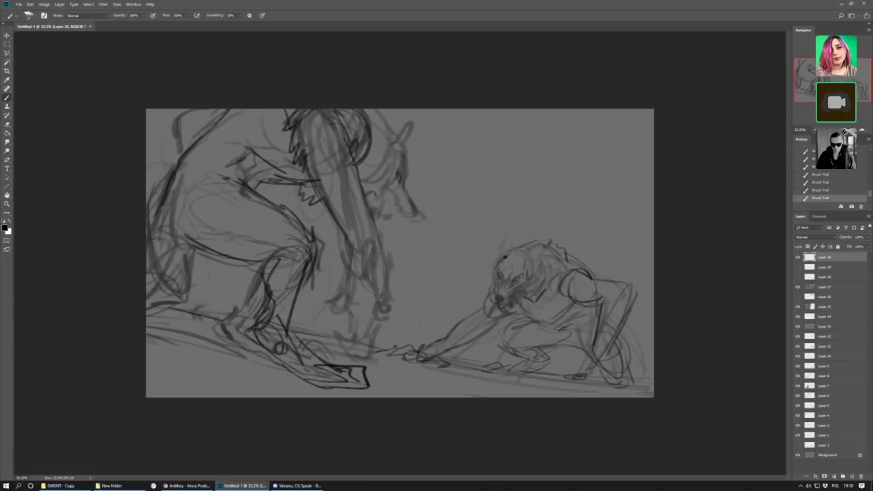
pyautogui.moveTo(245, 329); pyautogui.dragTo(297, 386)
pyautogui.moveTo(209, 261)
pyautogui.mouseDown()
pyautogui.moveTo(189, 306)
pyautogui.moveTo(225, 300)
pyautogui.mouseUp()
pyautogui.moveTo(182, 238)
pyautogui.mouseDown()
pyautogui.moveTo(162, 283)
pyautogui.moveTo(172, 300)
pyautogui.moveTo(162, 315)
pyautogui.moveTo(214, 304)
pyautogui.moveTo(148, 327)
pyautogui.mouseUp()
pyautogui.moveTo(203, 298); pyautogui.dragTo(148, 314)
pyautogui.moveTo(220, 255); pyautogui.dragTo(195, 306)
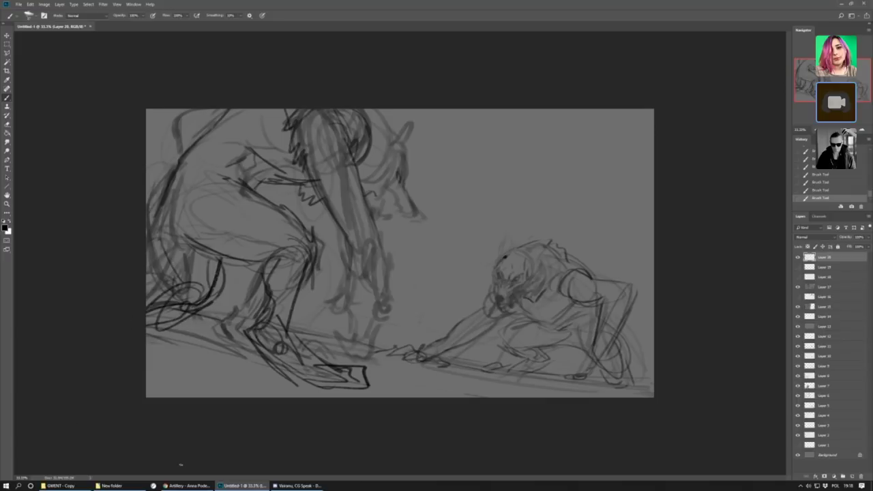
# Hide Layer 20 and add a few short strokes on new Layer 21.
pyautogui.click(797, 259)
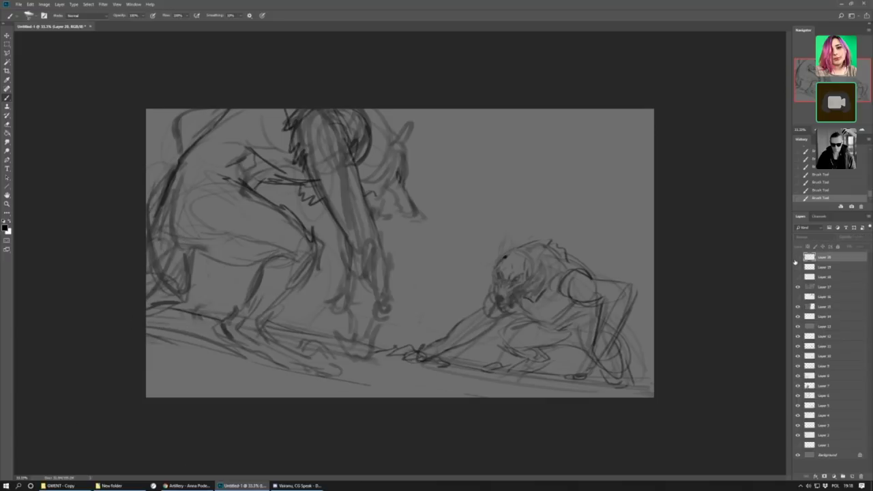
pyautogui.click(852, 477)
pyautogui.moveTo(355, 250); pyautogui.dragTo(346, 266)
pyautogui.moveTo(346, 267)
pyautogui.mouseDown()
pyautogui.moveTo(342, 276)
pyautogui.moveTo(348, 270)
pyautogui.mouseUp()
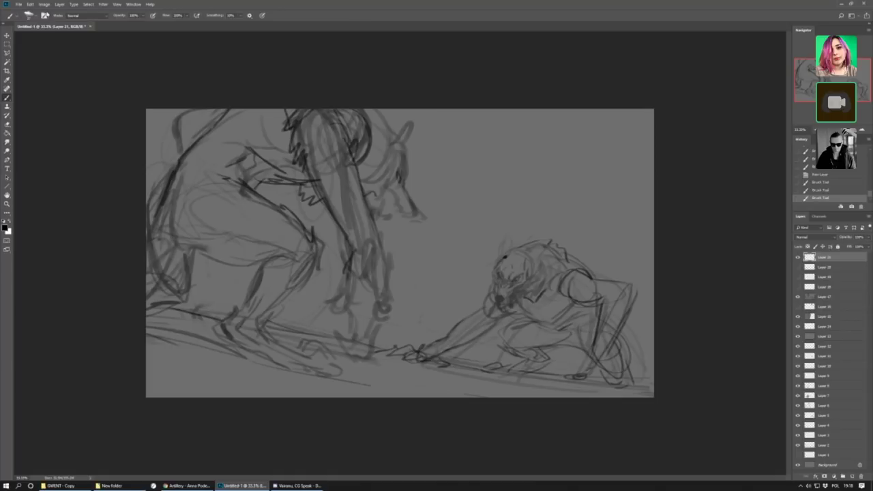
# Flip the canvas horizontally via Image > Image Rotation.
pyautogui.click(45, 4)
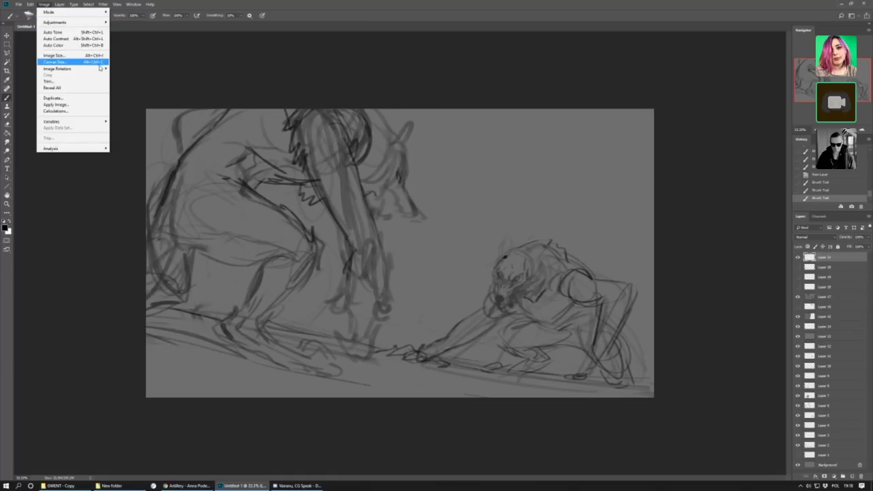
pyautogui.moveTo(100, 68)
pyautogui.click(148, 97)
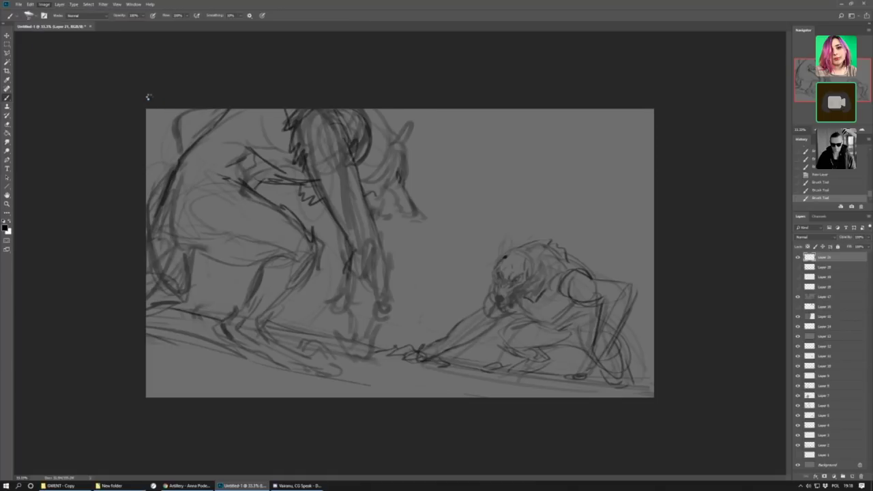
# On new Layer 22, sketch the small creature's ear, a stroke under its arm, and a ground line.
pyautogui.click(851, 476)
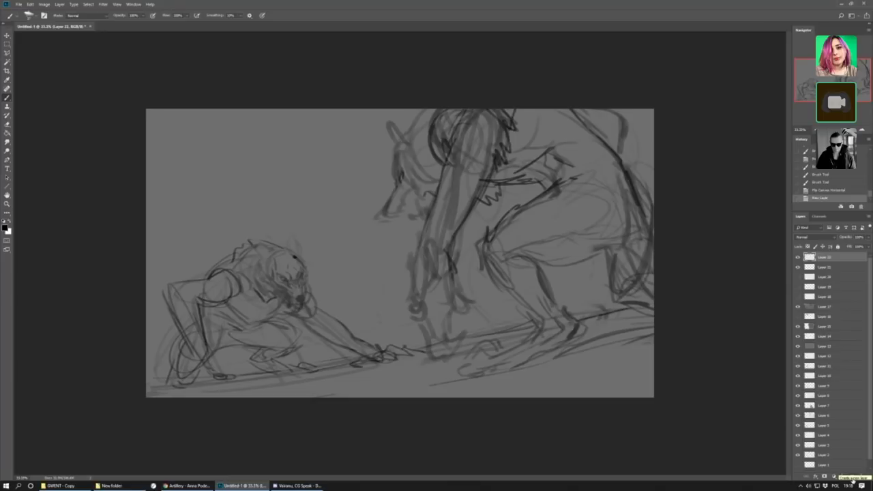
pyautogui.moveTo(262, 266)
pyautogui.mouseDown()
pyautogui.moveTo(269, 245)
pyautogui.moveTo(295, 237)
pyautogui.moveTo(302, 260)
pyautogui.moveTo(276, 260)
pyautogui.moveTo(290, 264)
pyautogui.mouseUp()
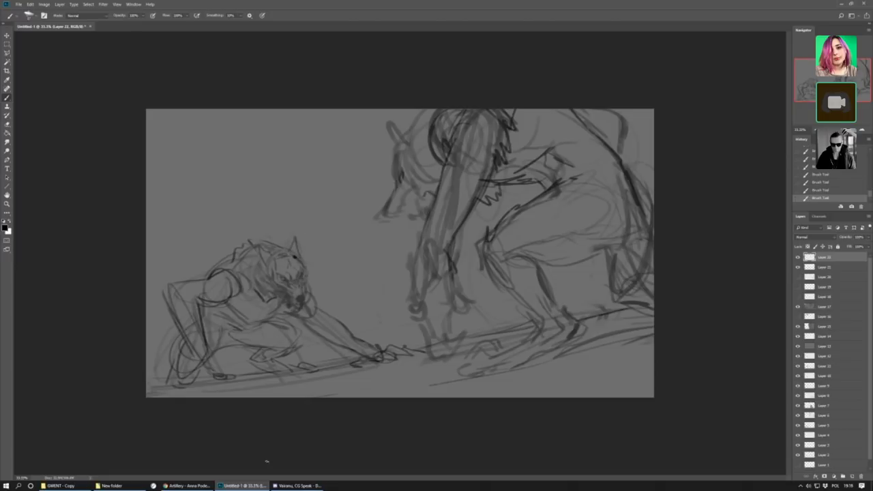
pyautogui.moveTo(317, 366); pyautogui.dragTo(334, 363)
pyautogui.moveTo(540, 315); pyautogui.dragTo(646, 295)
pyautogui.click(853, 476)
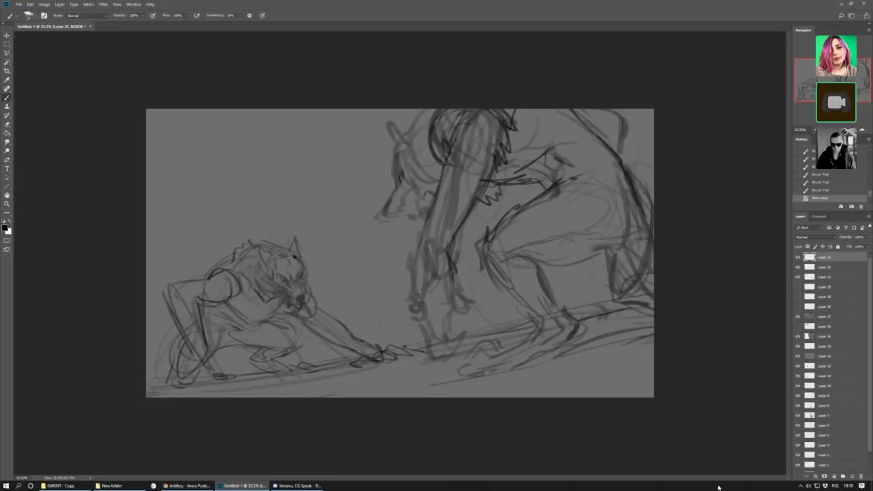
# Draw straight guide lines radiating from the small creature plus a curved bottom line, fade them with lower opacity, and add Layer 24.
pyautogui.moveTo(226, 362); pyautogui.dragTo(603, 109)
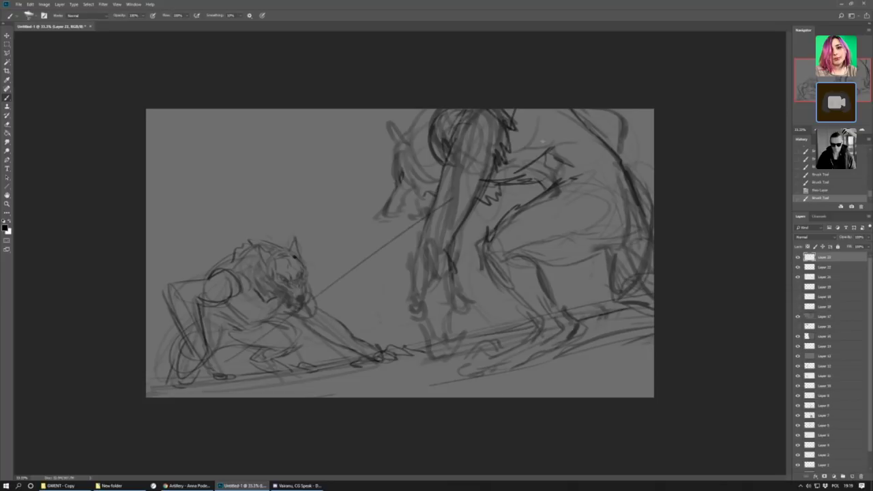
pyautogui.moveTo(225, 364)
pyautogui.mouseDown()
pyautogui.moveTo(404, 108)
pyautogui.moveTo(253, 244)
pyautogui.mouseUp()
pyautogui.moveTo(269, 160); pyautogui.dragTo(280, 108)
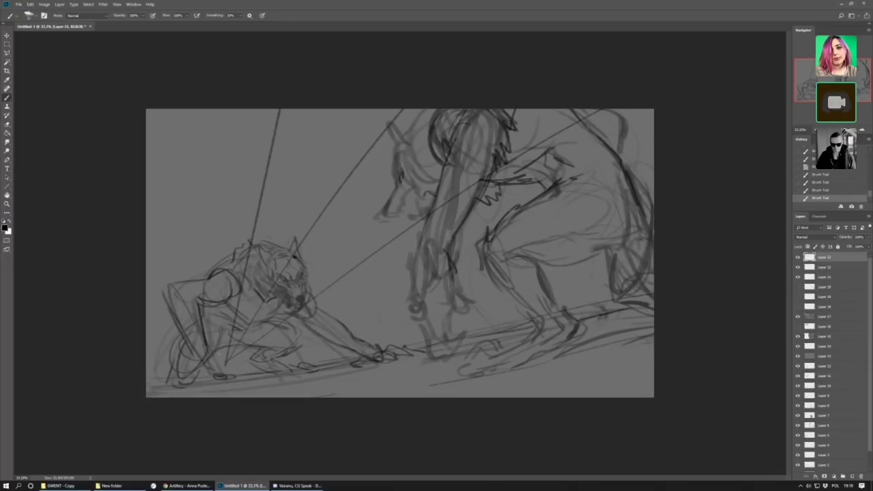
pyautogui.moveTo(225, 366)
pyautogui.mouseDown()
pyautogui.moveTo(186, 106)
pyautogui.moveTo(91, 133)
pyautogui.mouseUp()
pyautogui.moveTo(225, 367); pyautogui.dragTo(654, 217)
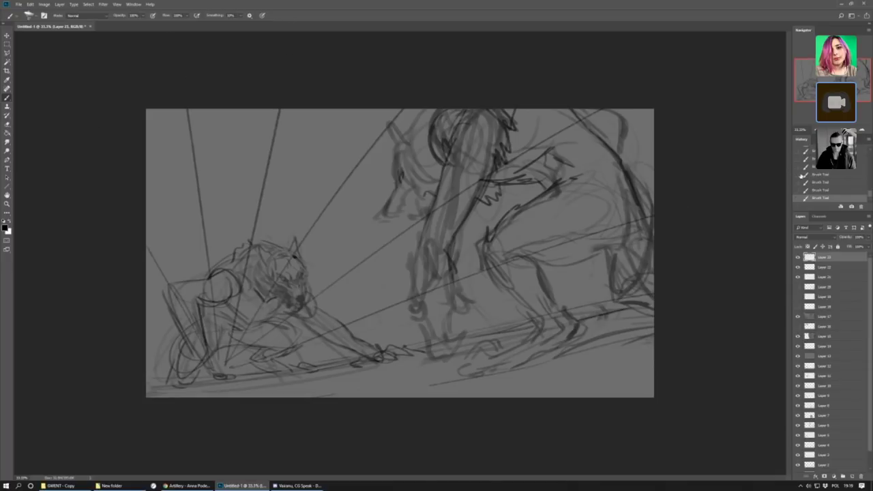
pyautogui.moveTo(290, 379); pyautogui.dragTo(654, 393)
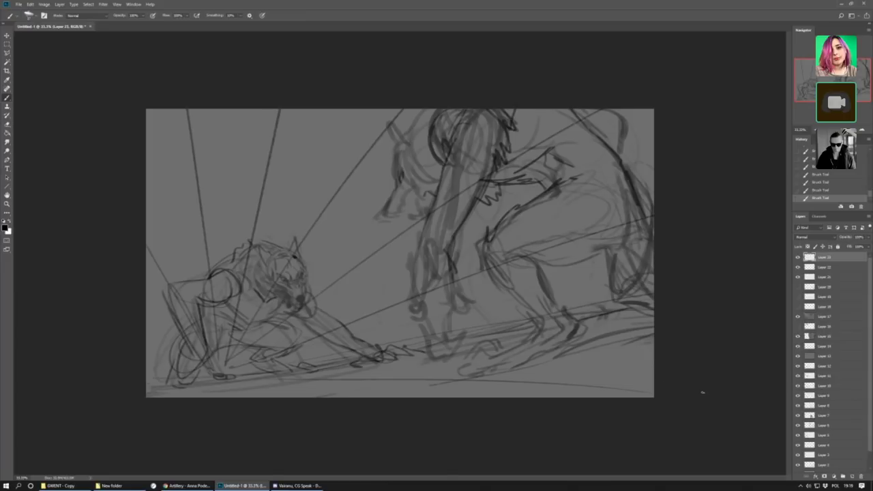
pyautogui.moveTo(862, 244); pyautogui.dragTo(848, 246)
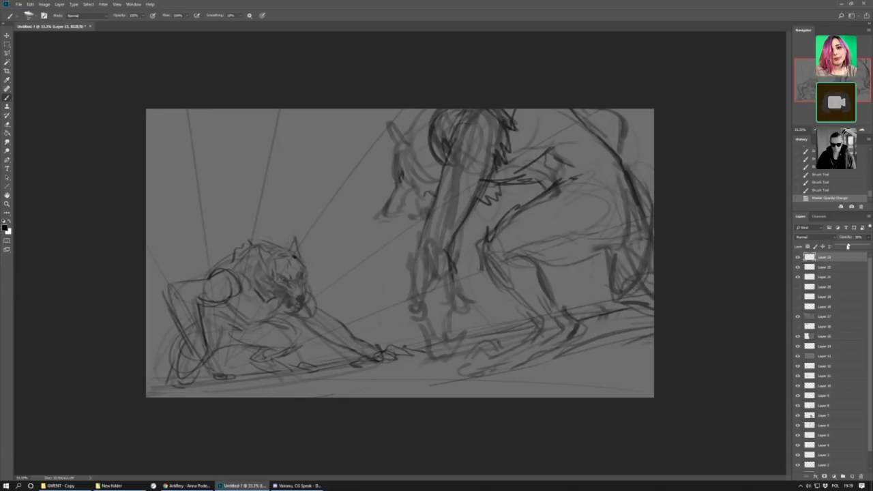
pyautogui.click(844, 477)
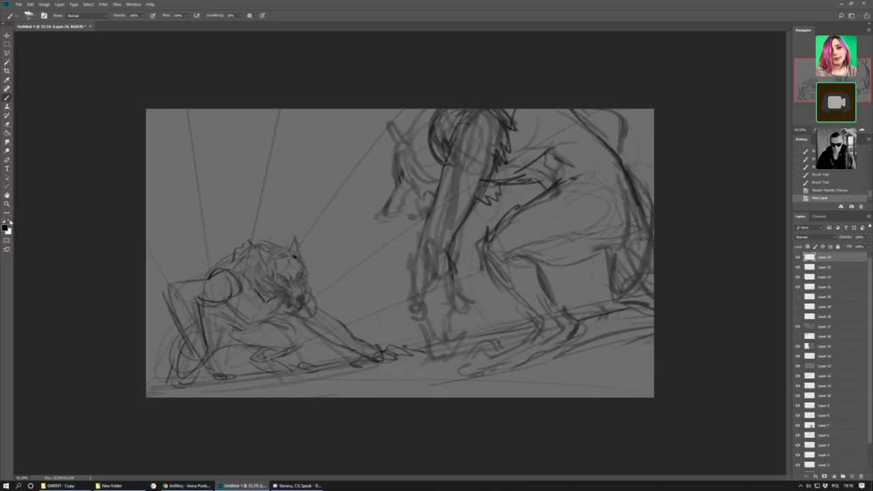
# Switch to white and paint zigzag and diagonal streaks above the small creature.
pyautogui.click(9, 222)
pyautogui.moveTo(252, 187)
pyautogui.mouseDown()
pyautogui.moveTo(274, 144)
pyautogui.moveTo(271, 179)
pyautogui.moveTo(301, 183)
pyautogui.moveTo(404, 134)
pyautogui.moveTo(350, 177)
pyautogui.moveTo(412, 138)
pyautogui.moveTo(336, 202)
pyautogui.mouseUp()
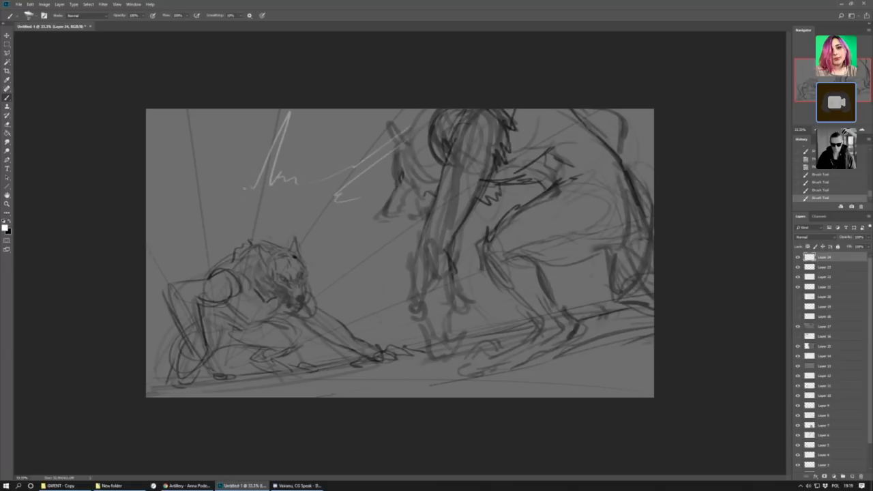
pyautogui.moveTo(243, 181); pyautogui.dragTo(226, 183)
pyautogui.moveTo(212, 227)
pyautogui.mouseDown()
pyautogui.moveTo(283, 212)
pyautogui.moveTo(277, 216)
pyautogui.moveTo(368, 109)
pyautogui.mouseUp()
pyautogui.moveTo(327, 170); pyautogui.dragTo(300, 214)
pyautogui.moveTo(314, 184); pyautogui.dragTo(397, 109)
pyautogui.moveTo(401, 143); pyautogui.dragTo(311, 245)
pyautogui.moveTo(390, 190); pyautogui.dragTo(302, 262)
pyautogui.moveTo(348, 211); pyautogui.dragTo(391, 188)
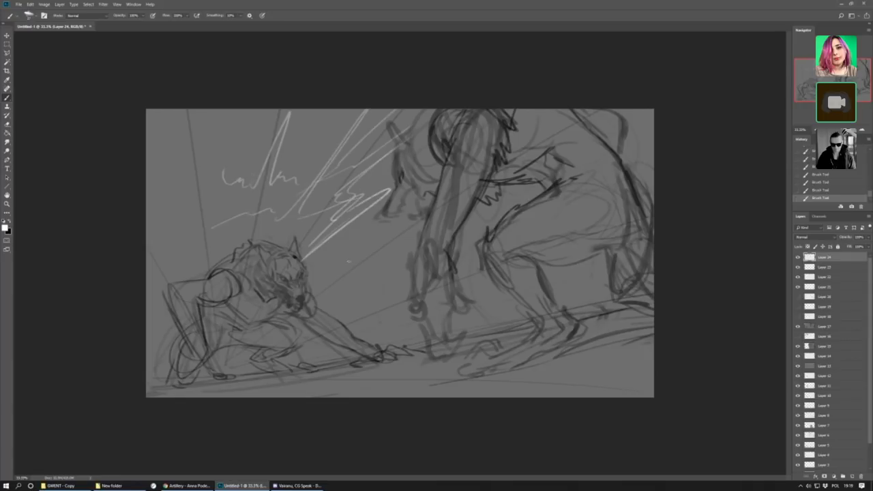
# Add a curling white streak at the left edge and light streaks toward the large beast.
pyautogui.moveTo(340, 276)
pyautogui.mouseDown()
pyautogui.moveTo(410, 243)
pyautogui.moveTo(340, 268)
pyautogui.mouseUp()
pyautogui.moveTo(226, 169); pyautogui.dragTo(212, 229)
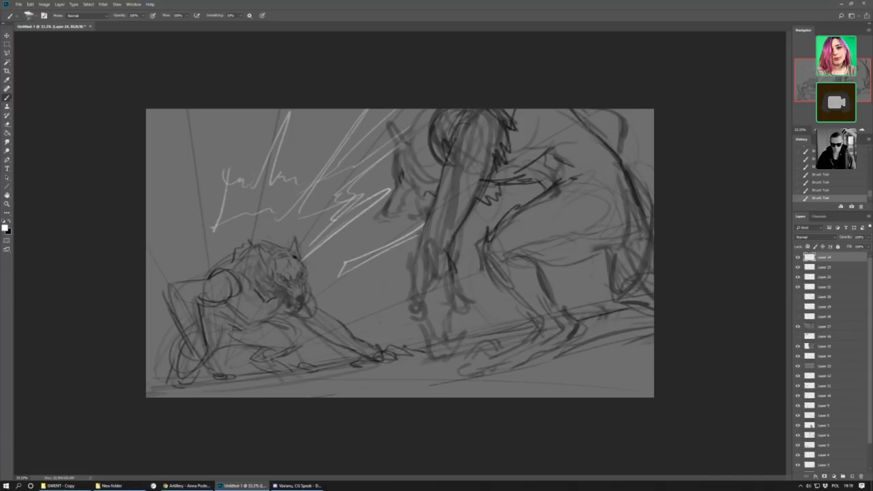
pyautogui.moveTo(161, 109)
pyautogui.mouseDown()
pyautogui.moveTo(172, 209)
pyautogui.moveTo(197, 232)
pyautogui.mouseUp()
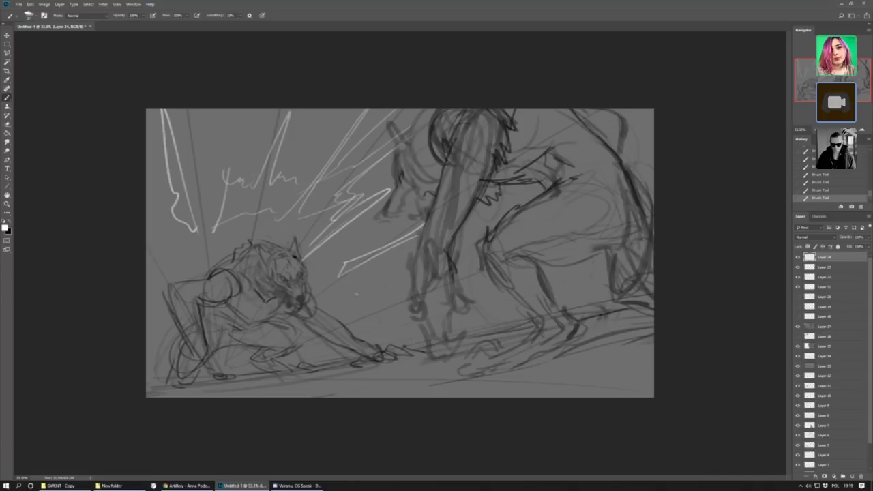
pyautogui.moveTo(356, 270)
pyautogui.mouseDown()
pyautogui.moveTo(316, 292)
pyautogui.moveTo(344, 264)
pyautogui.moveTo(417, 233)
pyautogui.mouseUp()
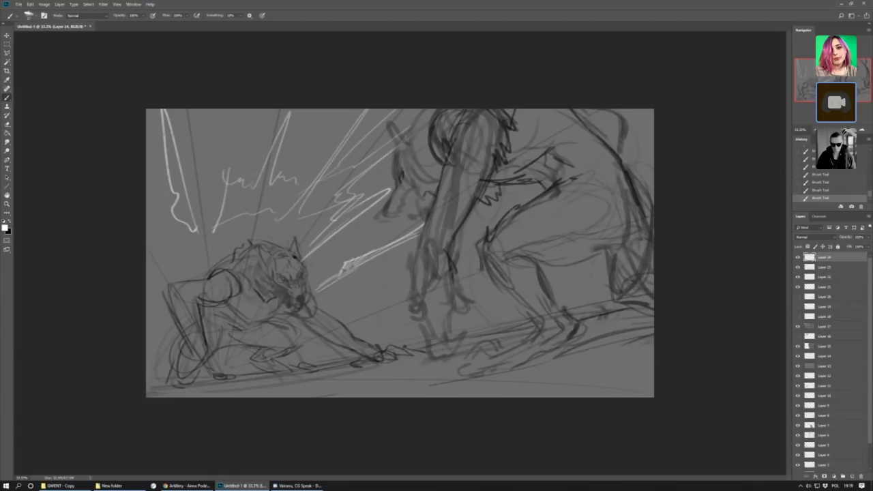
pyautogui.moveTo(321, 310)
pyautogui.mouseDown()
pyautogui.moveTo(384, 301)
pyautogui.moveTo(410, 289)
pyautogui.mouseUp()
pyautogui.moveTo(323, 309); pyautogui.dragTo(355, 314)
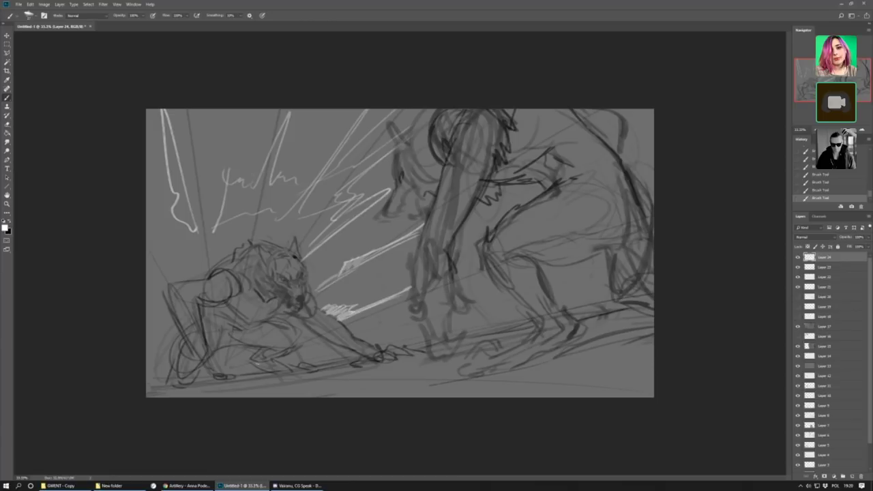
pyautogui.moveTo(299, 327); pyautogui.dragTo(313, 332)
# Hide the radiating guide lines and add white hatching at the left edge and beside earlier streaks.
pyautogui.click(798, 268)
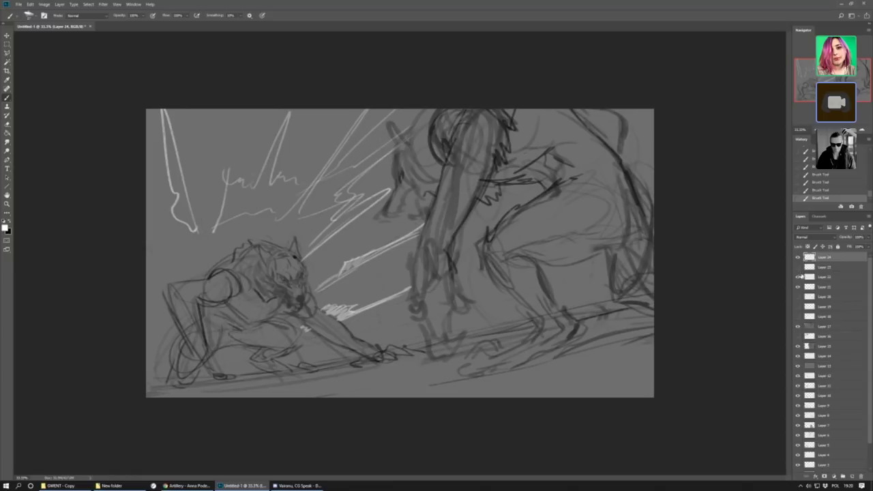
pyautogui.click(798, 257)
pyautogui.click(798, 257)
pyautogui.moveTo(164, 263)
pyautogui.mouseDown()
pyautogui.moveTo(157, 243)
pyautogui.moveTo(167, 260)
pyautogui.mouseUp()
pyautogui.moveTo(245, 170)
pyautogui.mouseDown()
pyautogui.moveTo(232, 183)
pyautogui.moveTo(198, 184)
pyautogui.moveTo(283, 204)
pyautogui.mouseUp()
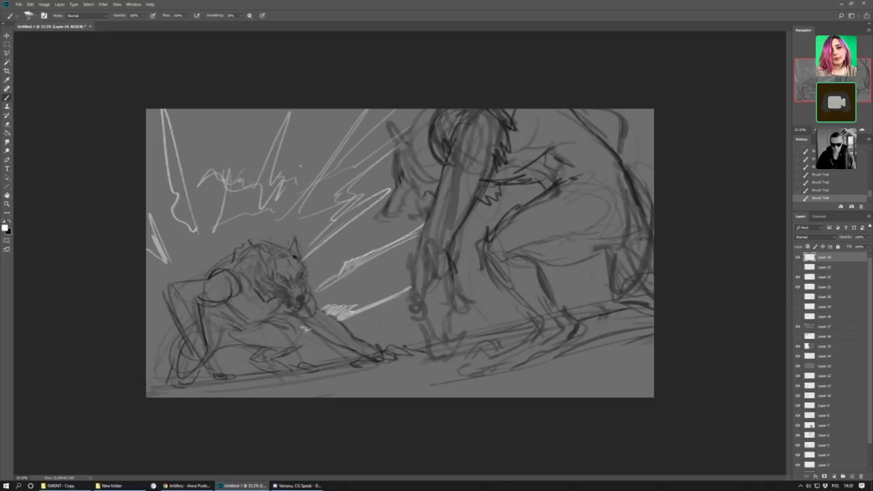
# Hide the white streaks, and on a new layer in black trace dark strokes on the beast's legs and body.
pyautogui.click(798, 257)
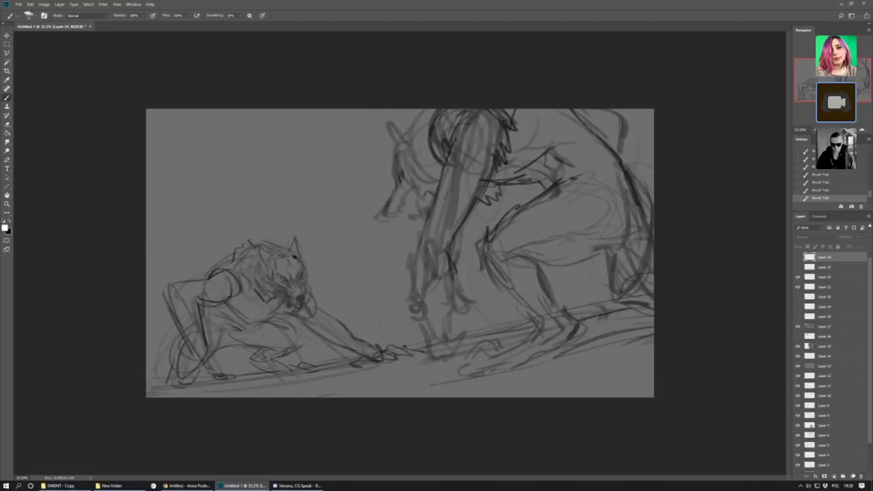
pyautogui.click(852, 477)
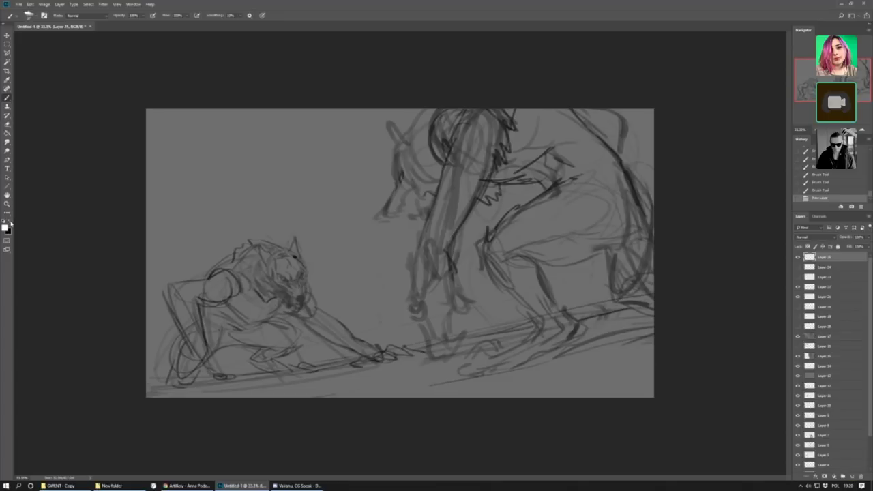
pyautogui.press('x')
pyautogui.moveTo(436, 196); pyautogui.dragTo(412, 292)
pyautogui.moveTo(430, 258); pyautogui.dragTo(425, 287)
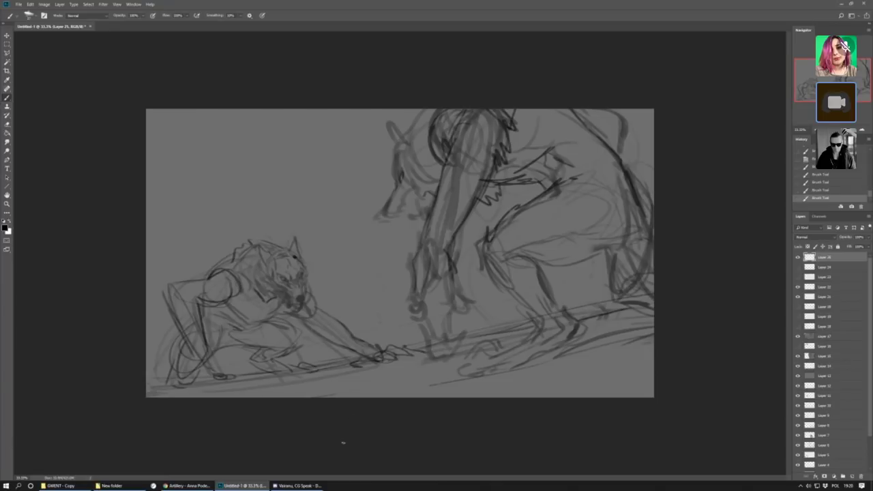
pyautogui.moveTo(536, 181); pyautogui.dragTo(543, 189)
pyautogui.moveTo(480, 240); pyautogui.dragTo(495, 289)
pyautogui.moveTo(578, 256)
pyautogui.mouseDown()
pyautogui.moveTo(592, 261)
pyautogui.moveTo(606, 292)
pyautogui.moveTo(574, 305)
pyautogui.mouseUp()
# Darken the rear leg and foot, trace the back contour to the top, outline the head and arm, and add Layer 26.
pyautogui.moveTo(626, 243); pyautogui.dragTo(621, 251)
pyautogui.moveTo(620, 275); pyautogui.dragTo(568, 307)
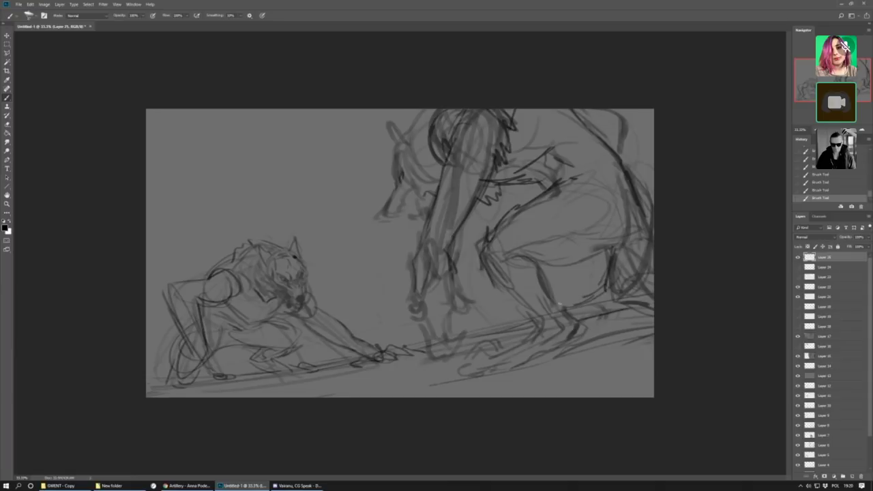
pyautogui.moveTo(619, 315); pyautogui.dragTo(591, 330)
pyautogui.moveTo(648, 234); pyautogui.dragTo(630, 309)
pyautogui.moveTo(647, 176); pyautogui.dragTo(637, 219)
pyautogui.moveTo(632, 158); pyautogui.dragTo(623, 176)
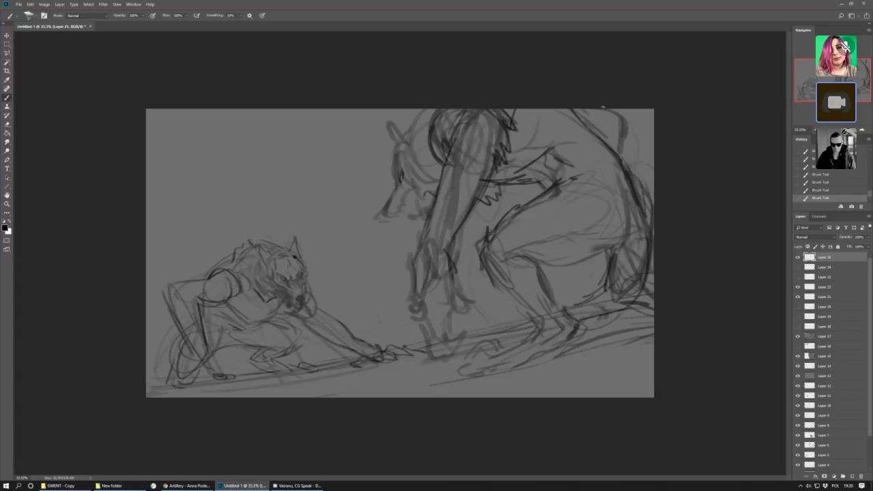
pyautogui.moveTo(621, 110); pyautogui.dragTo(608, 138)
pyautogui.moveTo(406, 165)
pyautogui.mouseDown()
pyautogui.moveTo(421, 202)
pyautogui.moveTo(411, 163)
pyautogui.mouseUp()
pyautogui.click(852, 477)
# Fill Layer 26 with flat gray using the Paint Bucket and lower its opacity.
pyautogui.press('i')
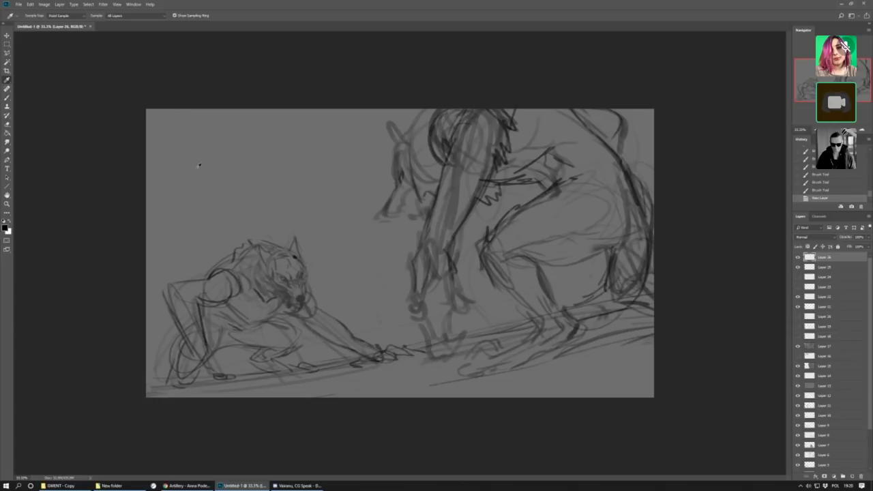
pyautogui.click(6, 133)
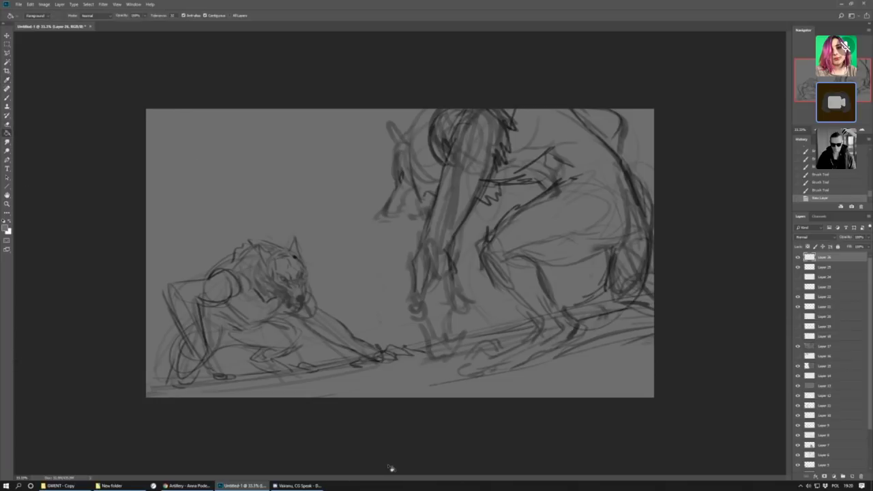
pyautogui.click(355, 228)
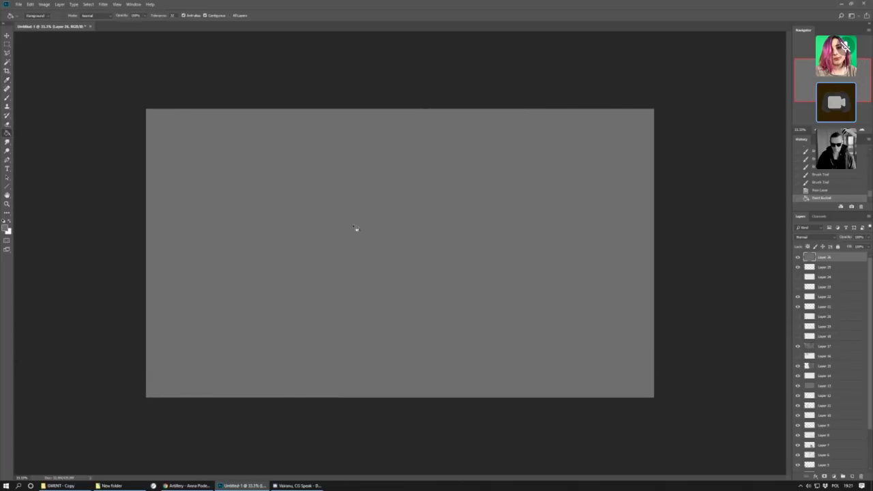
pyautogui.click(865, 236)
pyautogui.click(856, 247)
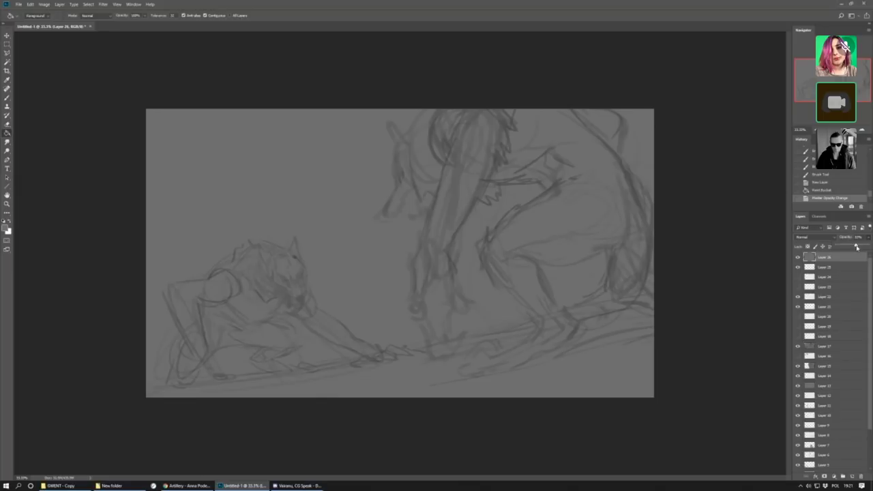
# Add empty Layer 27, reset colours to black and white, and return to the Brush.
pyautogui.click(852, 476)
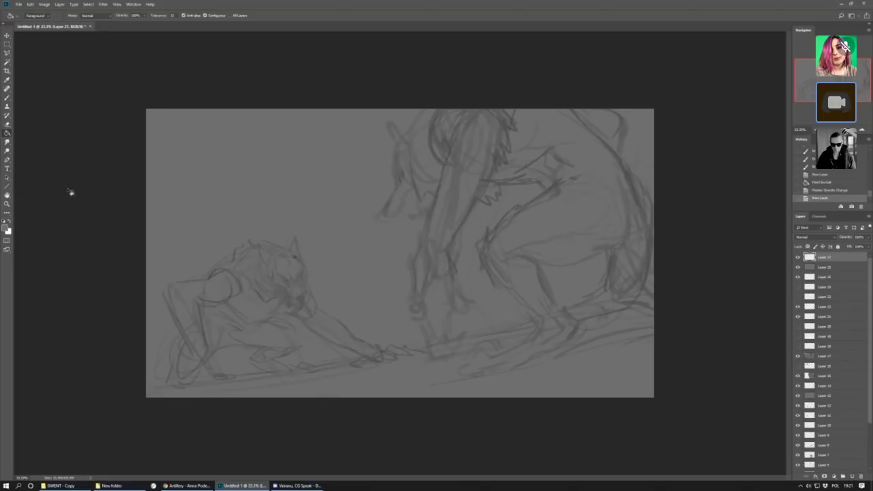
pyautogui.click(4, 222)
pyautogui.click(6, 97)
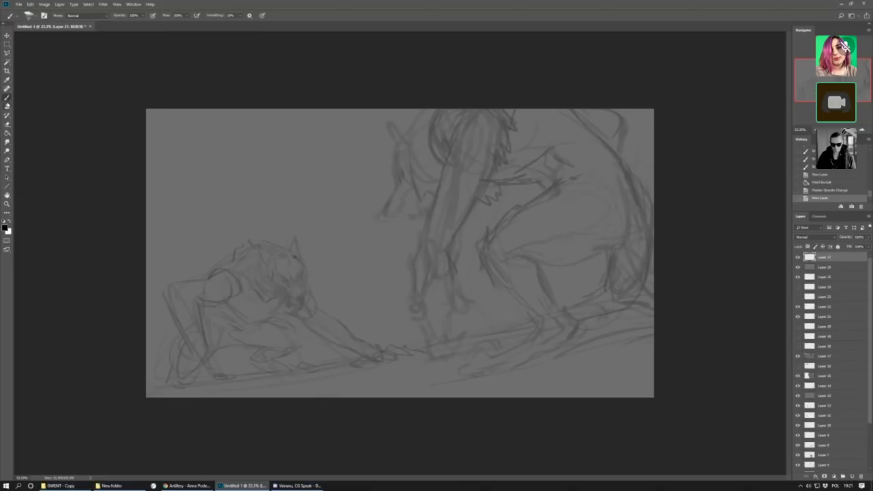
# Draw dark lines down the beast's arm, extending into the hand and claws.
pyautogui.moveTo(431, 258)
pyautogui.mouseDown()
pyautogui.moveTo(436, 286)
pyautogui.moveTo(415, 279)
pyautogui.moveTo(416, 260)
pyautogui.mouseUp()
pyautogui.moveTo(426, 215); pyautogui.dragTo(416, 254)
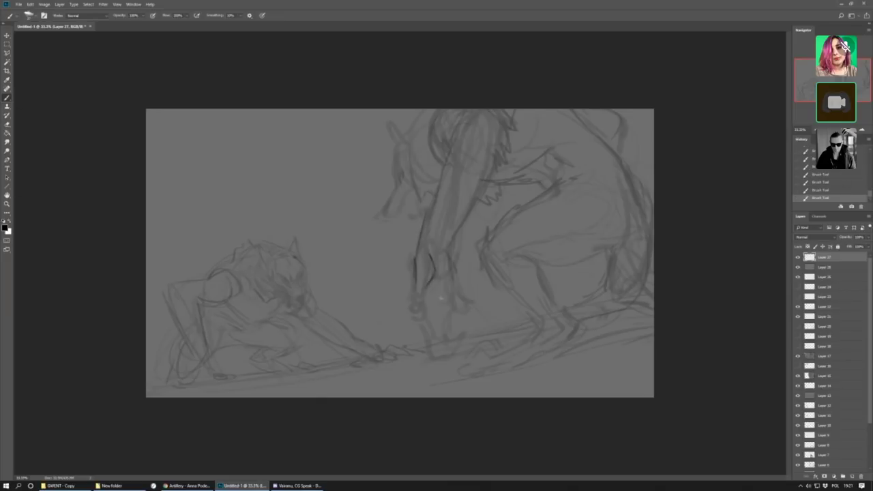
pyautogui.moveTo(431, 284)
pyautogui.mouseDown()
pyautogui.moveTo(443, 296)
pyautogui.moveTo(410, 304)
pyautogui.moveTo(426, 316)
pyautogui.moveTo(423, 325)
pyautogui.moveTo(439, 321)
pyautogui.moveTo(432, 325)
pyautogui.moveTo(432, 316)
pyautogui.mouseUp()
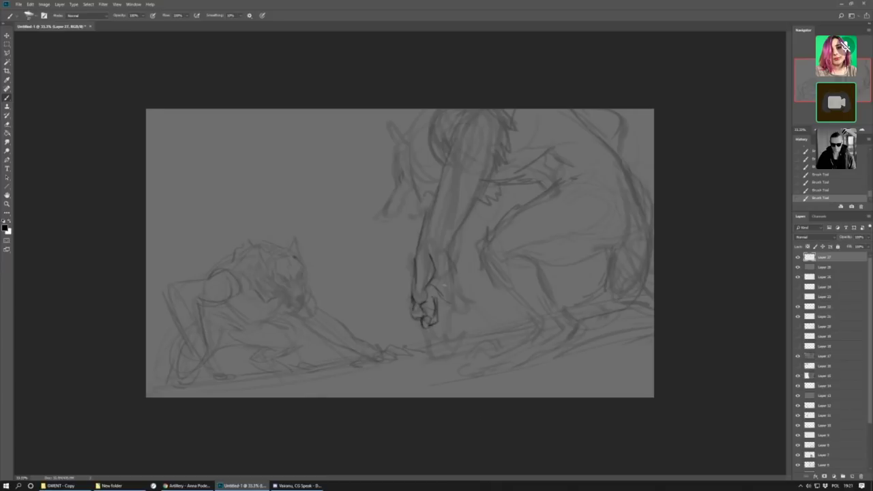
pyautogui.moveTo(415, 319); pyautogui.dragTo(440, 356)
pyautogui.moveTo(433, 325)
pyautogui.mouseDown()
pyautogui.moveTo(453, 358)
pyautogui.moveTo(464, 343)
pyautogui.moveTo(423, 345)
pyautogui.moveTo(446, 328)
pyautogui.moveTo(445, 344)
pyautogui.moveTo(462, 360)
pyautogui.moveTo(471, 334)
pyautogui.mouseUp()
pyautogui.moveTo(444, 319)
pyautogui.mouseDown()
pyautogui.moveTo(448, 338)
pyautogui.moveTo(447, 324)
pyautogui.mouseUp()
pyautogui.moveTo(446, 289)
pyautogui.mouseDown()
pyautogui.moveTo(452, 310)
pyautogui.moveTo(462, 309)
pyautogui.moveTo(448, 321)
pyautogui.moveTo(460, 322)
pyautogui.moveTo(459, 336)
pyautogui.moveTo(453, 301)
pyautogui.mouseUp()
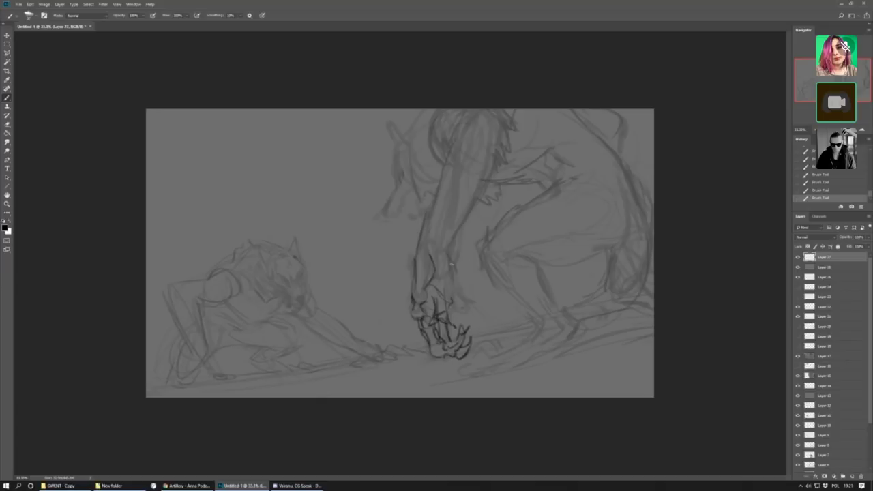
# Trace the forearm's contour and detail the wrist, hand outline and claw tips.
pyautogui.moveTo(451, 265); pyautogui.dragTo(450, 236)
pyautogui.moveTo(417, 268); pyautogui.dragTo(428, 210)
pyautogui.moveTo(430, 221); pyautogui.dragTo(437, 192)
pyautogui.moveTo(436, 248); pyautogui.dragTo(433, 242)
pyautogui.moveTo(450, 291); pyautogui.dragTo(454, 297)
pyautogui.moveTo(457, 267)
pyautogui.mouseDown()
pyautogui.moveTo(472, 311)
pyautogui.moveTo(455, 276)
pyautogui.moveTo(478, 307)
pyautogui.mouseUp()
pyautogui.moveTo(470, 304); pyautogui.dragTo(453, 303)
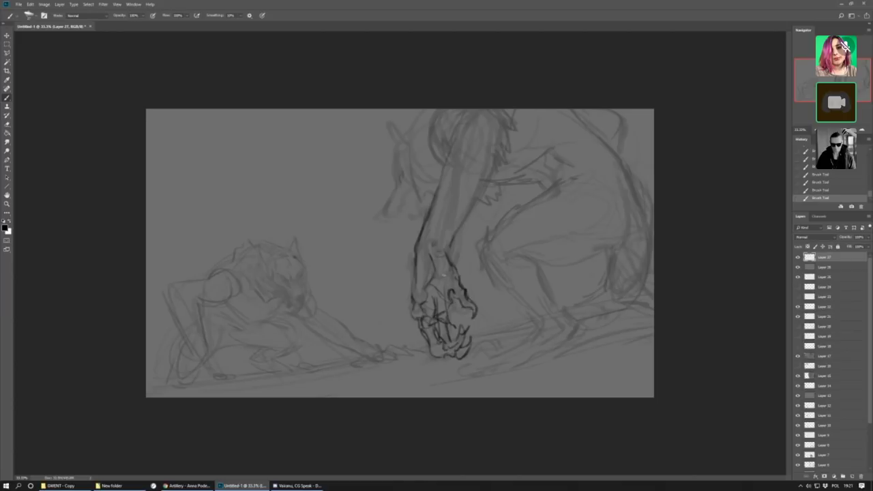
pyautogui.moveTo(439, 274); pyautogui.dragTo(446, 285)
pyautogui.moveTo(470, 322); pyautogui.dragTo(467, 337)
pyautogui.moveTo(440, 262); pyautogui.dragTo(444, 274)
pyautogui.moveTo(434, 224); pyautogui.dragTo(442, 242)
# Trace both arm edges up to the shoulder and hatch fur across the shoulder and upper arm.
pyautogui.moveTo(441, 188); pyautogui.dragTo(462, 125)
pyautogui.moveTo(474, 208)
pyautogui.mouseDown()
pyautogui.moveTo(451, 240)
pyautogui.moveTo(459, 228)
pyautogui.mouseUp()
pyautogui.moveTo(482, 184); pyautogui.dragTo(474, 200)
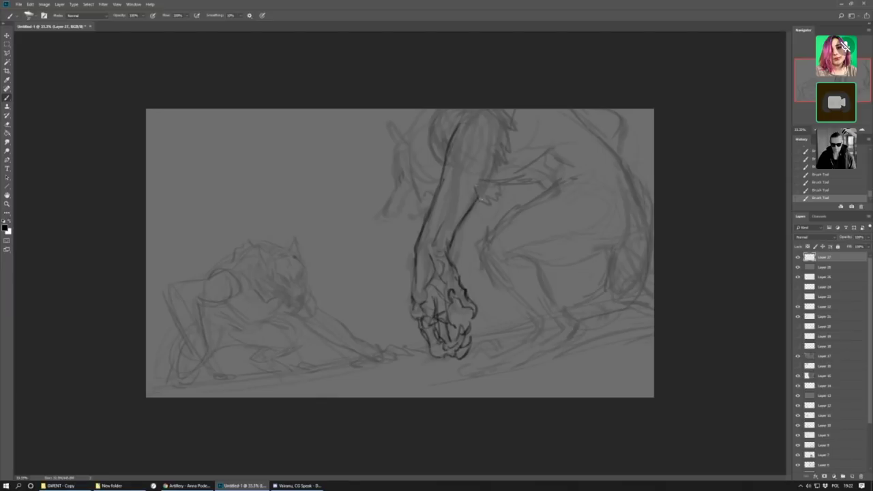
pyautogui.moveTo(488, 167)
pyautogui.mouseDown()
pyautogui.moveTo(481, 210)
pyautogui.moveTo(489, 195)
pyautogui.mouseUp()
pyautogui.moveTo(510, 142)
pyautogui.mouseDown()
pyautogui.moveTo(498, 176)
pyautogui.moveTo(464, 197)
pyautogui.mouseUp()
pyautogui.moveTo(468, 193); pyautogui.dragTo(458, 208)
pyautogui.moveTo(483, 154)
pyautogui.mouseDown()
pyautogui.moveTo(501, 119)
pyautogui.moveTo(511, 159)
pyautogui.moveTo(506, 131)
pyautogui.moveTo(518, 139)
pyautogui.moveTo(520, 130)
pyautogui.moveTo(500, 104)
pyautogui.moveTo(482, 128)
pyautogui.mouseUp()
pyautogui.moveTo(496, 118)
pyautogui.mouseDown()
pyautogui.moveTo(524, 129)
pyautogui.moveTo(515, 117)
pyautogui.moveTo(540, 147)
pyautogui.mouseUp()
pyautogui.moveTo(524, 113); pyautogui.dragTo(536, 109)
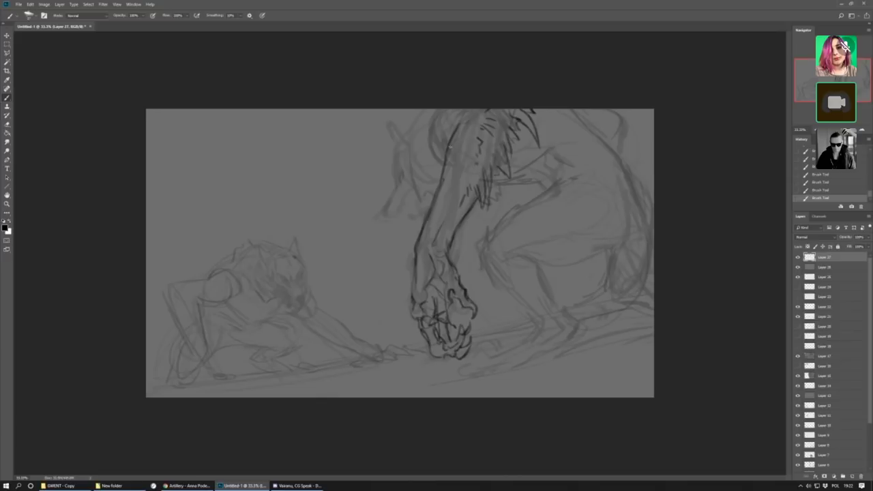
pyautogui.moveTo(454, 125)
pyautogui.mouseDown()
pyautogui.moveTo(450, 144)
pyautogui.moveTo(434, 144)
pyautogui.mouseUp()
pyautogui.moveTo(441, 111)
pyautogui.mouseDown()
pyautogui.moveTo(444, 162)
pyautogui.moveTo(470, 176)
pyautogui.mouseUp()
pyautogui.moveTo(498, 118); pyautogui.dragTo(488, 148)
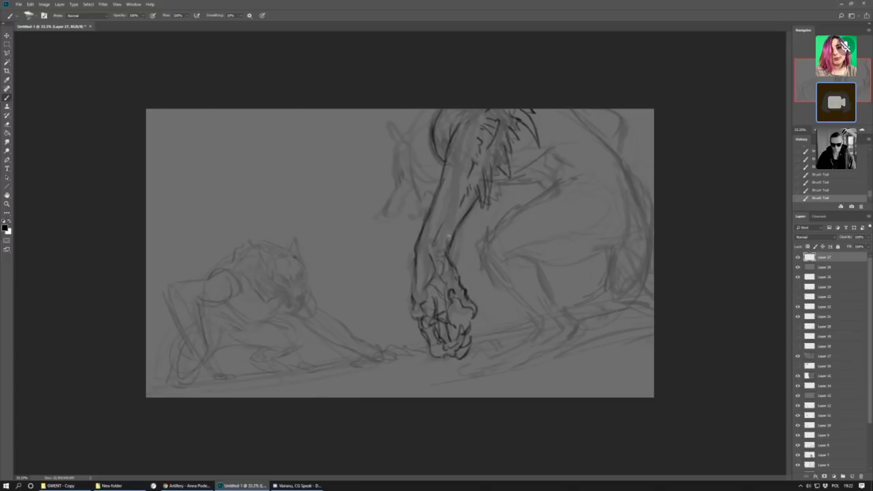
pyautogui.moveTo(449, 236)
pyautogui.mouseDown()
pyautogui.moveTo(445, 254)
pyautogui.moveTo(462, 213)
pyautogui.mouseUp()
# Sketch dark lines across the beast's chest and along its leg curves.
pyautogui.moveTo(482, 249)
pyautogui.mouseDown()
pyautogui.moveTo(519, 201)
pyautogui.moveTo(572, 174)
pyautogui.moveTo(582, 200)
pyautogui.moveTo(480, 262)
pyautogui.moveTo(534, 337)
pyautogui.mouseUp()
pyautogui.moveTo(505, 255)
pyautogui.mouseDown()
pyautogui.moveTo(525, 257)
pyautogui.moveTo(567, 310)
pyautogui.mouseUp()
pyautogui.moveTo(533, 252)
pyautogui.mouseDown()
pyautogui.moveTo(557, 250)
pyautogui.moveTo(550, 241)
pyautogui.moveTo(550, 262)
pyautogui.moveTo(562, 259)
pyautogui.moveTo(546, 257)
pyautogui.moveTo(565, 266)
pyautogui.moveTo(611, 242)
pyautogui.mouseUp()
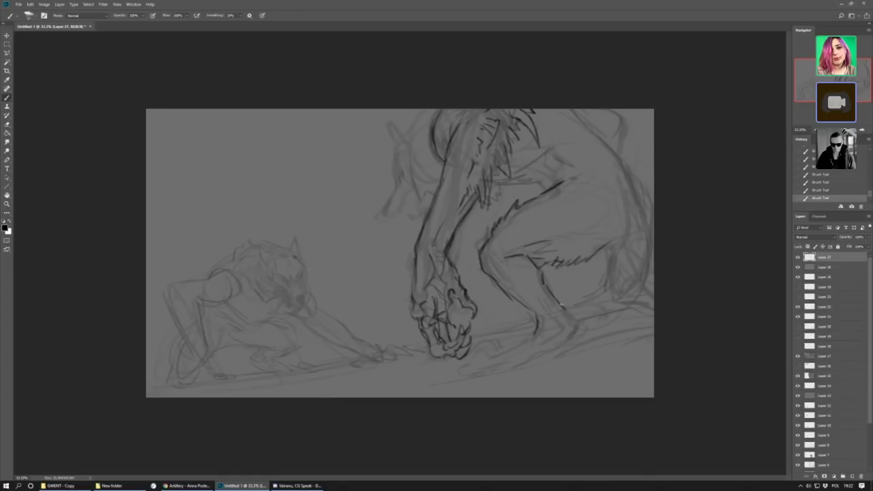
pyautogui.moveTo(579, 315)
pyautogui.mouseDown()
pyautogui.moveTo(582, 324)
pyautogui.moveTo(534, 330)
pyautogui.moveTo(498, 356)
pyautogui.moveTo(480, 357)
pyautogui.moveTo(487, 350)
pyautogui.moveTo(489, 374)
pyautogui.moveTo(521, 365)
pyautogui.moveTo(456, 383)
pyautogui.mouseUp()
# Draw the ground line beneath the paw, toe lines and rear-ankle strokes.
pyautogui.moveTo(490, 381)
pyautogui.mouseDown()
pyautogui.moveTo(435, 390)
pyautogui.moveTo(551, 370)
pyautogui.mouseUp()
pyautogui.moveTo(471, 367)
pyautogui.mouseDown()
pyautogui.moveTo(467, 375)
pyautogui.moveTo(484, 345)
pyautogui.moveTo(502, 347)
pyautogui.moveTo(496, 342)
pyautogui.mouseUp()
pyautogui.moveTo(497, 349)
pyautogui.mouseDown()
pyautogui.moveTo(511, 343)
pyautogui.moveTo(453, 375)
pyautogui.mouseUp()
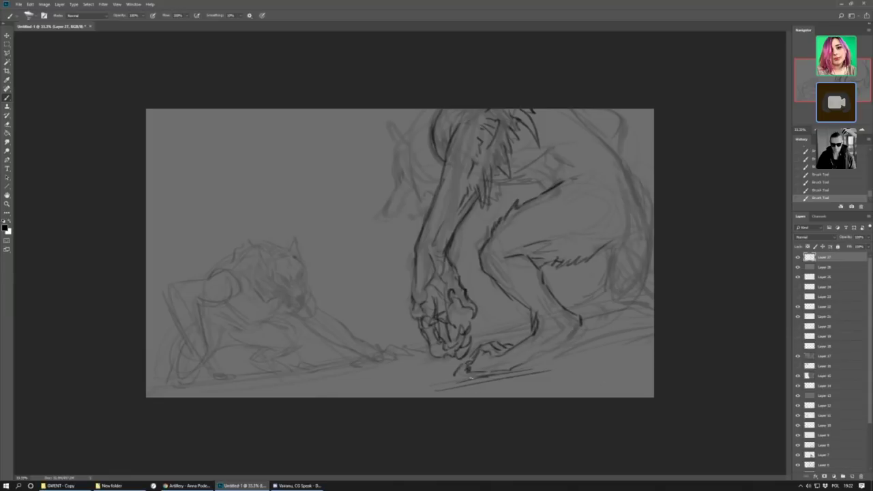
pyautogui.moveTo(560, 311)
pyautogui.mouseDown()
pyautogui.moveTo(529, 350)
pyautogui.moveTo(543, 347)
pyautogui.moveTo(519, 370)
pyautogui.moveTo(539, 358)
pyautogui.moveTo(440, 391)
pyautogui.mouseUp()
pyautogui.moveTo(508, 373); pyautogui.dragTo(442, 390)
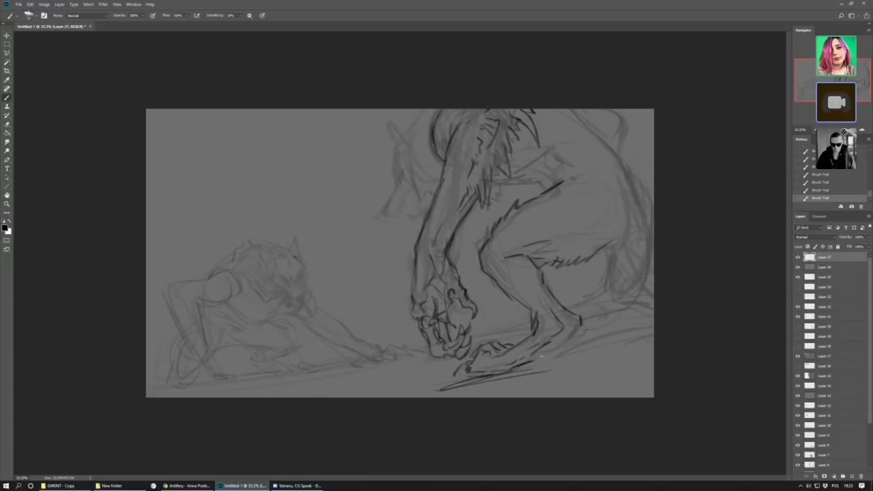
# Outline the rear foot, curve the hip and add detail to the front foot.
pyautogui.moveTo(570, 339); pyautogui.dragTo(541, 358)
pyautogui.moveTo(521, 273); pyautogui.dragTo(510, 286)
pyautogui.moveTo(609, 190)
pyautogui.mouseDown()
pyautogui.moveTo(598, 233)
pyautogui.moveTo(606, 217)
pyautogui.mouseUp()
pyautogui.moveTo(477, 348); pyautogui.dragTo(516, 346)
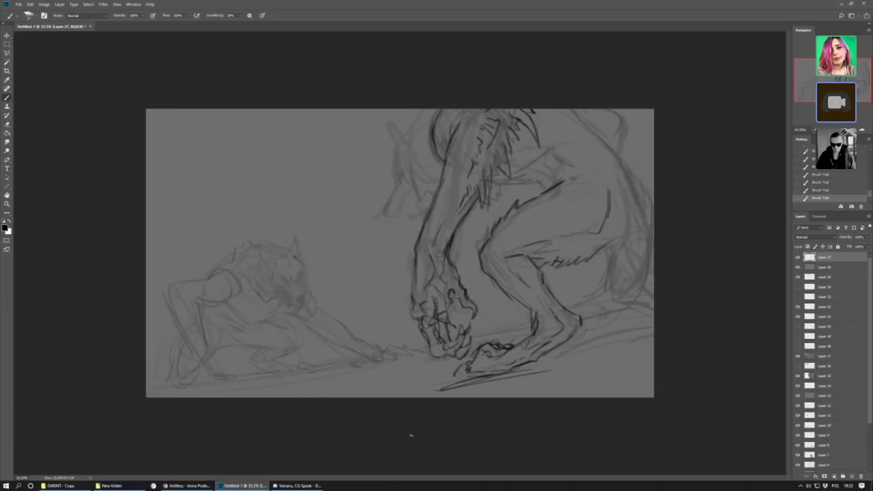
# Compare the linework layer on and off, then fade the hand's dark lines with the Eraser.
pyautogui.click(798, 257)
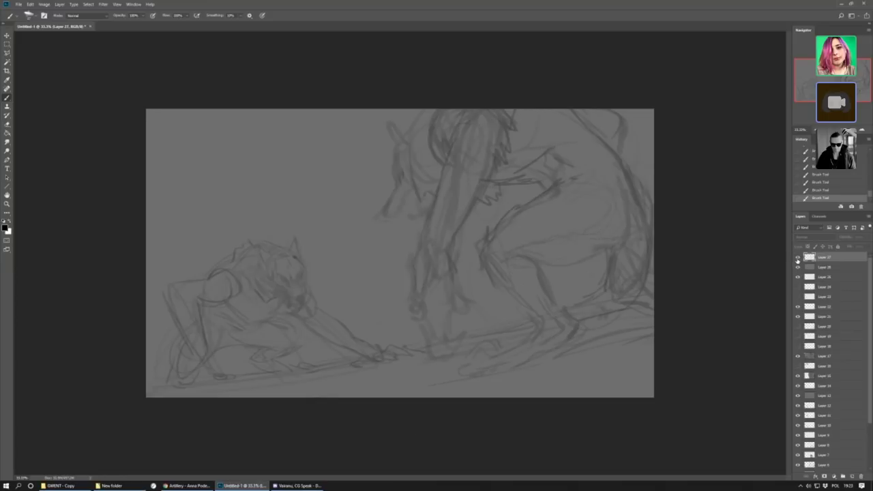
pyautogui.click(798, 257)
pyautogui.click(6, 125)
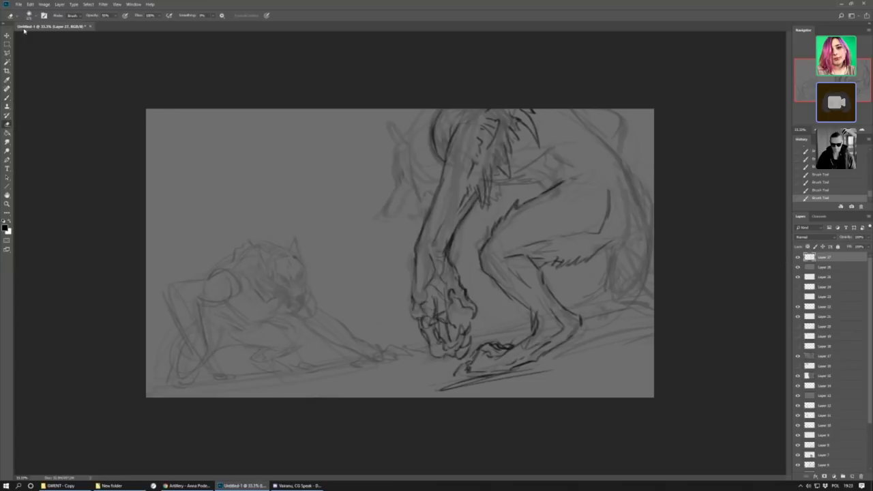
pyautogui.rightClick(63, 126)
pyautogui.moveTo(450, 341)
pyautogui.mouseDown()
pyautogui.moveTo(414, 253)
pyautogui.moveTo(419, 285)
pyautogui.moveTo(463, 292)
pyautogui.mouseUp()
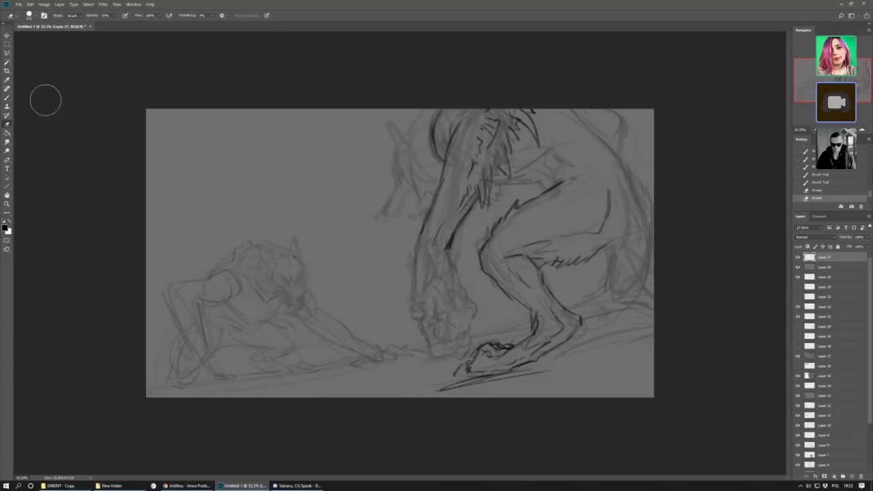
pyautogui.click(7, 98)
# Brush dark strokes around the head and hatch the shoulder and upper arm.
pyautogui.moveTo(435, 178)
pyautogui.mouseDown()
pyautogui.moveTo(419, 196)
pyautogui.moveTo(414, 146)
pyautogui.mouseUp()
pyautogui.moveTo(420, 120); pyautogui.dragTo(414, 155)
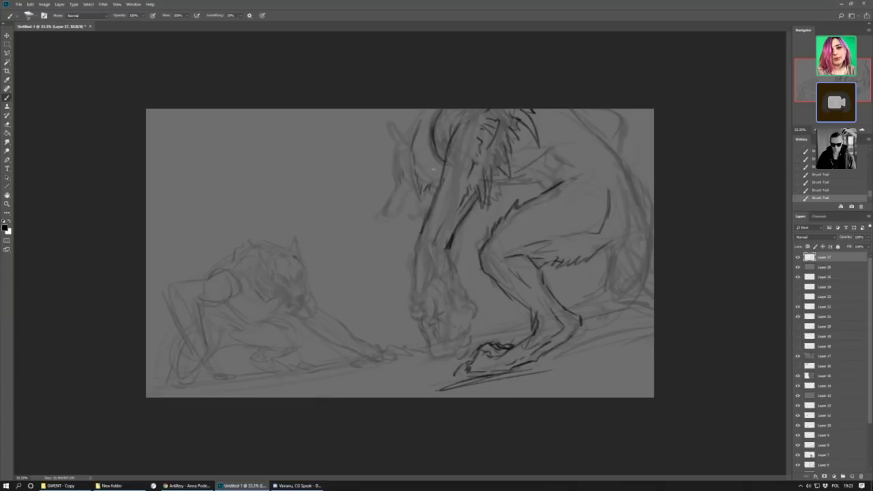
pyautogui.moveTo(490, 182)
pyautogui.mouseDown()
pyautogui.moveTo(526, 182)
pyautogui.moveTo(495, 191)
pyautogui.moveTo(529, 184)
pyautogui.moveTo(561, 157)
pyautogui.mouseUp()
pyautogui.moveTo(529, 188)
pyautogui.mouseDown()
pyautogui.moveTo(578, 165)
pyautogui.moveTo(569, 182)
pyautogui.mouseUp()
pyautogui.moveTo(523, 158); pyautogui.dragTo(545, 154)
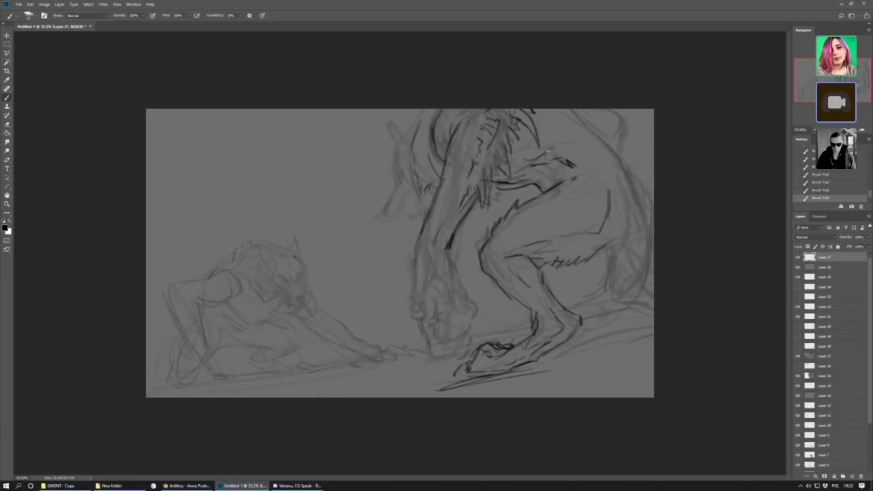
# Trace the back contour, line the back leg and shade the back thigh.
pyautogui.moveTo(570, 110)
pyautogui.mouseDown()
pyautogui.moveTo(589, 123)
pyautogui.moveTo(568, 118)
pyautogui.moveTo(582, 134)
pyautogui.mouseUp()
pyautogui.moveTo(578, 110); pyautogui.dragTo(603, 137)
pyautogui.moveTo(597, 130); pyautogui.dragTo(643, 205)
pyautogui.moveTo(596, 256); pyautogui.dragTo(617, 233)
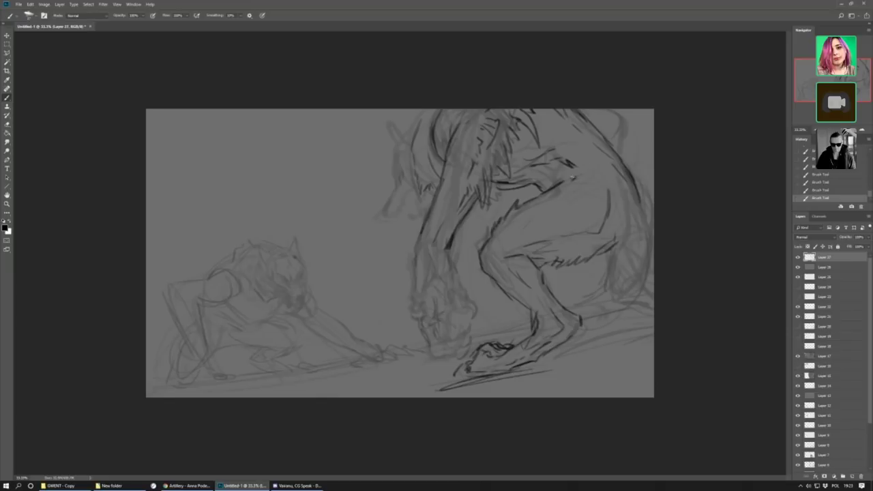
pyautogui.moveTo(571, 166); pyautogui.dragTo(577, 178)
pyautogui.moveTo(569, 173); pyautogui.dragTo(561, 185)
pyautogui.moveTo(617, 238); pyautogui.dragTo(625, 210)
# Add chest and arm lines, hatch the hind leg, outline the tail and darken the head.
pyautogui.moveTo(452, 241); pyautogui.dragTo(443, 257)
pyautogui.moveTo(438, 249)
pyautogui.mouseDown()
pyautogui.moveTo(416, 318)
pyautogui.moveTo(452, 267)
pyautogui.moveTo(447, 256)
pyautogui.moveTo(457, 284)
pyautogui.mouseUp()
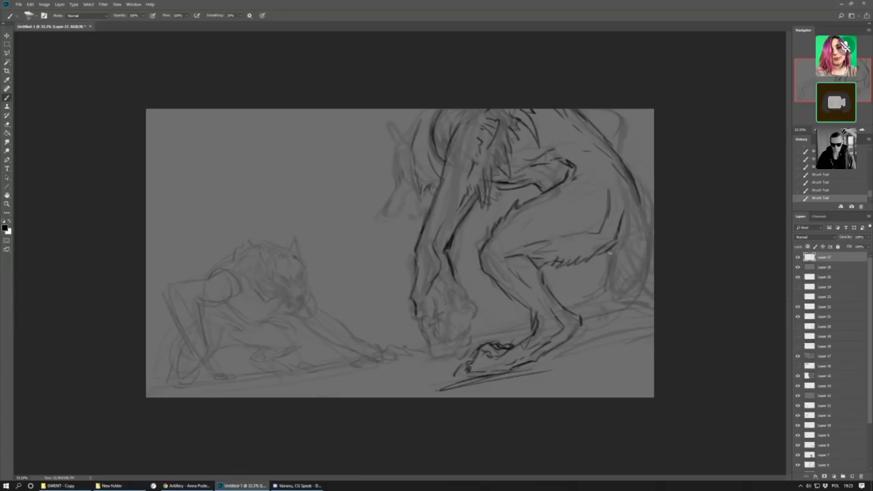
pyautogui.moveTo(609, 253); pyautogui.dragTo(605, 269)
pyautogui.moveTo(640, 198); pyautogui.dragTo(652, 228)
pyautogui.moveTo(607, 290); pyautogui.dragTo(592, 307)
pyautogui.moveTo(599, 112)
pyautogui.mouseDown()
pyautogui.moveTo(626, 123)
pyautogui.moveTo(625, 161)
pyautogui.mouseUp()
pyautogui.moveTo(611, 120); pyautogui.dragTo(625, 153)
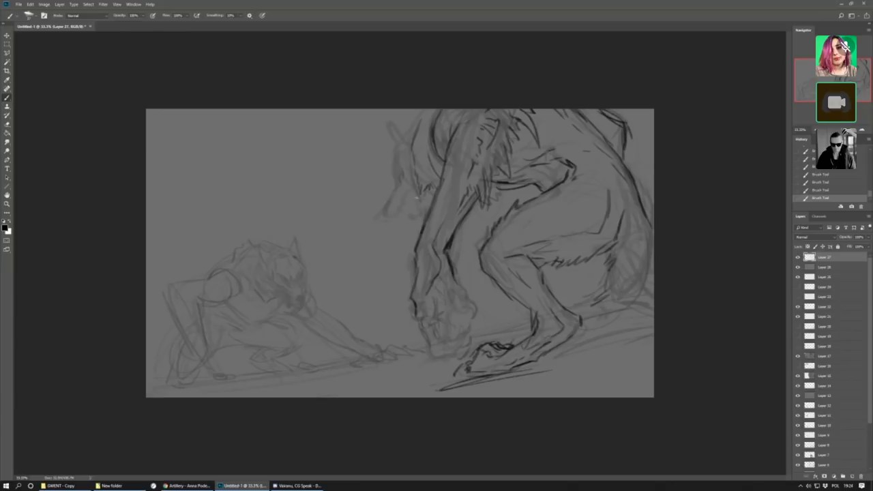
pyautogui.moveTo(396, 181); pyautogui.dragTo(392, 158)
# Dismiss the brush presets and darken the beast's head outline.
pyautogui.click(30, 17)
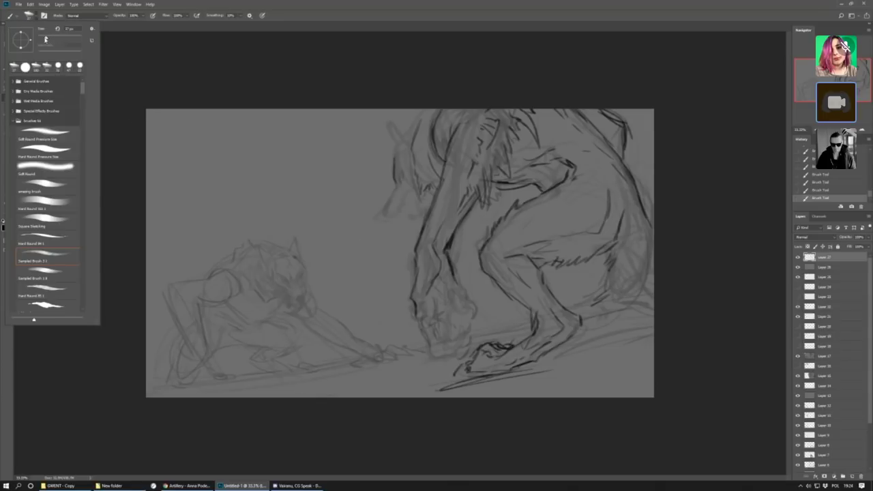
pyautogui.press('Return')
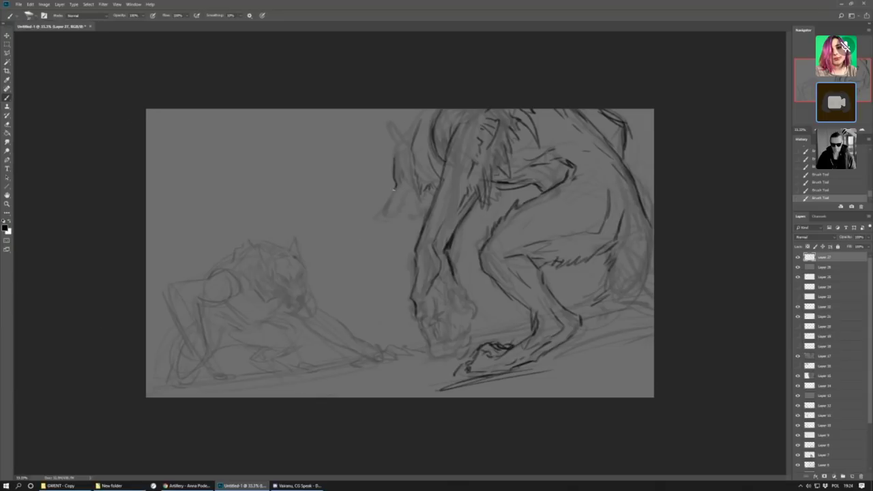
pyautogui.moveTo(394, 195); pyautogui.dragTo(390, 201)
pyautogui.moveTo(401, 172); pyautogui.dragTo(399, 182)
# Draw the haunch's long curve with fur strokes, then refine the back, snout and head.
pyautogui.moveTo(584, 318)
pyautogui.mouseDown()
pyautogui.moveTo(631, 311)
pyautogui.moveTo(652, 239)
pyautogui.moveTo(632, 240)
pyautogui.moveTo(638, 284)
pyautogui.moveTo(649, 228)
pyautogui.moveTo(652, 240)
pyautogui.mouseUp()
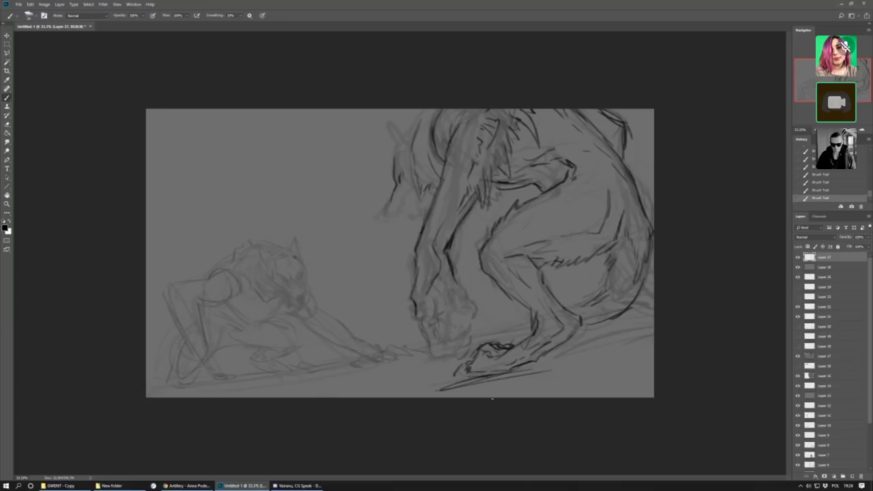
pyautogui.moveTo(532, 263)
pyautogui.mouseDown()
pyautogui.moveTo(546, 257)
pyautogui.moveTo(523, 253)
pyautogui.moveTo(497, 265)
pyautogui.mouseUp()
pyautogui.moveTo(585, 181); pyautogui.dragTo(580, 194)
pyautogui.moveTo(392, 207); pyautogui.dragTo(391, 211)
pyautogui.moveTo(401, 184)
pyautogui.mouseDown()
pyautogui.moveTo(397, 189)
pyautogui.moveTo(401, 180)
pyautogui.mouseUp()
# Present the Artillery deck full screen from slide 43's eight-illustration grid.
pyautogui.click(185, 486)
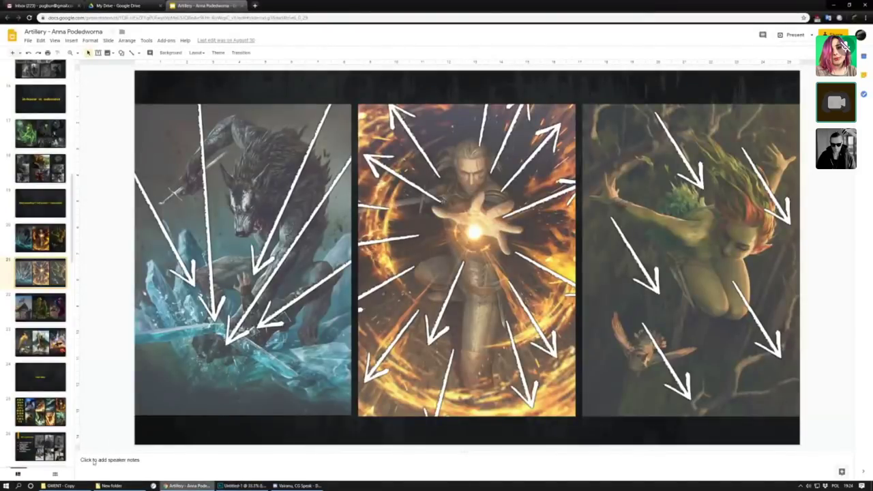
pyautogui.scroll(-15, 61, 317)
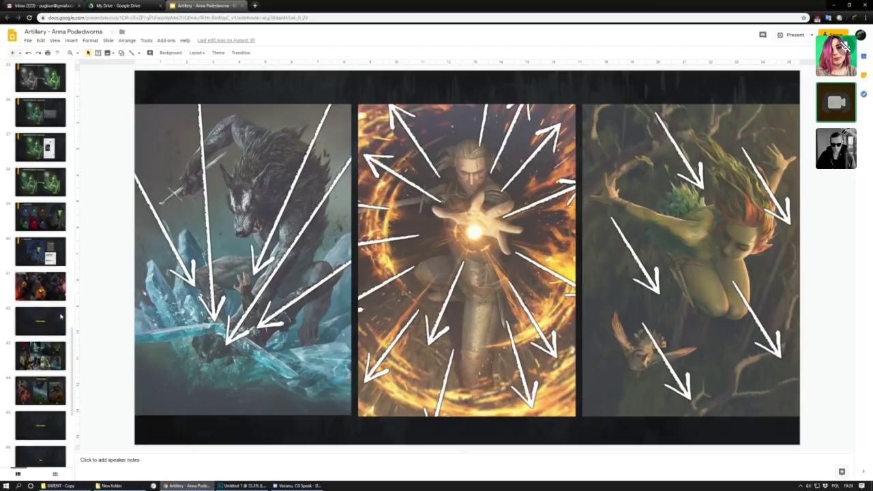
pyautogui.scroll(3, 46, 344)
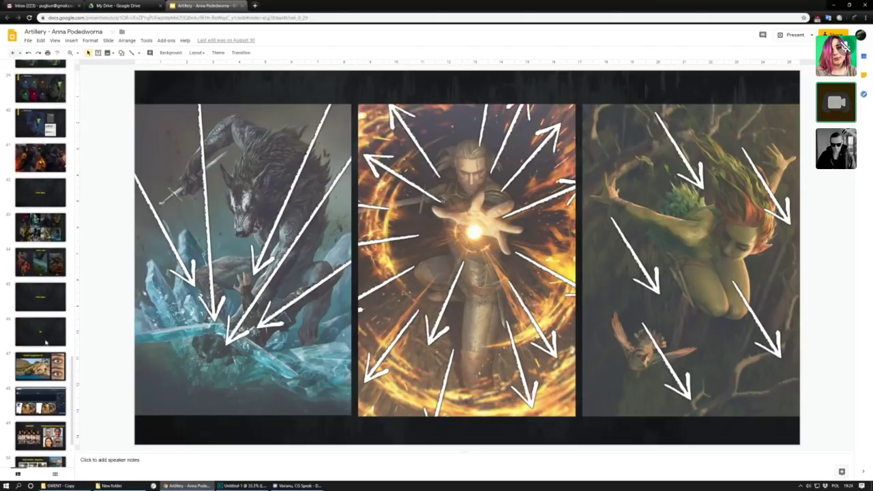
pyautogui.click(46, 240)
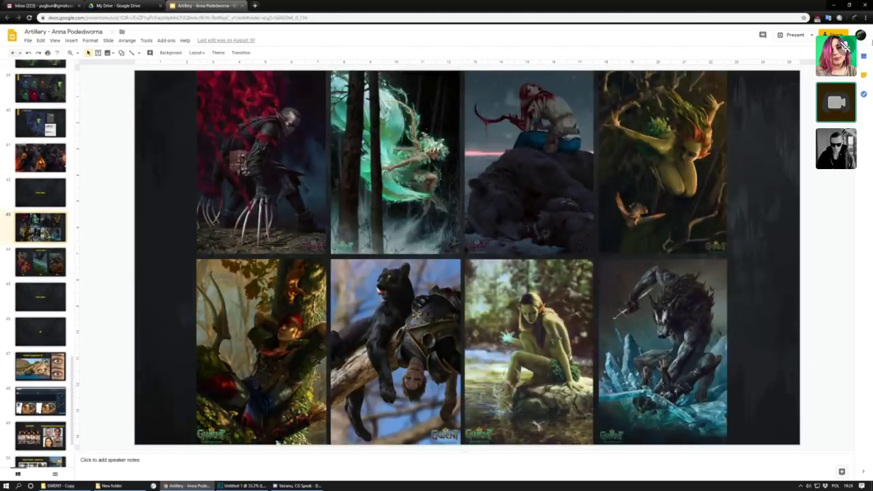
pyautogui.click(793, 36)
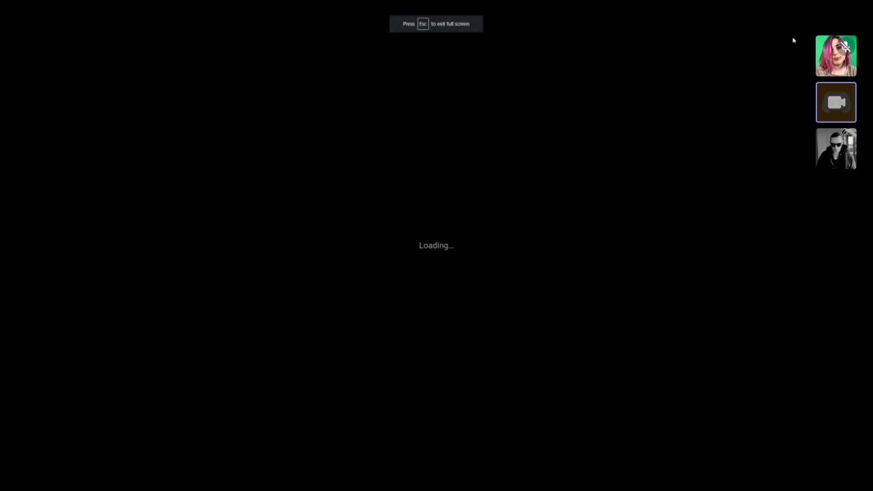
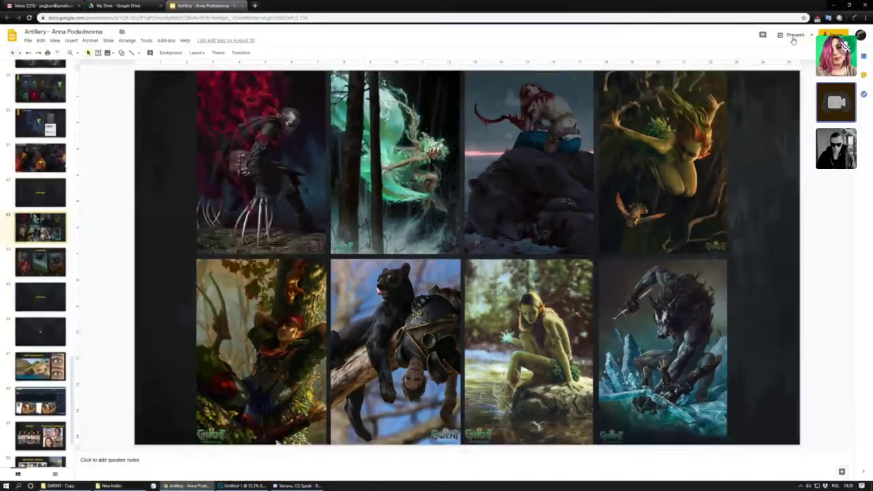
# Switch from the Google Slides reference board back to the werewolf sketch in Photoshop.
pyautogui.hotkey('alt', 'Tab')
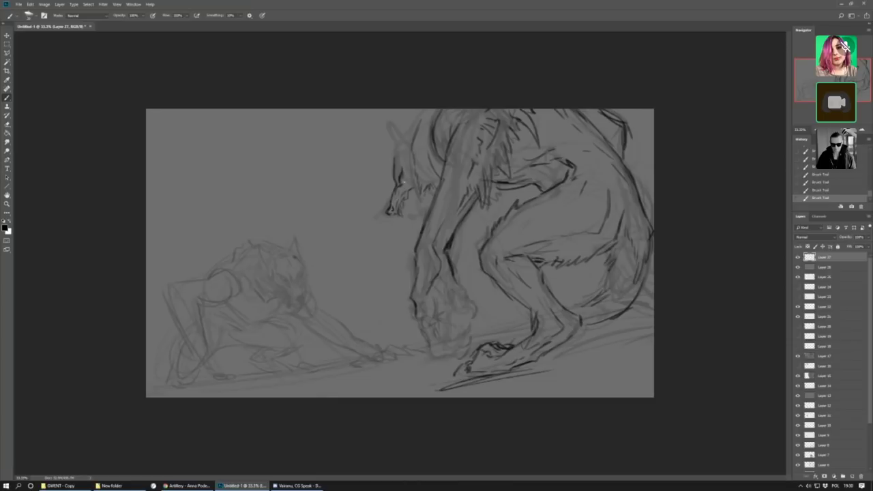
# Sample a light tone from the sketch and paint a light touch near the wolf's face.
pyautogui.press('x')
pyautogui.press('i')
pyautogui.press('b')
pyautogui.moveTo(402, 168); pyautogui.dragTo(402, 176)
pyautogui.click(13, 220)
# Add dark strokes at the wolf's jaw, ear and hand, and extend the head outline upward.
pyautogui.moveTo(419, 196)
pyautogui.mouseDown()
pyautogui.moveTo(423, 217)
pyautogui.moveTo(432, 190)
pyautogui.mouseUp()
pyautogui.moveTo(402, 159); pyautogui.dragTo(400, 151)
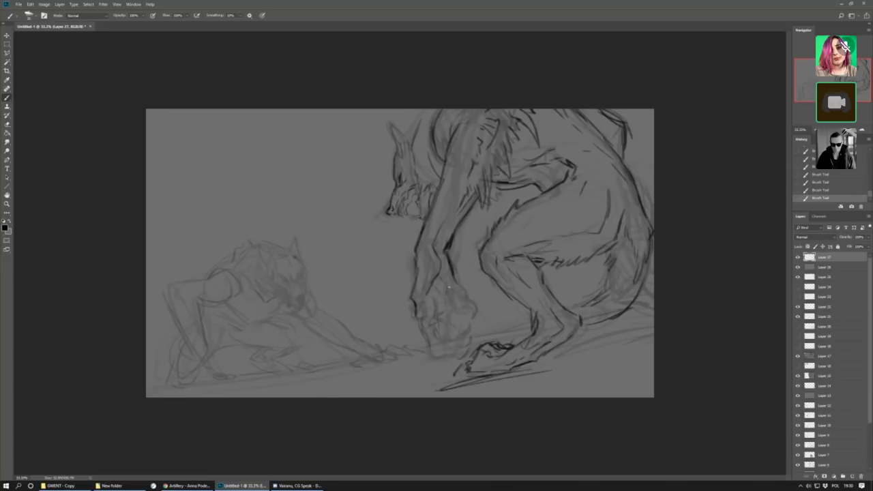
pyautogui.moveTo(445, 325); pyautogui.dragTo(446, 336)
pyautogui.moveTo(447, 292)
pyautogui.mouseDown()
pyautogui.moveTo(455, 288)
pyautogui.moveTo(461, 302)
pyautogui.mouseUp()
pyautogui.moveTo(406, 135); pyautogui.dragTo(427, 107)
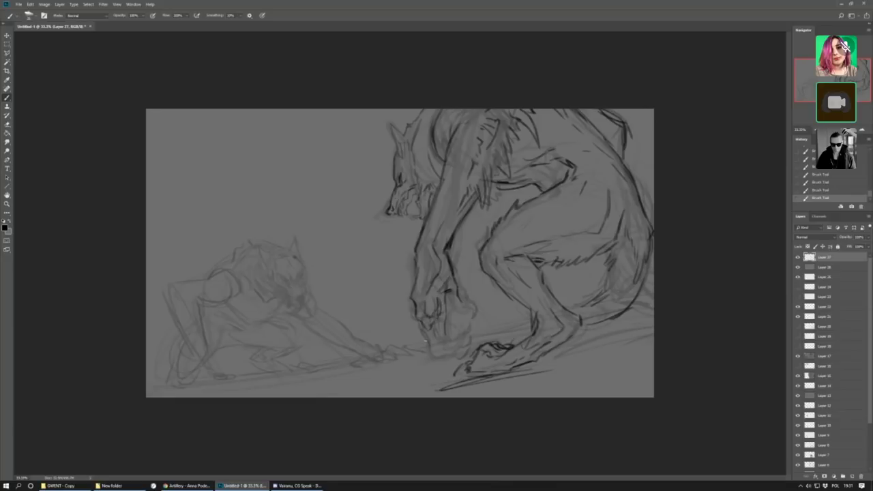
# Define the claws and strengthen the forearm line with dark strokes, then reset black as the painting colour.
pyautogui.moveTo(423, 334)
pyautogui.mouseDown()
pyautogui.moveTo(438, 354)
pyautogui.moveTo(442, 342)
pyautogui.mouseUp()
pyautogui.moveTo(456, 327)
pyautogui.mouseDown()
pyautogui.moveTo(458, 354)
pyautogui.moveTo(468, 335)
pyautogui.moveTo(452, 323)
pyautogui.mouseUp()
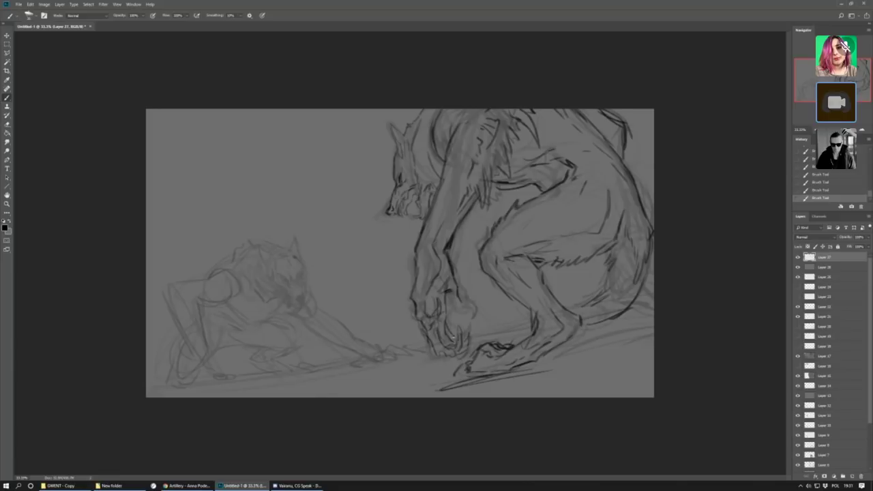
pyautogui.moveTo(448, 272); pyautogui.dragTo(449, 321)
pyautogui.moveTo(451, 287); pyautogui.dragTo(462, 311)
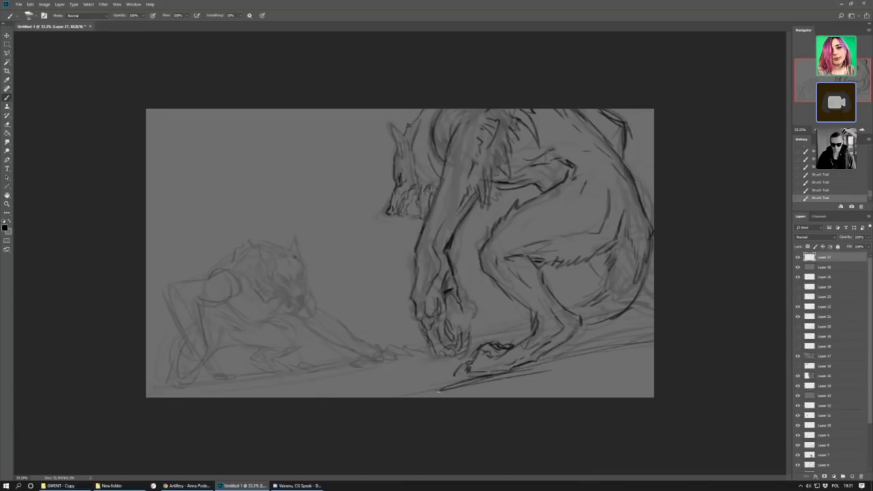
pyautogui.click(28, 15)
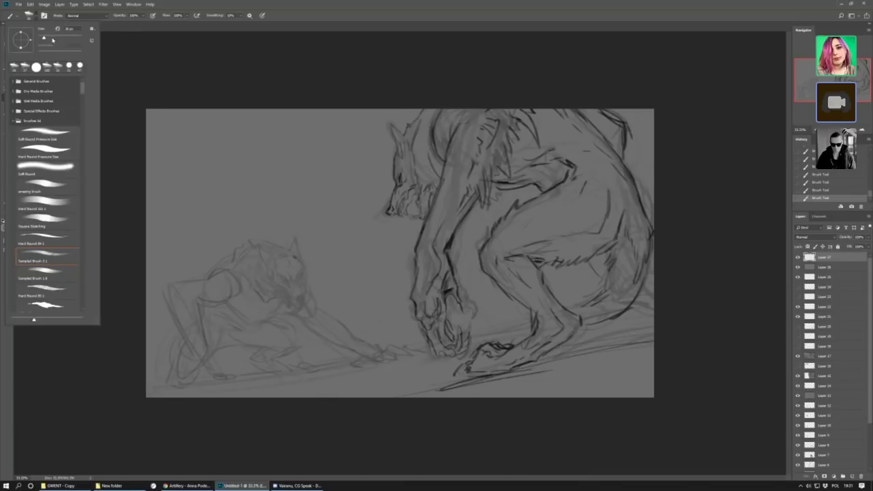
pyautogui.click(577, 354)
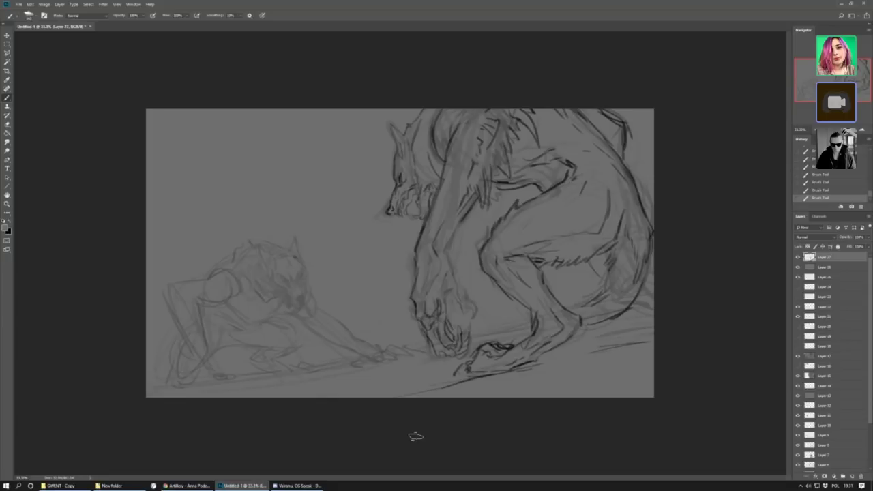
pyautogui.click(11, 223)
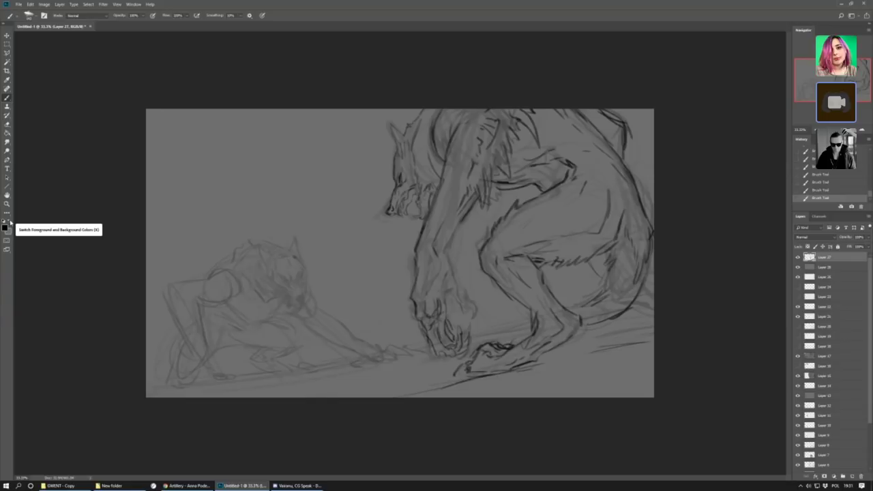
# Flip the canvas horizontally so the large werewolf is on the left.
pyautogui.click(44, 4)
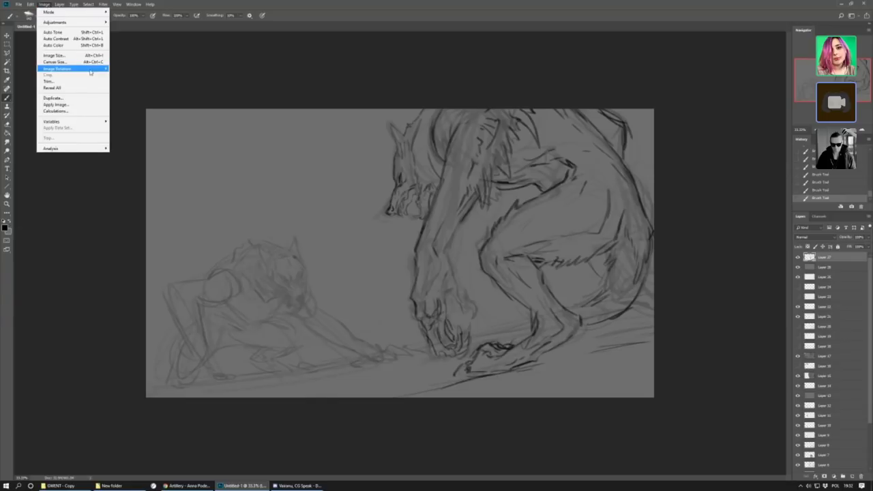
pyautogui.moveTo(90, 70)
pyautogui.click(157, 99)
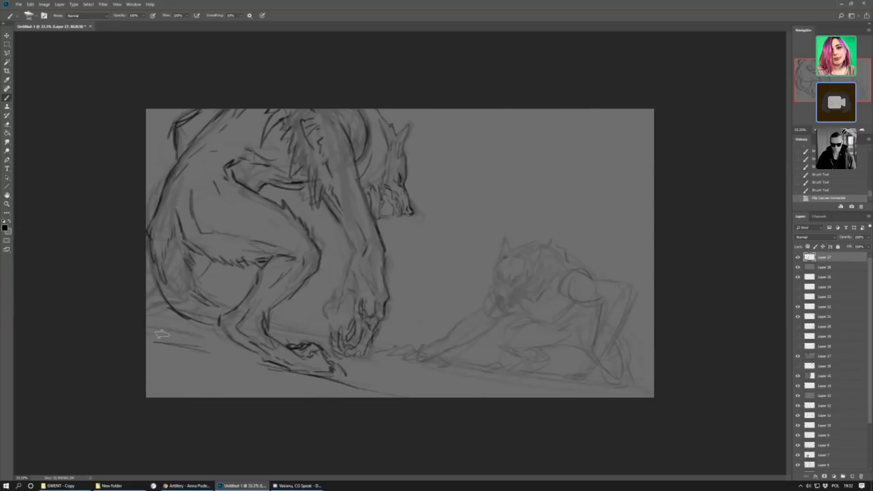
# Add a new empty layer and zoom in on the smaller wolf.
pyautogui.click(852, 476)
pyautogui.press('z')
pyautogui.click(419, 303)
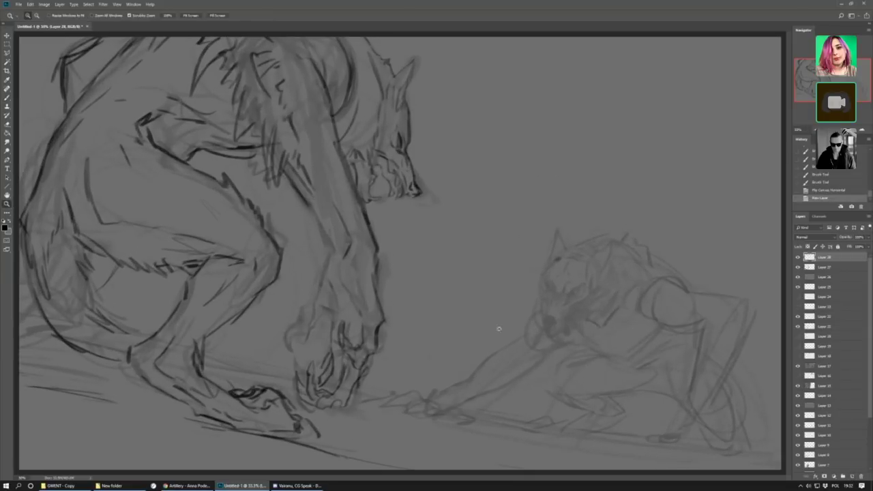
pyautogui.click(702, 395)
pyautogui.click(582, 478)
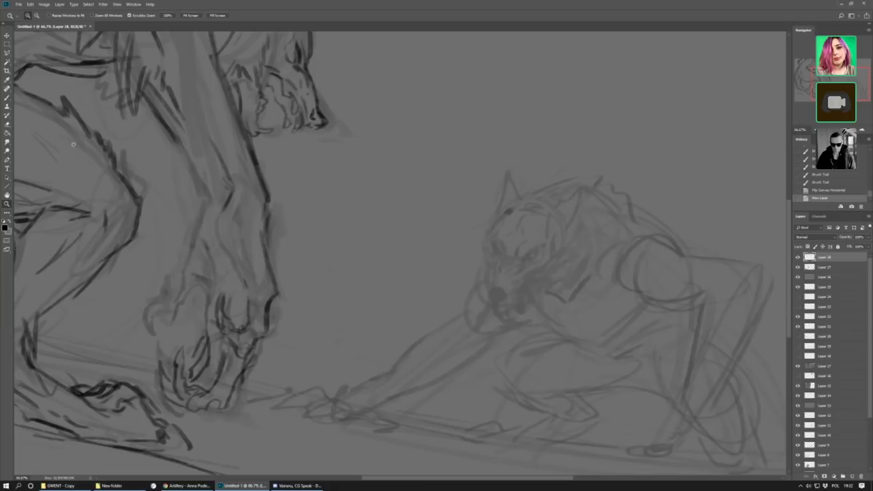
# With a smaller brush, dab dark marks near the smaller wolf's eye.
pyautogui.click(9, 100)
pyautogui.click(28, 15)
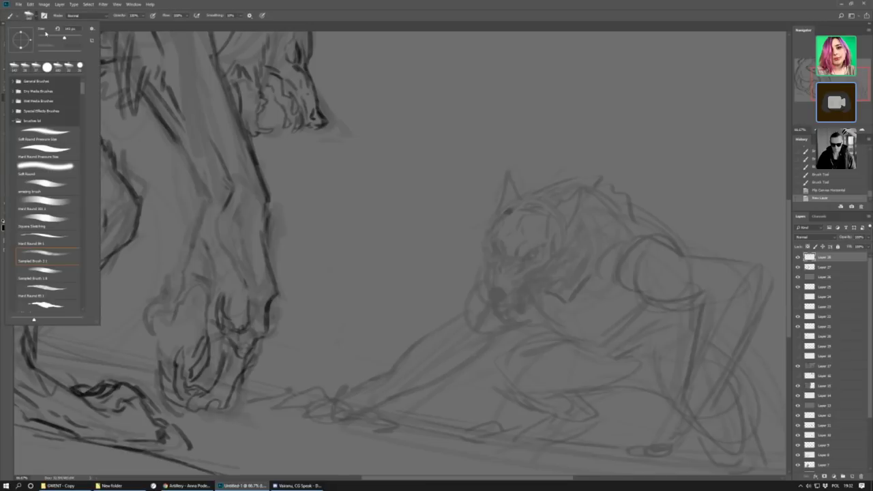
pyautogui.click(42, 38)
pyautogui.click(520, 258)
pyautogui.click(526, 256)
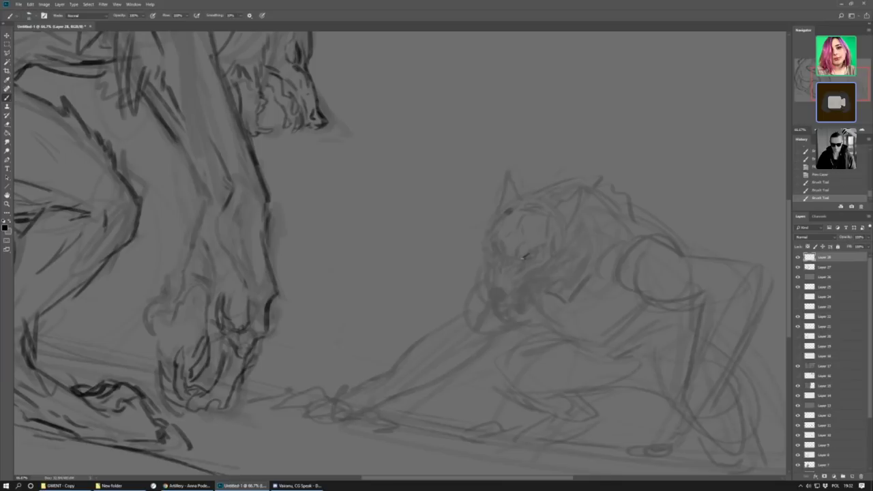
pyautogui.moveTo(525, 256); pyautogui.dragTo(534, 253)
# Fit the whole drawing back in view and add another new empty layer.
pyautogui.click(823, 127)
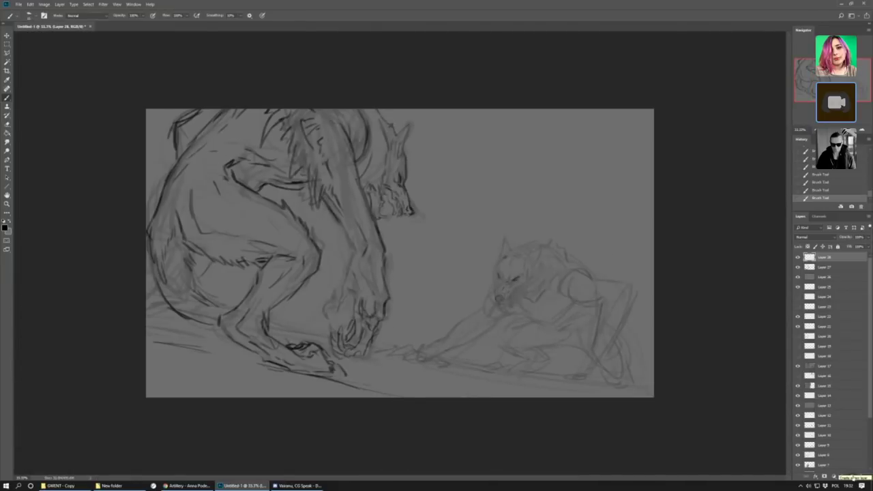
pyautogui.hotkey('ctrl', 'shift', 'alt', 'n')
pyautogui.click(29, 15)
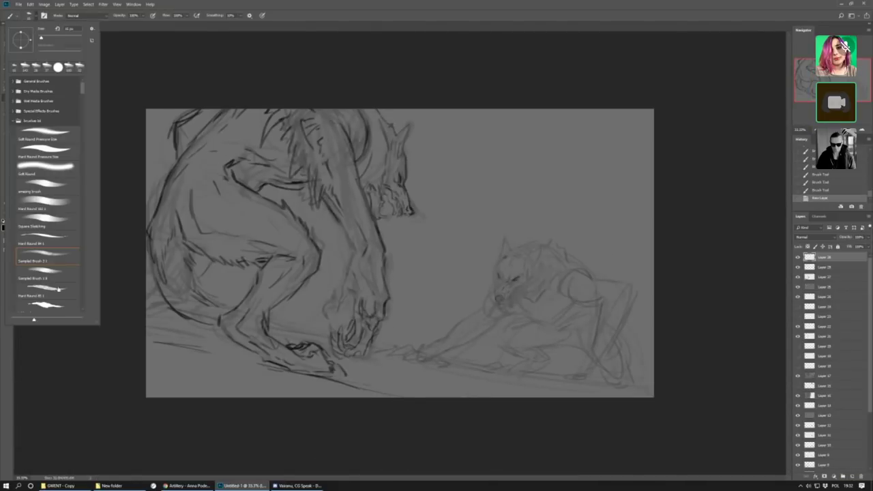
# With the Hard Round Pressure Size brush, block in translucent dark grey over the werewolf's back, shoulder and thigh.
pyautogui.click(62, 151)
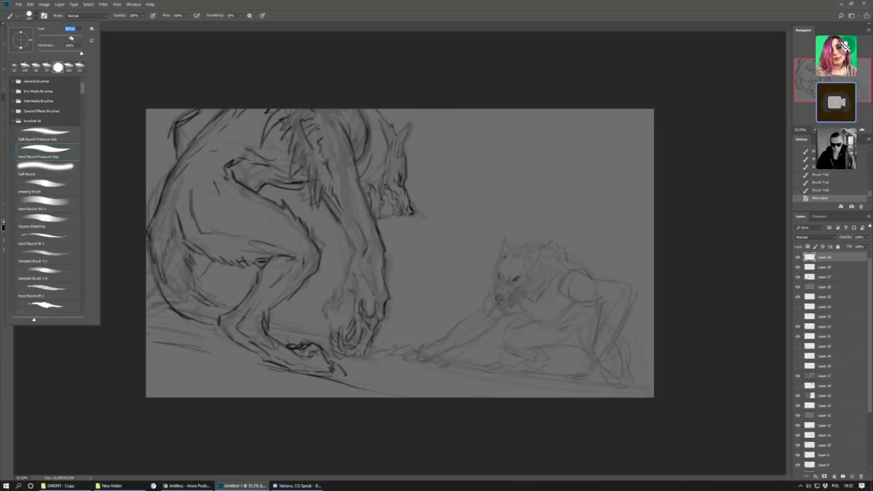
pyautogui.moveTo(201, 217)
pyautogui.mouseDown()
pyautogui.moveTo(250, 126)
pyautogui.moveTo(197, 179)
pyautogui.moveTo(209, 130)
pyautogui.moveTo(182, 172)
pyautogui.moveTo(187, 152)
pyautogui.moveTo(290, 119)
pyautogui.moveTo(273, 167)
pyautogui.moveTo(204, 227)
pyautogui.mouseUp()
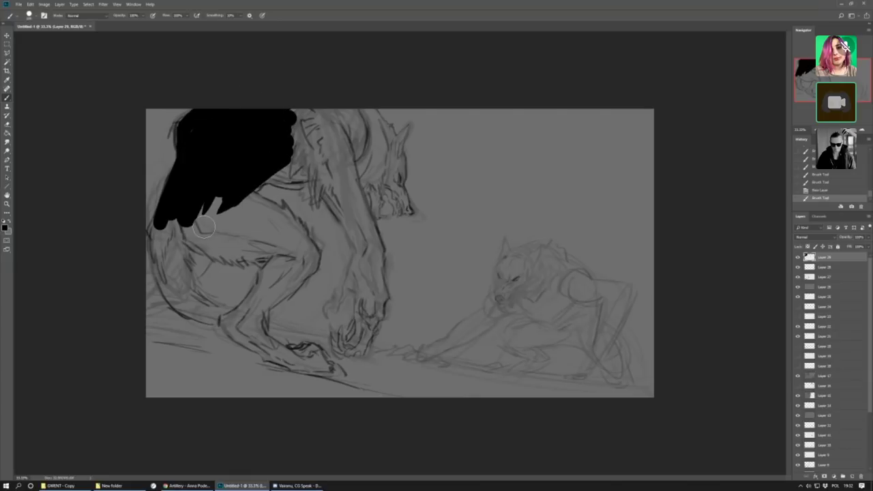
pyautogui.click(868, 236)
pyautogui.moveTo(852, 246); pyautogui.dragTo(843, 247)
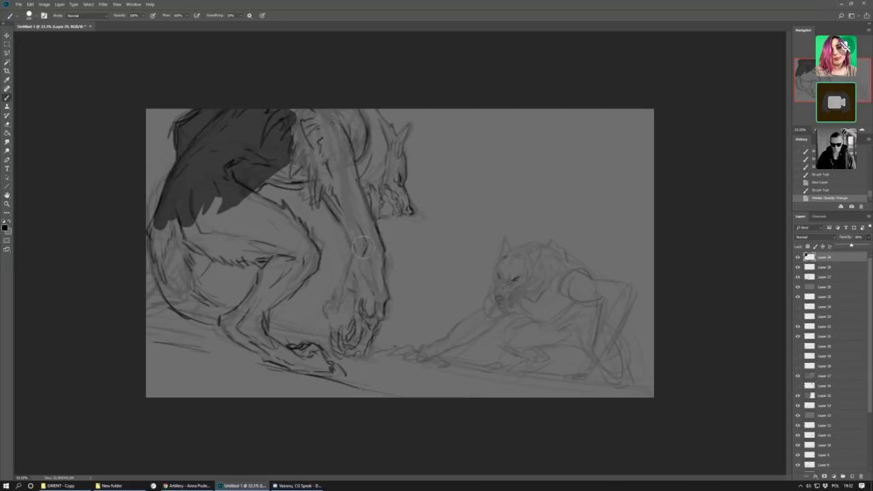
pyautogui.moveTo(248, 183)
pyautogui.mouseDown()
pyautogui.moveTo(272, 163)
pyautogui.moveTo(299, 176)
pyautogui.moveTo(284, 178)
pyautogui.moveTo(282, 148)
pyautogui.moveTo(316, 165)
pyautogui.moveTo(297, 167)
pyautogui.moveTo(330, 120)
pyautogui.moveTo(355, 112)
pyautogui.moveTo(312, 134)
pyautogui.moveTo(318, 166)
pyautogui.moveTo(315, 94)
pyautogui.mouseUp()
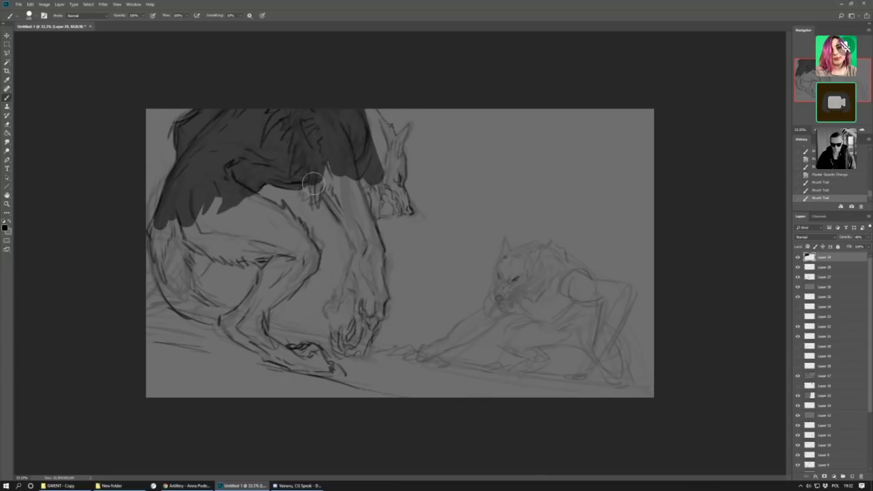
pyautogui.moveTo(320, 174)
pyautogui.mouseDown()
pyautogui.moveTo(298, 181)
pyautogui.moveTo(301, 193)
pyautogui.moveTo(304, 176)
pyautogui.moveTo(305, 198)
pyautogui.moveTo(314, 189)
pyautogui.moveTo(354, 216)
pyautogui.moveTo(332, 164)
pyautogui.moveTo(351, 180)
pyautogui.moveTo(366, 250)
pyautogui.moveTo(361, 227)
pyautogui.moveTo(369, 243)
pyautogui.moveTo(343, 211)
pyautogui.moveTo(378, 261)
pyautogui.mouseUp()
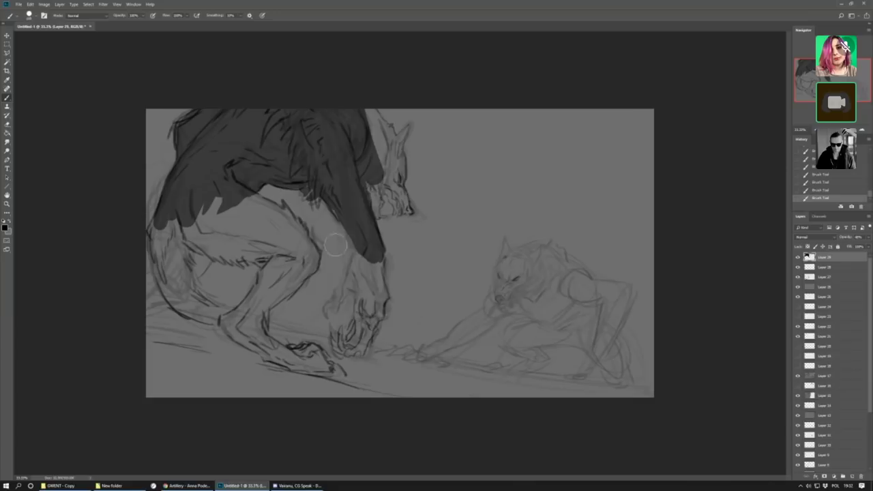
pyautogui.moveTo(293, 259)
pyautogui.mouseDown()
pyautogui.moveTo(269, 290)
pyautogui.moveTo(279, 255)
pyautogui.moveTo(232, 235)
pyautogui.moveTo(273, 211)
pyautogui.moveTo(284, 219)
pyautogui.mouseUp()
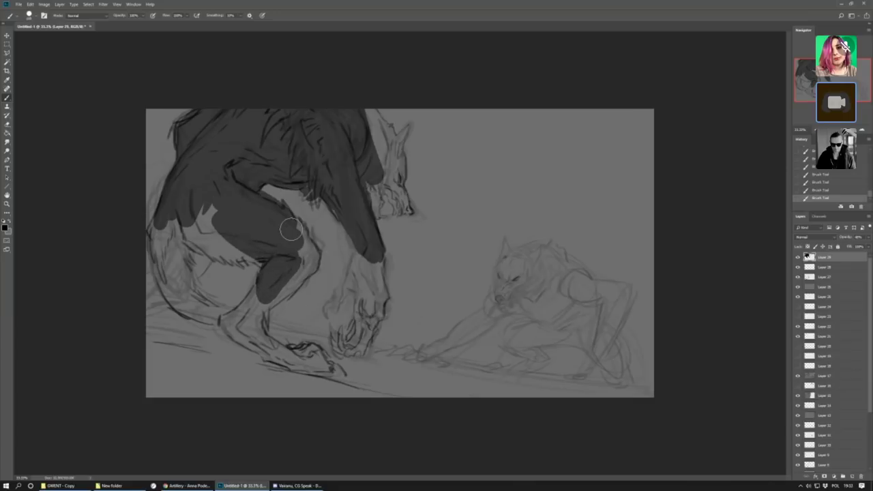
# Adjust the shadow layer's opacity and extend the shadow down the leg.
pyautogui.click(870, 238)
pyautogui.moveTo(848, 247)
pyautogui.mouseDown()
pyautogui.moveTo(858, 248)
pyautogui.moveTo(849, 247)
pyautogui.mouseUp()
pyautogui.click(295, 174)
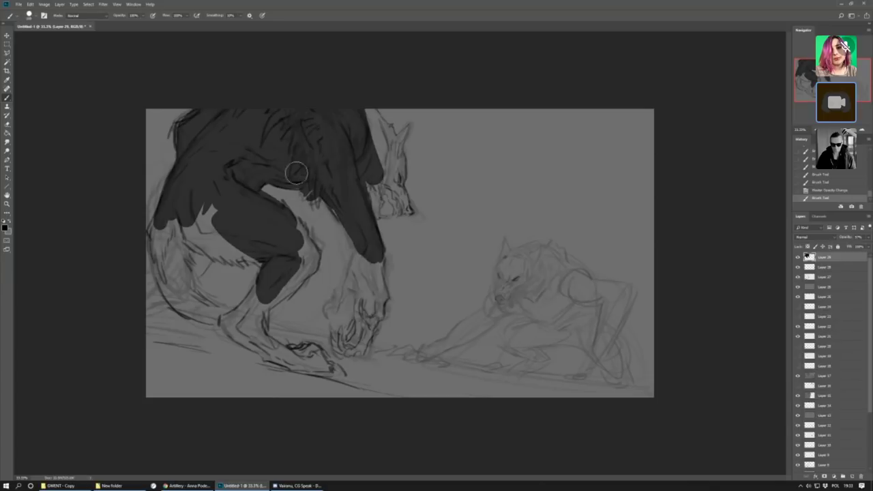
pyautogui.click(37, 16)
pyautogui.click(269, 282)
pyautogui.moveTo(258, 288)
pyautogui.mouseDown()
pyautogui.moveTo(222, 328)
pyautogui.moveTo(240, 334)
pyautogui.moveTo(232, 321)
pyautogui.mouseUp()
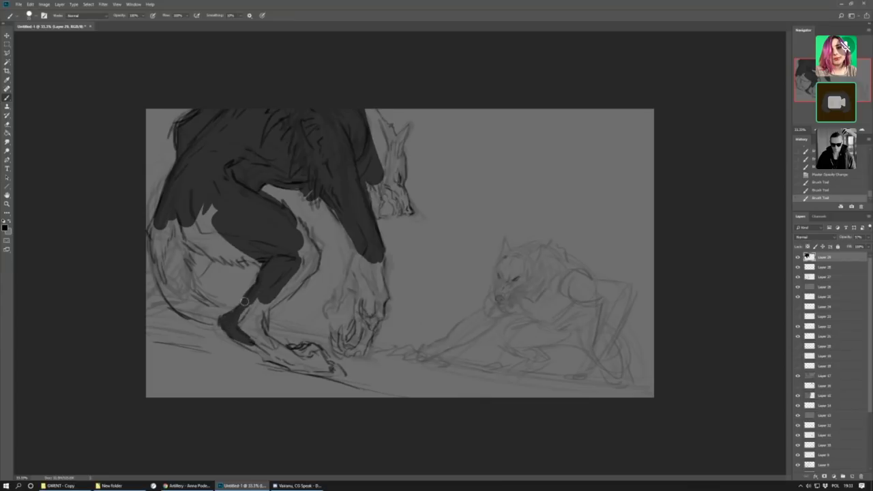
# Erase part of the shadow, then fill the lower leg, hip, back leg and foot to the toe.
pyautogui.press('e')
pyautogui.click(30, 15)
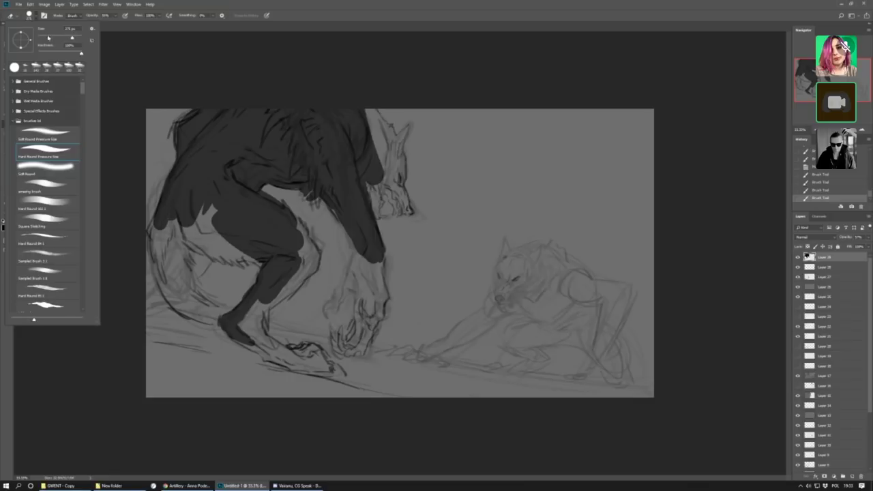
pyautogui.click(247, 288)
pyautogui.moveTo(253, 280); pyautogui.dragTo(242, 293)
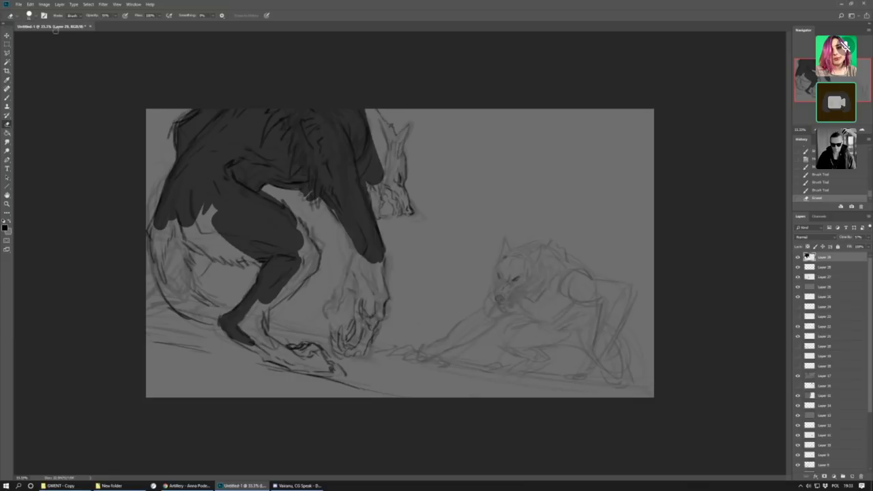
pyautogui.press('b')
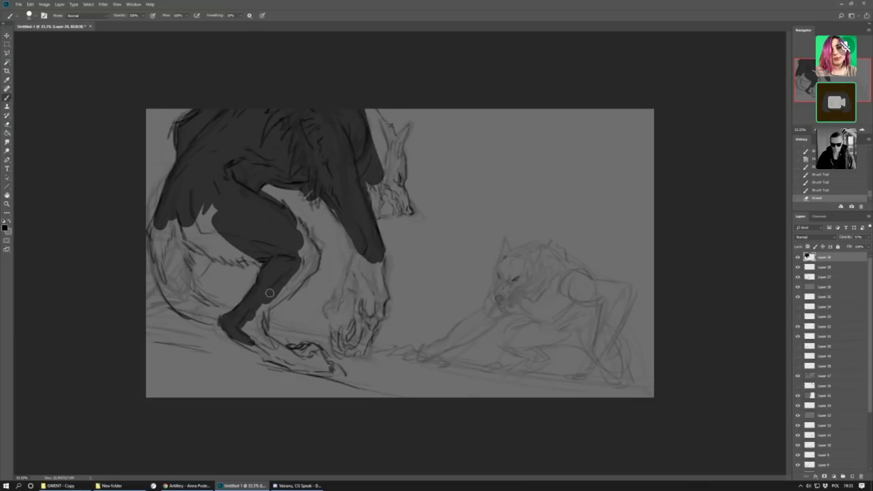
pyautogui.moveTo(272, 298)
pyautogui.mouseDown()
pyautogui.moveTo(315, 256)
pyautogui.moveTo(303, 255)
pyautogui.moveTo(312, 262)
pyautogui.moveTo(304, 261)
pyautogui.moveTo(311, 252)
pyautogui.moveTo(315, 269)
pyautogui.moveTo(299, 224)
pyautogui.moveTo(269, 208)
pyautogui.mouseUp()
pyautogui.moveTo(258, 257)
pyautogui.mouseDown()
pyautogui.moveTo(221, 252)
pyautogui.moveTo(255, 254)
pyautogui.moveTo(199, 239)
pyautogui.moveTo(230, 259)
pyautogui.moveTo(183, 208)
pyautogui.moveTo(223, 235)
pyautogui.moveTo(217, 210)
pyautogui.moveTo(194, 214)
pyautogui.moveTo(191, 287)
pyautogui.mouseUp()
pyautogui.moveTo(254, 333)
pyautogui.mouseDown()
pyautogui.moveTo(266, 349)
pyautogui.moveTo(247, 343)
pyautogui.moveTo(249, 331)
pyautogui.moveTo(263, 343)
pyautogui.moveTo(252, 308)
pyautogui.mouseUp()
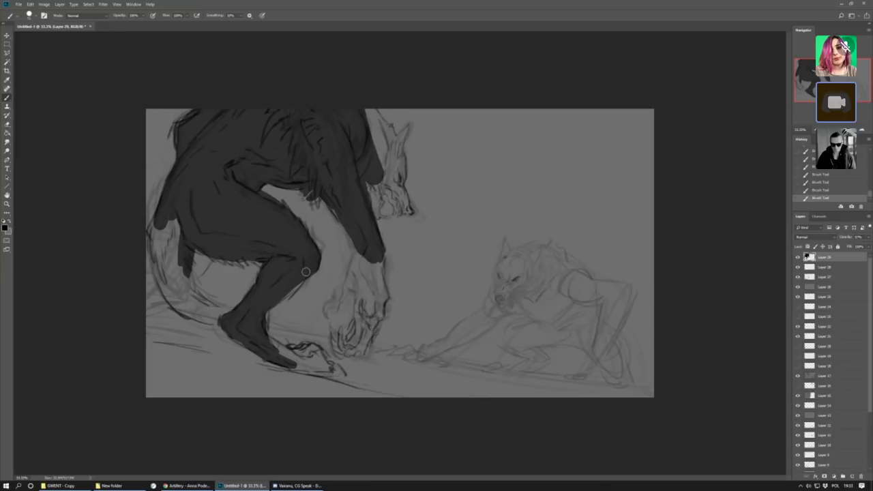
pyautogui.moveTo(266, 339)
pyautogui.mouseDown()
pyautogui.moveTo(283, 354)
pyautogui.moveTo(238, 336)
pyautogui.moveTo(292, 363)
pyautogui.moveTo(313, 366)
pyautogui.moveTo(311, 356)
pyautogui.moveTo(291, 352)
pyautogui.moveTo(299, 349)
pyautogui.moveTo(325, 364)
pyautogui.moveTo(271, 359)
pyautogui.moveTo(293, 361)
pyautogui.mouseUp()
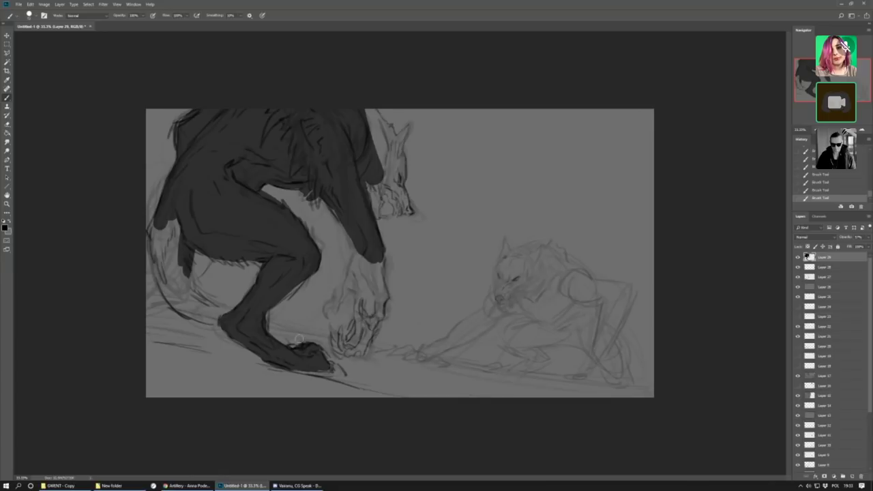
# Erase small bits of the werewolf's body and adjust the eraser's flow and opacity.
pyautogui.press('e')
pyautogui.rightClick(39, 142)
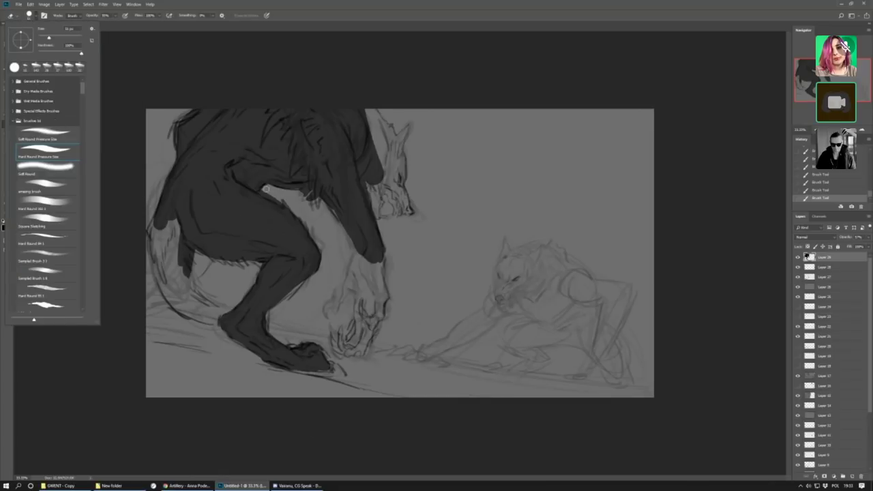
pyautogui.moveTo(266, 189); pyautogui.dragTo(278, 201)
pyautogui.click(159, 15)
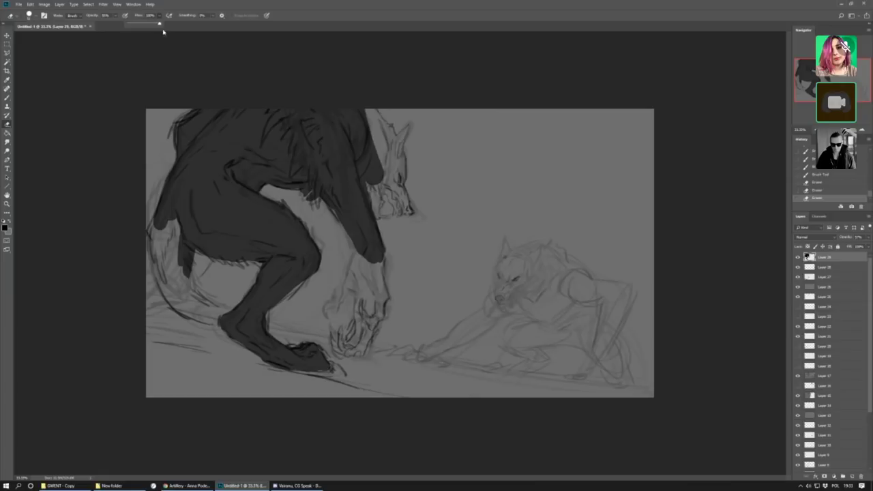
pyautogui.click(116, 16)
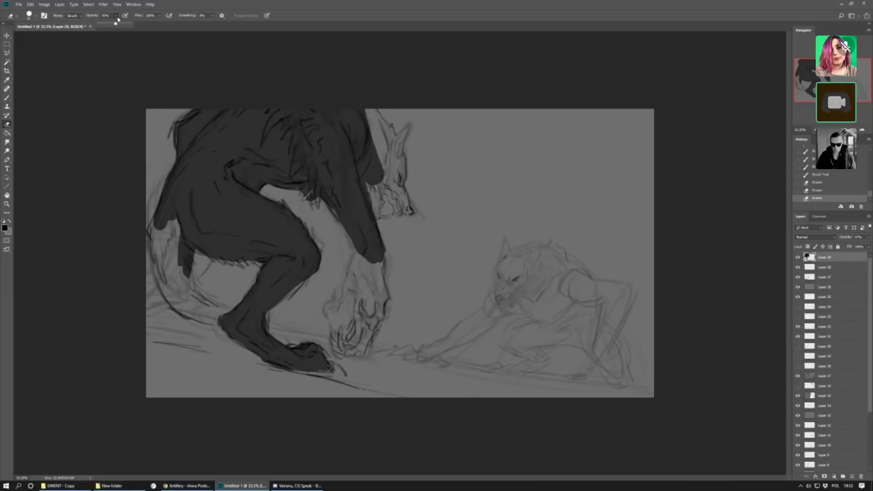
pyautogui.click(273, 199)
# Paint the head, muzzle, arm and rear thigh dark, and raise layer opacity from 57% to 59%.
pyautogui.press('b')
pyautogui.moveTo(375, 198)
pyautogui.mouseDown()
pyautogui.moveTo(367, 176)
pyautogui.moveTo(377, 159)
pyautogui.moveTo(377, 217)
pyautogui.moveTo(388, 158)
pyautogui.moveTo(382, 188)
pyautogui.moveTo(395, 178)
pyautogui.moveTo(389, 186)
pyautogui.moveTo(397, 183)
pyautogui.moveTo(406, 208)
pyautogui.moveTo(395, 158)
pyautogui.moveTo(395, 181)
pyautogui.moveTo(377, 143)
pyautogui.moveTo(401, 173)
pyautogui.moveTo(397, 148)
pyautogui.moveTo(391, 170)
pyautogui.moveTo(384, 167)
pyautogui.moveTo(366, 105)
pyautogui.moveTo(380, 125)
pyautogui.moveTo(397, 116)
pyautogui.moveTo(400, 145)
pyautogui.mouseUp()
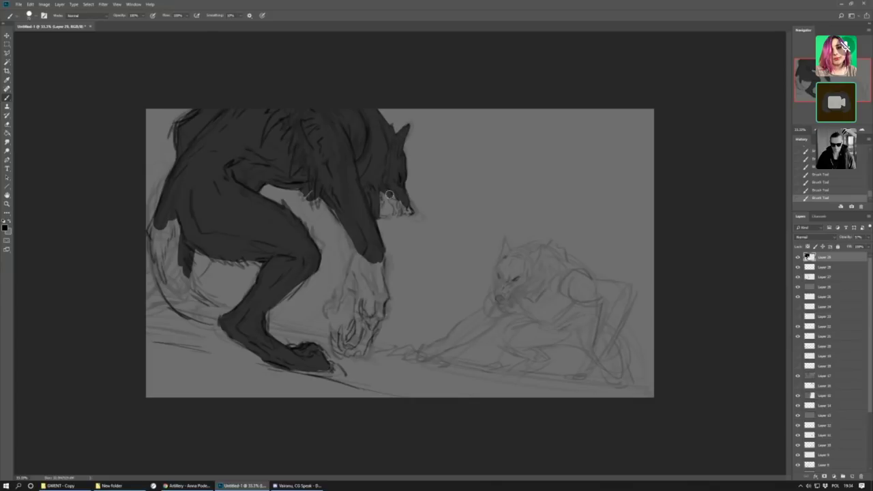
pyautogui.moveTo(389, 196)
pyautogui.mouseDown()
pyautogui.moveTo(400, 206)
pyautogui.moveTo(385, 180)
pyautogui.mouseUp()
pyautogui.moveTo(400, 212); pyautogui.dragTo(411, 212)
pyautogui.moveTo(368, 250)
pyautogui.mouseDown()
pyautogui.moveTo(367, 253)
pyautogui.moveTo(328, 304)
pyautogui.moveTo(328, 317)
pyautogui.moveTo(369, 267)
pyautogui.moveTo(349, 297)
pyautogui.moveTo(363, 270)
pyautogui.moveTo(377, 316)
pyautogui.moveTo(380, 256)
pyautogui.moveTo(383, 285)
pyautogui.moveTo(361, 309)
pyautogui.moveTo(382, 320)
pyautogui.moveTo(377, 327)
pyautogui.moveTo(365, 318)
pyautogui.moveTo(378, 328)
pyautogui.moveTo(379, 287)
pyautogui.moveTo(361, 328)
pyautogui.moveTo(359, 317)
pyautogui.moveTo(367, 318)
pyautogui.moveTo(363, 349)
pyautogui.moveTo(341, 342)
pyautogui.moveTo(342, 327)
pyautogui.moveTo(340, 345)
pyautogui.moveTo(354, 350)
pyautogui.moveTo(333, 355)
pyautogui.moveTo(332, 337)
pyautogui.moveTo(347, 349)
pyautogui.moveTo(338, 349)
pyautogui.moveTo(355, 329)
pyautogui.mouseUp()
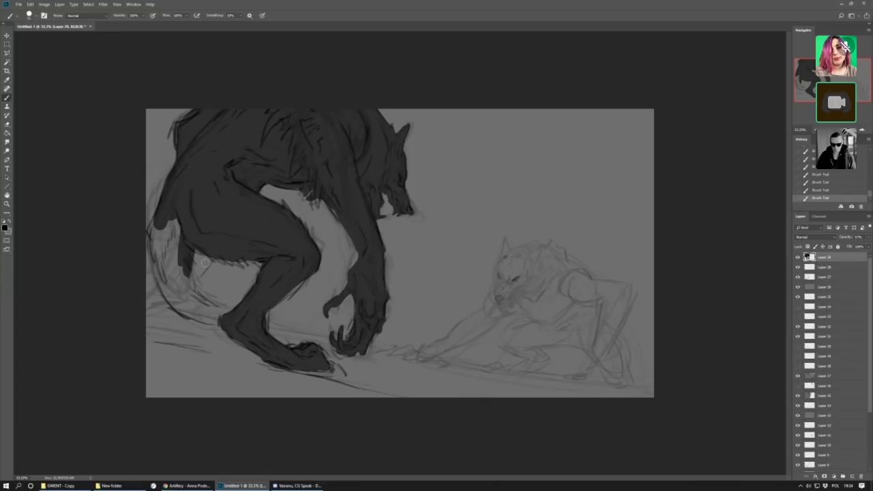
pyautogui.moveTo(204, 263)
pyautogui.mouseDown()
pyautogui.moveTo(159, 285)
pyautogui.moveTo(189, 232)
pyautogui.moveTo(186, 205)
pyautogui.moveTo(161, 220)
pyautogui.moveTo(172, 295)
pyautogui.moveTo(160, 254)
pyautogui.moveTo(179, 212)
pyautogui.moveTo(181, 278)
pyautogui.moveTo(189, 287)
pyautogui.moveTo(187, 258)
pyautogui.moveTo(178, 284)
pyautogui.moveTo(224, 321)
pyautogui.moveTo(165, 269)
pyautogui.moveTo(227, 324)
pyautogui.moveTo(165, 288)
pyautogui.moveTo(183, 281)
pyautogui.moveTo(207, 298)
pyautogui.moveTo(189, 221)
pyautogui.moveTo(171, 284)
pyautogui.moveTo(157, 290)
pyautogui.moveTo(153, 249)
pyautogui.moveTo(141, 302)
pyautogui.mouseUp()
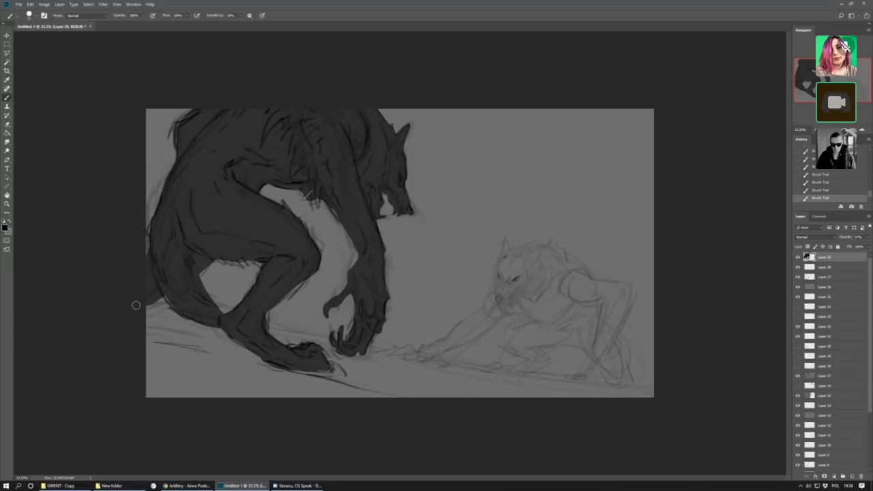
pyautogui.moveTo(869, 239); pyautogui.dragTo(857, 247)
# Add a new layer for the crouching werewolf and lower its opacity for lighter grey strokes.
pyautogui.click(852, 477)
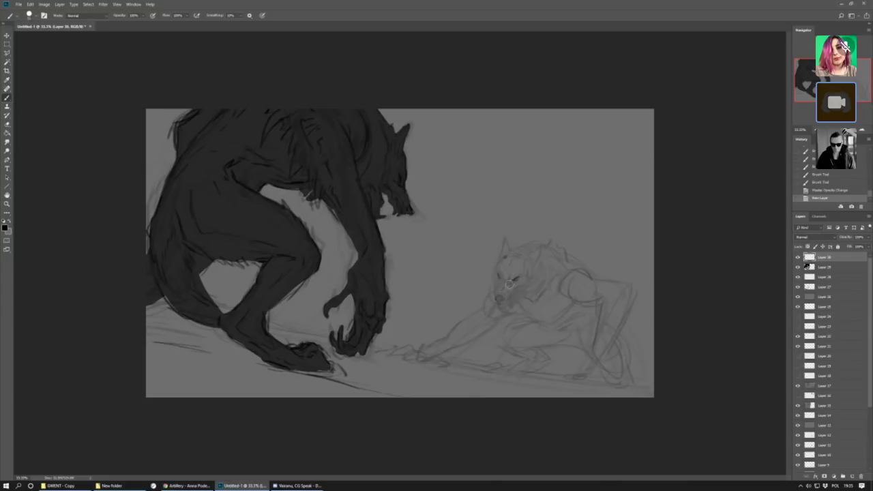
pyautogui.moveTo(508, 283)
pyautogui.mouseDown()
pyautogui.moveTo(502, 300)
pyautogui.moveTo(504, 269)
pyautogui.mouseUp()
pyautogui.click(869, 236)
pyautogui.moveTo(854, 247); pyautogui.dragTo(839, 247)
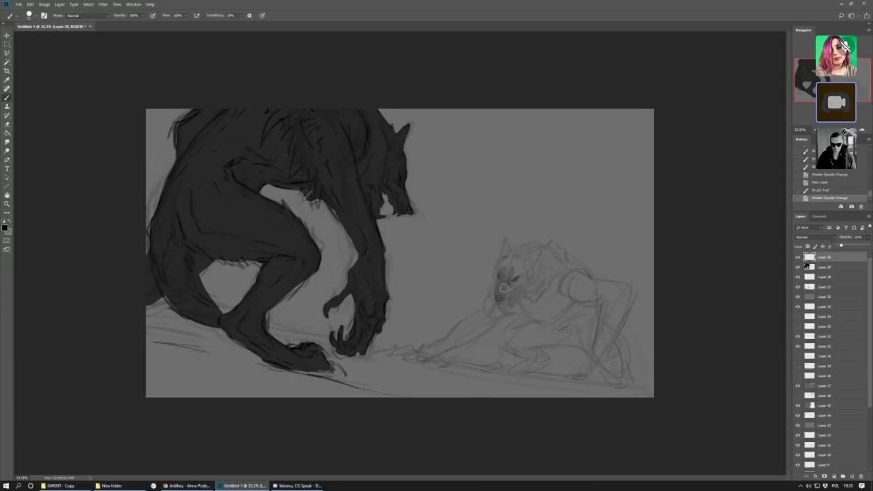
# Paint the crouching werewolf's muzzle, arm, head and ears in grey.
pyautogui.moveTo(503, 294); pyautogui.dragTo(468, 328)
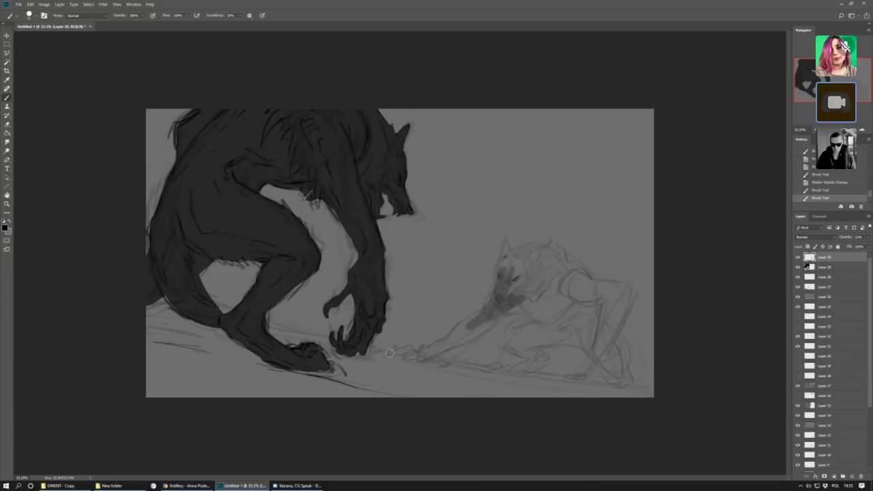
pyautogui.moveTo(389, 352)
pyautogui.mouseDown()
pyautogui.moveTo(381, 354)
pyautogui.moveTo(431, 356)
pyautogui.mouseUp()
pyautogui.moveTo(468, 329)
pyautogui.mouseDown()
pyautogui.moveTo(433, 359)
pyautogui.moveTo(477, 328)
pyautogui.moveTo(489, 307)
pyautogui.mouseUp()
pyautogui.moveTo(450, 345)
pyautogui.mouseDown()
pyautogui.moveTo(508, 273)
pyautogui.moveTo(491, 298)
pyautogui.mouseUp()
pyautogui.moveTo(513, 263); pyautogui.dragTo(499, 278)
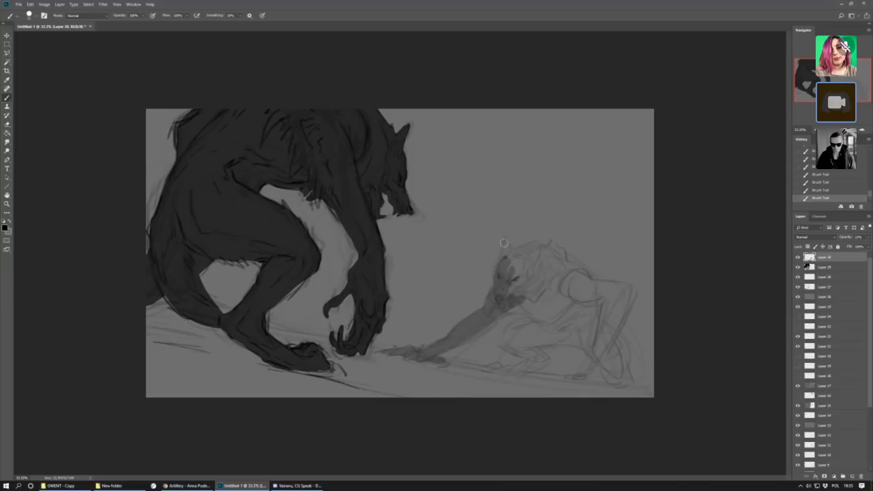
pyautogui.moveTo(503, 243)
pyautogui.mouseDown()
pyautogui.moveTo(515, 264)
pyautogui.moveTo(506, 245)
pyautogui.moveTo(510, 257)
pyautogui.moveTo(529, 247)
pyautogui.moveTo(565, 255)
pyautogui.moveTo(515, 262)
pyautogui.moveTo(538, 263)
pyautogui.moveTo(478, 329)
pyautogui.moveTo(558, 291)
pyautogui.moveTo(536, 285)
pyautogui.mouseUp()
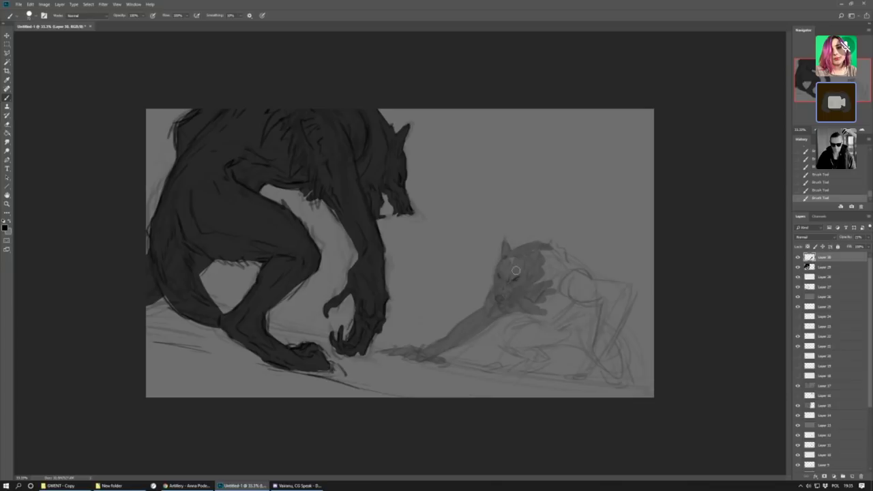
# Fill in the crouching werewolf's shoulder, back, lower leg and foot.
pyautogui.moveTo(509, 289)
pyautogui.mouseDown()
pyautogui.moveTo(532, 313)
pyautogui.moveTo(541, 312)
pyautogui.moveTo(528, 305)
pyautogui.moveTo(556, 287)
pyautogui.moveTo(517, 332)
pyautogui.moveTo(521, 325)
pyautogui.moveTo(506, 331)
pyautogui.moveTo(509, 343)
pyautogui.moveTo(535, 332)
pyautogui.moveTo(500, 337)
pyautogui.moveTo(515, 327)
pyautogui.moveTo(504, 331)
pyautogui.moveTo(515, 342)
pyautogui.moveTo(554, 337)
pyautogui.moveTo(536, 331)
pyautogui.moveTo(561, 323)
pyautogui.moveTo(544, 322)
pyautogui.moveTo(536, 296)
pyautogui.moveTo(549, 319)
pyautogui.moveTo(547, 279)
pyautogui.mouseUp()
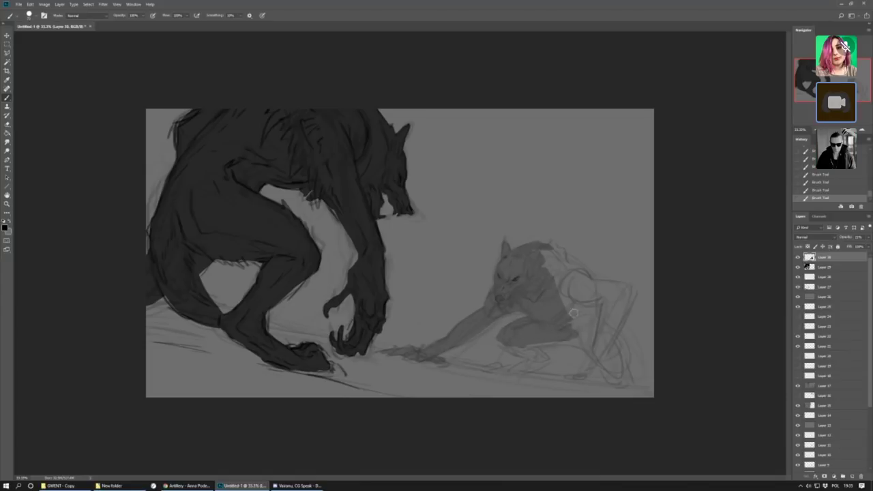
pyautogui.moveTo(574, 313)
pyautogui.mouseDown()
pyautogui.moveTo(568, 291)
pyautogui.moveTo(558, 285)
pyautogui.moveTo(562, 305)
pyautogui.moveTo(566, 280)
pyautogui.moveTo(577, 275)
pyautogui.moveTo(555, 252)
pyautogui.moveTo(576, 272)
pyautogui.moveTo(555, 272)
pyautogui.moveTo(536, 254)
pyautogui.moveTo(554, 253)
pyautogui.moveTo(534, 248)
pyautogui.moveTo(560, 255)
pyautogui.mouseUp()
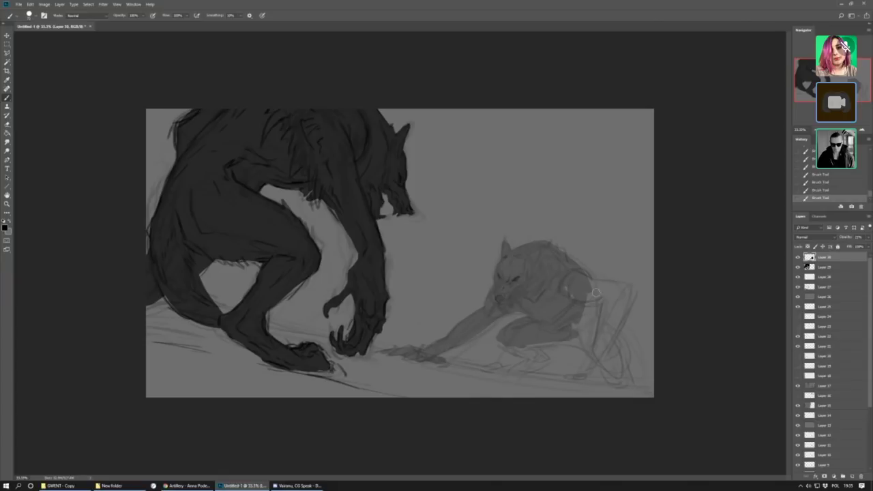
pyautogui.moveTo(595, 294)
pyautogui.mouseDown()
pyautogui.moveTo(574, 273)
pyautogui.moveTo(616, 289)
pyautogui.moveTo(582, 284)
pyautogui.moveTo(593, 297)
pyautogui.moveTo(585, 298)
pyautogui.moveTo(601, 296)
pyautogui.moveTo(614, 307)
pyautogui.moveTo(612, 293)
pyautogui.moveTo(601, 342)
pyautogui.moveTo(618, 319)
pyautogui.moveTo(611, 309)
pyautogui.moveTo(619, 287)
pyautogui.moveTo(609, 339)
pyautogui.moveTo(627, 292)
pyautogui.moveTo(591, 361)
pyautogui.moveTo(579, 357)
pyautogui.moveTo(590, 369)
pyautogui.moveTo(563, 378)
pyautogui.moveTo(597, 378)
pyautogui.moveTo(590, 382)
pyautogui.moveTo(595, 367)
pyautogui.moveTo(578, 374)
pyautogui.moveTo(593, 375)
pyautogui.moveTo(617, 318)
pyautogui.mouseUp()
pyautogui.moveTo(530, 352)
pyautogui.mouseDown()
pyautogui.moveTo(542, 359)
pyautogui.moveTo(491, 366)
pyautogui.moveTo(506, 373)
pyautogui.mouseUp()
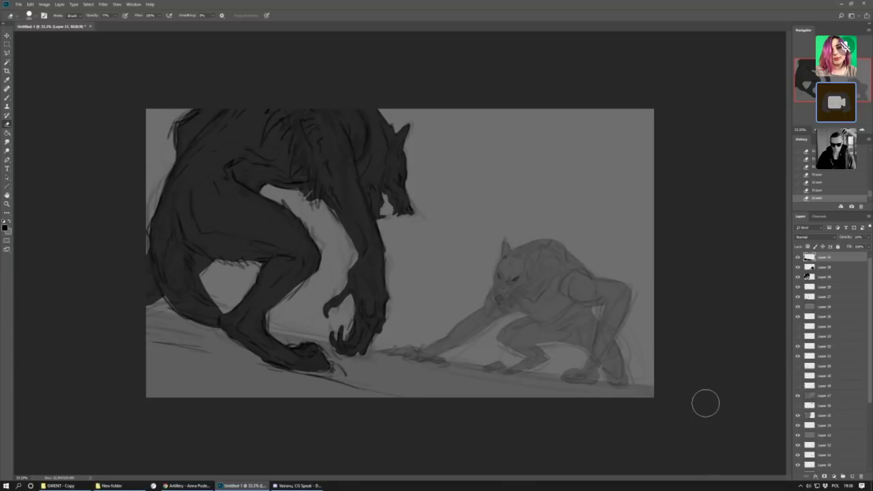
# Duplicate Layer 31, hide the copy, and select Layer 31 again.
pyautogui.rightClick(828, 259)
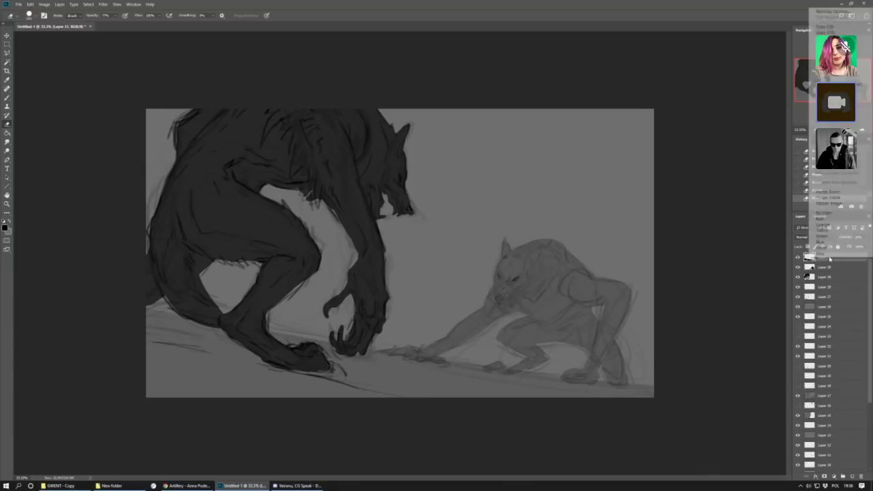
pyautogui.click(845, 39)
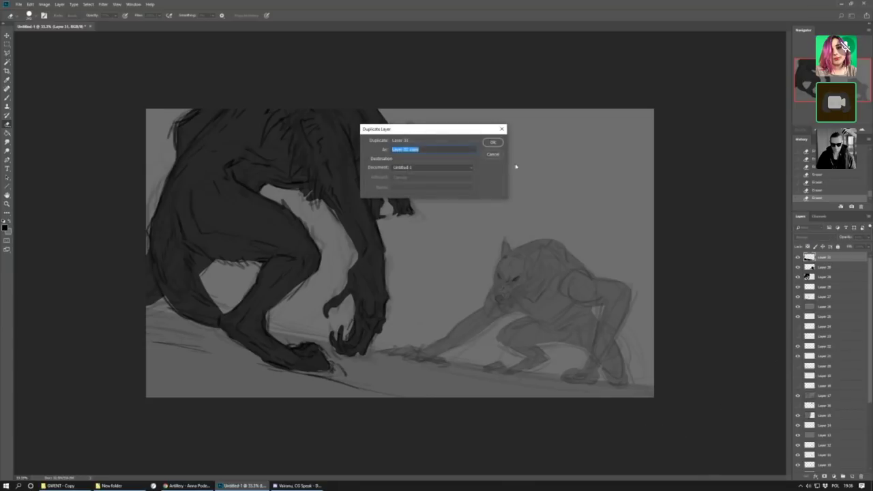
pyautogui.click(494, 140)
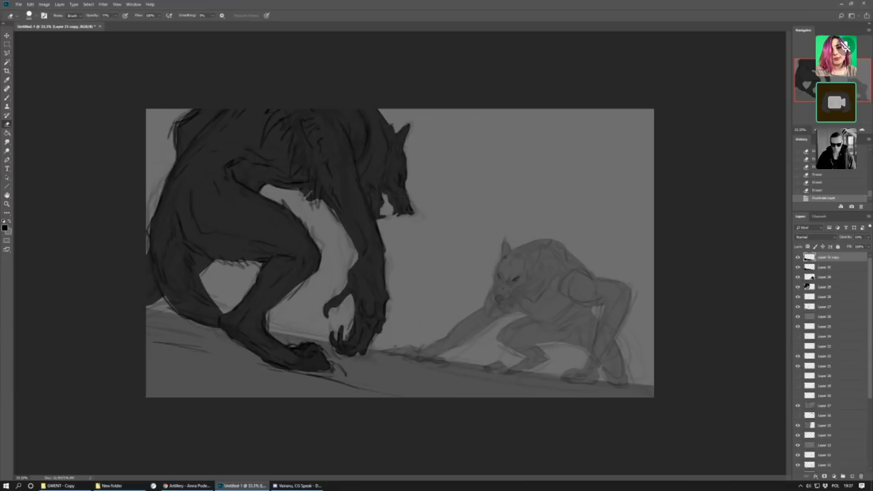
pyautogui.click(798, 257)
pyautogui.click(829, 266)
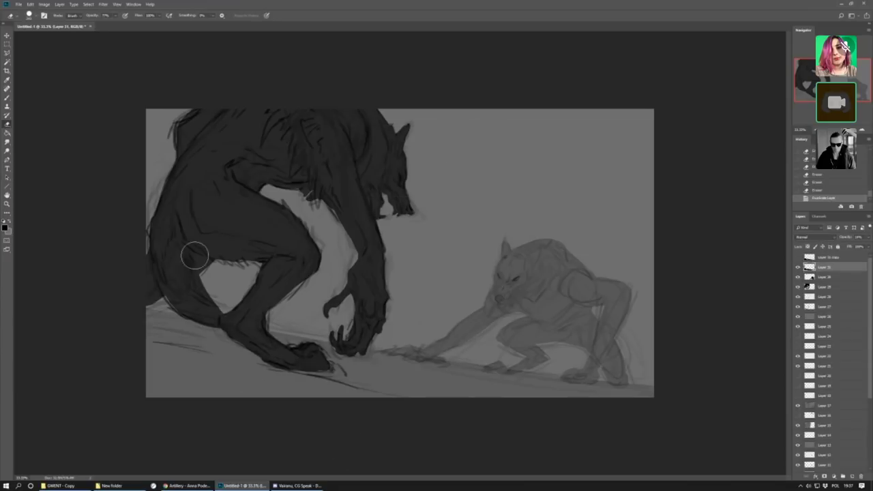
# Apply a Gaussian Blur to Layer 31.
pyautogui.click(103, 4)
pyautogui.moveTo(109, 81)
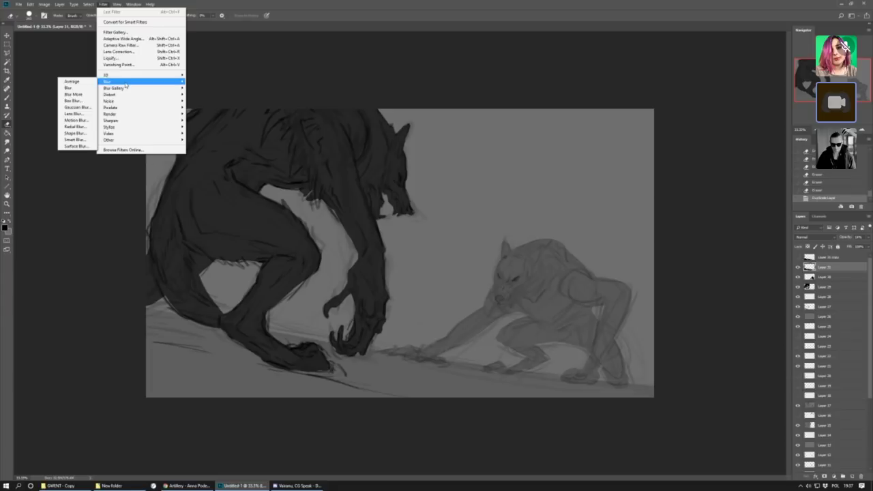
pyautogui.click(90, 108)
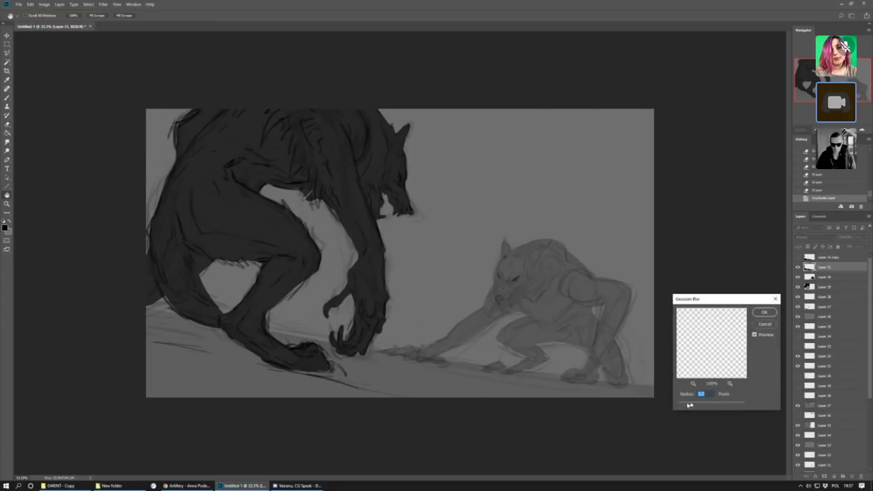
pyautogui.click(765, 312)
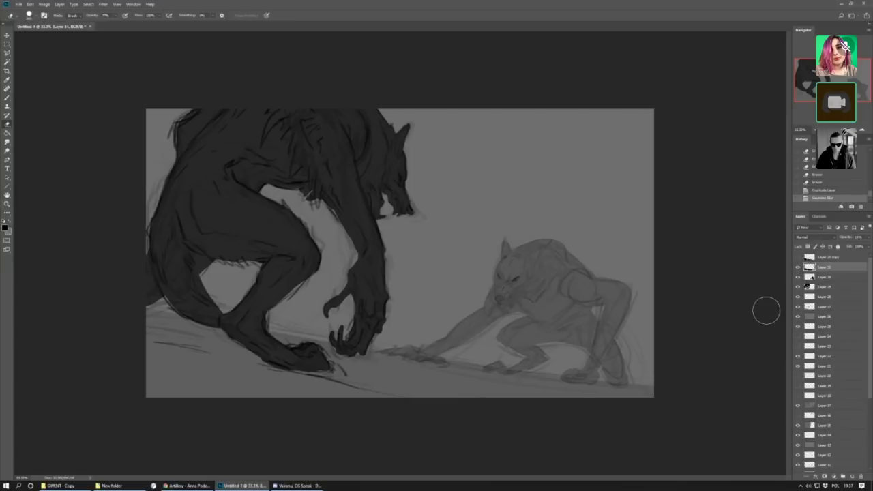
# Flip the canvas horizontally again, putting the large werewolf on the right.
pyautogui.click(44, 4)
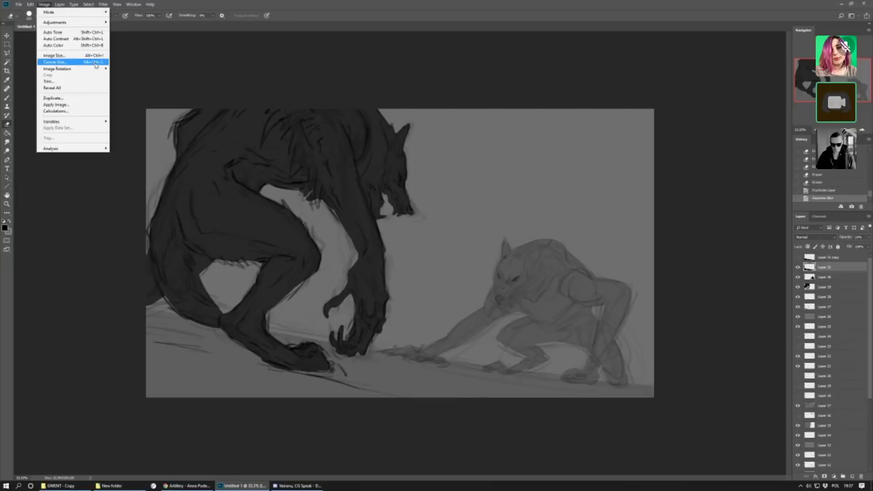
pyautogui.moveTo(104, 70)
pyautogui.click(147, 99)
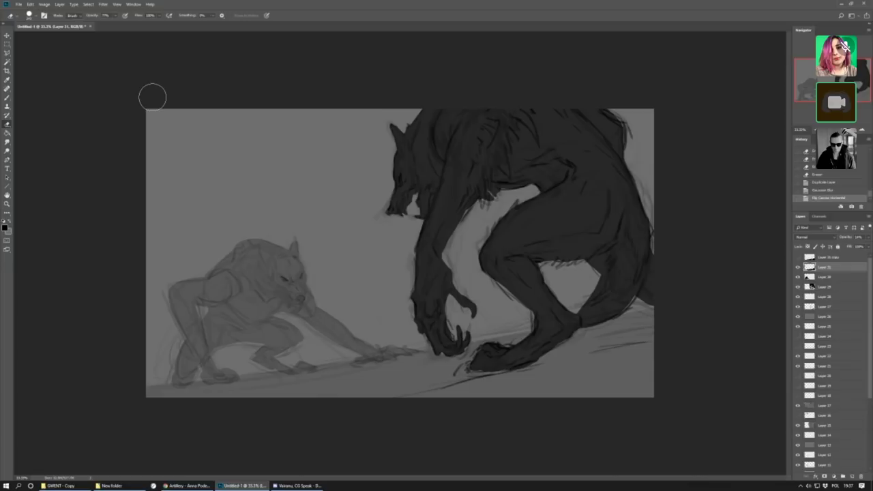
# Lower Layer 31's opacity and pick the Soft Round Pressure Size brush.
pyautogui.click(869, 238)
pyautogui.moveTo(855, 246); pyautogui.dragTo(846, 247)
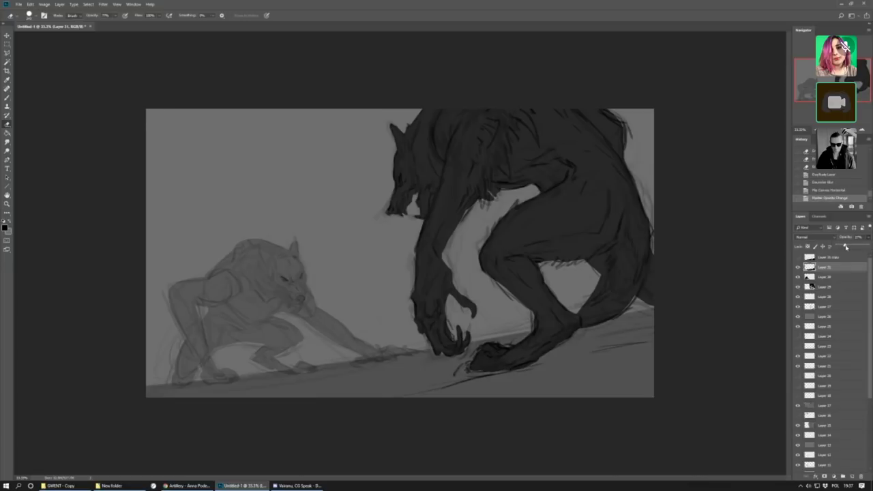
pyautogui.rightClick(64, 135)
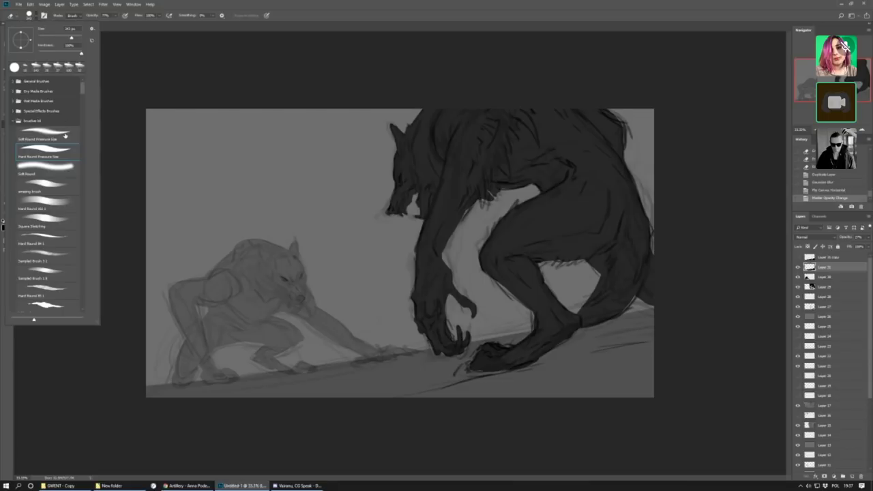
pyautogui.click(55, 131)
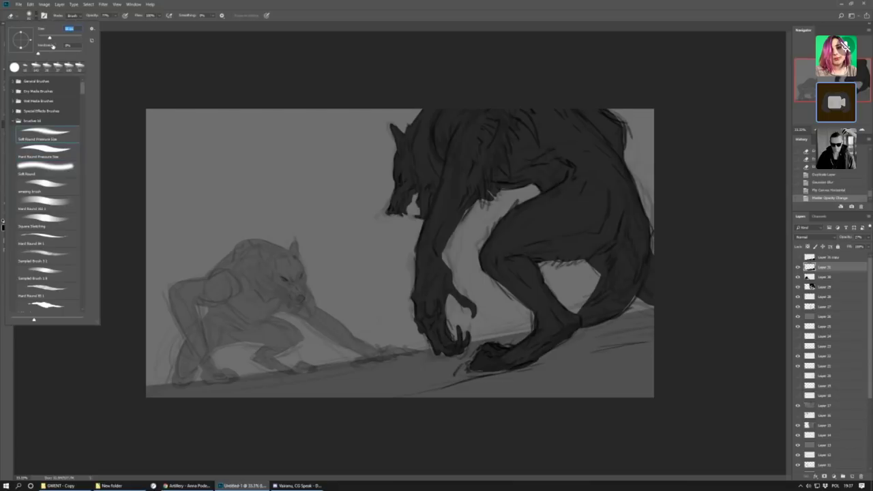
pyautogui.click(490, 357)
# Soft-erase along the werewolf's hand and leg and toward the smaller creature's arm.
pyautogui.moveTo(511, 356); pyautogui.dragTo(546, 340)
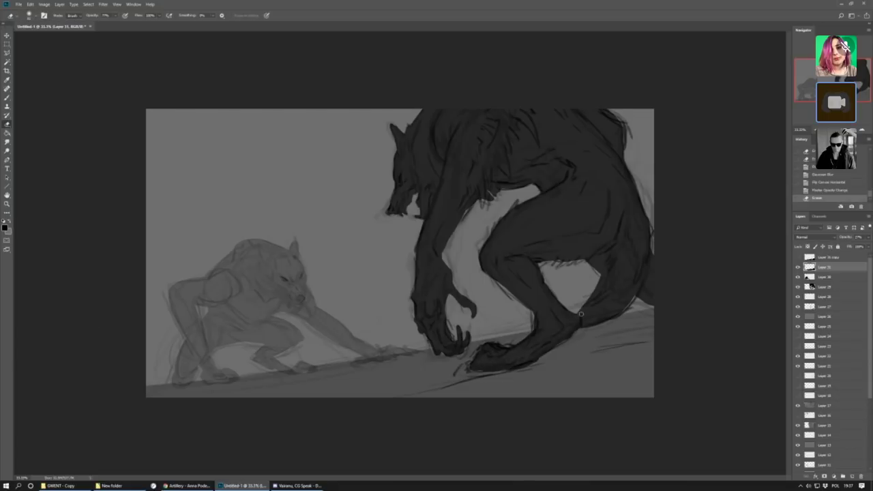
pyautogui.moveTo(580, 313)
pyautogui.mouseDown()
pyautogui.moveTo(613, 312)
pyautogui.moveTo(568, 323)
pyautogui.mouseUp()
pyautogui.moveTo(461, 345); pyautogui.dragTo(407, 348)
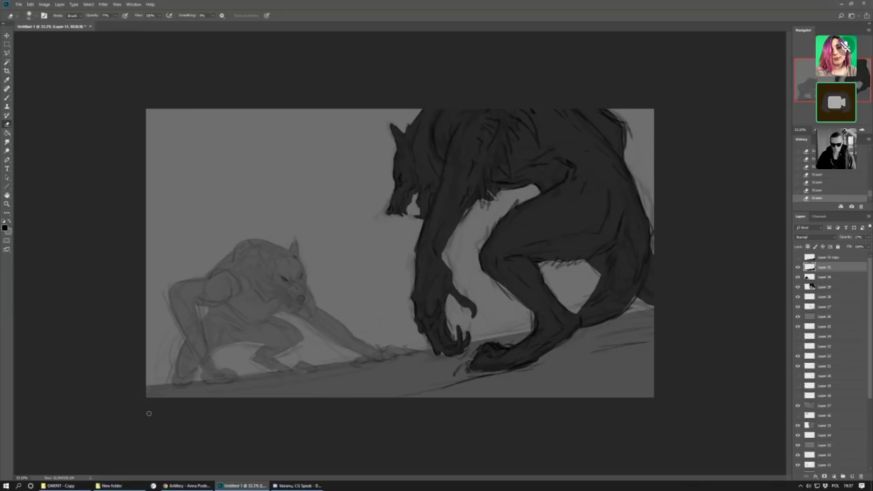
# Duplicate Layer 31 as Layer 31 copy 2 and raise its opacity to darken the ground.
pyautogui.rightClick(849, 267)
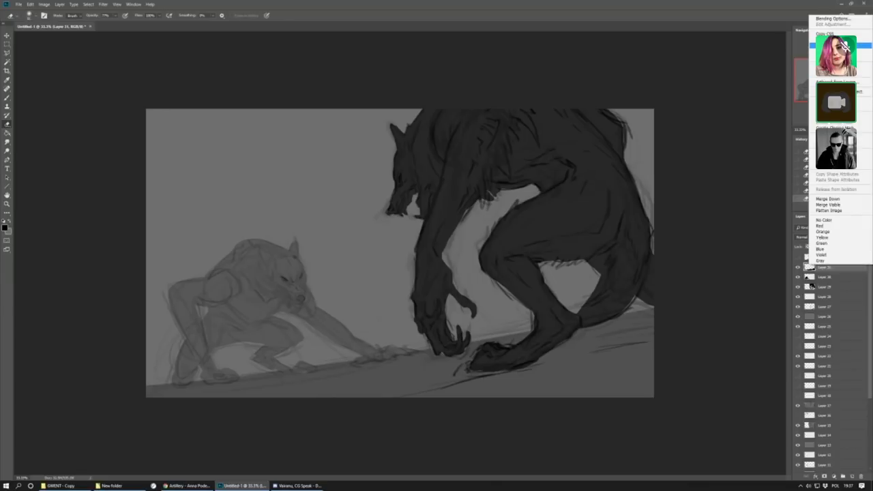
pyautogui.click(846, 46)
pyautogui.click(492, 141)
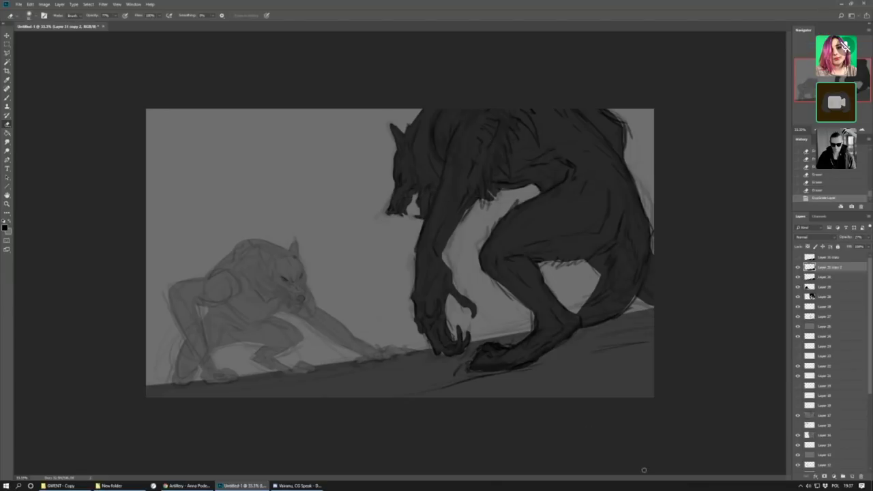
pyautogui.moveTo(870, 238); pyautogui.dragTo(853, 247)
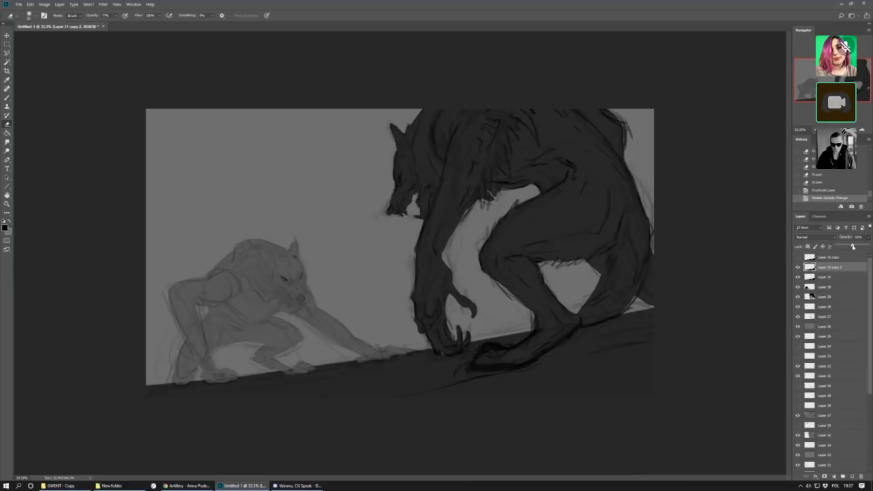
pyautogui.click(798, 268)
pyautogui.click(798, 268)
# Add a layer mask to the copy and fill it black to hide it.
pyautogui.click(825, 477)
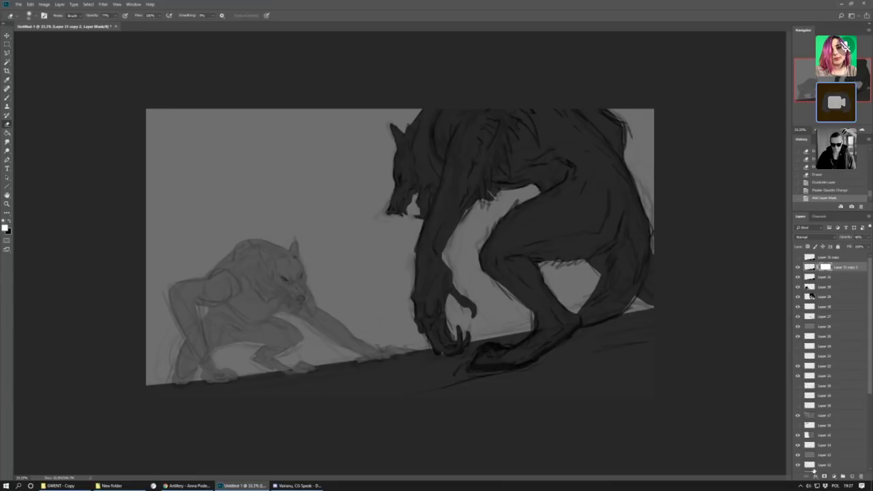
pyautogui.press('g')
pyautogui.click(10, 223)
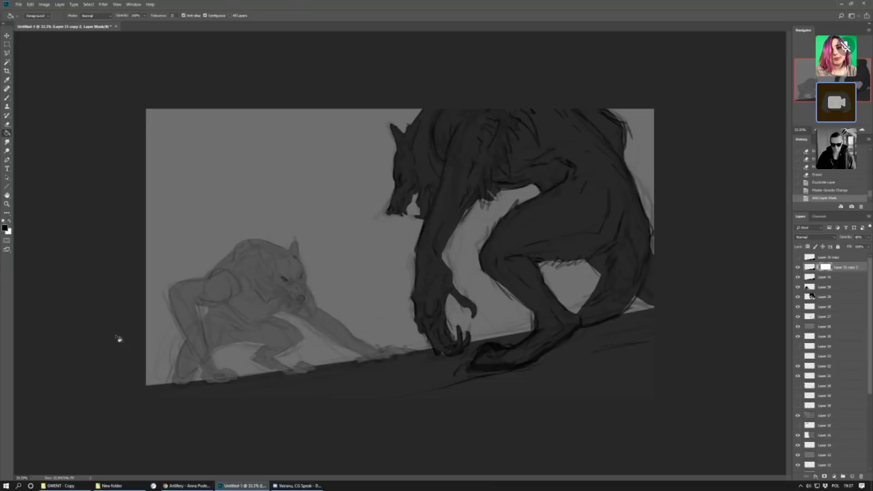
pyautogui.click(310, 397)
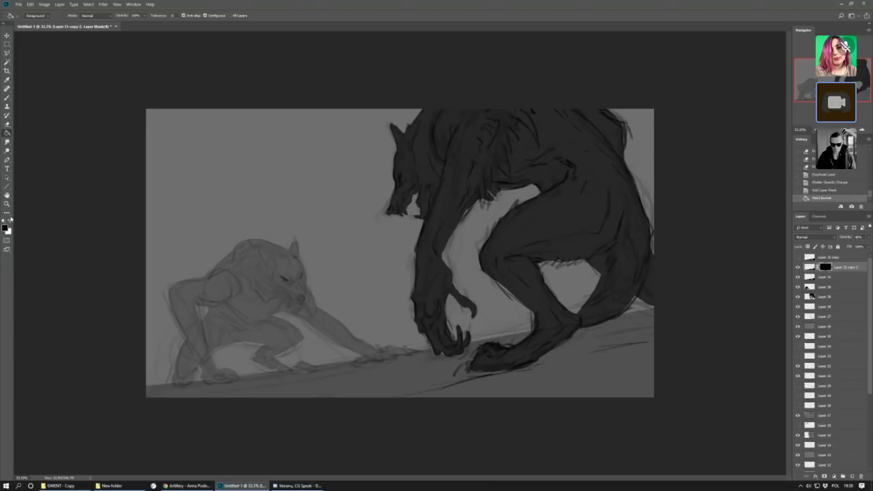
# With a 600 px white brush, reveal darker shading across the lower-right ground.
pyautogui.click(11, 218)
pyautogui.click(11, 99)
pyautogui.click(28, 15)
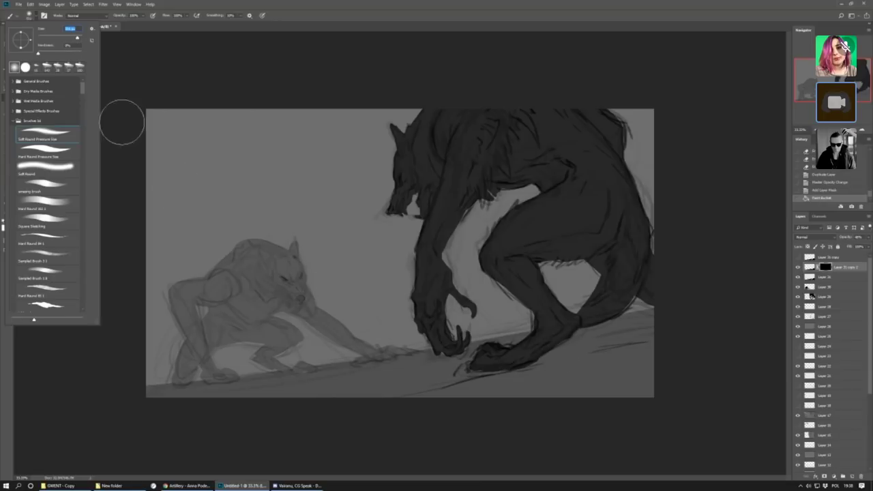
pyautogui.write('600')
pyautogui.press('Return')
pyautogui.moveTo(460, 425)
pyautogui.mouseDown()
pyautogui.moveTo(690, 325)
pyautogui.moveTo(643, 380)
pyautogui.mouseUp()
pyautogui.moveTo(548, 402)
pyautogui.mouseDown()
pyautogui.moveTo(613, 410)
pyautogui.moveTo(391, 456)
pyautogui.moveTo(472, 412)
pyautogui.moveTo(312, 432)
pyautogui.moveTo(308, 421)
pyautogui.moveTo(565, 385)
pyautogui.mouseUp()
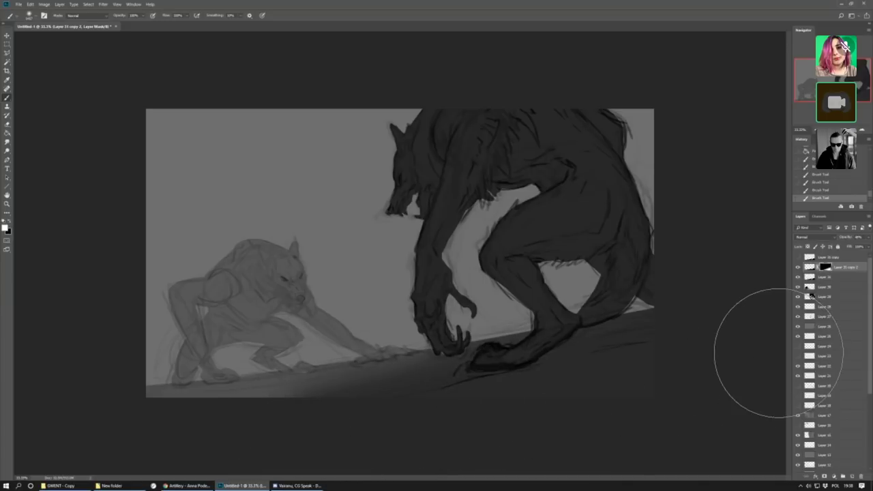
# At 75% brush opacity, paint a faint white stroke along the ground under the feet.
pyautogui.click(10, 222)
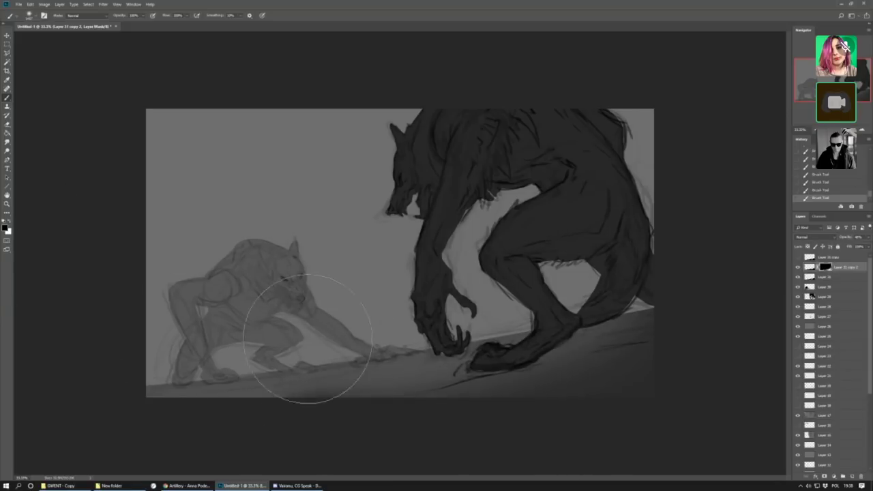
pyautogui.click(11, 224)
pyautogui.press('7')
pyautogui.press('5')
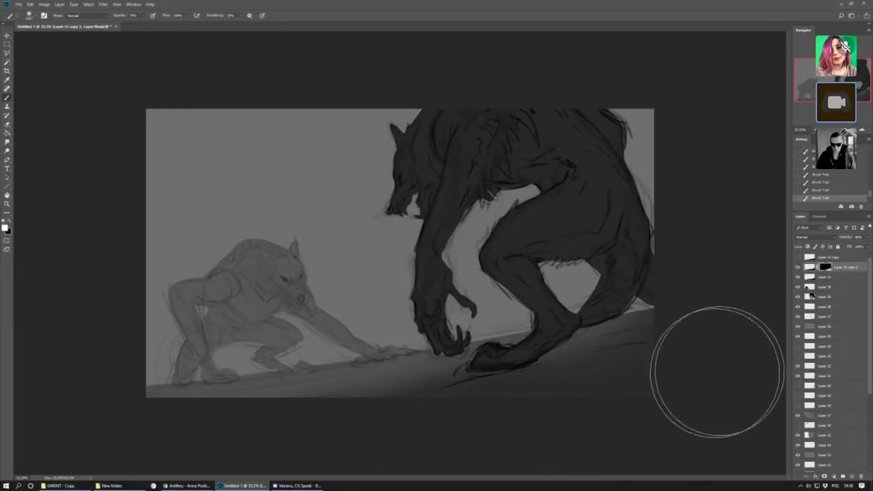
pyautogui.moveTo(488, 396); pyautogui.dragTo(607, 419)
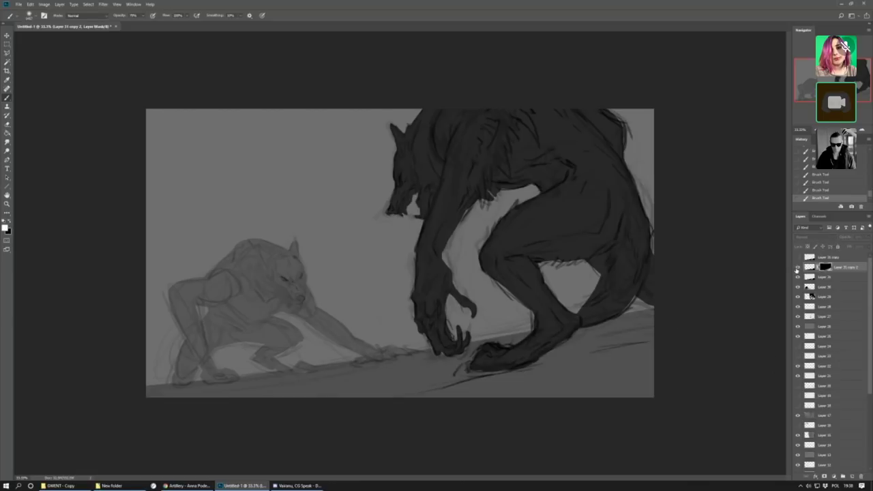
# On a new layer, pick a dark colour and paint a stroke with a hard round brush.
pyautogui.click(852, 477)
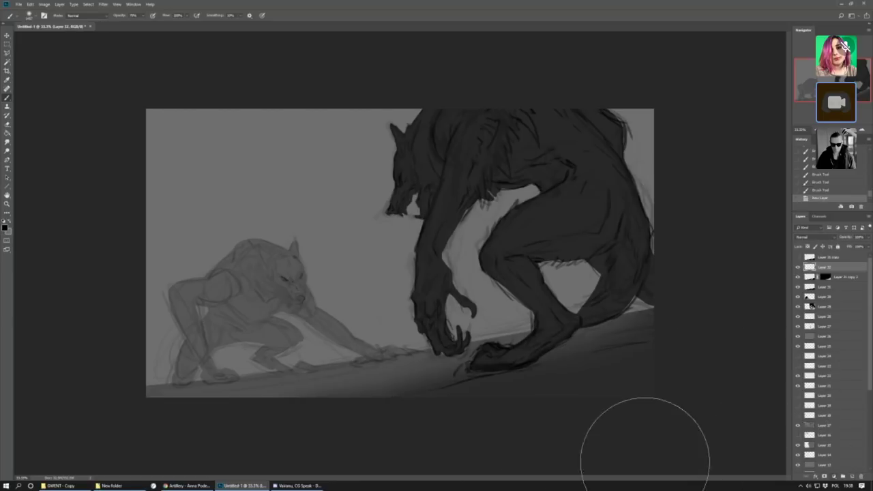
pyautogui.click(7, 79)
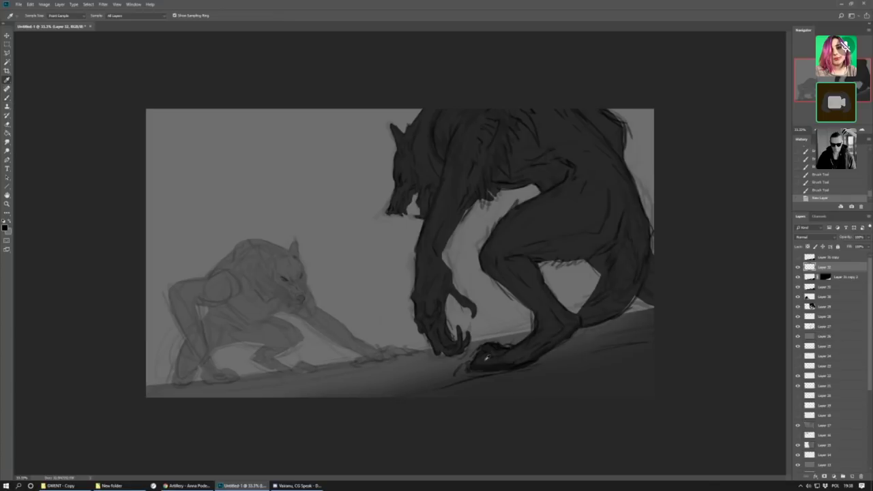
pyautogui.click(7, 97)
pyautogui.click(30, 15)
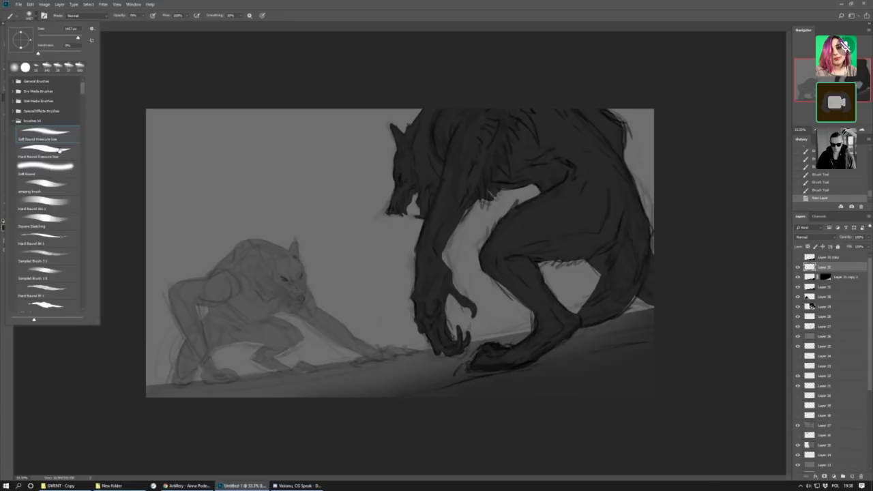
pyautogui.click(71, 204)
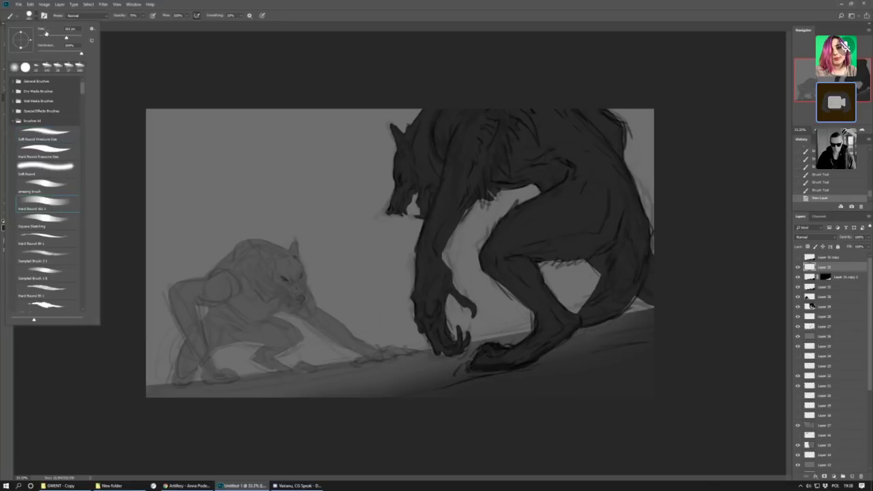
pyautogui.press('Return')
pyautogui.moveTo(486, 349)
pyautogui.mouseDown()
pyautogui.moveTo(478, 365)
pyautogui.moveTo(515, 366)
pyautogui.mouseUp()
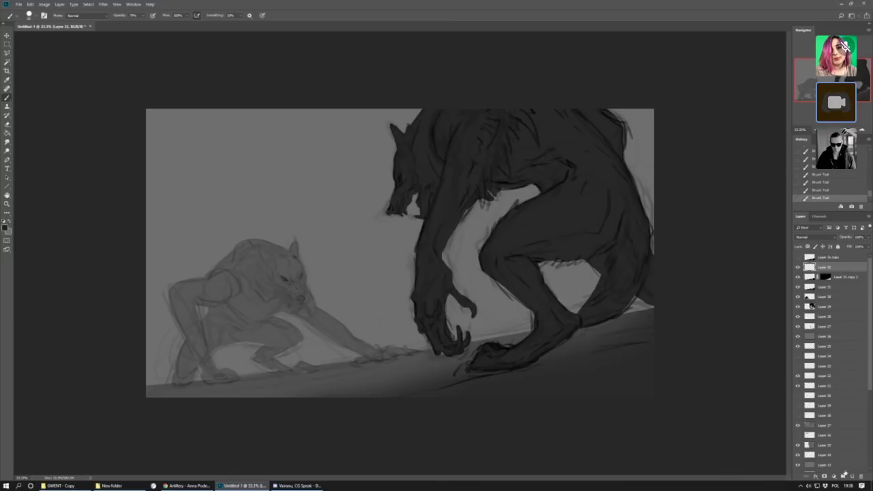
# On another new layer, paint a dark ground shadow from the werewolf's foot to the right edge, then fade it.
pyautogui.hotkey('ctrl', 'shift', 'alt', 'n')
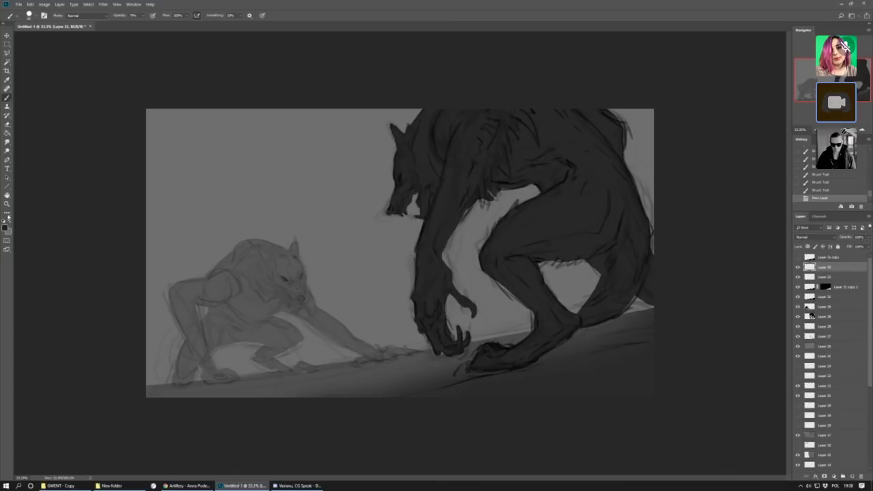
pyautogui.click(28, 20)
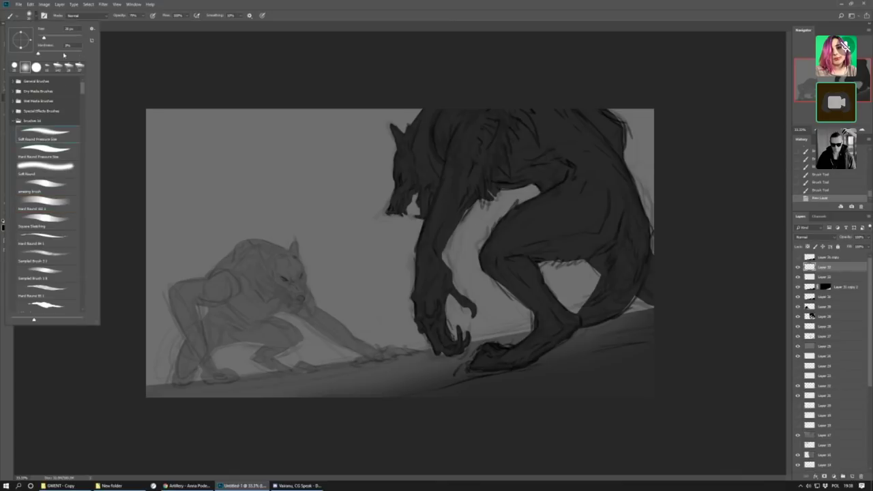
pyautogui.click(534, 362)
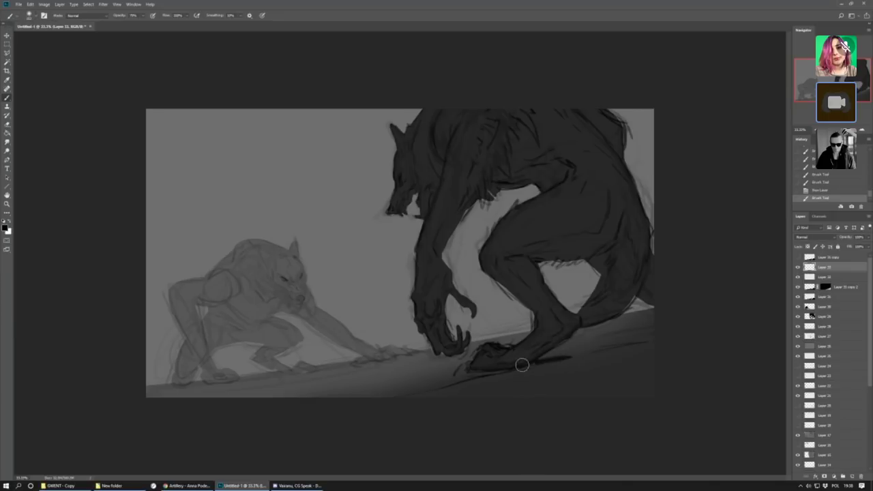
pyautogui.moveTo(523, 362)
pyautogui.mouseDown()
pyautogui.moveTo(561, 355)
pyautogui.moveTo(530, 364)
pyautogui.moveTo(671, 341)
pyautogui.moveTo(563, 351)
pyautogui.moveTo(658, 333)
pyautogui.moveTo(610, 342)
pyautogui.moveTo(632, 335)
pyautogui.mouseUp()
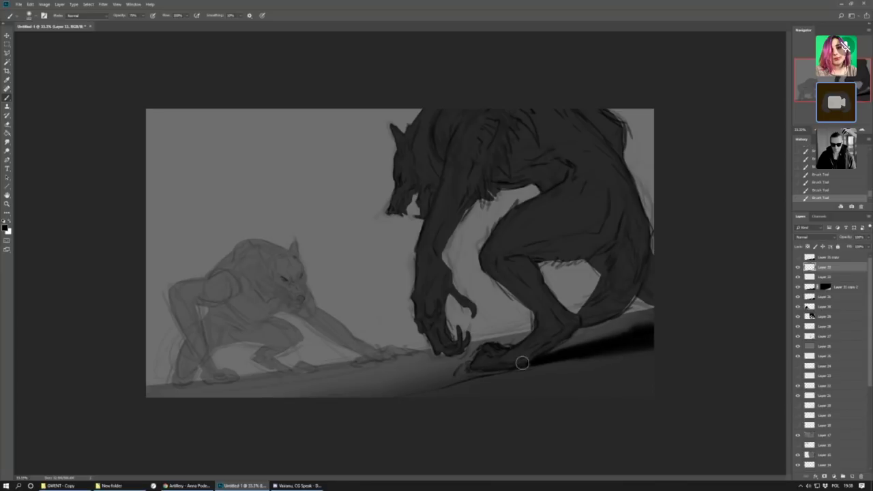
pyautogui.moveTo(483, 371); pyautogui.dragTo(444, 387)
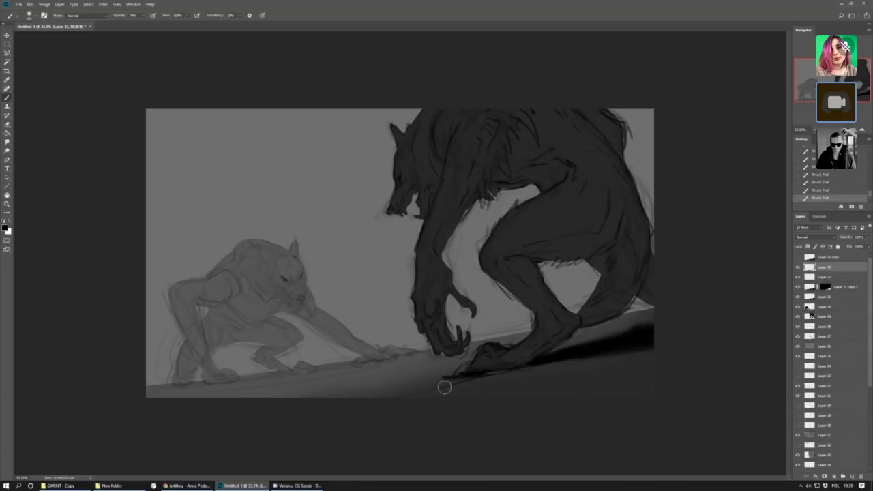
pyautogui.moveTo(531, 366)
pyautogui.mouseDown()
pyautogui.moveTo(611, 353)
pyautogui.moveTo(582, 350)
pyautogui.mouseUp()
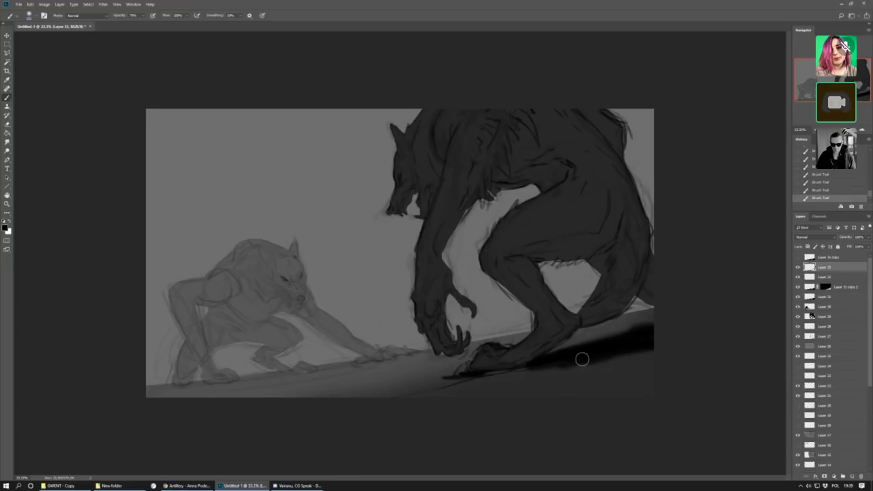
pyautogui.moveTo(532, 369)
pyautogui.mouseDown()
pyautogui.moveTo(651, 360)
pyautogui.moveTo(673, 323)
pyautogui.mouseUp()
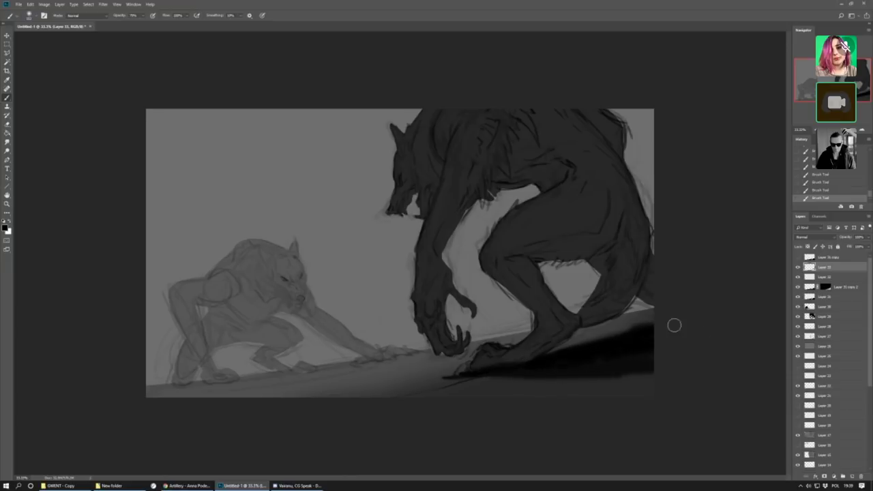
pyautogui.moveTo(485, 393)
pyautogui.mouseDown()
pyautogui.moveTo(731, 378)
pyautogui.moveTo(719, 397)
pyautogui.mouseUp()
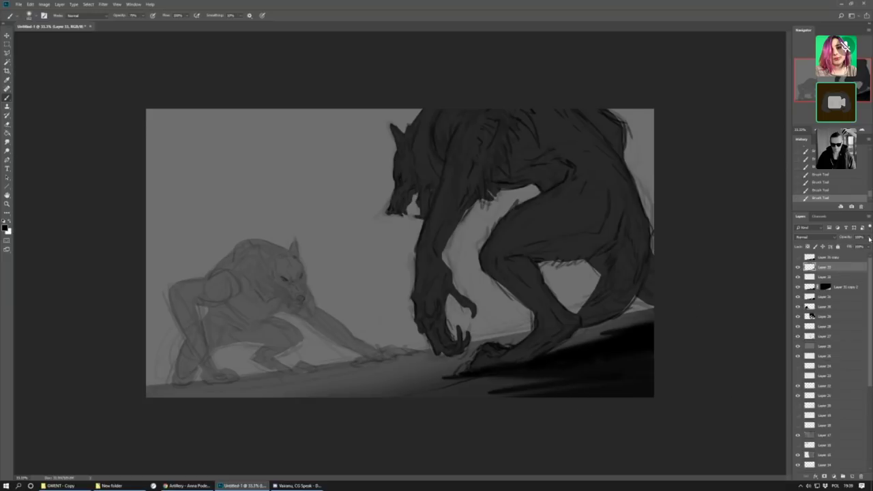
pyautogui.moveTo(869, 238); pyautogui.dragTo(851, 247)
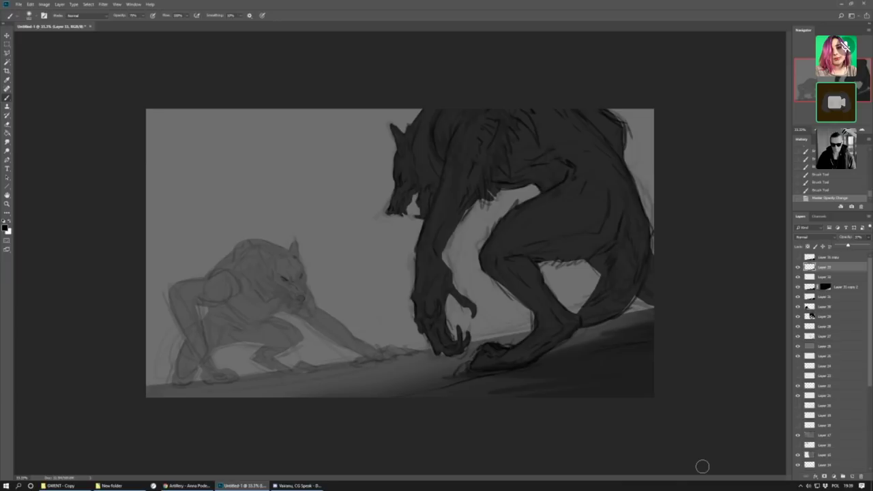
# Erase bits of the shadow around the werewolf's foot and tail.
pyautogui.click(9, 116)
pyautogui.click(29, 15)
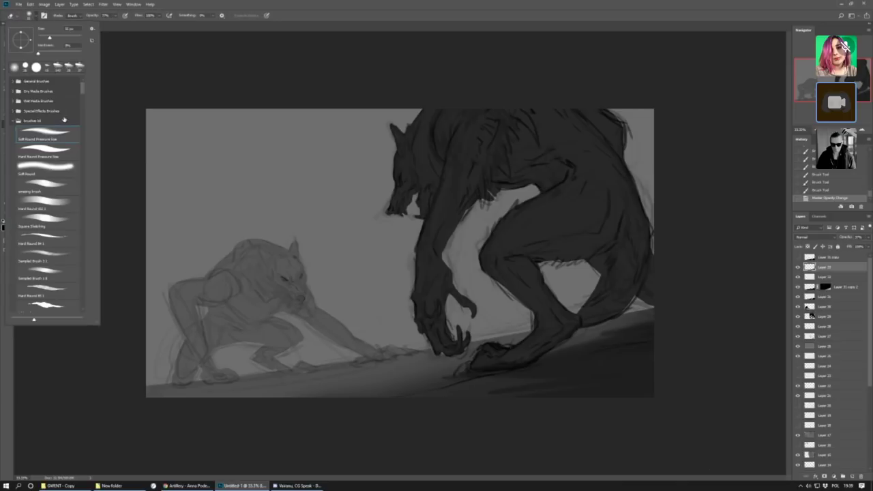
pyautogui.click(538, 351)
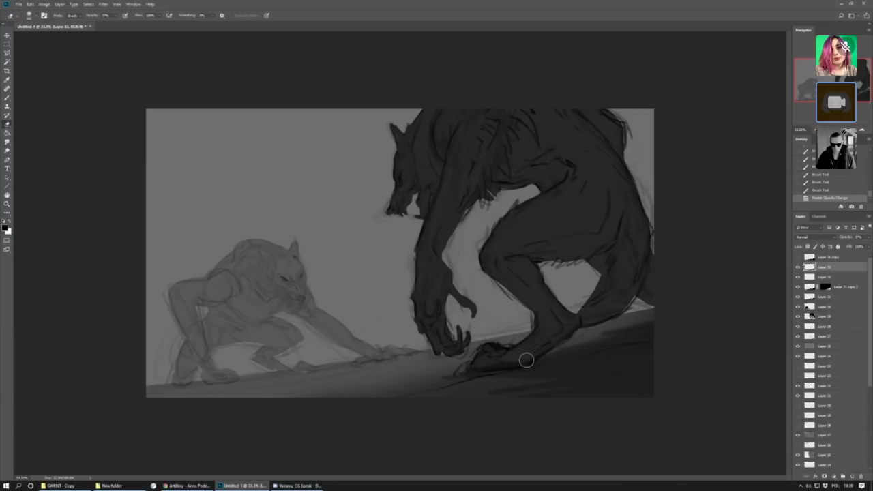
pyautogui.moveTo(524, 361); pyautogui.dragTo(550, 346)
pyautogui.moveTo(638, 332)
pyautogui.mouseDown()
pyautogui.moveTo(532, 351)
pyautogui.moveTo(594, 333)
pyautogui.mouseUp()
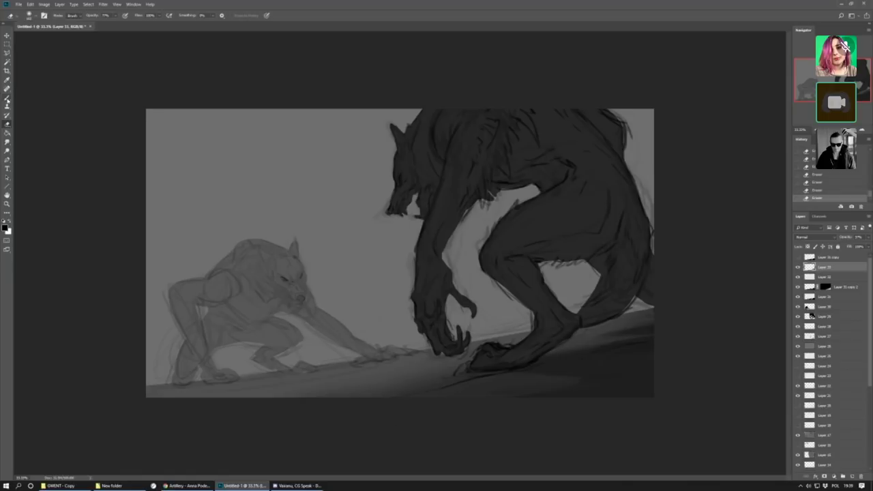
# Add faint dark strokes along the ground under the werewolf, then erase them back to soften.
pyautogui.press('b')
pyautogui.moveTo(494, 372)
pyautogui.mouseDown()
pyautogui.moveTo(659, 369)
pyautogui.moveTo(556, 367)
pyautogui.moveTo(653, 377)
pyautogui.mouseUp()
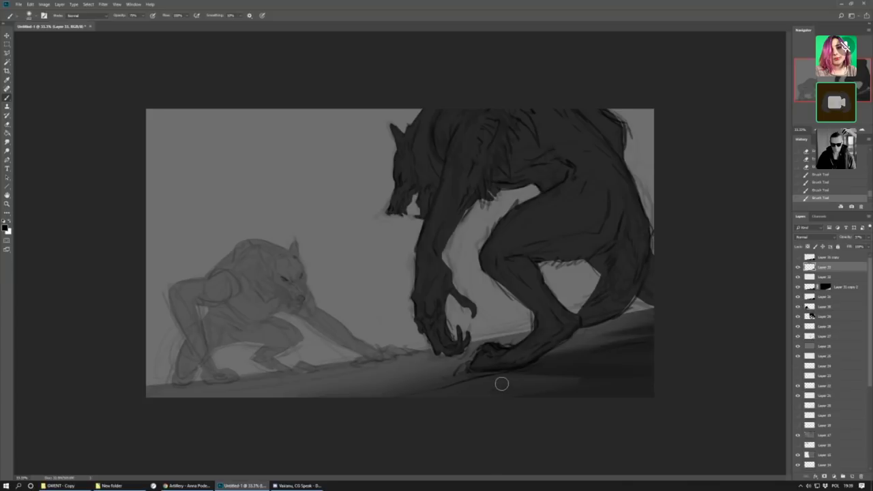
pyautogui.moveTo(501, 384)
pyautogui.mouseDown()
pyautogui.moveTo(566, 401)
pyautogui.moveTo(479, 382)
pyautogui.moveTo(539, 393)
pyautogui.mouseUp()
pyautogui.moveTo(429, 390)
pyautogui.mouseDown()
pyautogui.moveTo(549, 410)
pyautogui.moveTo(424, 408)
pyautogui.moveTo(537, 395)
pyautogui.moveTo(478, 387)
pyautogui.moveTo(598, 381)
pyautogui.moveTo(518, 386)
pyautogui.moveTo(567, 393)
pyautogui.mouseUp()
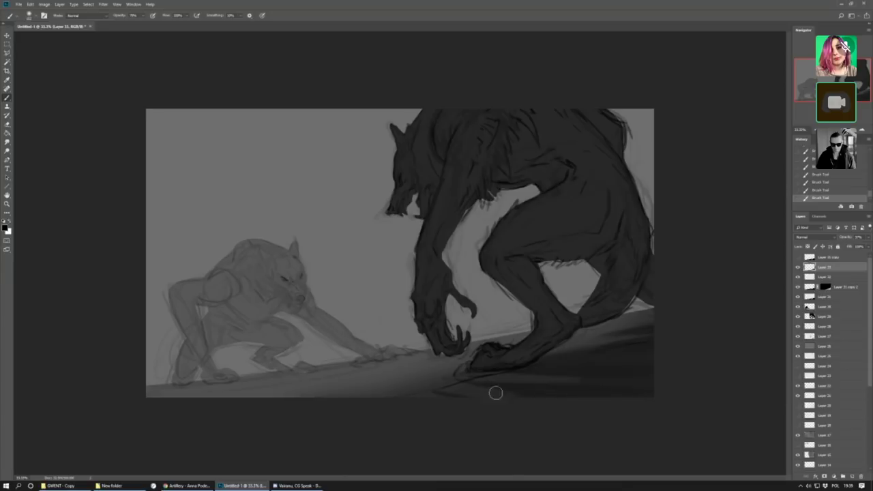
pyautogui.click(7, 124)
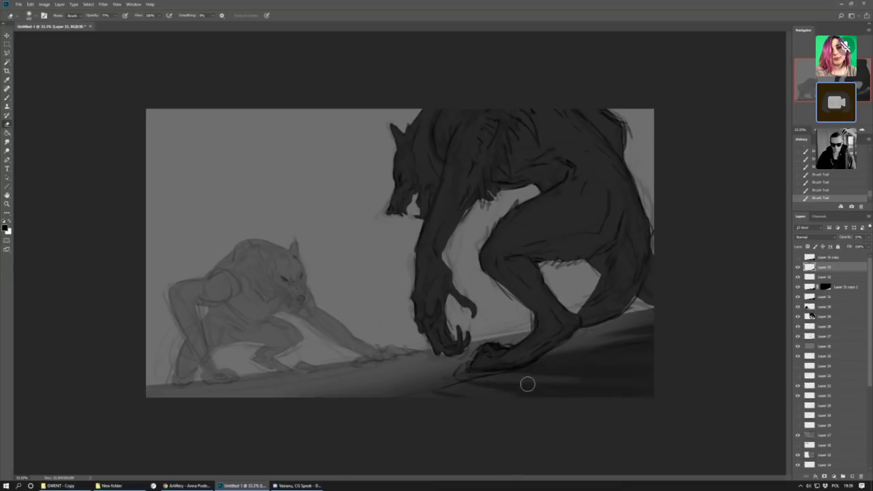
pyautogui.moveTo(524, 382); pyautogui.dragTo(539, 382)
pyautogui.moveTo(479, 380)
pyautogui.mouseDown()
pyautogui.moveTo(496, 384)
pyautogui.moveTo(478, 391)
pyautogui.moveTo(533, 404)
pyautogui.mouseUp()
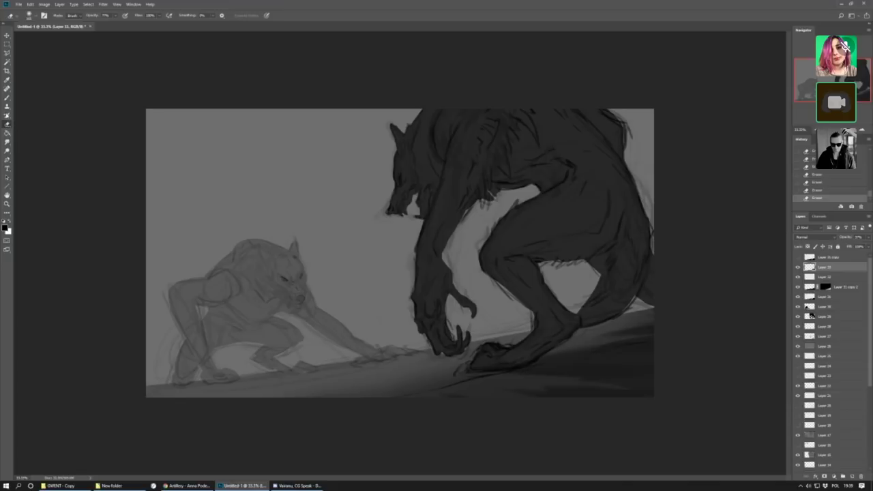
# Paint more faint ground strokes and add an empty layer on top.
pyautogui.press('b')
pyautogui.moveTo(533, 395); pyautogui.dragTo(500, 388)
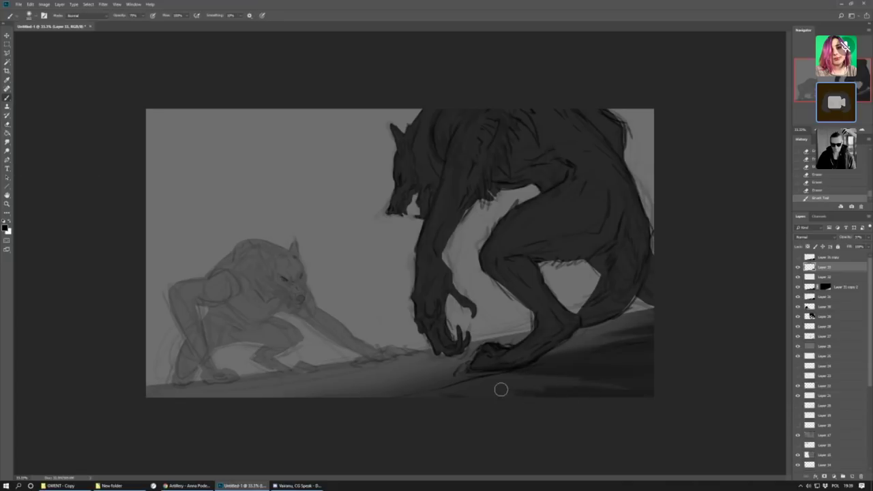
pyautogui.moveTo(448, 384); pyautogui.dragTo(473, 386)
pyautogui.moveTo(540, 393); pyautogui.dragTo(419, 386)
pyautogui.moveTo(582, 403); pyautogui.dragTo(535, 400)
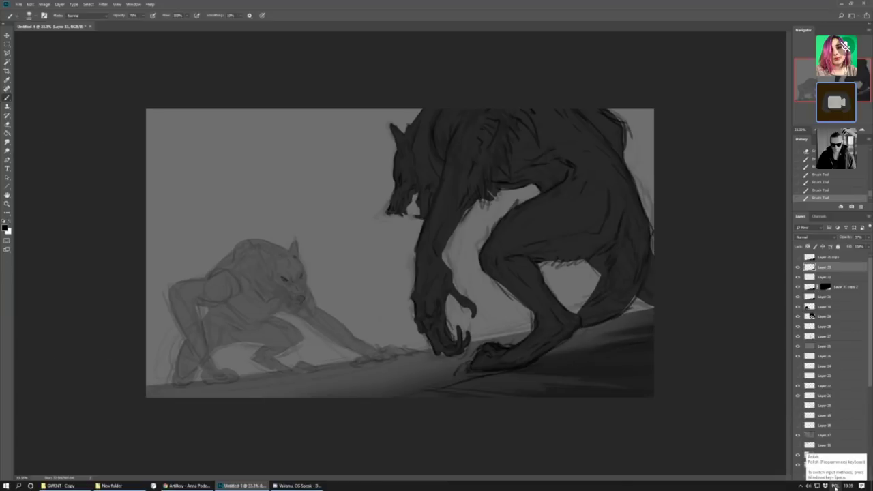
pyautogui.click(852, 476)
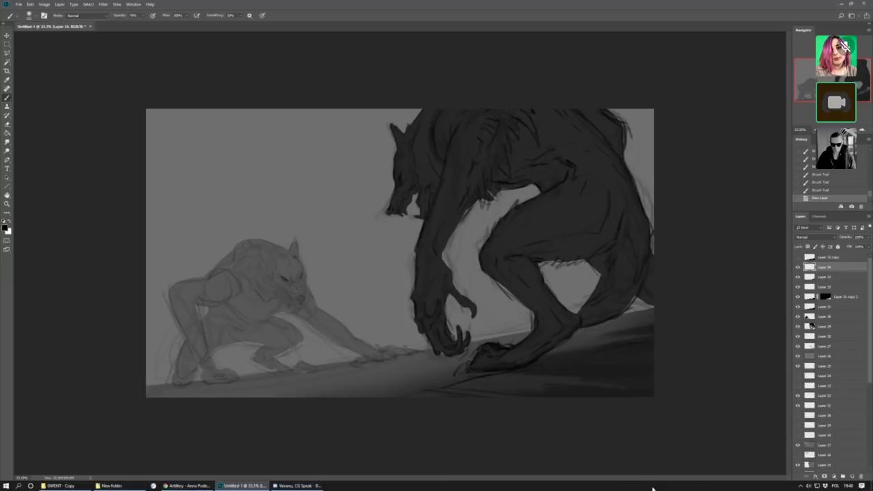
# Select a circle in the sky and fill it with white for the moon, then deselect.
pyautogui.click(28, 17)
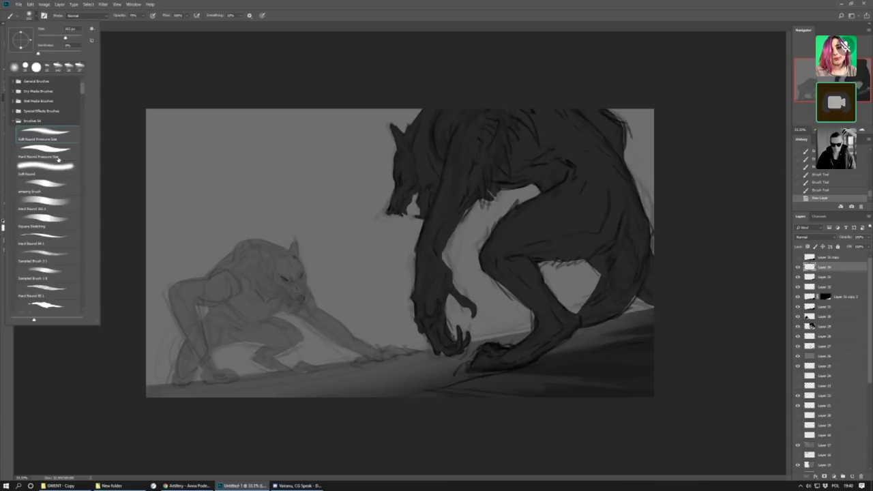
pyautogui.click(134, 72)
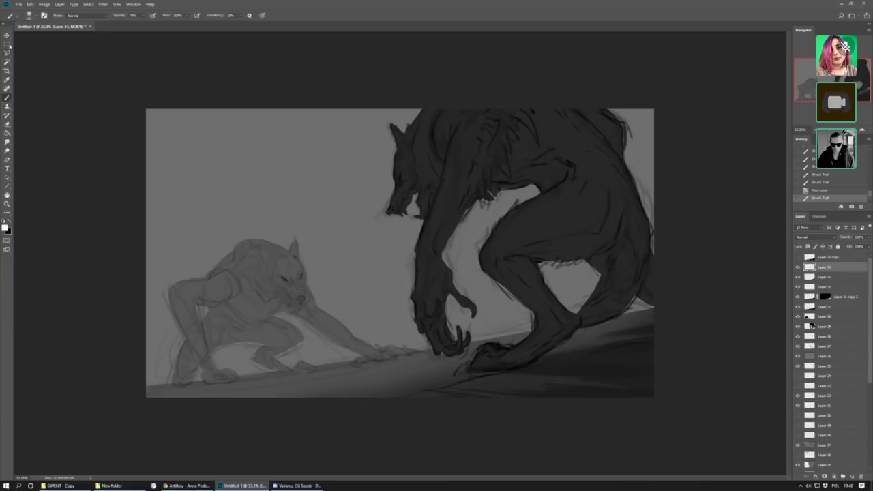
pyautogui.click(11, 45)
pyautogui.moveTo(9, 46); pyautogui.dragTo(44, 50)
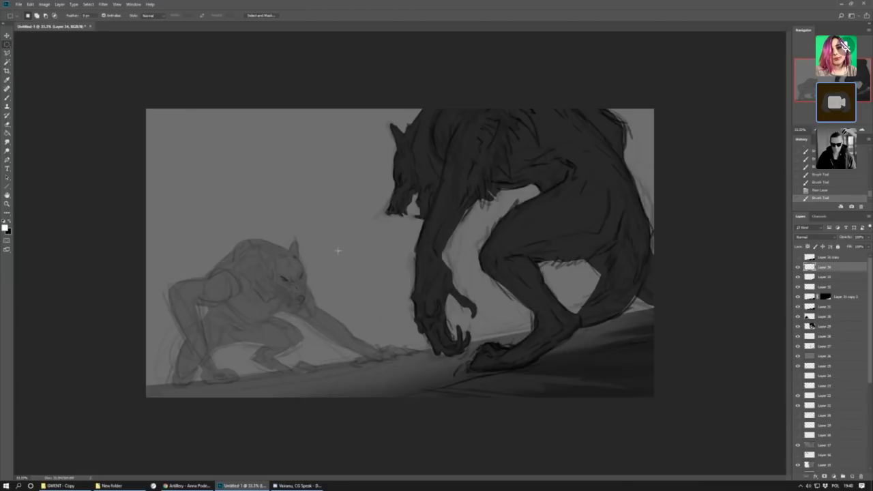
pyautogui.moveTo(336, 244); pyautogui.dragTo(246, 155)
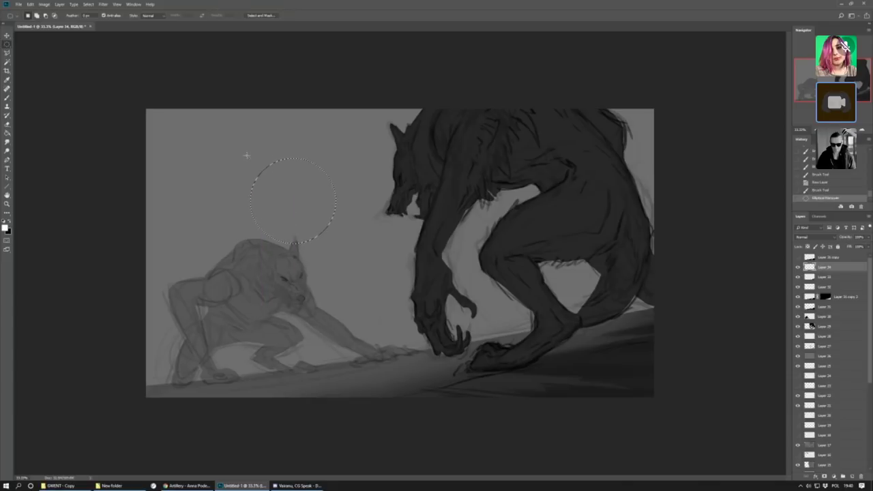
pyautogui.click(7, 133)
pyautogui.click(312, 189)
pyautogui.press('m')
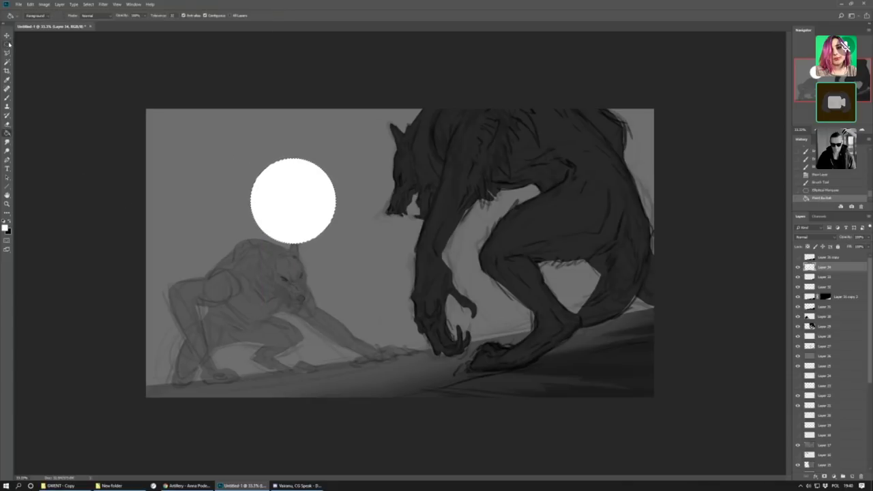
pyautogui.hotkey('ctrl', 'd')
# Set the moon layer to Overlay blending at about 67% opacity.
pyautogui.click(868, 236)
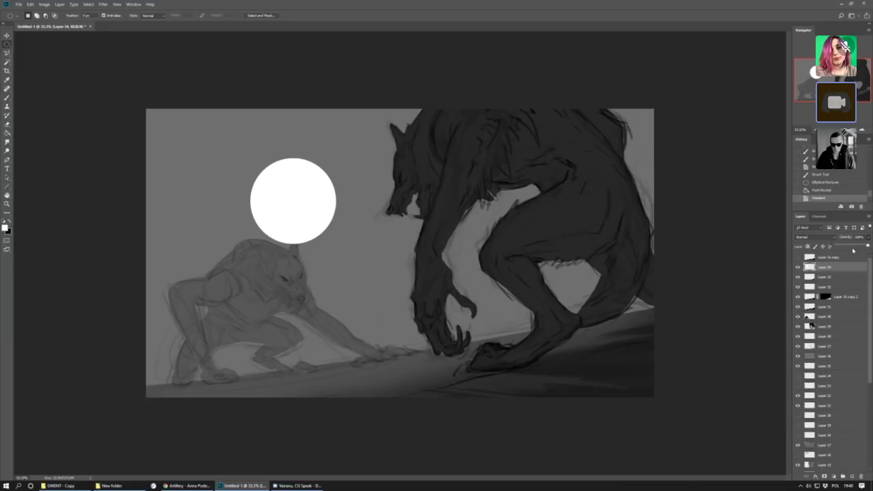
pyautogui.moveTo(855, 247); pyautogui.dragTo(850, 246)
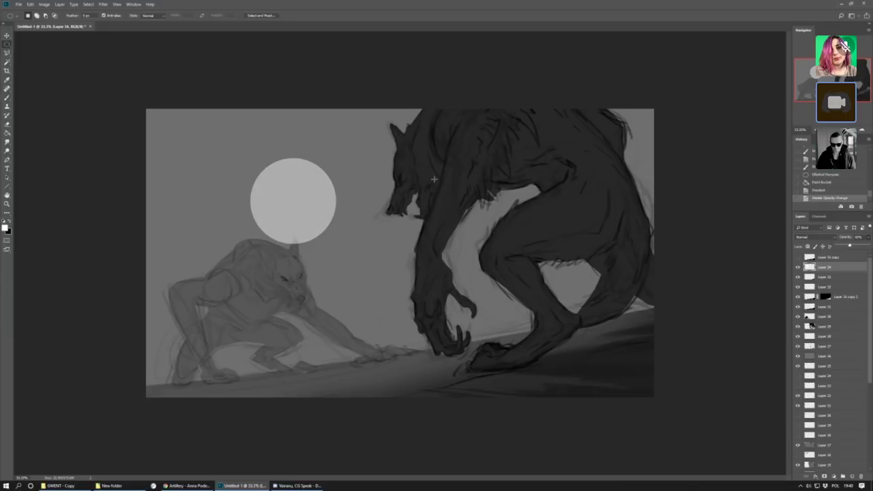
pyautogui.click(106, 5)
pyautogui.click(813, 237)
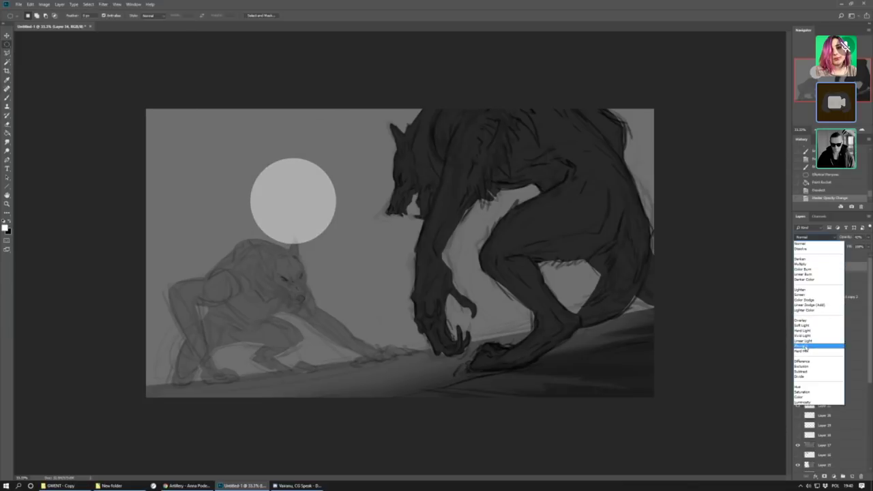
pyautogui.click(802, 320)
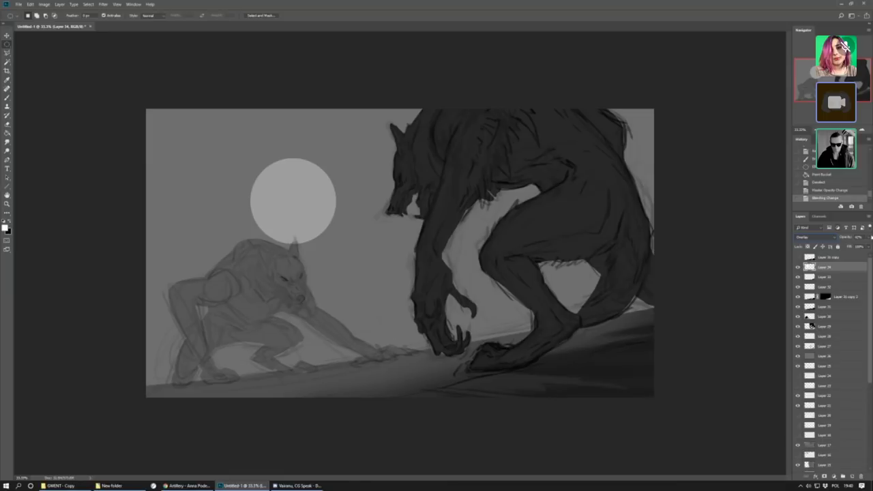
pyautogui.click(870, 236)
pyautogui.moveTo(858, 247); pyautogui.dragTo(853, 246)
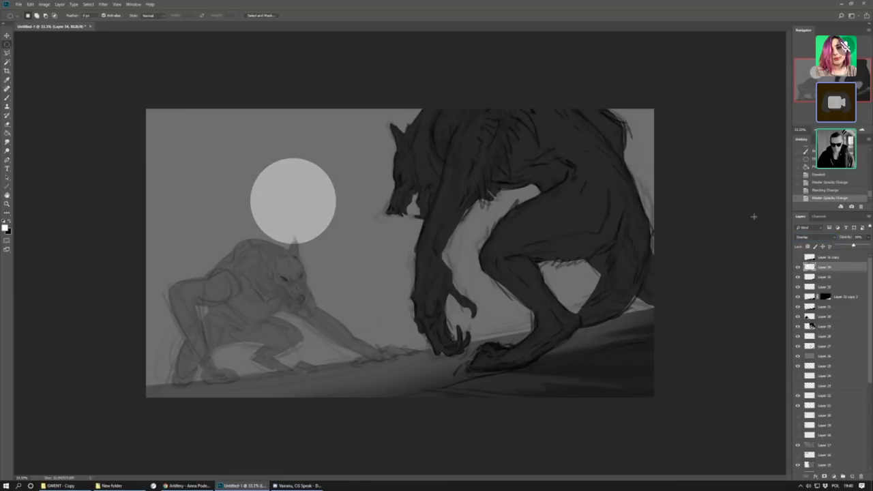
# Apply a Gaussian Blur to the moon.
pyautogui.click(103, 4)
pyautogui.moveTo(132, 82)
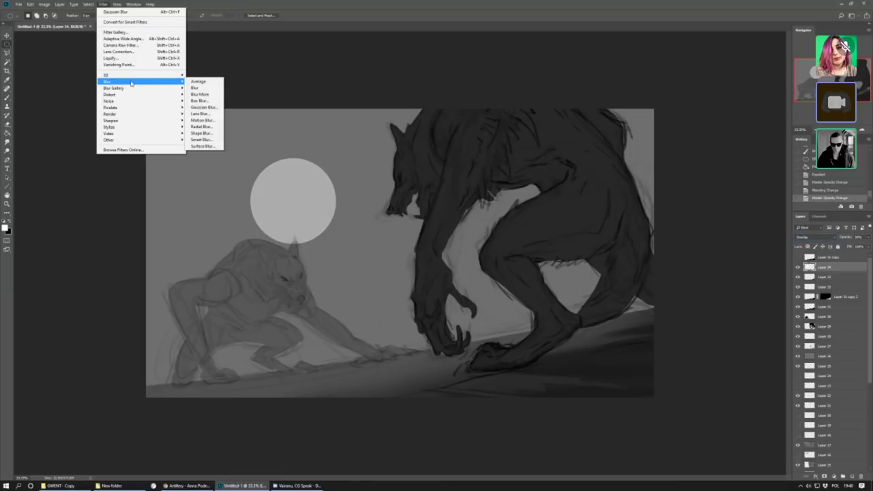
pyautogui.click(204, 107)
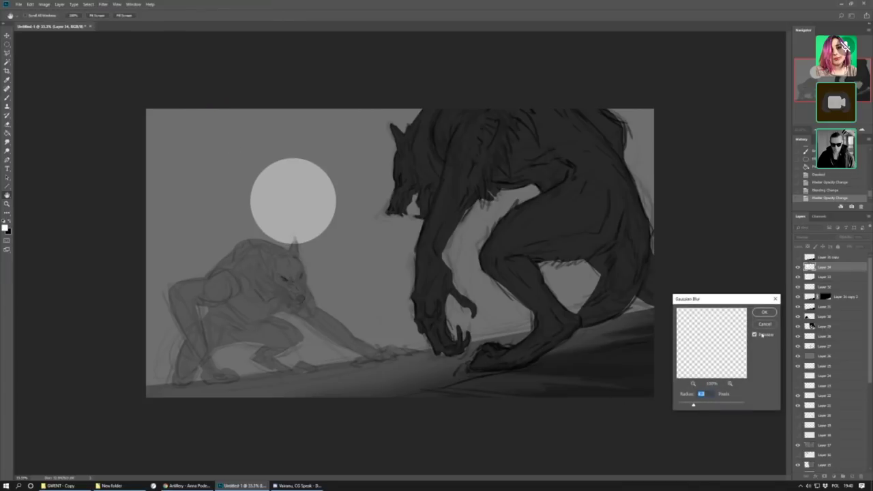
pyautogui.click(764, 312)
# Erase the moon where it covers the werewolf's ear, then open the moon layer's options.
pyautogui.press('b')
pyautogui.click(28, 15)
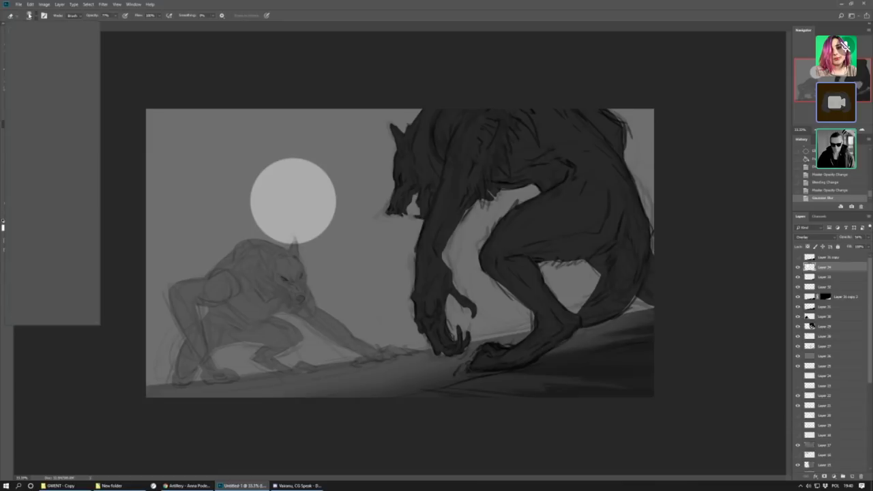
pyautogui.press('e')
pyautogui.click(295, 247)
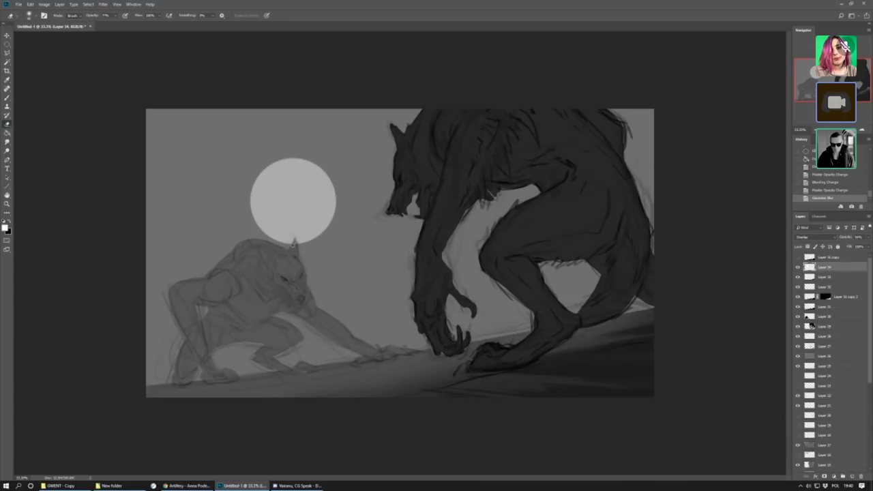
pyautogui.click(295, 247)
pyautogui.click(294, 247)
pyautogui.click(294, 248)
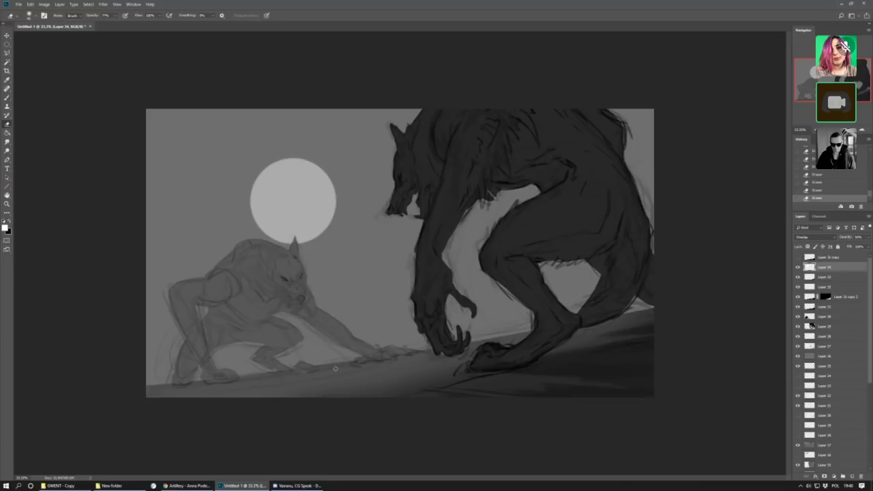
pyautogui.rightClick(841, 271)
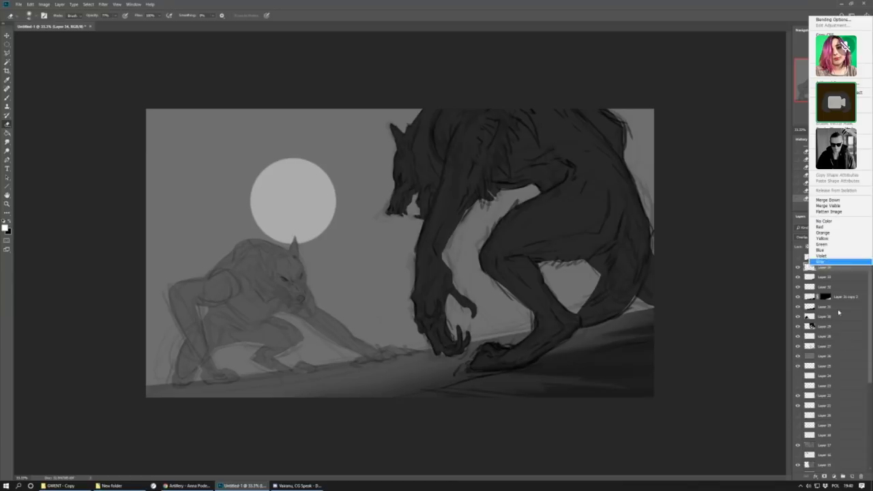
# Add a new layer and switch to the Brush with the 'amazing brush' preset.
pyautogui.click(807, 270)
pyautogui.click(852, 476)
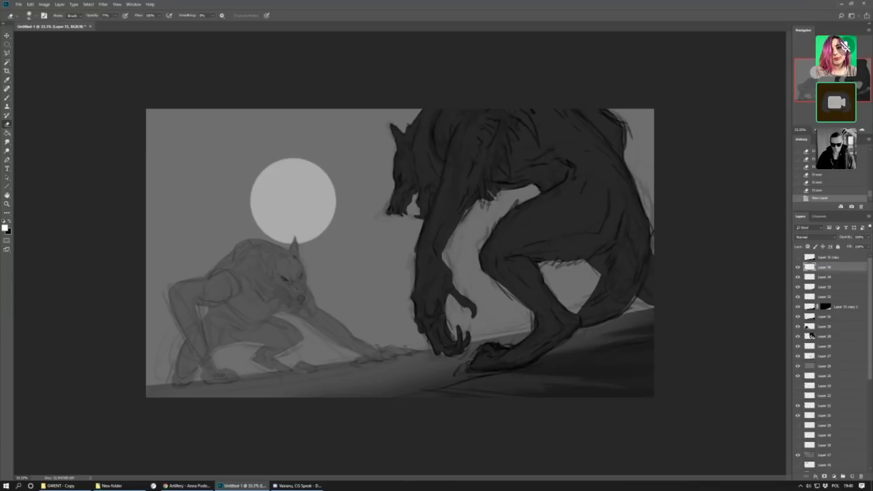
pyautogui.click(29, 15)
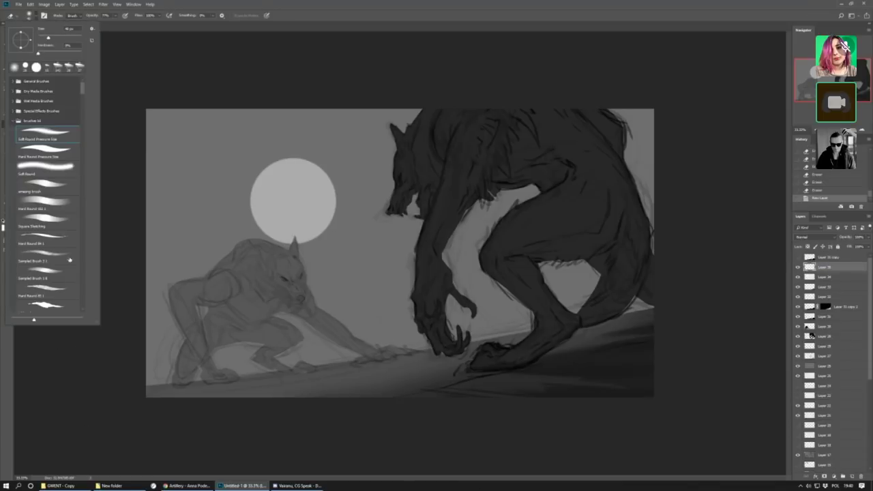
pyautogui.click(44, 184)
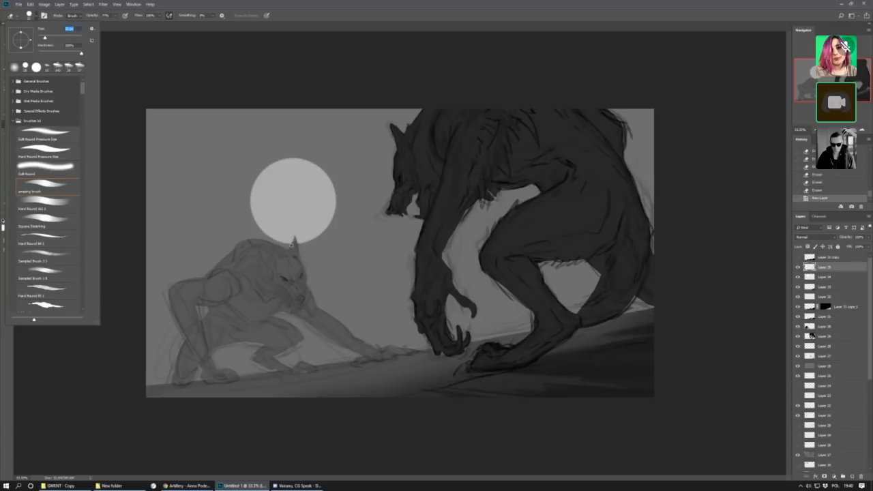
pyautogui.click(290, 247)
pyautogui.click(181, 186)
pyautogui.click(8, 97)
pyautogui.click(29, 15)
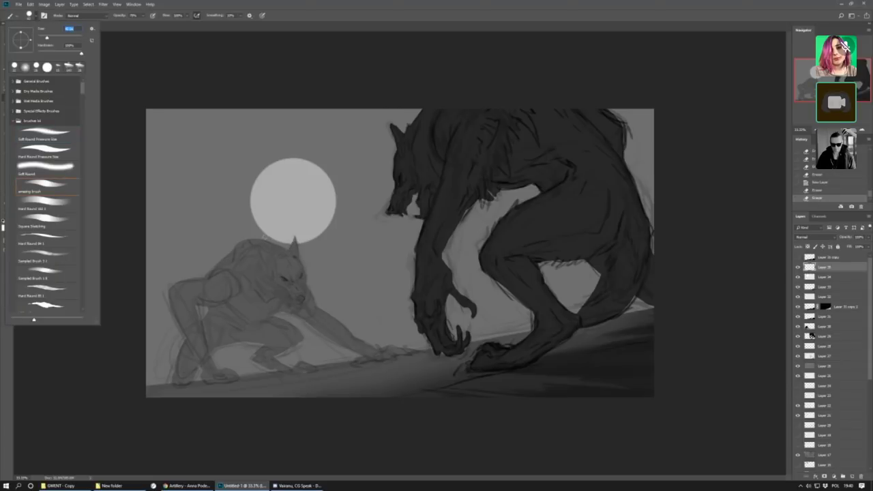
pyautogui.click(259, 238)
# Paint light rim strokes on the crouching wolf's head, forearm and paw.
pyautogui.moveTo(267, 243)
pyautogui.mouseDown()
pyautogui.moveTo(280, 247)
pyautogui.moveTo(272, 255)
pyautogui.mouseUp()
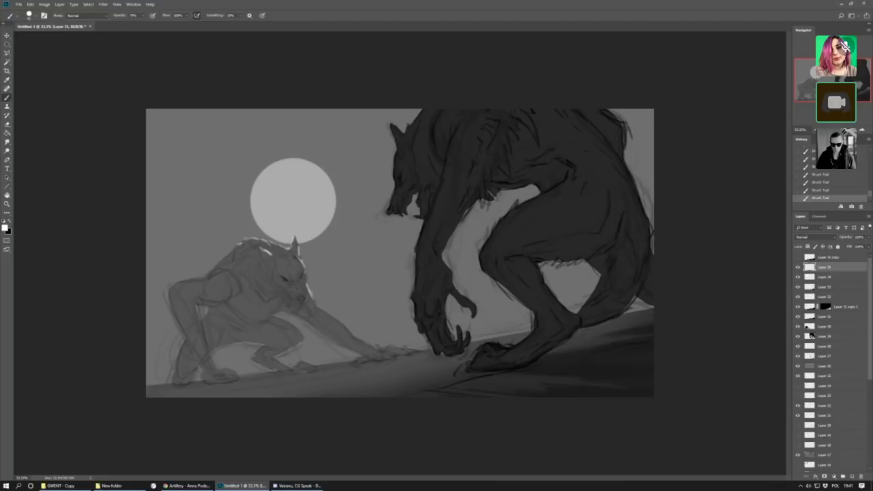
pyautogui.moveTo(326, 312); pyautogui.dragTo(319, 307)
pyautogui.moveTo(358, 338)
pyautogui.mouseDown()
pyautogui.moveTo(371, 335)
pyautogui.moveTo(393, 349)
pyautogui.mouseUp()
pyautogui.moveTo(273, 317); pyautogui.dragTo(292, 326)
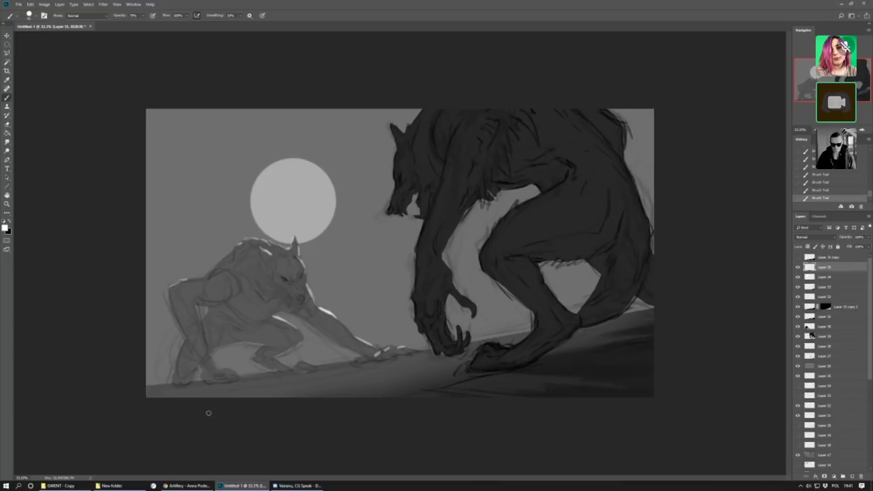
pyautogui.moveTo(274, 358); pyautogui.dragTo(314, 366)
# On a new layer, paint light hard-round highlights up the werewolf's arm edge and neck.
pyautogui.click(852, 478)
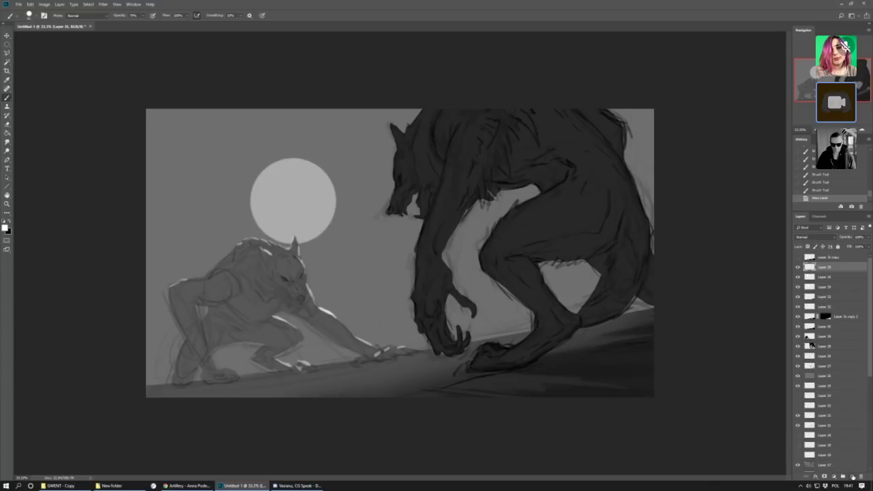
pyautogui.click(29, 15)
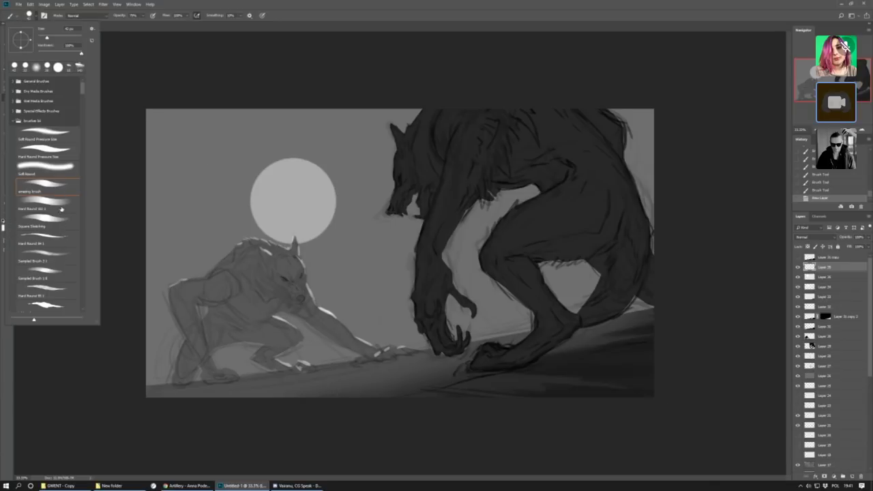
pyautogui.click(68, 284)
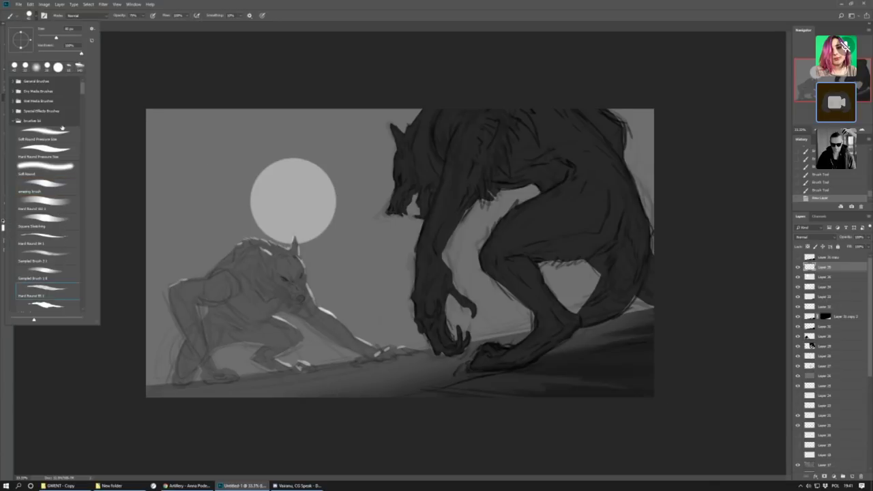
pyautogui.click(417, 281)
pyautogui.moveTo(417, 273)
pyautogui.mouseDown()
pyautogui.moveTo(413, 294)
pyautogui.moveTo(429, 217)
pyautogui.mouseUp()
pyautogui.moveTo(419, 247)
pyautogui.mouseDown()
pyautogui.moveTo(441, 135)
pyautogui.moveTo(442, 153)
pyautogui.moveTo(435, 121)
pyautogui.moveTo(443, 155)
pyautogui.moveTo(435, 122)
pyautogui.mouseUp()
pyautogui.moveTo(441, 156); pyautogui.dragTo(435, 123)
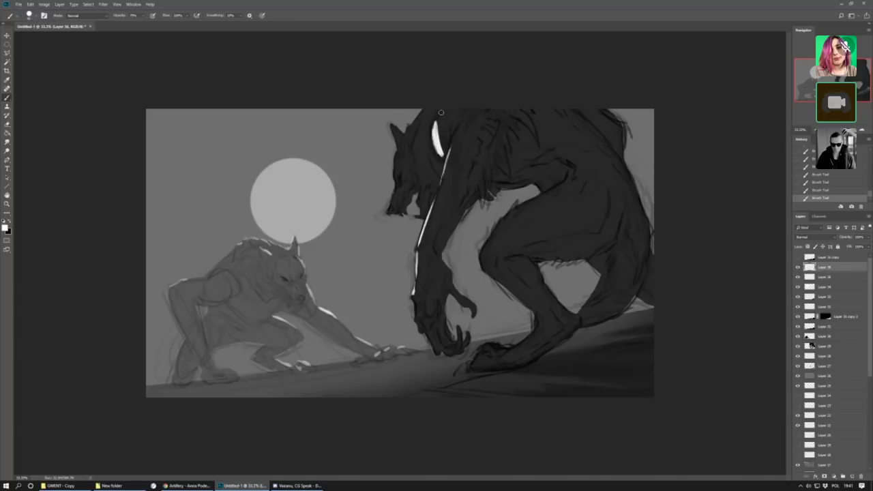
# Dim the highlight layer, undo, and repaint highlights near the snout and ear edge.
pyautogui.click(869, 239)
pyautogui.moveTo(866, 247)
pyautogui.mouseDown()
pyautogui.moveTo(851, 247)
pyautogui.moveTo(859, 247)
pyautogui.mouseUp()
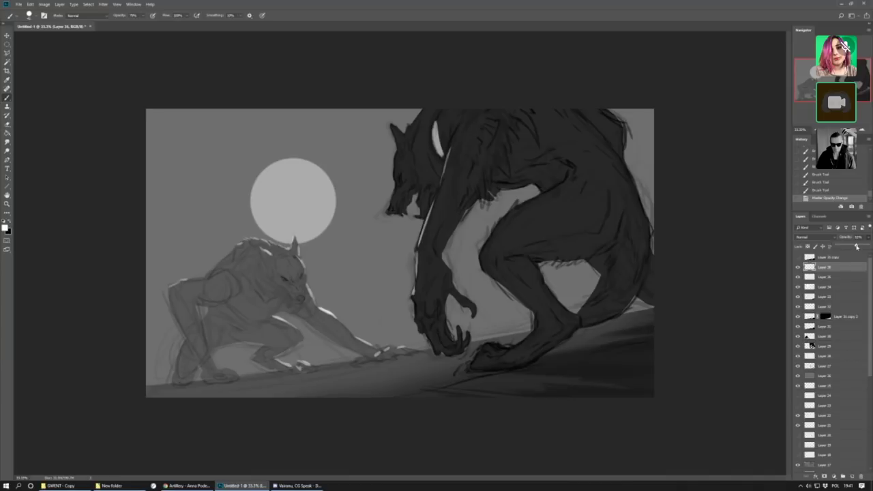
pyautogui.click(390, 207)
pyautogui.hotkey('ctrl', 'alt', 'z')
pyautogui.hotkey('ctrl', 'alt', 'z')
pyautogui.hotkey('ctrl', 'alt', 'z')
pyautogui.moveTo(392, 203); pyautogui.dragTo(392, 198)
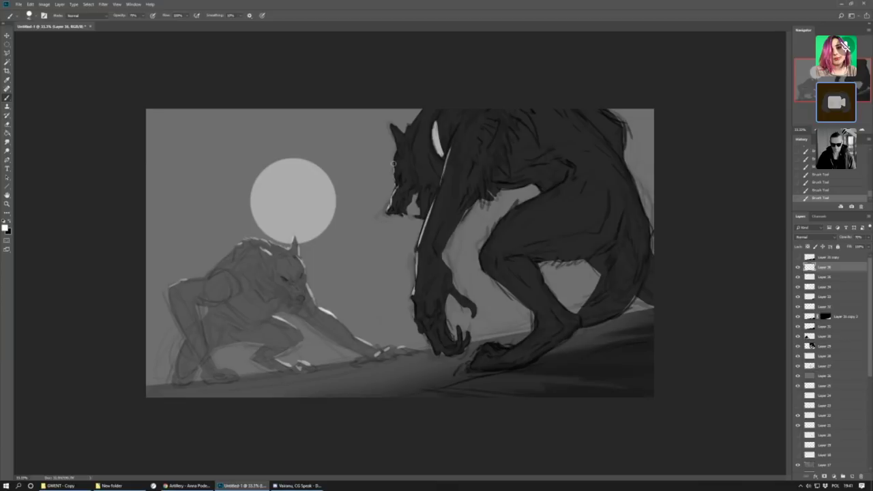
pyautogui.moveTo(401, 157); pyautogui.dragTo(392, 125)
# Highlight the claws, thigh, rear hip and back edge of the werewolf.
pyautogui.moveTo(466, 331); pyautogui.dragTo(453, 325)
pyautogui.moveTo(483, 363)
pyautogui.mouseDown()
pyautogui.moveTo(472, 358)
pyautogui.moveTo(481, 346)
pyautogui.moveTo(471, 355)
pyautogui.mouseUp()
pyautogui.moveTo(530, 337)
pyautogui.mouseDown()
pyautogui.moveTo(498, 350)
pyautogui.moveTo(520, 342)
pyautogui.mouseUp()
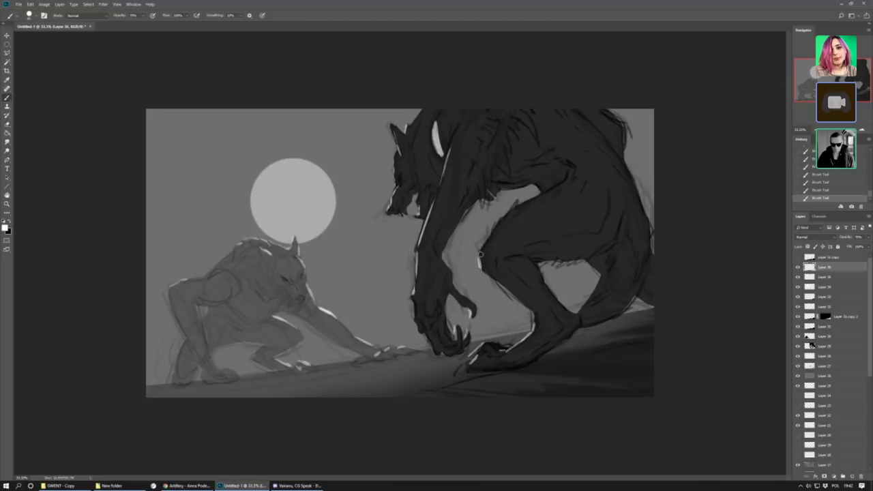
pyautogui.moveTo(495, 230); pyautogui.dragTo(524, 198)
pyautogui.moveTo(599, 293); pyautogui.dragTo(605, 275)
pyautogui.moveTo(577, 311); pyautogui.dragTo(600, 281)
pyautogui.moveTo(653, 298); pyautogui.dragTo(643, 300)
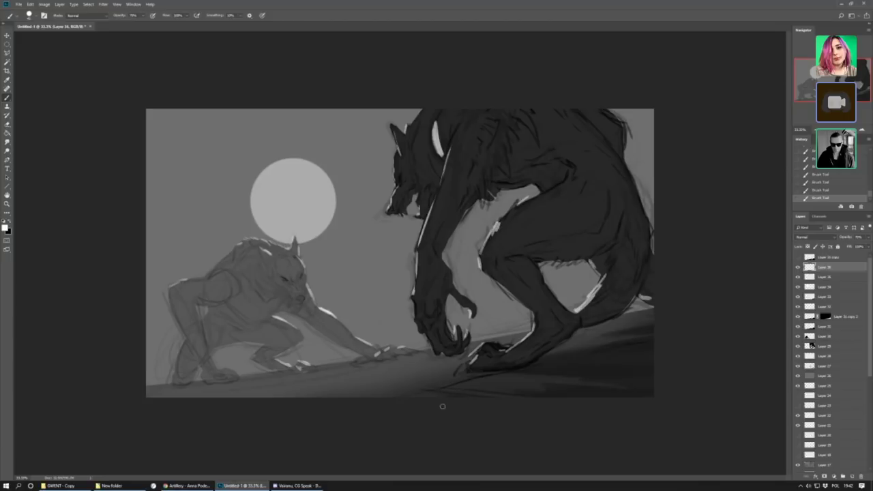
# Soften the head highlight, add and trim jaw highlights, then add an empty layer.
pyautogui.click(30, 15)
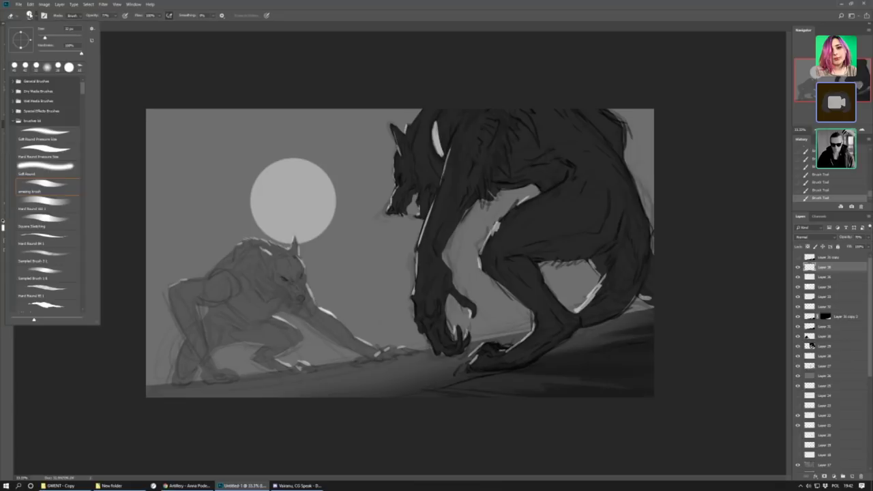
pyautogui.click(42, 134)
pyautogui.moveTo(449, 149)
pyautogui.mouseDown()
pyautogui.moveTo(433, 125)
pyautogui.moveTo(447, 141)
pyautogui.moveTo(442, 109)
pyautogui.moveTo(441, 120)
pyautogui.mouseUp()
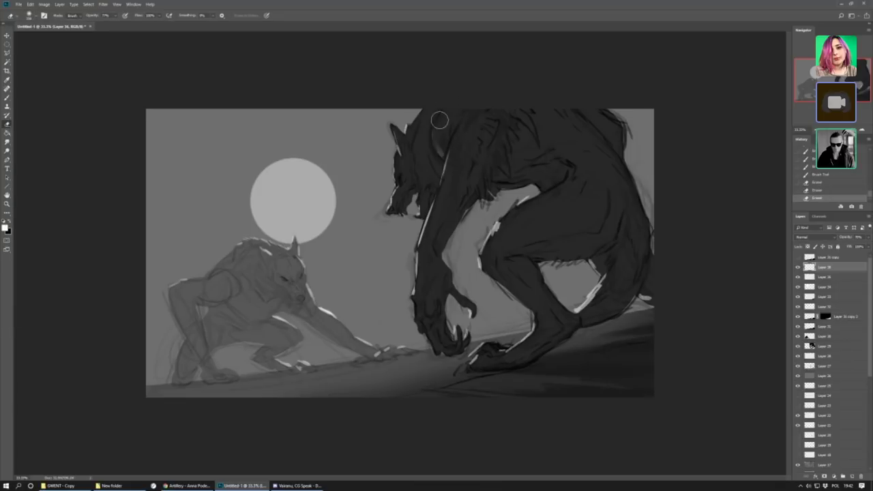
pyautogui.press('b')
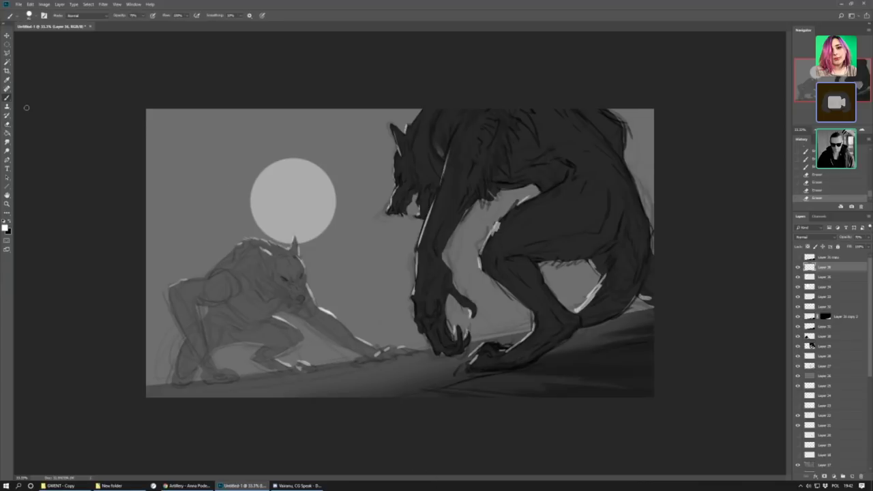
pyautogui.moveTo(402, 186); pyautogui.dragTo(418, 163)
pyautogui.press('e')
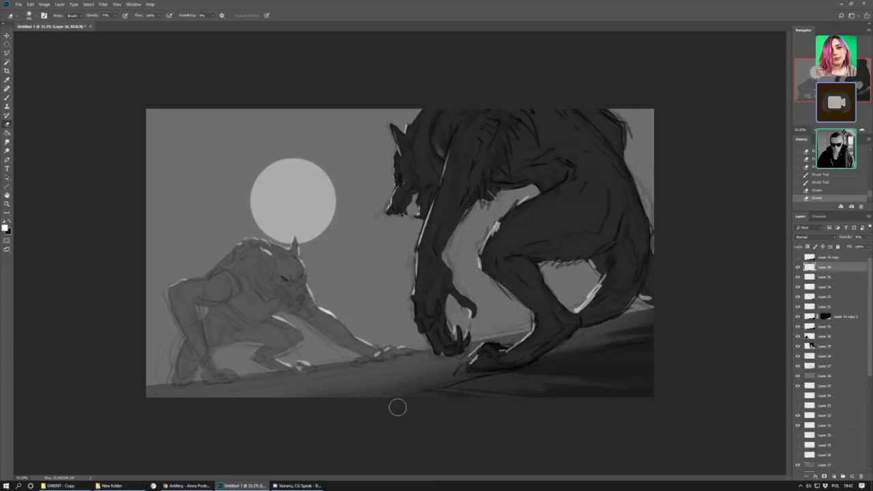
pyautogui.press('b')
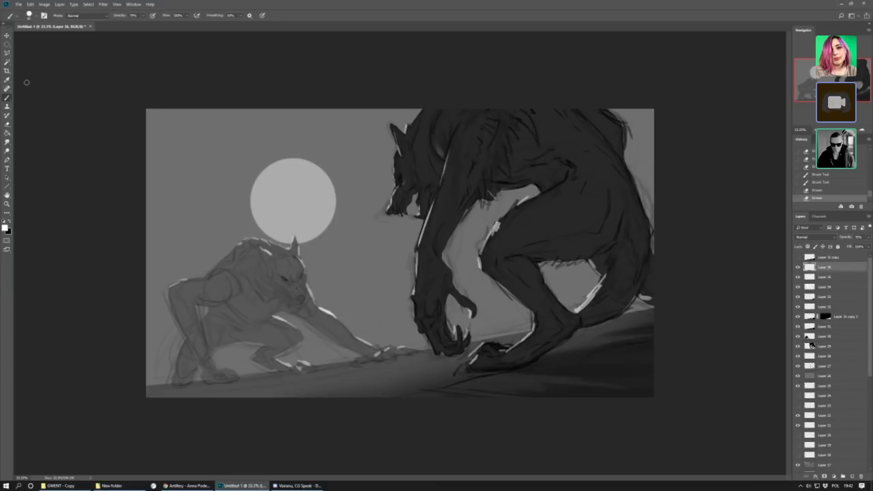
pyautogui.click(852, 477)
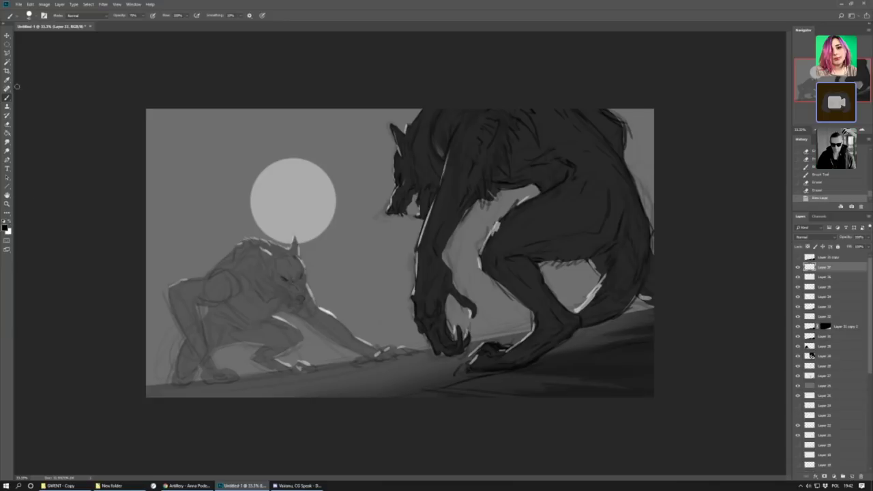
# With a smaller brush, sketch dark tree trunks and foliage right of and below the moon.
pyautogui.click(28, 15)
pyautogui.click(55, 38)
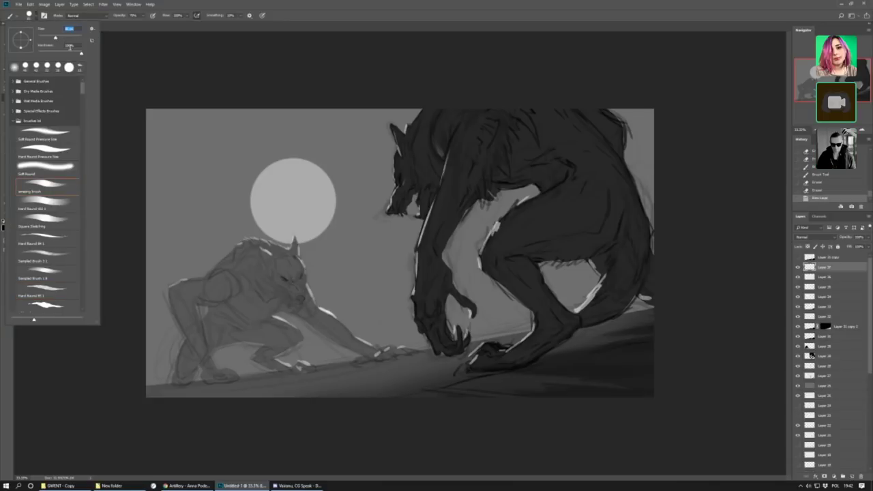
pyautogui.click(333, 284)
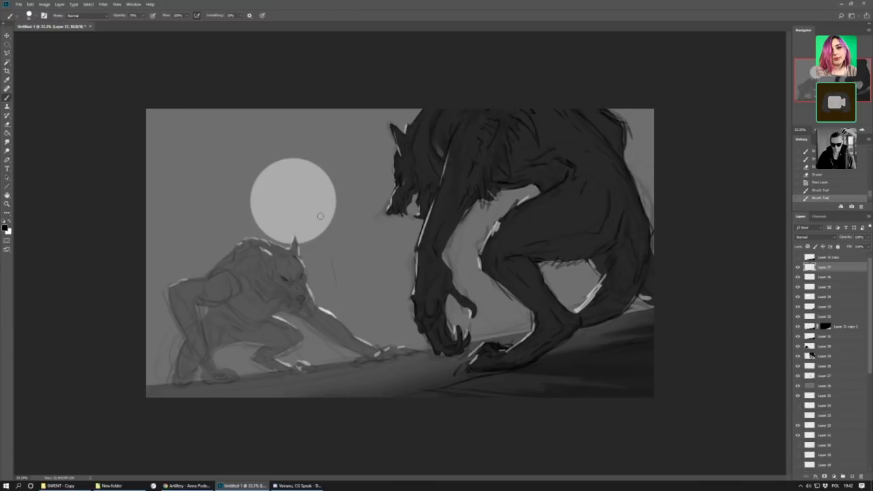
pyautogui.moveTo(321, 216); pyautogui.dragTo(336, 290)
pyautogui.moveTo(322, 223)
pyautogui.mouseDown()
pyautogui.moveTo(325, 247)
pyautogui.moveTo(311, 256)
pyautogui.moveTo(342, 258)
pyautogui.moveTo(322, 275)
pyautogui.mouseUp()
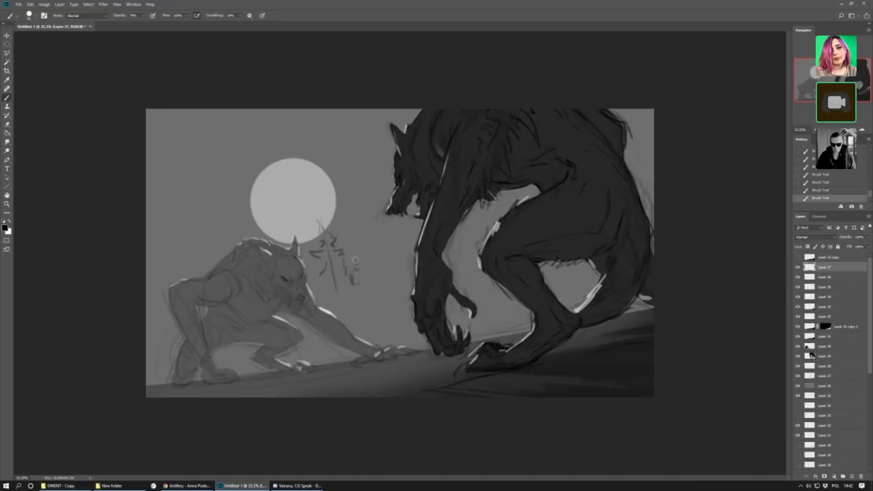
pyautogui.moveTo(345, 190)
pyautogui.mouseDown()
pyautogui.moveTo(373, 299)
pyautogui.moveTo(365, 244)
pyautogui.moveTo(375, 242)
pyautogui.moveTo(391, 265)
pyautogui.mouseUp()
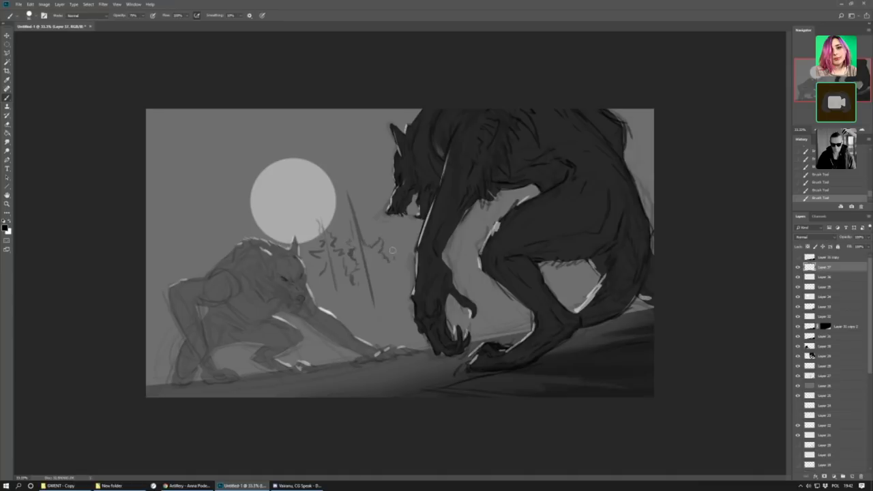
pyautogui.moveTo(386, 215)
pyautogui.mouseDown()
pyautogui.moveTo(395, 256)
pyautogui.moveTo(406, 262)
pyautogui.moveTo(397, 283)
pyautogui.mouseUp()
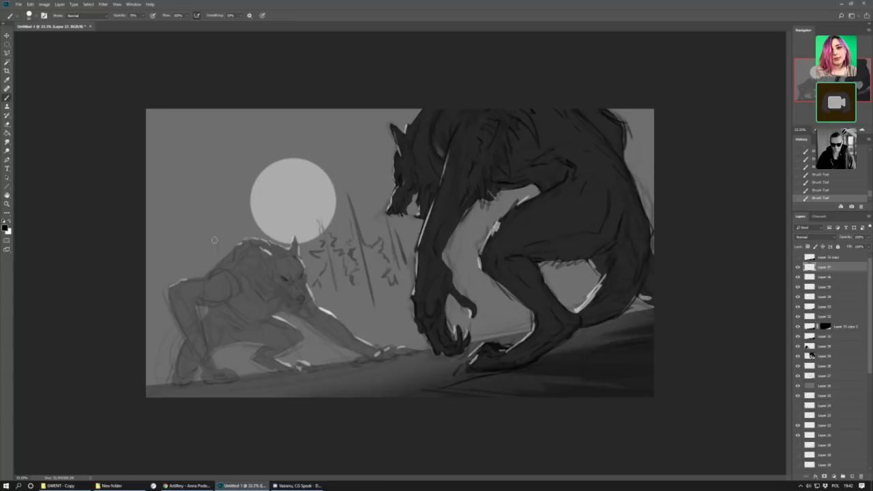
# Sketch diagonal trunks left of the moon and thin strokes over the werewolf's chest, then add a layer.
pyautogui.moveTo(195, 218)
pyautogui.mouseDown()
pyautogui.moveTo(190, 266)
pyautogui.moveTo(167, 239)
pyautogui.moveTo(157, 298)
pyautogui.mouseUp()
pyautogui.moveTo(167, 201); pyautogui.dragTo(146, 270)
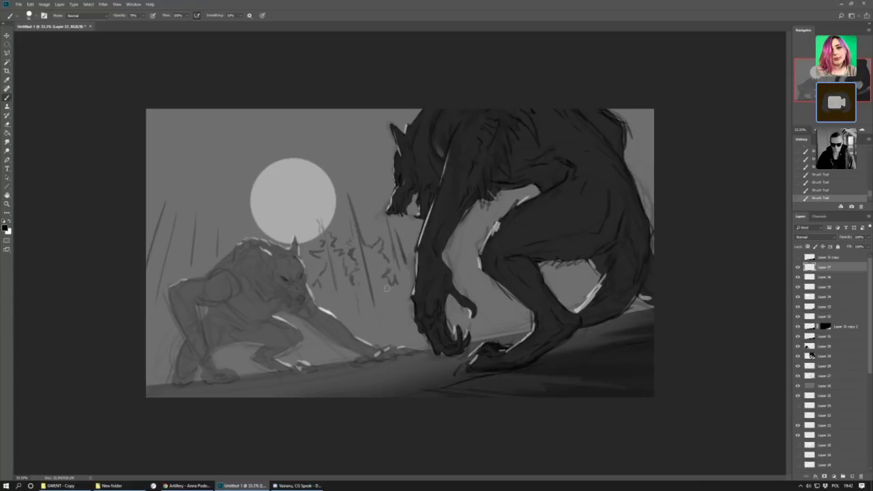
pyautogui.moveTo(371, 215); pyautogui.dragTo(394, 308)
pyautogui.moveTo(461, 223); pyautogui.dragTo(469, 285)
pyautogui.moveTo(465, 225)
pyautogui.mouseDown()
pyautogui.moveTo(478, 283)
pyautogui.moveTo(489, 285)
pyautogui.mouseUp()
pyautogui.moveTo(463, 243); pyautogui.dragTo(473, 286)
pyautogui.moveTo(475, 218); pyautogui.dragTo(467, 239)
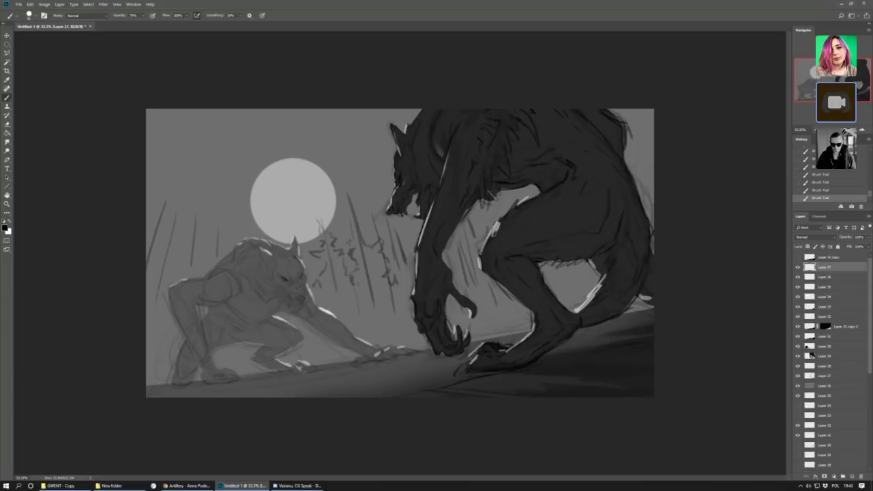
pyautogui.moveTo(555, 266); pyautogui.dragTo(572, 288)
pyautogui.moveTo(191, 214)
pyautogui.mouseDown()
pyautogui.moveTo(203, 183)
pyautogui.moveTo(195, 222)
pyautogui.moveTo(181, 236)
pyautogui.moveTo(182, 204)
pyautogui.mouseUp()
pyautogui.moveTo(176, 169); pyautogui.dragTo(161, 205)
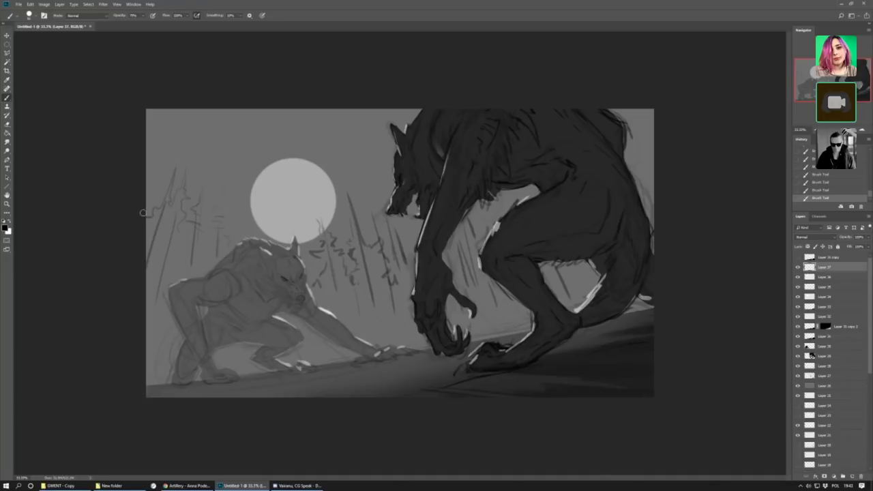
pyautogui.click(851, 476)
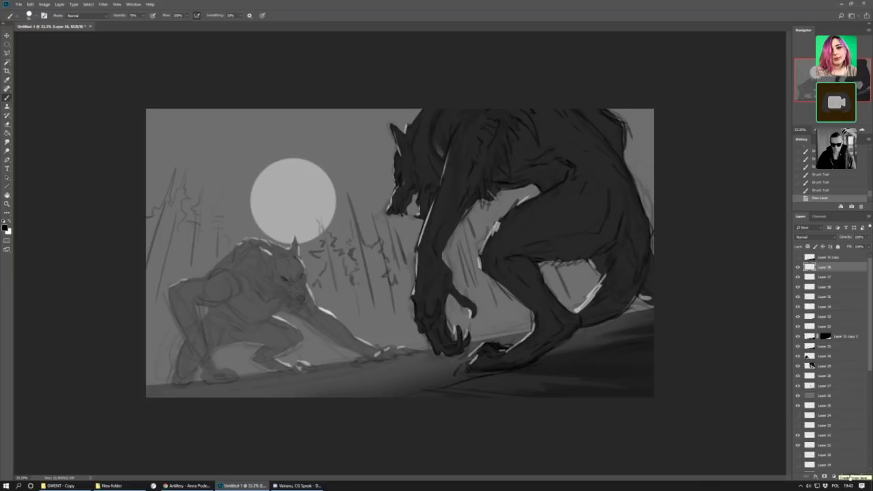
# Paint a tree at the left edge with Hard Round Pressure Size at 100%, then lower layer opacity to grey.
pyautogui.rightClick(42, 33)
pyautogui.click(64, 154)
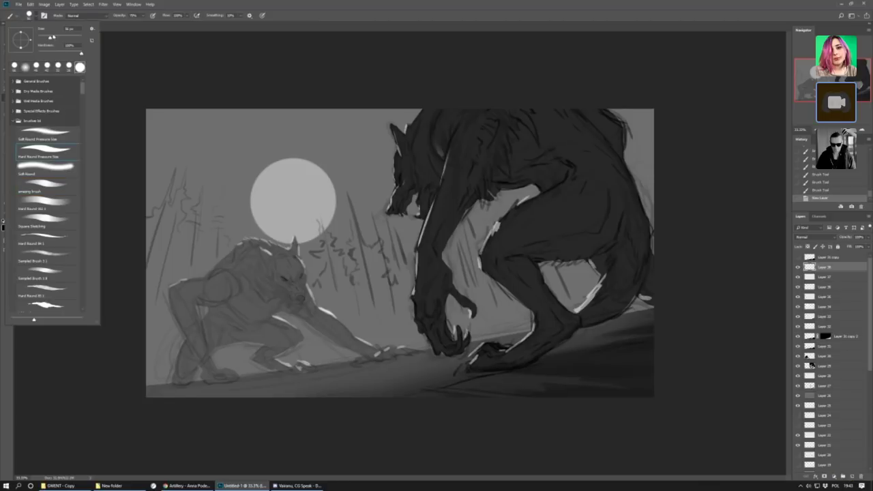
pyautogui.click(185, 170)
pyautogui.moveTo(184, 169); pyautogui.dragTo(175, 221)
pyautogui.moveTo(183, 184)
pyautogui.mouseDown()
pyautogui.moveTo(175, 206)
pyautogui.moveTo(181, 187)
pyautogui.moveTo(179, 202)
pyautogui.moveTo(144, 24)
pyautogui.moveTo(190, 196)
pyautogui.moveTo(175, 202)
pyautogui.moveTo(182, 193)
pyautogui.moveTo(173, 220)
pyautogui.moveTo(161, 197)
pyautogui.moveTo(177, 163)
pyautogui.moveTo(163, 218)
pyautogui.moveTo(166, 201)
pyautogui.moveTo(144, 221)
pyautogui.moveTo(155, 224)
pyautogui.moveTo(153, 238)
pyautogui.moveTo(171, 212)
pyautogui.moveTo(167, 238)
pyautogui.moveTo(145, 233)
pyautogui.moveTo(160, 247)
pyautogui.moveTo(142, 268)
pyautogui.mouseUp()
pyautogui.press('0')
pyautogui.click(868, 238)
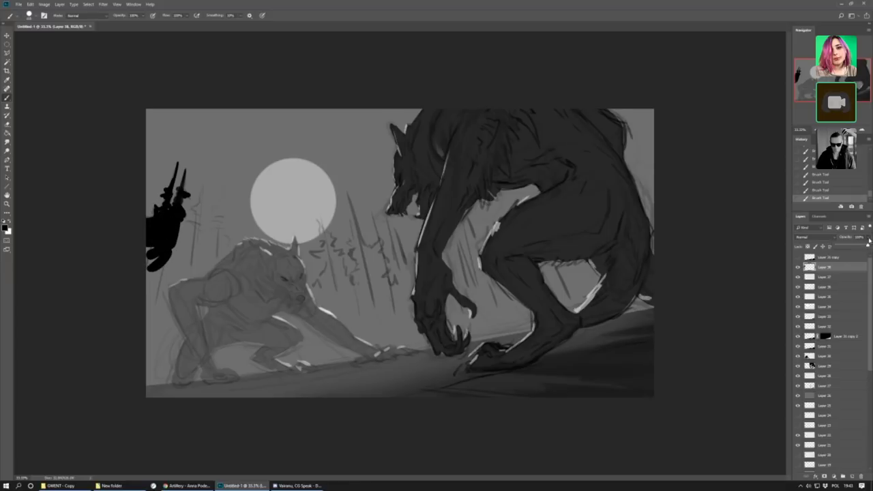
pyautogui.moveTo(846, 244); pyautogui.dragTo(840, 245)
pyautogui.click(149, 251)
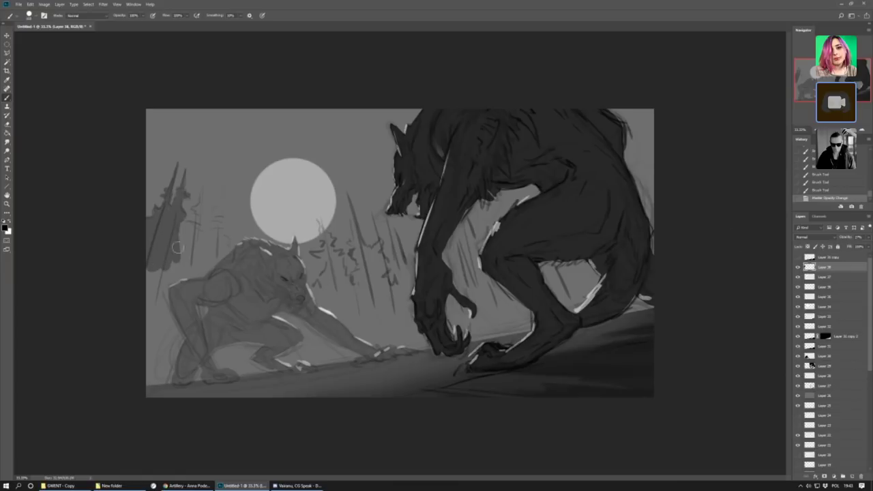
# Paint more pine trees from the left edge across to the standing werewolf's arm.
pyautogui.moveTo(183, 234); pyautogui.dragTo(197, 230)
pyautogui.moveTo(201, 181)
pyautogui.mouseDown()
pyautogui.moveTo(194, 241)
pyautogui.moveTo(193, 228)
pyautogui.moveTo(183, 256)
pyautogui.moveTo(198, 263)
pyautogui.moveTo(216, 252)
pyautogui.moveTo(213, 265)
pyautogui.moveTo(226, 204)
pyautogui.moveTo(215, 223)
pyautogui.moveTo(229, 194)
pyautogui.moveTo(226, 248)
pyautogui.moveTo(203, 273)
pyautogui.moveTo(172, 268)
pyautogui.moveTo(136, 287)
pyautogui.moveTo(173, 281)
pyautogui.moveTo(142, 335)
pyautogui.mouseUp()
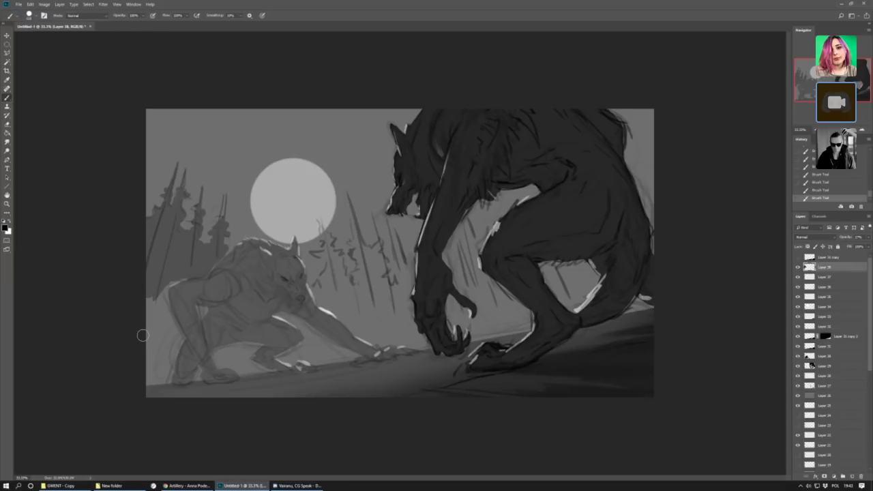
pyautogui.moveTo(325, 289)
pyautogui.mouseDown()
pyautogui.moveTo(325, 257)
pyautogui.moveTo(313, 254)
pyautogui.moveTo(330, 242)
pyautogui.moveTo(322, 233)
pyautogui.moveTo(341, 293)
pyautogui.moveTo(332, 293)
pyautogui.moveTo(334, 251)
pyautogui.moveTo(333, 285)
pyautogui.moveTo(318, 288)
pyautogui.moveTo(344, 293)
pyautogui.moveTo(312, 280)
pyautogui.moveTo(310, 258)
pyautogui.moveTo(319, 292)
pyautogui.moveTo(354, 311)
pyautogui.moveTo(350, 280)
pyautogui.moveTo(366, 235)
pyautogui.moveTo(351, 222)
pyautogui.moveTo(355, 207)
pyautogui.moveTo(381, 276)
pyautogui.moveTo(383, 226)
pyautogui.moveTo(393, 258)
pyautogui.moveTo(393, 241)
pyautogui.moveTo(397, 248)
pyautogui.moveTo(390, 269)
pyautogui.moveTo(399, 280)
pyautogui.moveTo(407, 264)
pyautogui.moveTo(362, 310)
pyautogui.mouseUp()
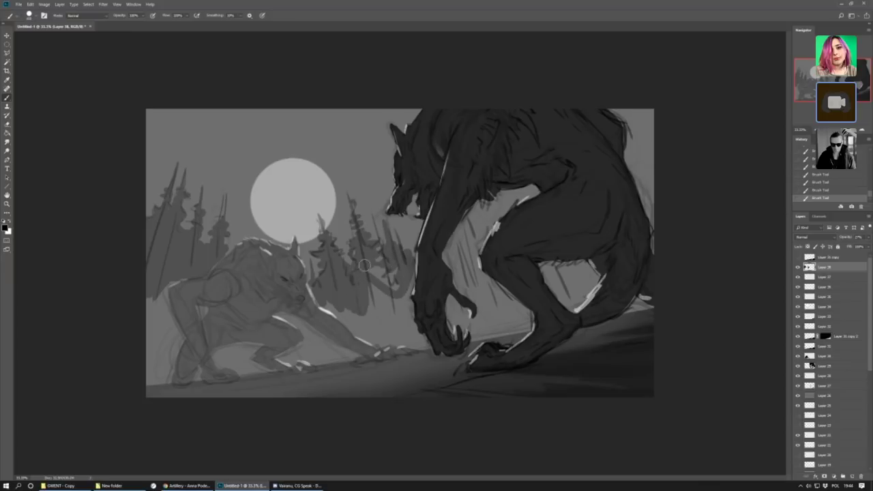
pyautogui.moveTo(365, 264)
pyautogui.mouseDown()
pyautogui.moveTo(391, 311)
pyautogui.moveTo(400, 268)
pyautogui.moveTo(410, 296)
pyautogui.mouseUp()
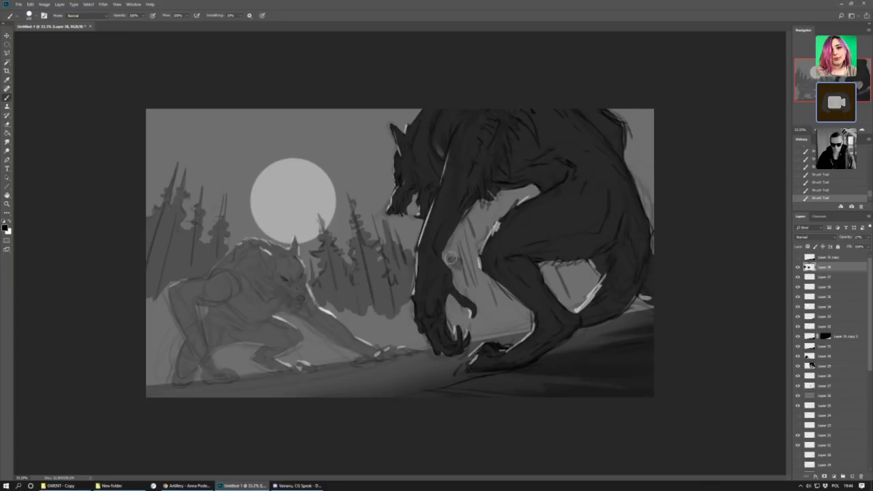
pyautogui.moveTo(451, 258)
pyautogui.mouseDown()
pyautogui.moveTo(463, 277)
pyautogui.moveTo(445, 257)
pyautogui.moveTo(454, 249)
pyautogui.moveTo(457, 260)
pyautogui.moveTo(467, 229)
pyautogui.moveTo(485, 269)
pyautogui.mouseUp()
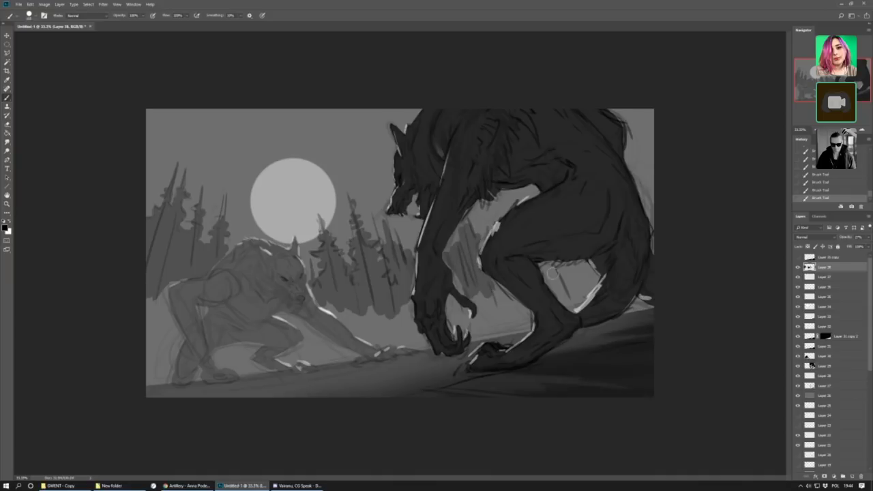
# Erase parts of the crouching werewolf's sketch with an enlarged eraser, then add Layer 39.
pyautogui.click(7, 125)
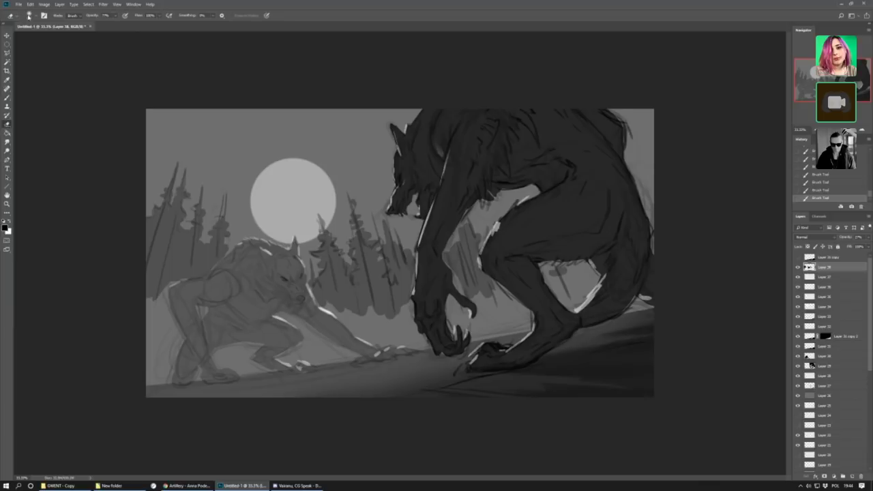
pyautogui.click(29, 15)
pyautogui.moveTo(68, 38); pyautogui.dragTo(75, 42)
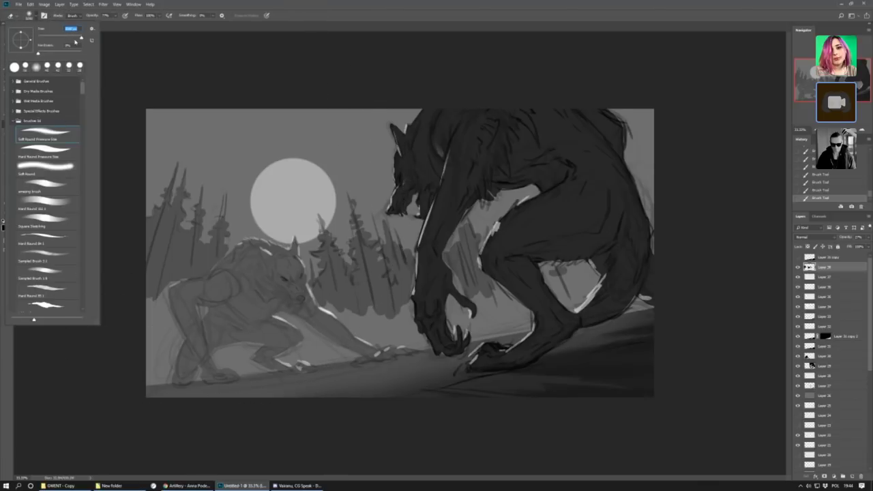
pyautogui.click(125, 15)
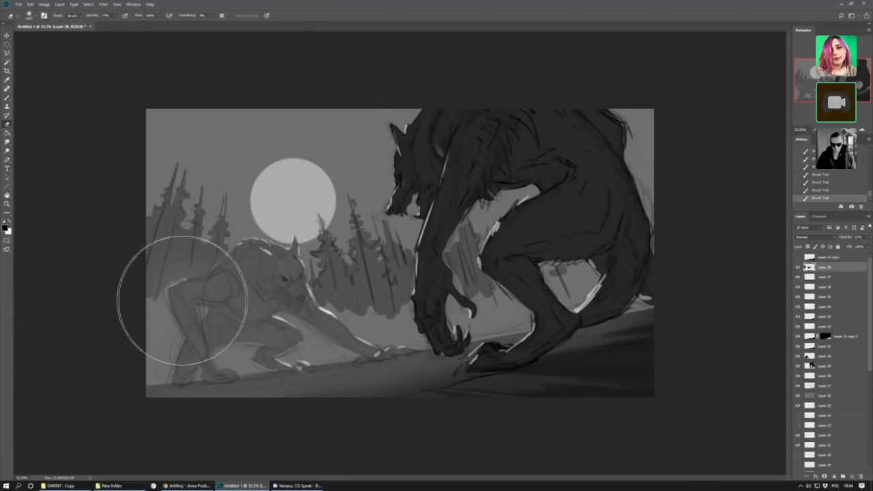
pyautogui.moveTo(180, 293)
pyautogui.mouseDown()
pyautogui.moveTo(154, 326)
pyautogui.moveTo(213, 352)
pyautogui.moveTo(559, 319)
pyautogui.moveTo(402, 348)
pyautogui.moveTo(468, 336)
pyautogui.moveTo(289, 354)
pyautogui.mouseUp()
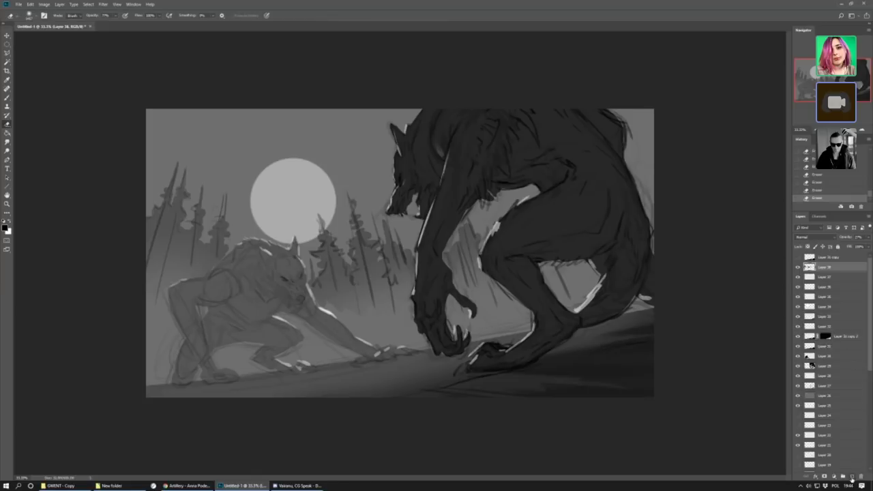
pyautogui.click(852, 478)
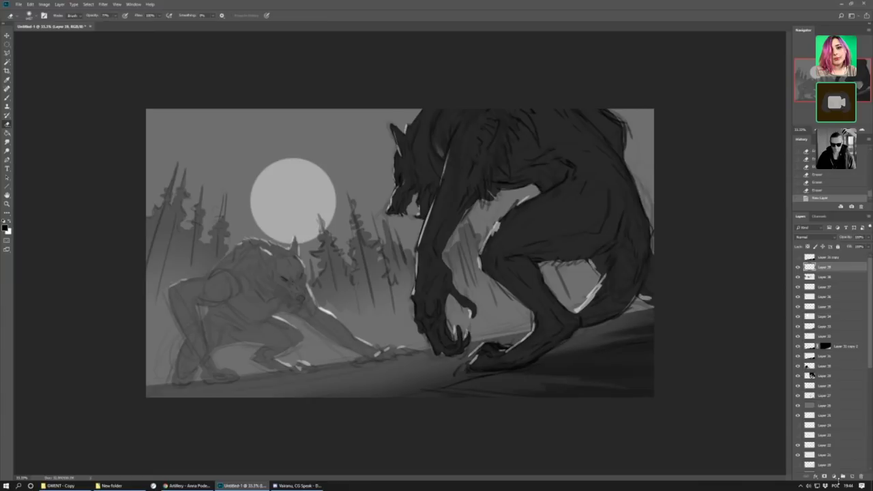
# Paint a soft white glow over the moon with a large soft brush.
pyautogui.click(11, 221)
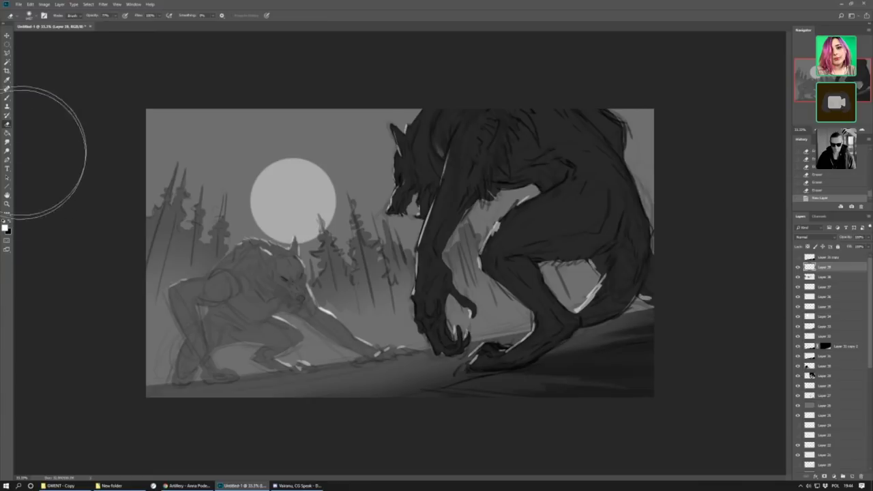
pyautogui.click(282, 198)
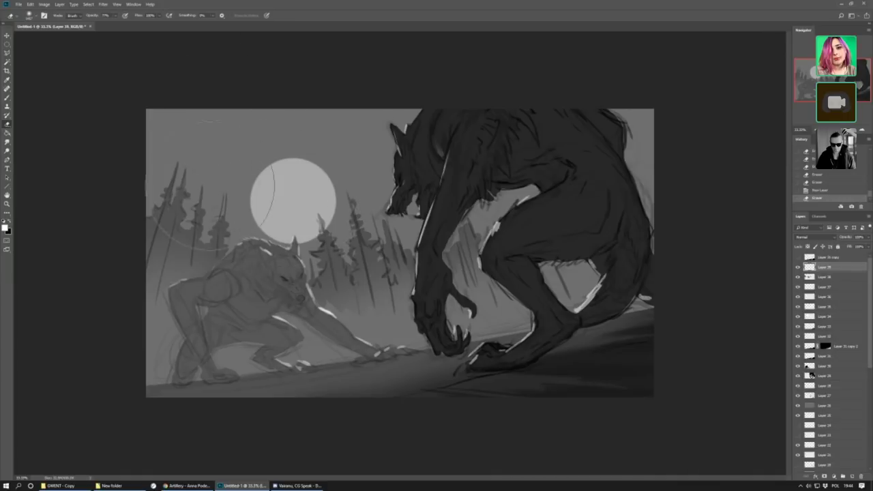
pyautogui.click(6, 98)
pyautogui.click(28, 15)
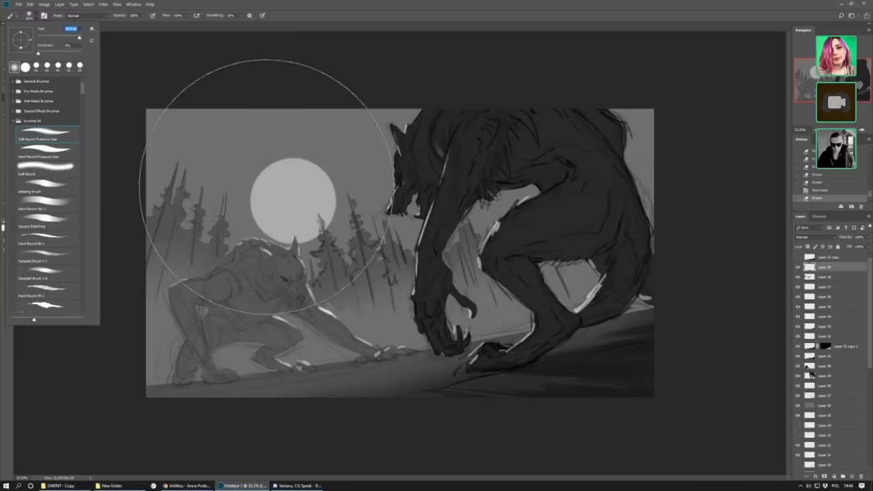
pyautogui.moveTo(80, 38); pyautogui.dragTo(78, 39)
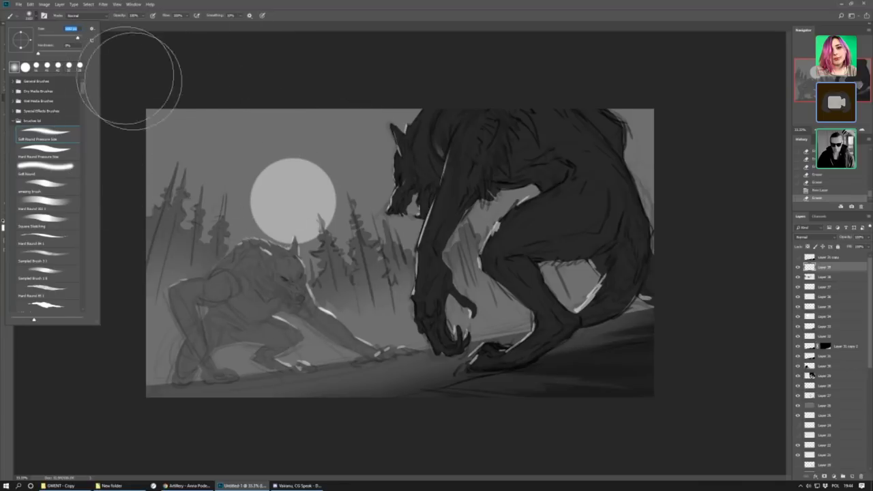
pyautogui.click(277, 180)
pyautogui.moveTo(280, 186); pyautogui.dragTo(292, 189)
# Dim the glow by lowering its layer opacity, and add new Layer 40.
pyautogui.click(865, 237)
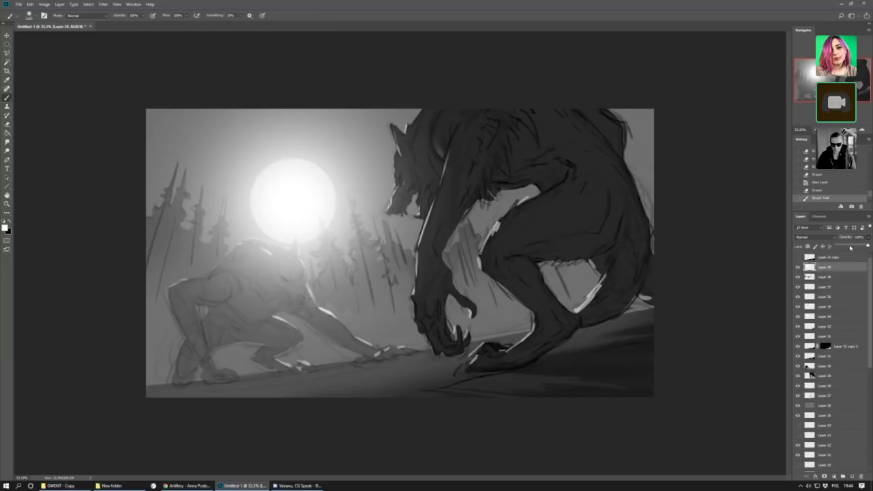
pyautogui.moveTo(854, 247); pyautogui.dragTo(846, 249)
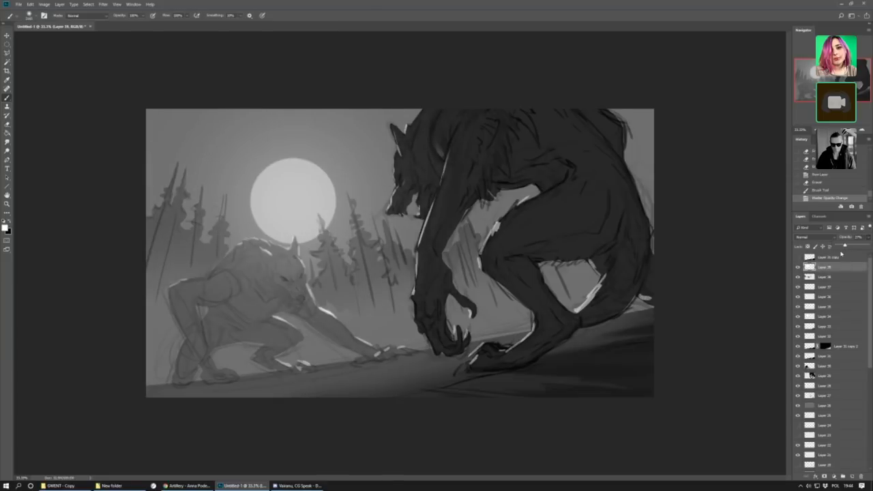
pyautogui.click(853, 478)
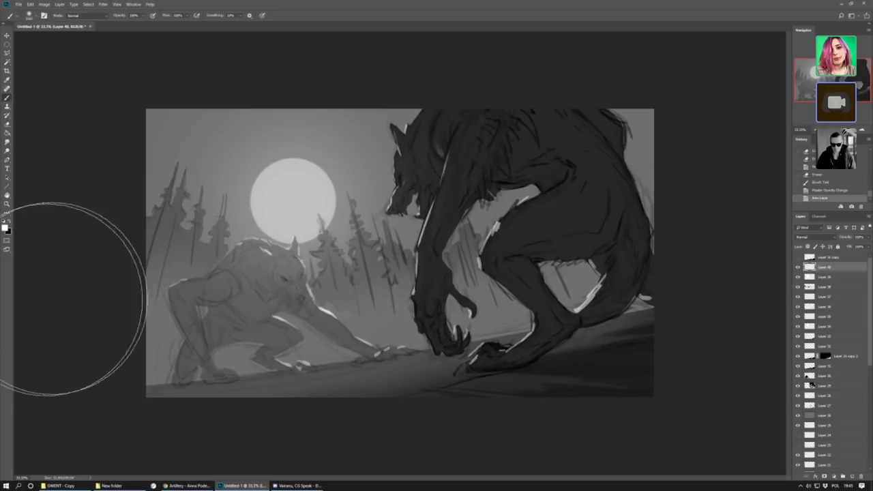
pyautogui.click(7, 227)
# Fill Layer 40 with dark blue and set its blend mode to Difference.
pyautogui.click(416, 191)
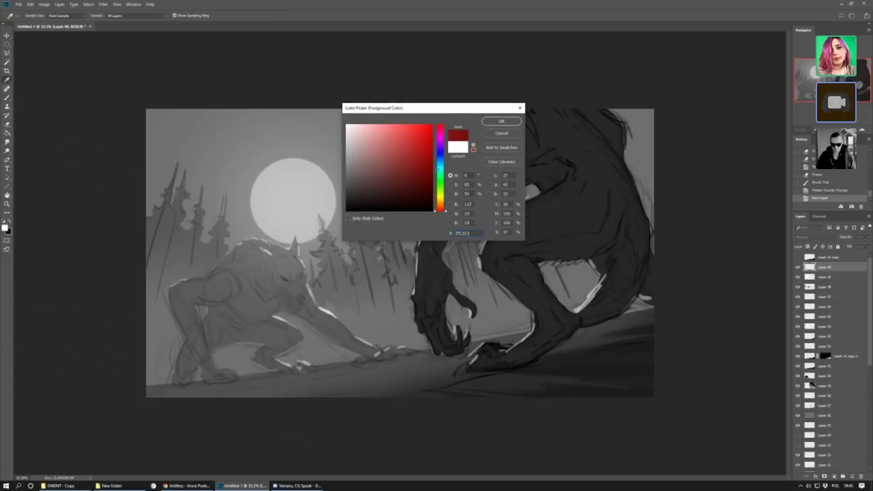
pyautogui.click(440, 144)
pyautogui.click(501, 121)
pyautogui.click(8, 134)
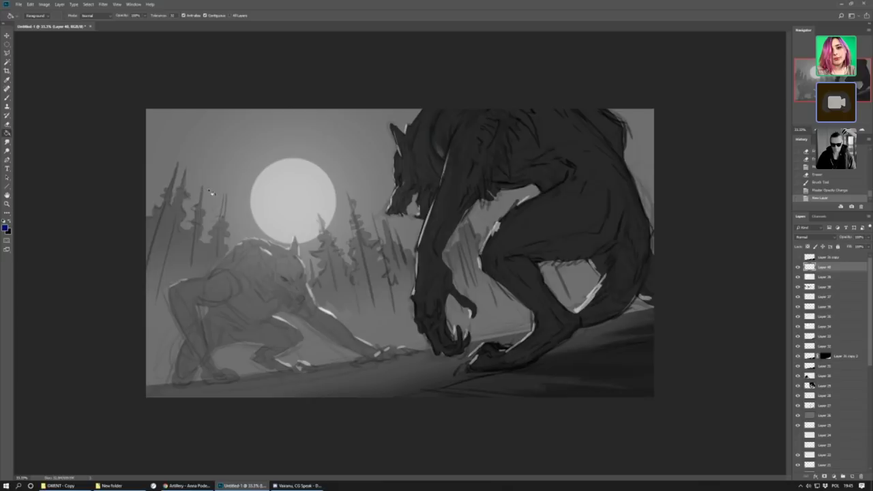
pyautogui.click(323, 211)
pyautogui.click(813, 237)
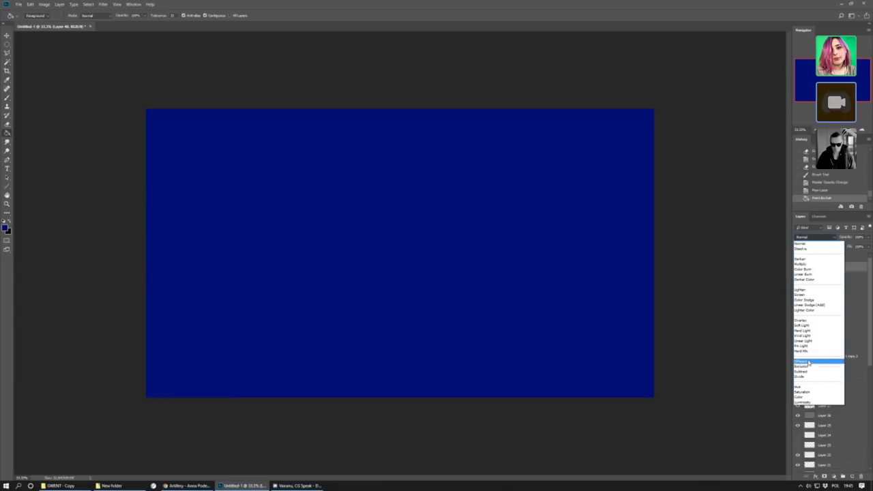
pyautogui.click(803, 361)
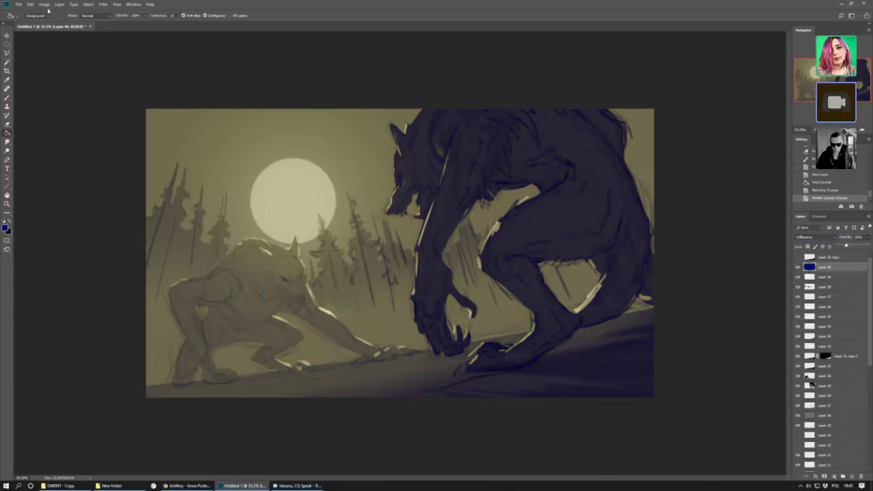
# Flip the whole canvas horizontally.
pyautogui.click(43, 4)
pyautogui.moveTo(93, 71)
pyautogui.click(153, 98)
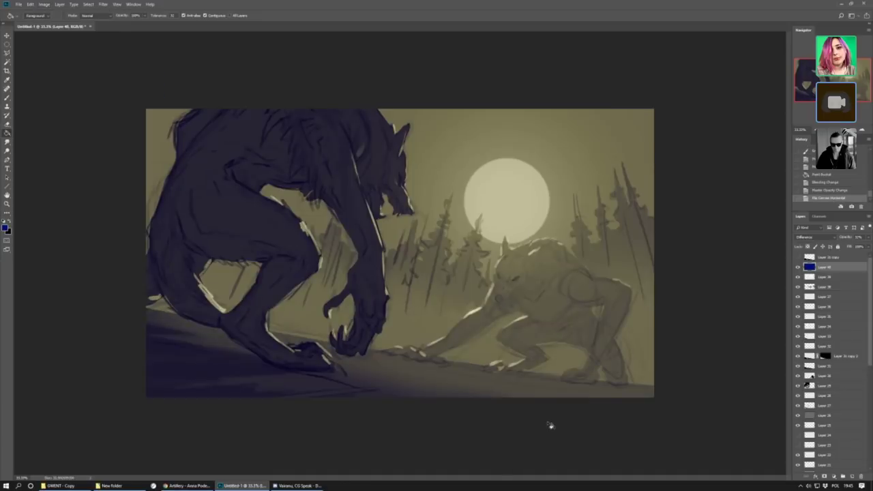
pyautogui.hotkey('ctrl', 'u')
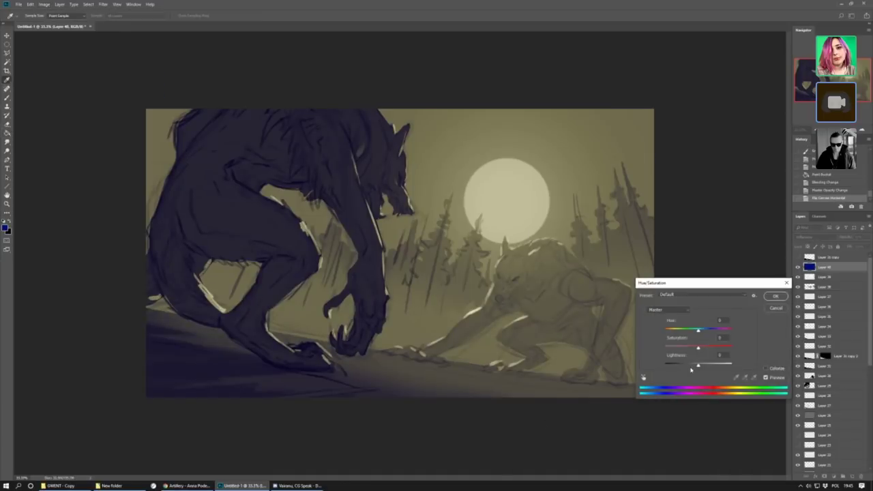
# Set Hue toward teal-green (about +123), Lightness about -10, and slightly more Saturation.
pyautogui.click(691, 367)
pyautogui.moveTo(706, 332); pyautogui.dragTo(686, 333)
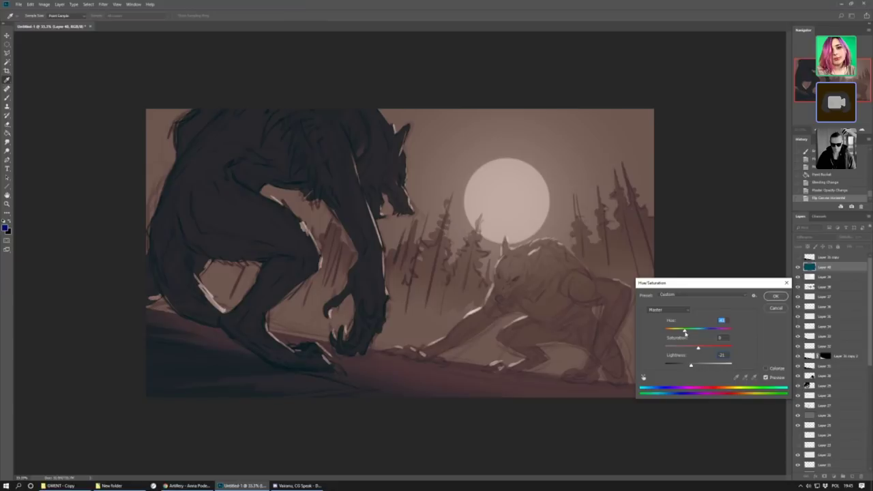
pyautogui.moveTo(688, 366); pyautogui.dragTo(691, 367)
pyautogui.moveTo(683, 330); pyautogui.dragTo(687, 332)
pyautogui.moveTo(709, 332); pyautogui.dragTo(725, 332)
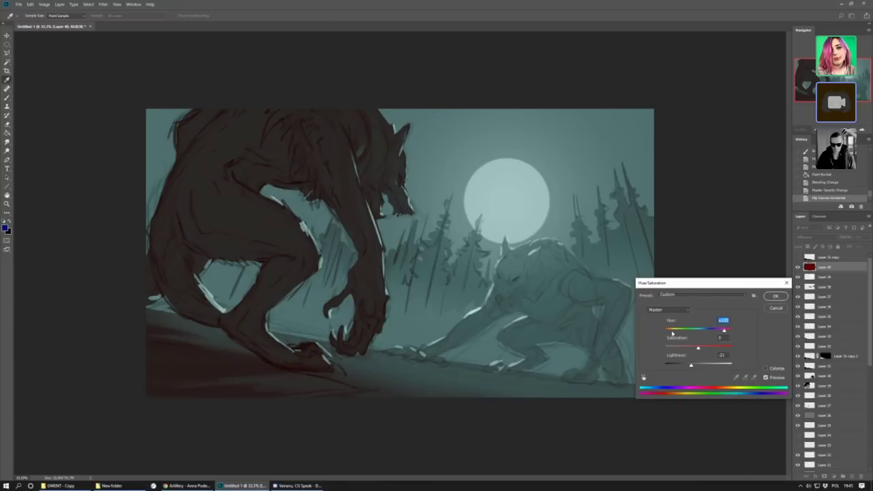
pyautogui.moveTo(691, 367); pyautogui.dragTo(694, 367)
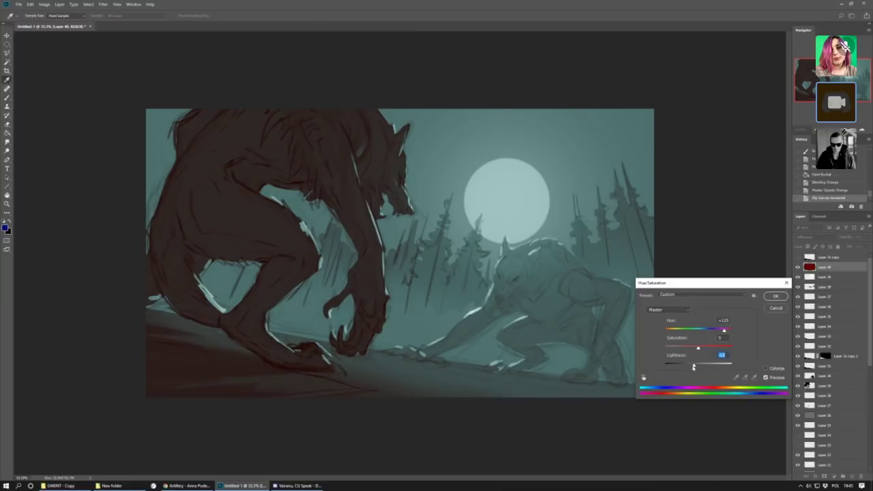
pyautogui.moveTo(705, 349); pyautogui.dragTo(699, 350)
# Apply the Hue/Saturation change and paste a merged copy of the whole canvas as Layer 41.
pyautogui.click(775, 295)
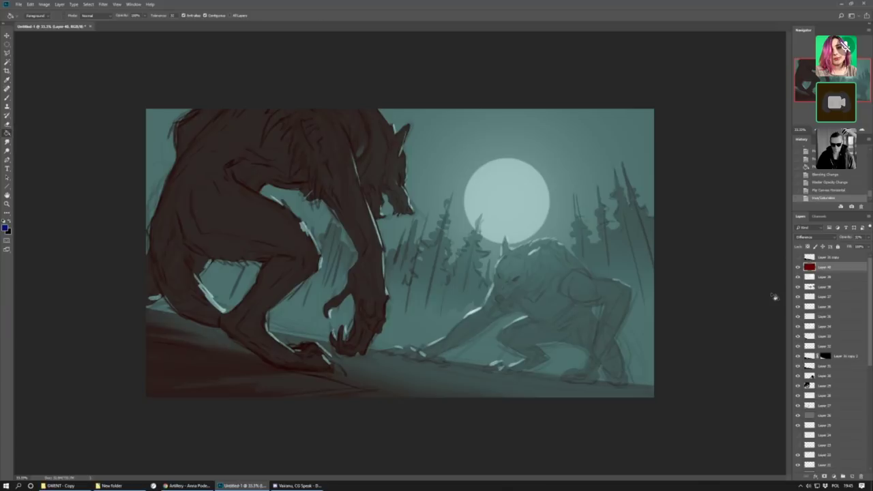
pyautogui.click(6, 44)
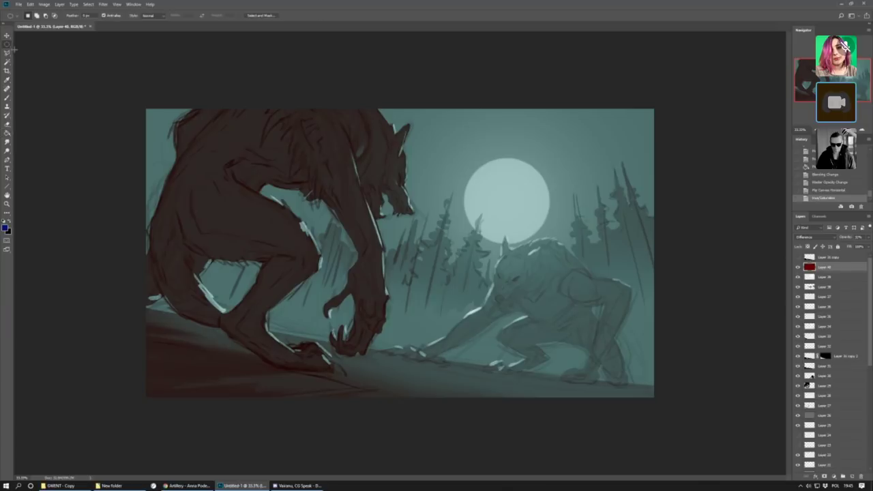
pyautogui.rightClick(8, 46)
pyautogui.click(32, 47)
pyautogui.moveTo(111, 90); pyautogui.dragTo(710, 447)
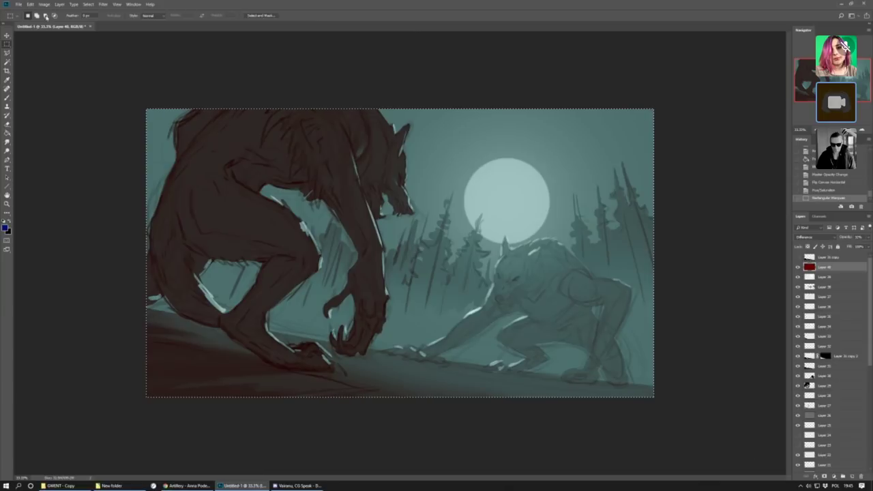
pyautogui.click(30, 5)
pyautogui.click(61, 59)
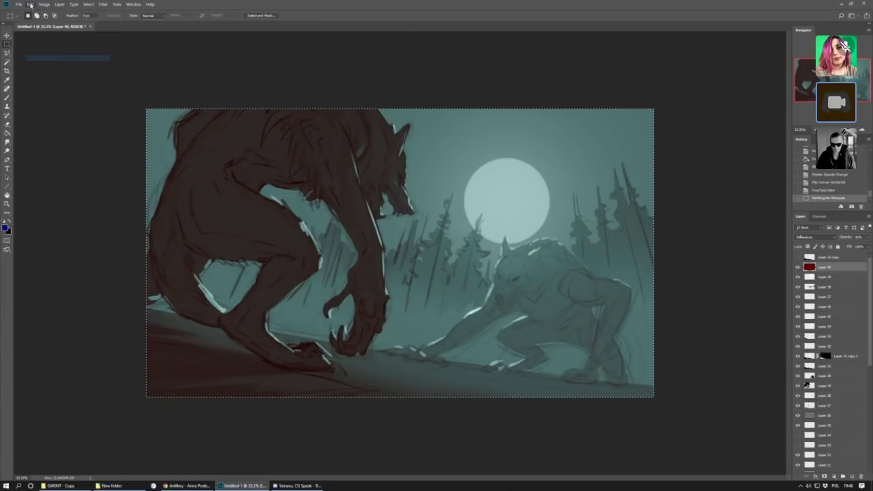
pyautogui.click(30, 5)
pyautogui.click(51, 65)
# Try Replace Color on the teal sky with lower saturation and lightness, then cancel it.
pyautogui.click(45, 4)
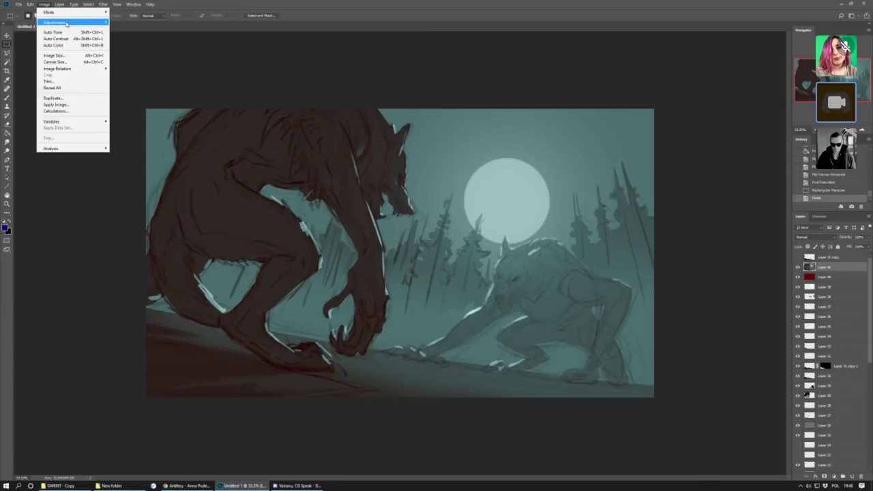
pyautogui.moveTo(68, 23)
pyautogui.click(176, 168)
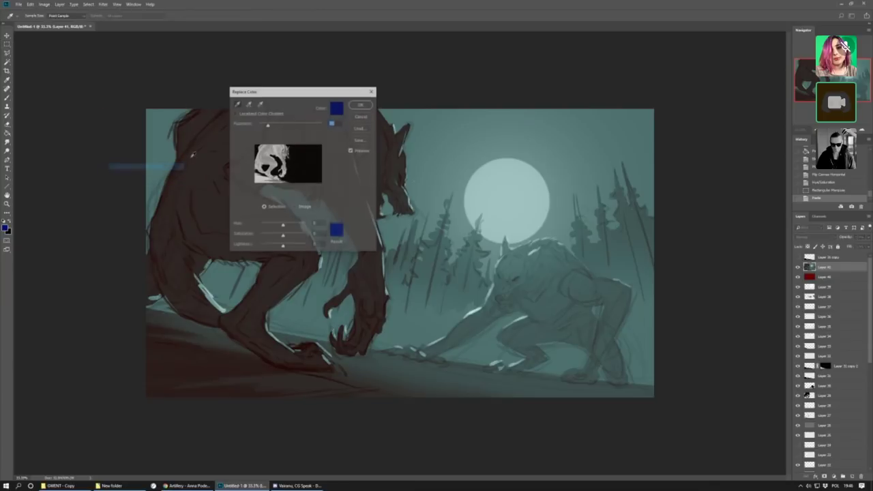
pyautogui.moveTo(321, 94); pyautogui.dragTo(765, 255)
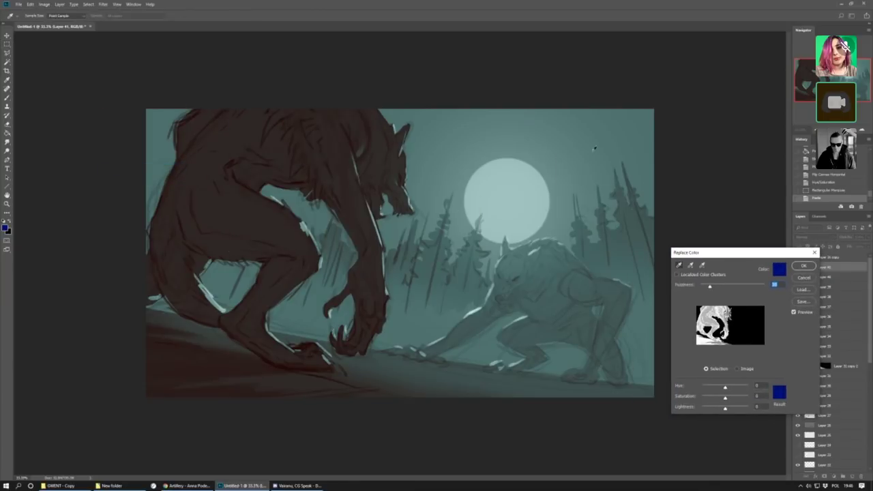
pyautogui.click(583, 138)
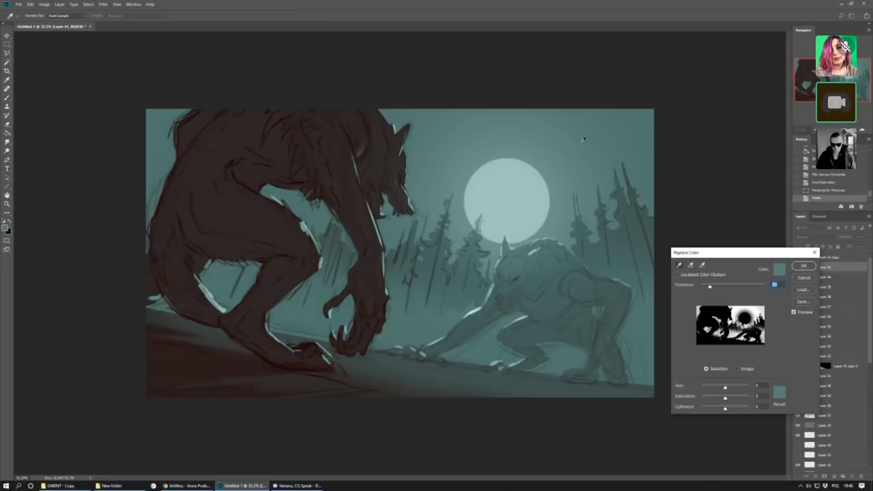
pyautogui.click(716, 400)
pyautogui.moveTo(725, 408); pyautogui.dragTo(729, 398)
pyautogui.click(804, 279)
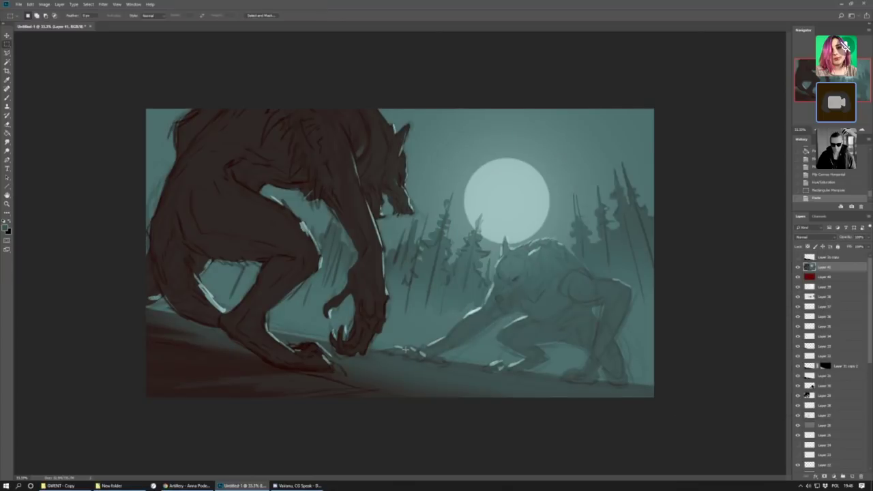
# Use Replace Color to slightly darken the werewolf's sampled dark brown.
pyautogui.click(43, 4)
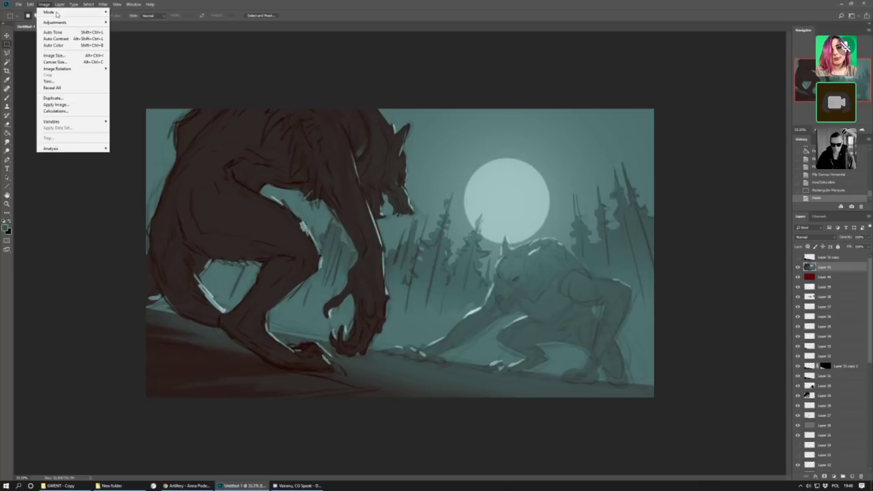
pyautogui.moveTo(85, 26)
pyautogui.click(155, 161)
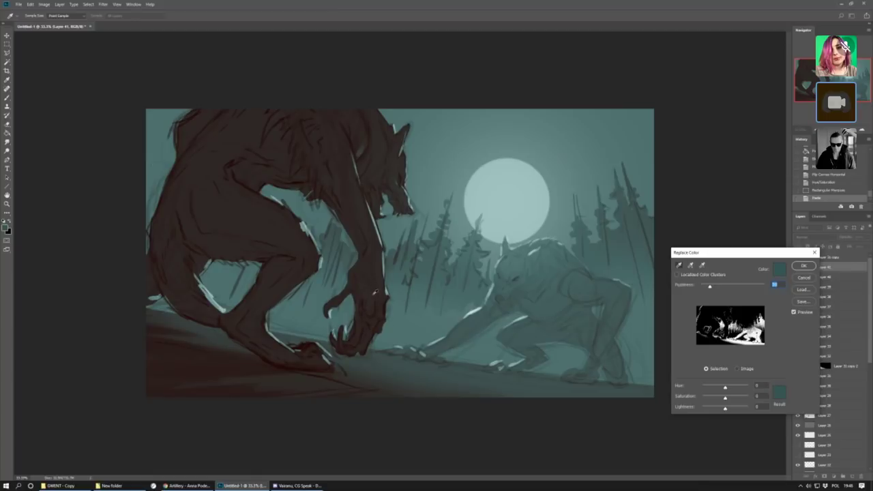
pyautogui.click(373, 294)
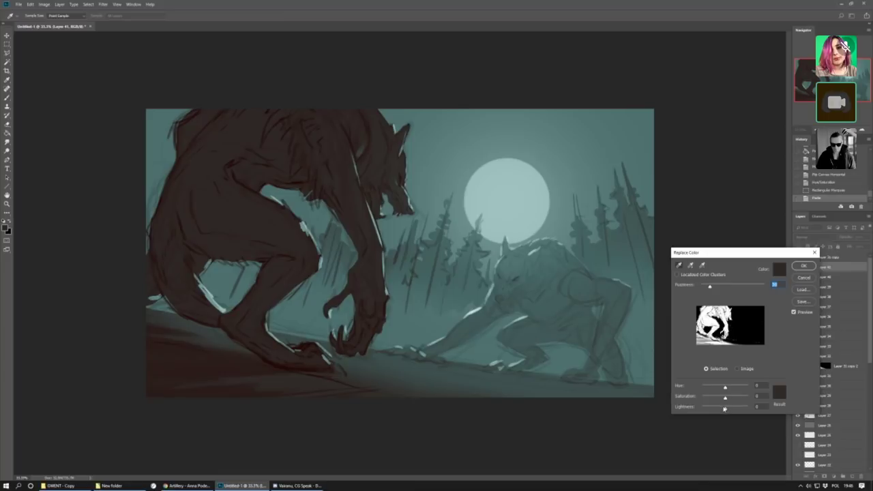
pyautogui.moveTo(725, 408); pyautogui.dragTo(726, 400)
pyautogui.click(803, 266)
# Try Replace Color on the moon with lower saturation and a wider range, then cancel.
pyautogui.click(44, 4)
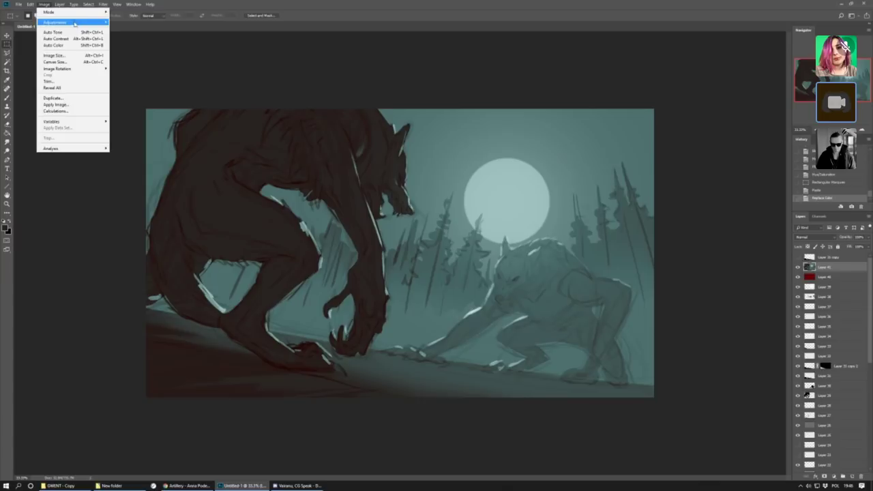
pyautogui.moveTo(74, 24)
pyautogui.click(146, 168)
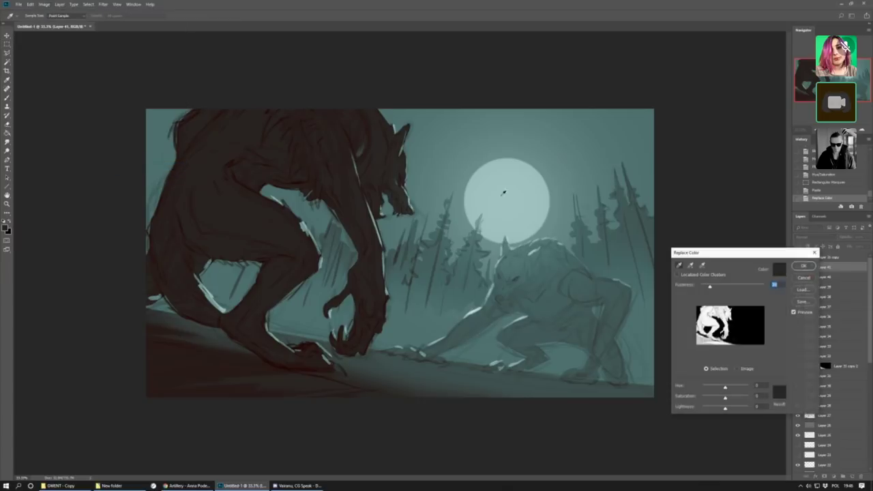
pyautogui.click(503, 193)
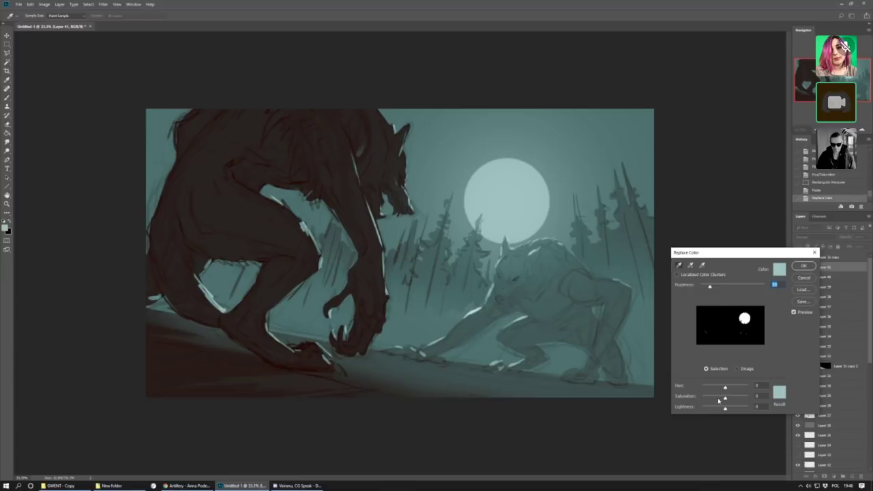
pyautogui.moveTo(724, 398); pyautogui.dragTo(710, 399)
pyautogui.moveTo(710, 287); pyautogui.dragTo(705, 287)
pyautogui.click(802, 277)
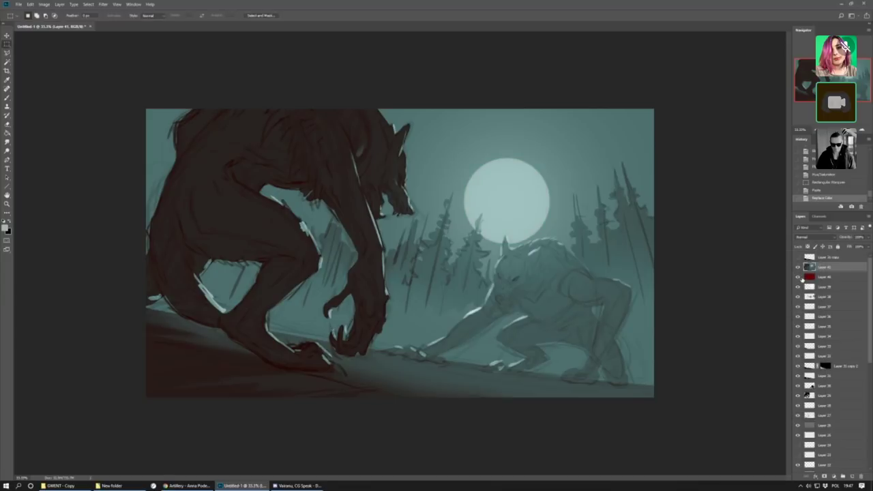
# Reapply Replace Color with reduced saturation to give the moon a paler cream tone.
pyautogui.click(44, 4)
pyautogui.moveTo(69, 22)
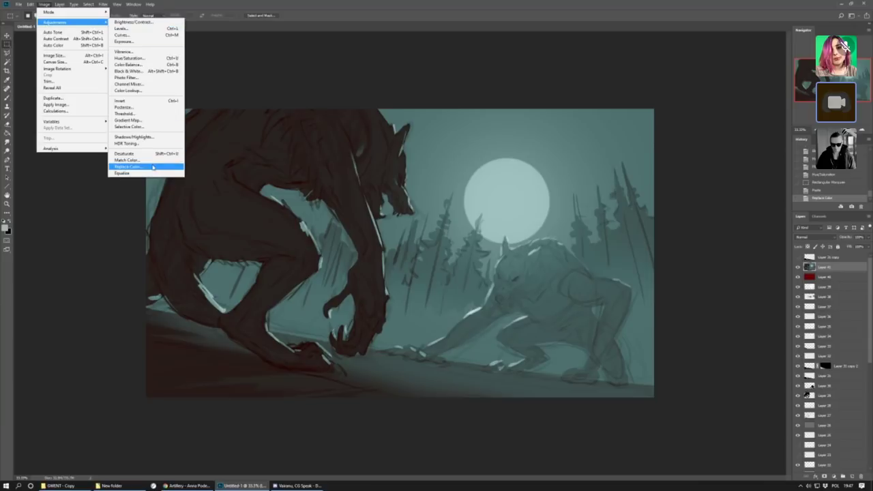
pyautogui.click(129, 167)
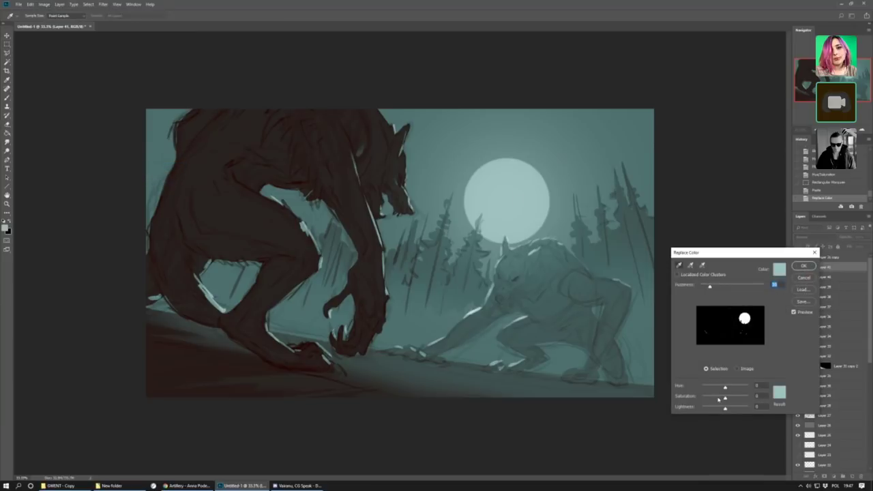
pyautogui.moveTo(719, 398)
pyautogui.mouseDown()
pyautogui.moveTo(711, 399)
pyautogui.moveTo(734, 389)
pyautogui.moveTo(721, 388)
pyautogui.mouseUp()
pyautogui.click(801, 268)
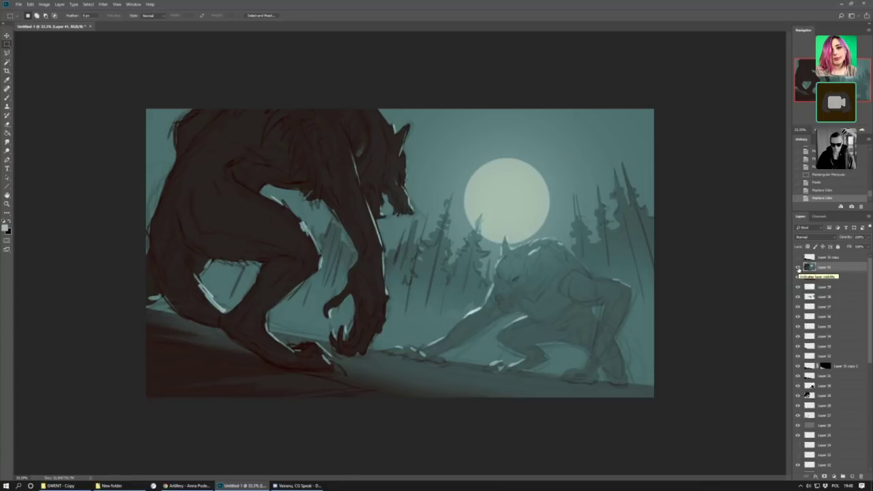
# Apply Color Balance: midtones Blue +25 and Cyan -4, highlights shifted toward Yellow.
pyautogui.hotkey('ctrl', 'b')
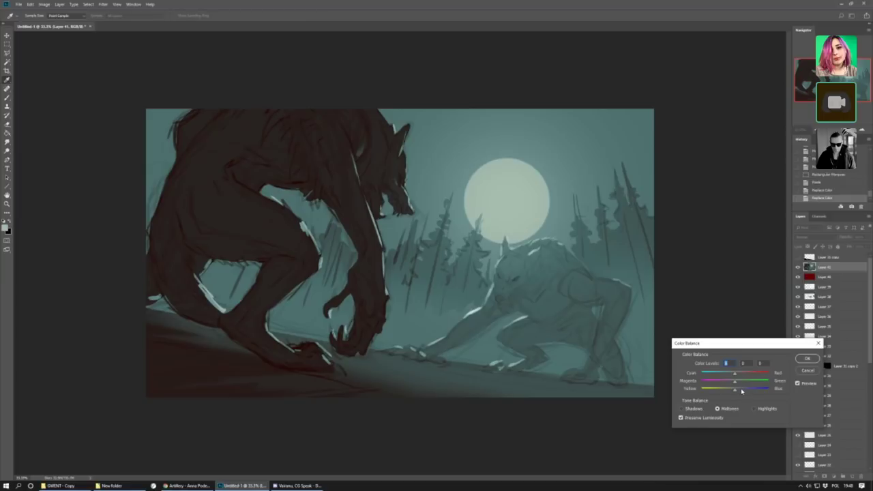
pyautogui.moveTo(734, 388); pyautogui.dragTo(743, 390)
pyautogui.moveTo(735, 374); pyautogui.dragTo(733, 375)
pyautogui.click(755, 408)
pyautogui.moveTo(736, 390)
pyautogui.mouseDown()
pyautogui.moveTo(733, 374)
pyautogui.moveTo(745, 376)
pyautogui.mouseUp()
pyautogui.click(806, 359)
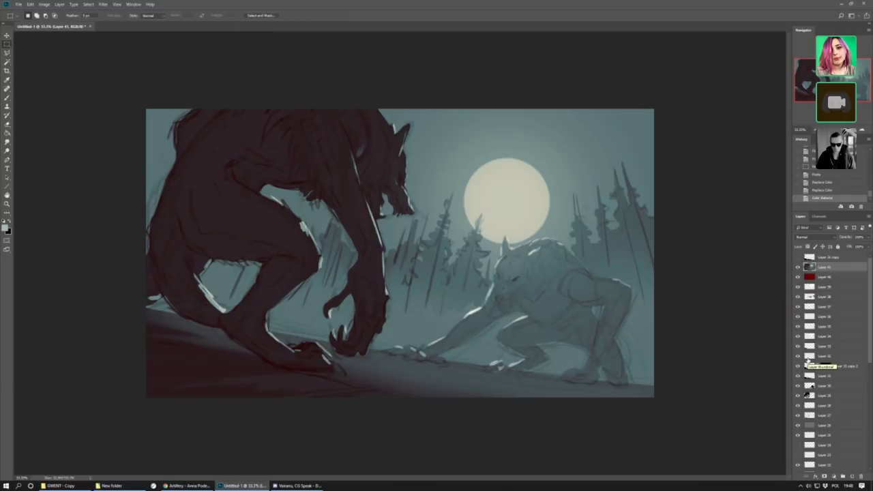
# Erase Layer 41 over the foreground werewolf's back, shoulder and the lower ground.
pyautogui.click(798, 268)
pyautogui.click(798, 267)
pyautogui.press('g')
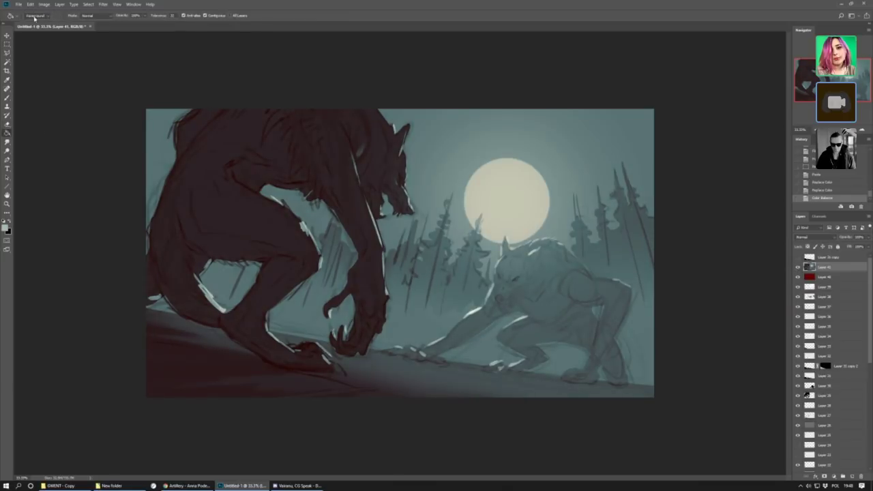
pyautogui.click(7, 124)
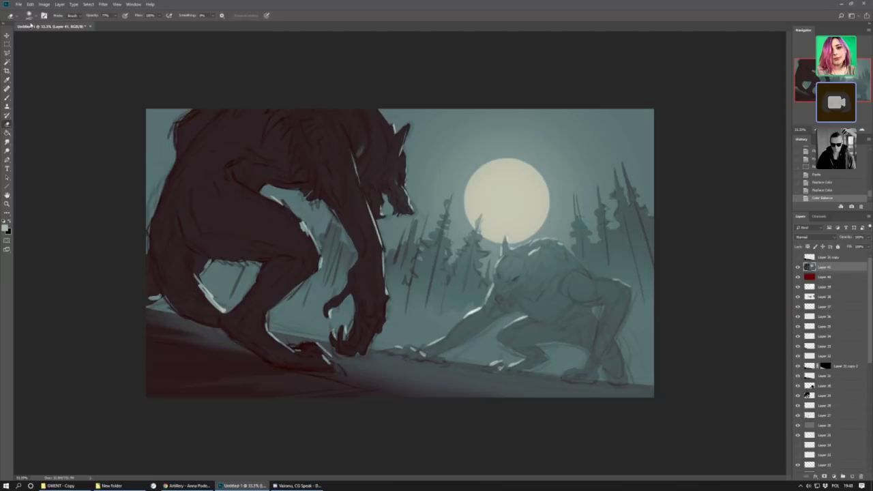
pyautogui.moveTo(197, 228)
pyautogui.mouseDown()
pyautogui.moveTo(224, 117)
pyautogui.moveTo(293, 109)
pyautogui.mouseUp()
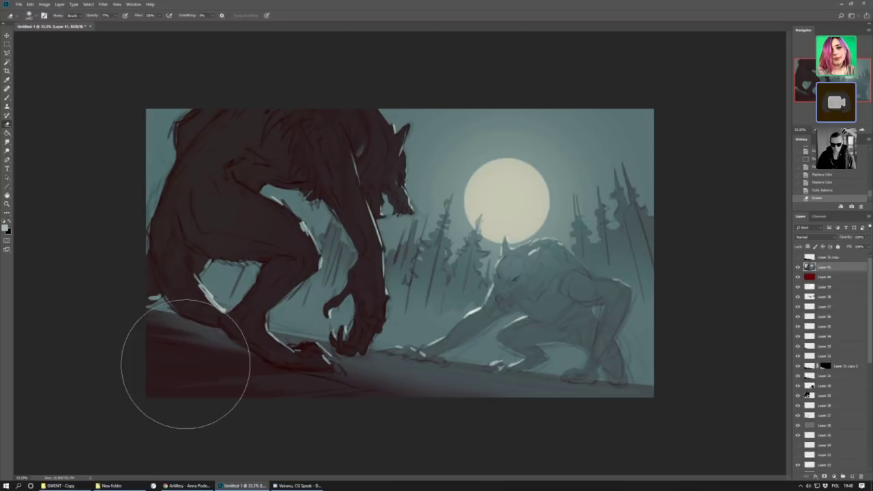
pyautogui.moveTo(185, 364)
pyautogui.mouseDown()
pyautogui.moveTo(232, 374)
pyautogui.moveTo(195, 366)
pyautogui.moveTo(268, 396)
pyautogui.moveTo(355, 362)
pyautogui.mouseUp()
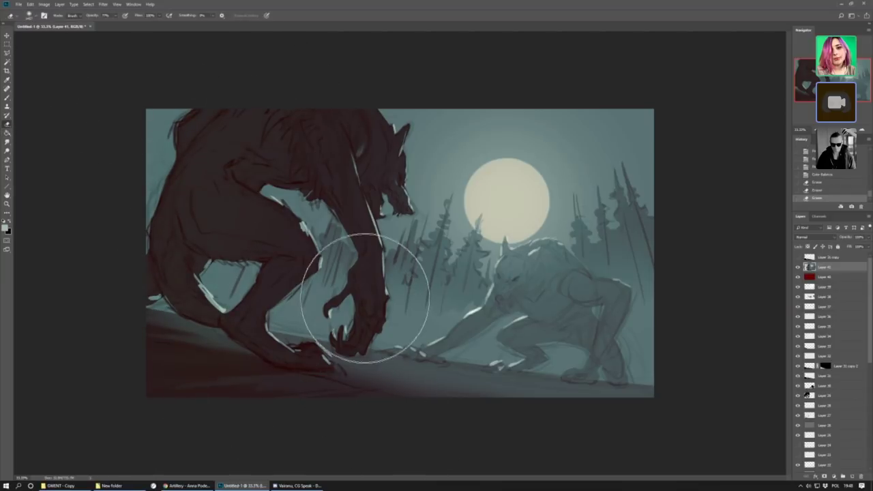
pyautogui.moveTo(343, 208)
pyautogui.mouseDown()
pyautogui.moveTo(245, 173)
pyautogui.moveTo(235, 244)
pyautogui.moveTo(256, 318)
pyautogui.moveTo(206, 384)
pyautogui.moveTo(158, 357)
pyautogui.moveTo(163, 383)
pyautogui.mouseUp()
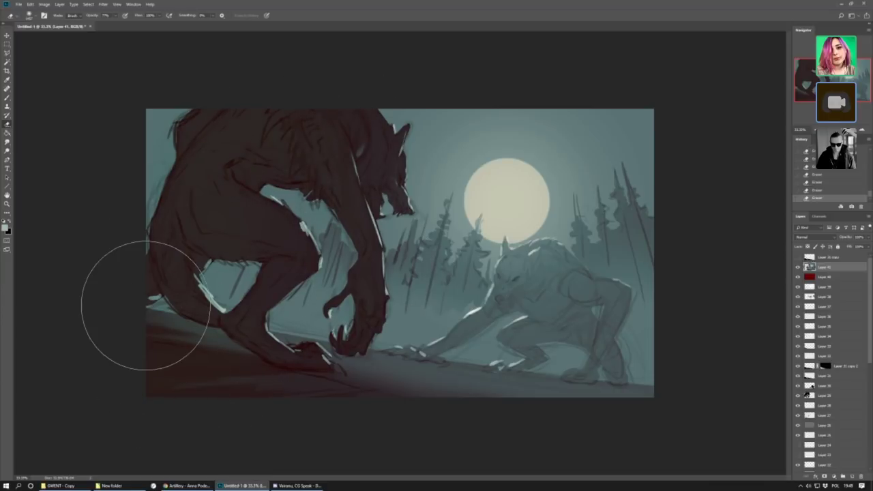
# On a new layer, paint a soft dark patch on the crouching werewolf's head.
pyautogui.click(851, 476)
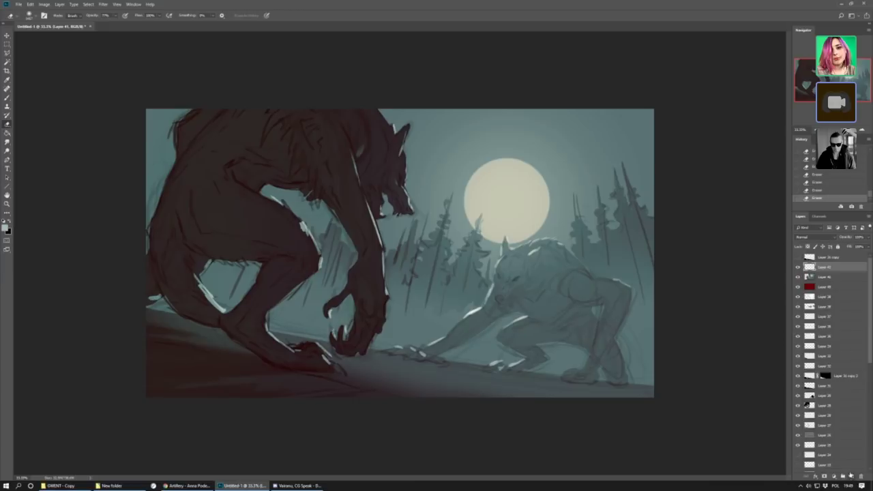
pyautogui.click(7, 79)
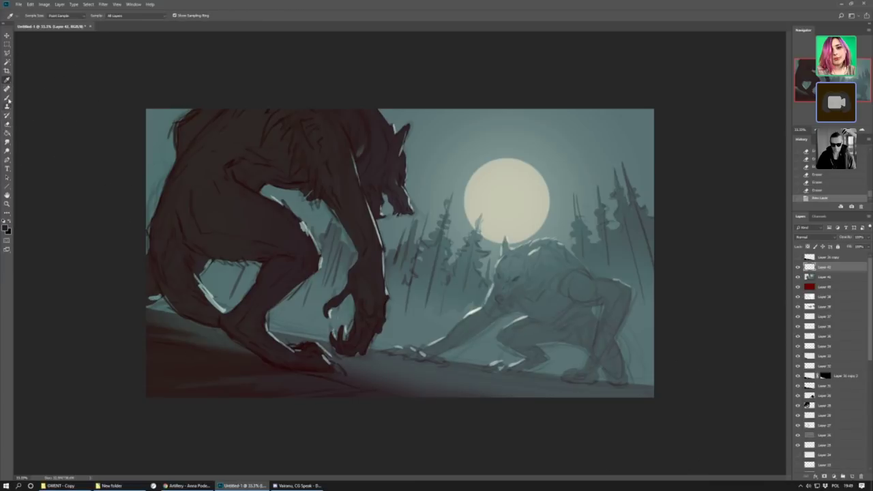
pyautogui.click(7, 98)
pyautogui.click(28, 15)
pyautogui.click(72, 147)
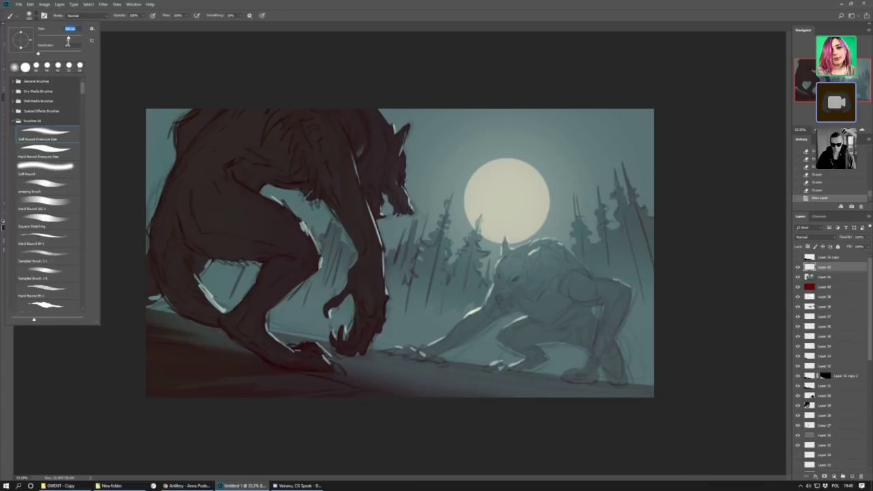
pyautogui.click(506, 283)
pyautogui.moveTo(505, 282)
pyautogui.mouseDown()
pyautogui.moveTo(508, 273)
pyautogui.moveTo(519, 280)
pyautogui.moveTo(505, 287)
pyautogui.moveTo(510, 301)
pyautogui.mouseUp()
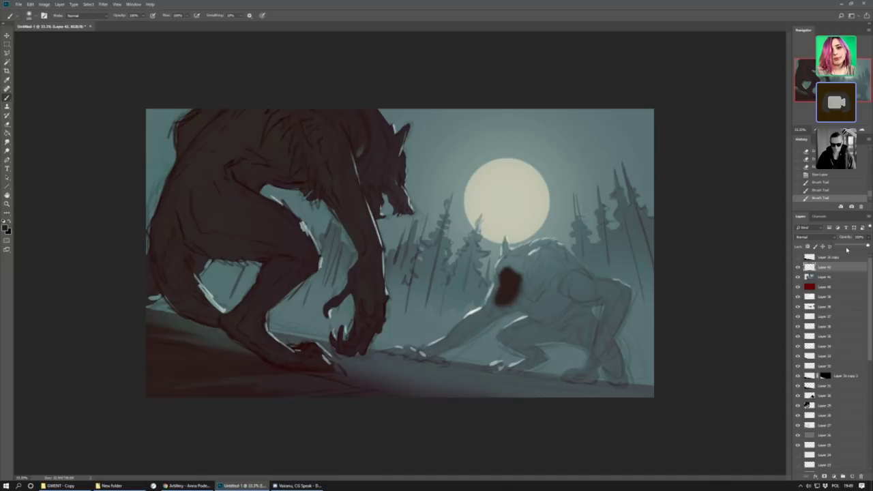
# Shade the crouching werewolf's shoulder, chest and hips at about 30% layer opacity.
pyautogui.click(849, 247)
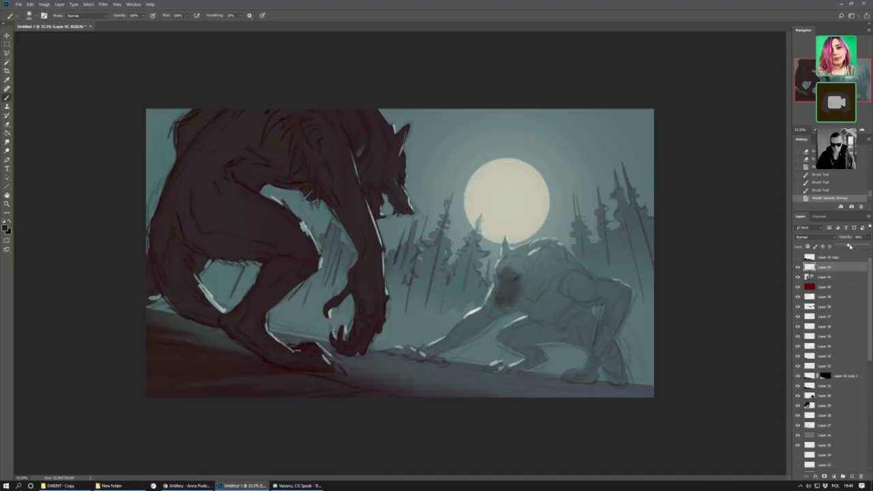
pyautogui.moveTo(520, 300); pyautogui.dragTo(434, 352)
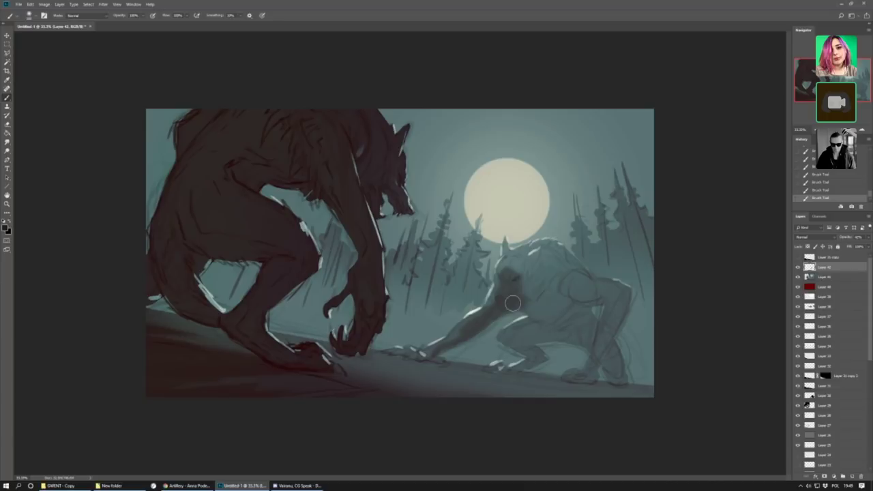
pyautogui.moveTo(523, 284)
pyautogui.mouseDown()
pyautogui.moveTo(539, 262)
pyautogui.moveTo(522, 306)
pyautogui.moveTo(530, 297)
pyautogui.moveTo(540, 304)
pyautogui.moveTo(583, 265)
pyautogui.moveTo(549, 295)
pyautogui.moveTo(562, 290)
pyautogui.moveTo(559, 254)
pyautogui.moveTo(577, 293)
pyautogui.moveTo(536, 346)
pyautogui.moveTo(550, 292)
pyautogui.mouseUp()
pyautogui.click(867, 237)
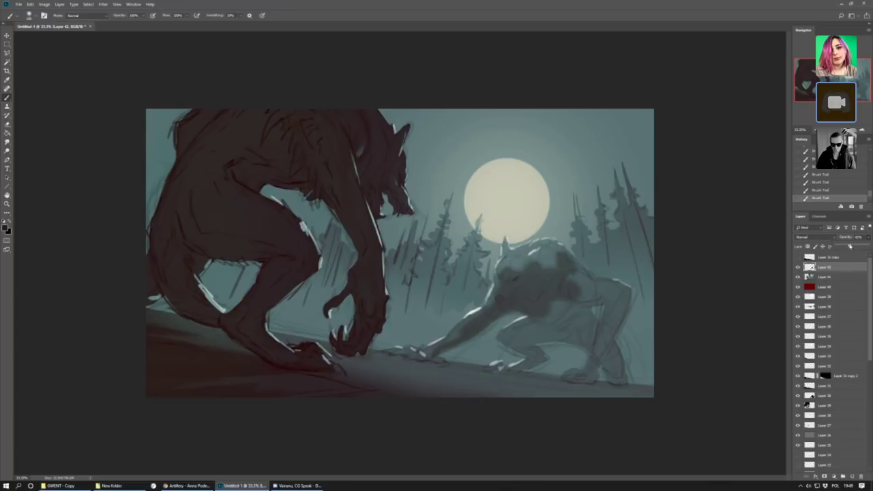
pyautogui.moveTo(852, 247); pyautogui.dragTo(846, 248)
pyautogui.moveTo(577, 292)
pyautogui.mouseDown()
pyautogui.moveTo(566, 289)
pyautogui.moveTo(561, 300)
pyautogui.moveTo(617, 295)
pyautogui.moveTo(625, 280)
pyautogui.moveTo(614, 338)
pyautogui.mouseUp()
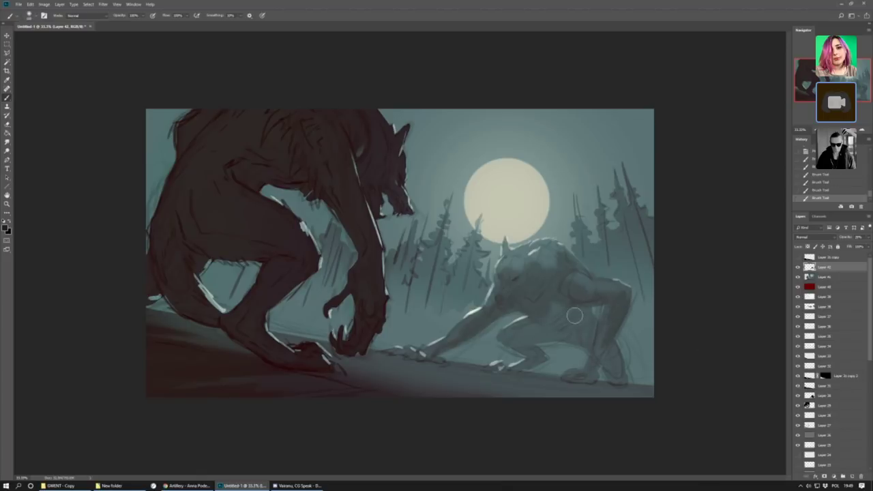
pyautogui.moveTo(522, 332)
pyautogui.mouseDown()
pyautogui.moveTo(512, 340)
pyautogui.moveTo(539, 342)
pyautogui.mouseUp()
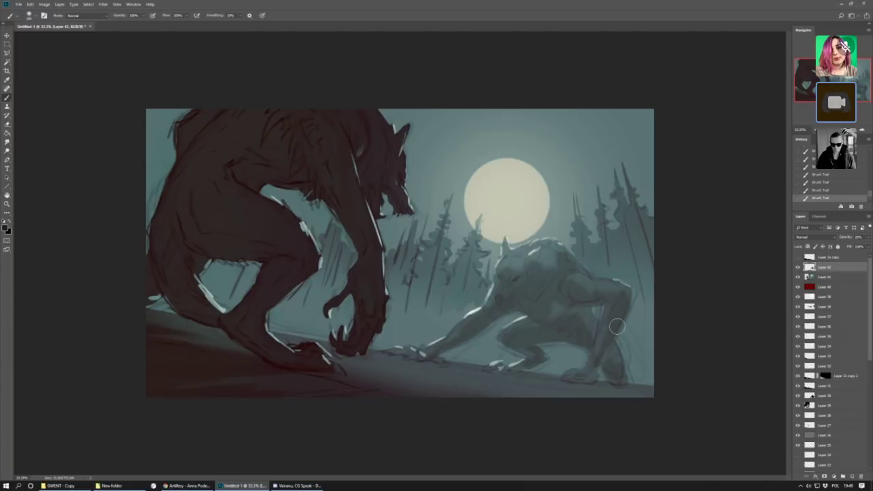
# Erase some shading across the crouching werewolf and raise Layer 42's opacity to about 39%.
pyautogui.click(7, 124)
pyautogui.click(29, 15)
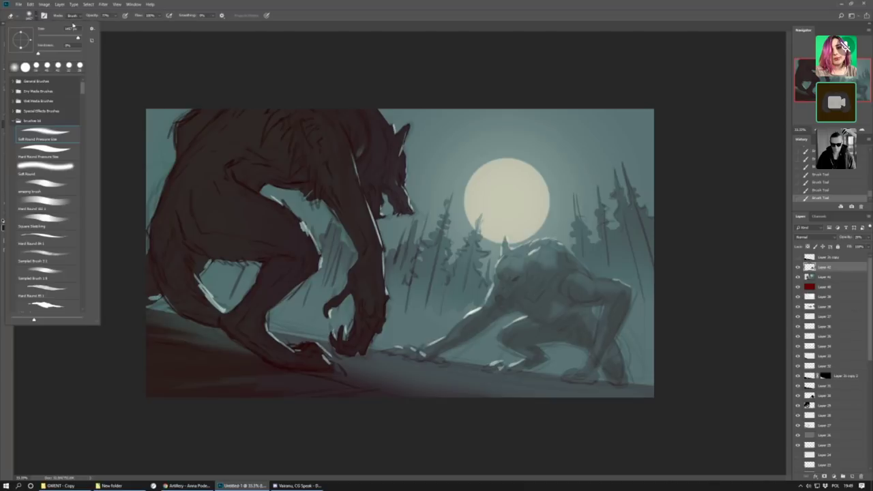
pyautogui.click(584, 271)
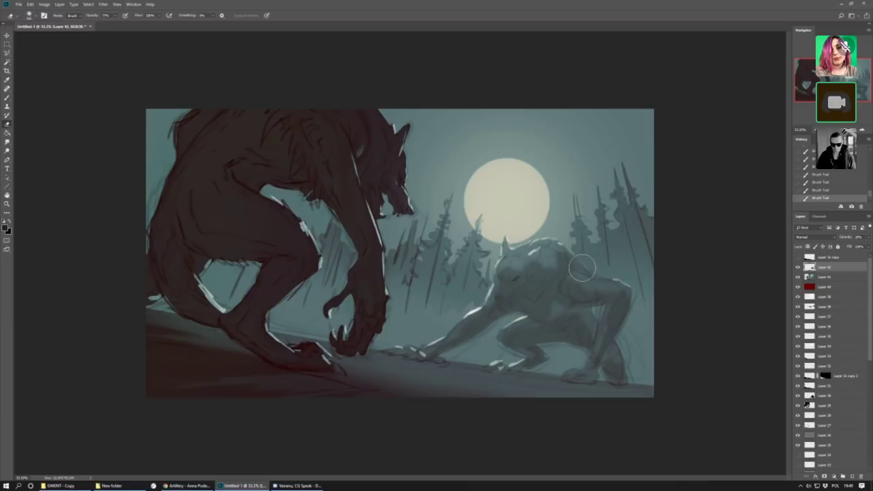
pyautogui.moveTo(584, 272)
pyautogui.mouseDown()
pyautogui.moveTo(574, 249)
pyautogui.moveTo(547, 238)
pyautogui.moveTo(532, 280)
pyautogui.mouseUp()
pyautogui.moveTo(652, 260); pyautogui.dragTo(596, 272)
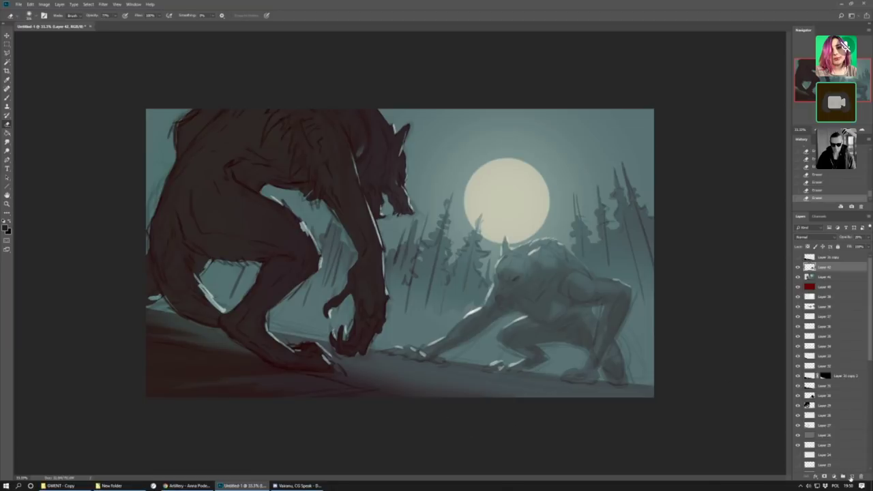
pyautogui.click(870, 239)
pyautogui.moveTo(841, 247); pyautogui.dragTo(845, 247)
# On a new layer, paint a faint dark stroke on the ground under the second wolf.
pyautogui.click(852, 480)
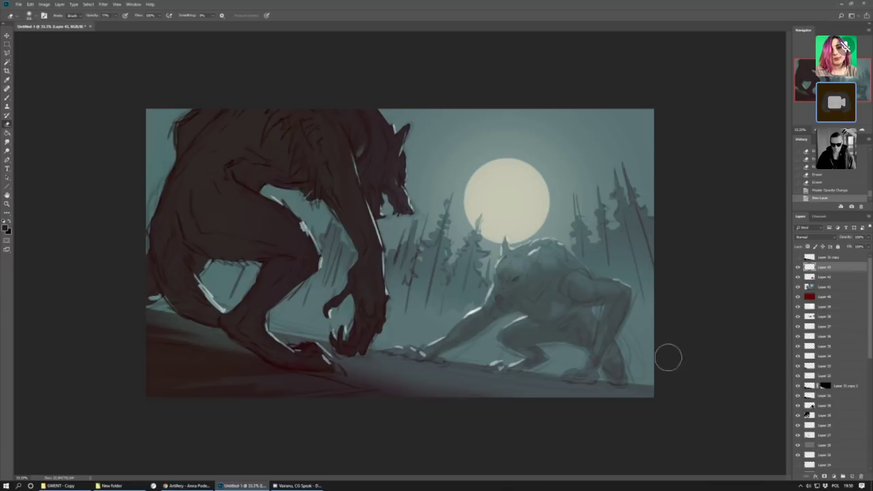
pyautogui.press('b')
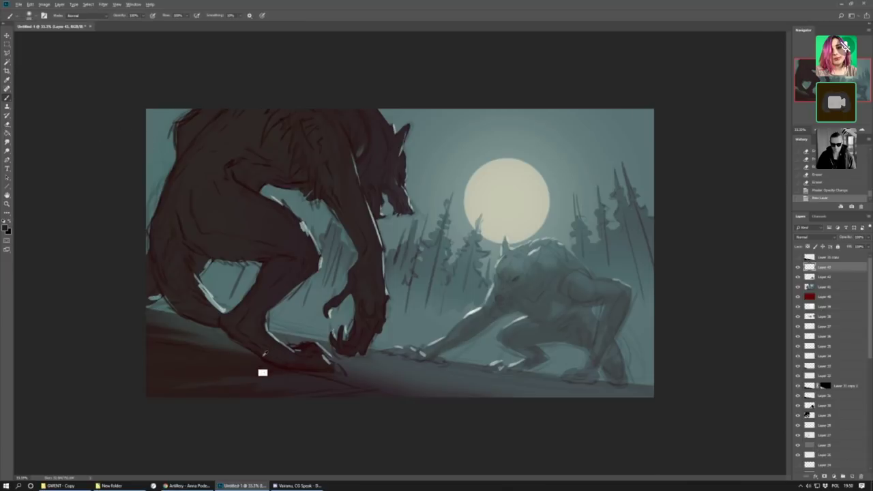
pyautogui.moveTo(422, 361)
pyautogui.mouseDown()
pyautogui.moveTo(532, 377)
pyautogui.moveTo(485, 379)
pyautogui.moveTo(469, 377)
pyautogui.moveTo(616, 386)
pyautogui.mouseUp()
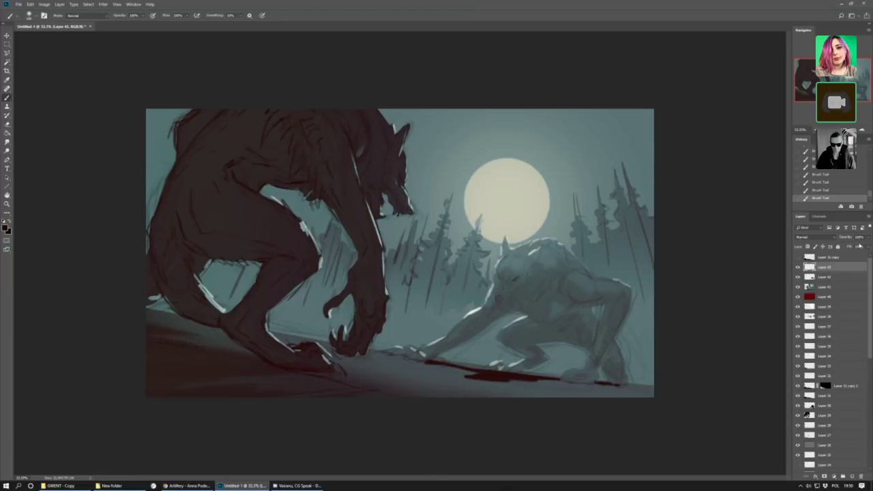
pyautogui.moveTo(853, 246); pyautogui.dragTo(849, 245)
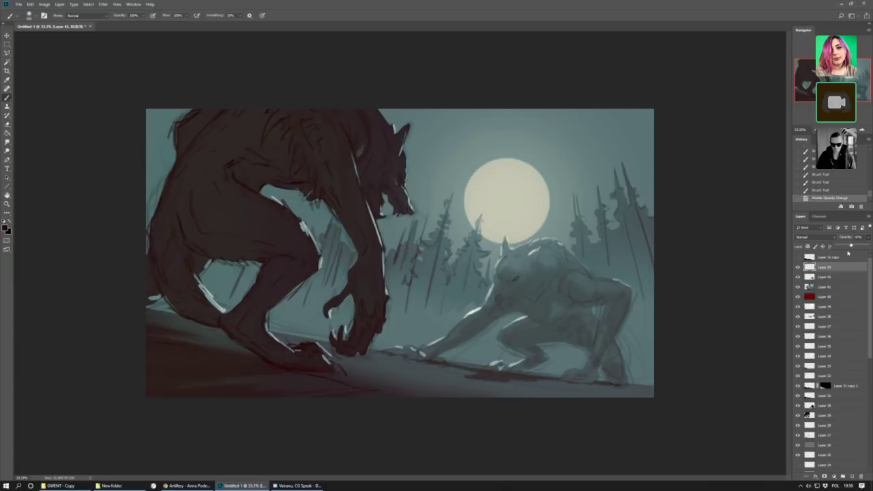
# On Layer 44, paint dark strokes on the large werewolf's snout and head at about 19% opacity.
pyautogui.click(852, 476)
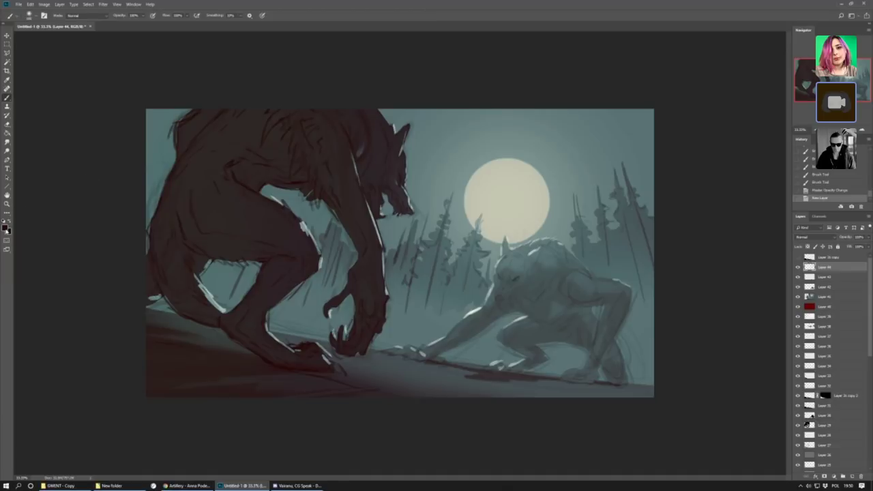
pyautogui.click(8, 231)
pyautogui.click(509, 122)
pyautogui.moveTo(394, 201)
pyautogui.mouseDown()
pyautogui.moveTo(388, 195)
pyautogui.moveTo(404, 211)
pyautogui.mouseUp()
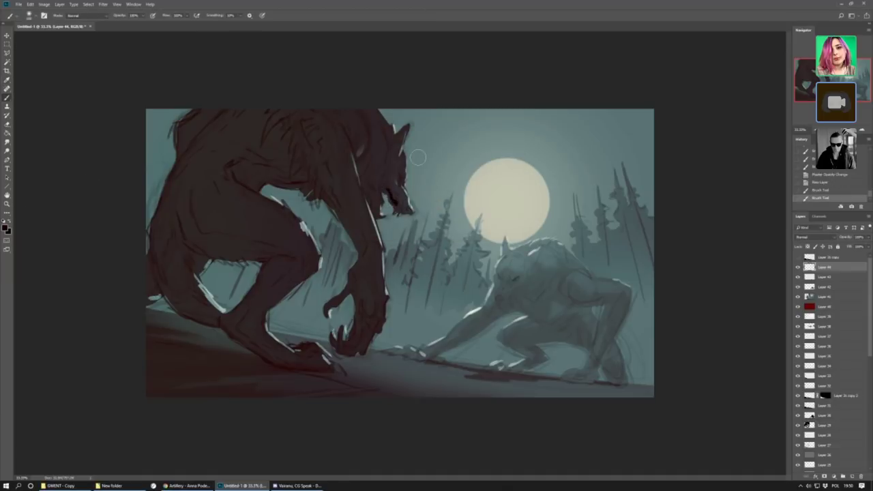
pyautogui.click(865, 236)
pyautogui.moveTo(863, 246); pyautogui.dragTo(846, 247)
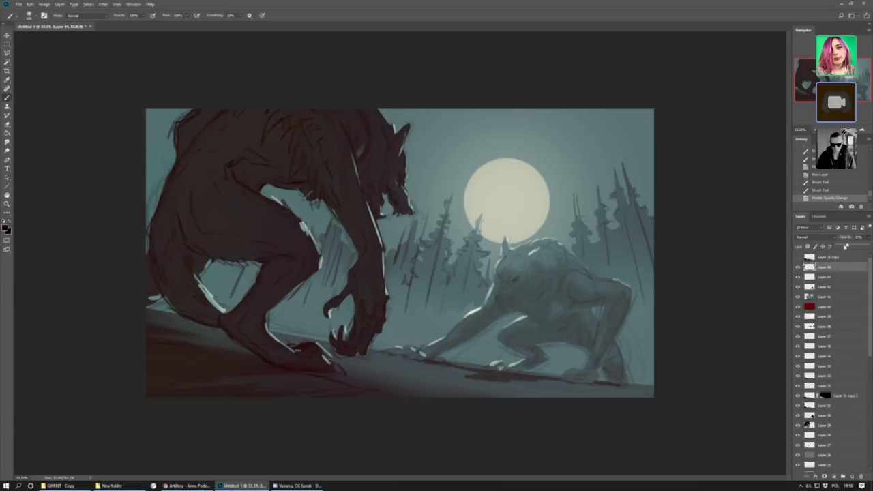
pyautogui.moveTo(387, 189); pyautogui.dragTo(391, 150)
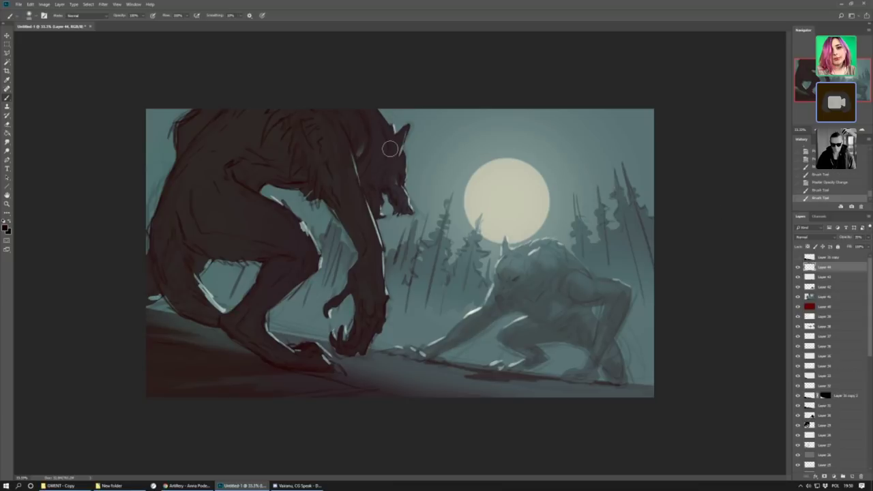
pyautogui.click(864, 236)
pyautogui.moveTo(848, 247); pyautogui.dragTo(842, 247)
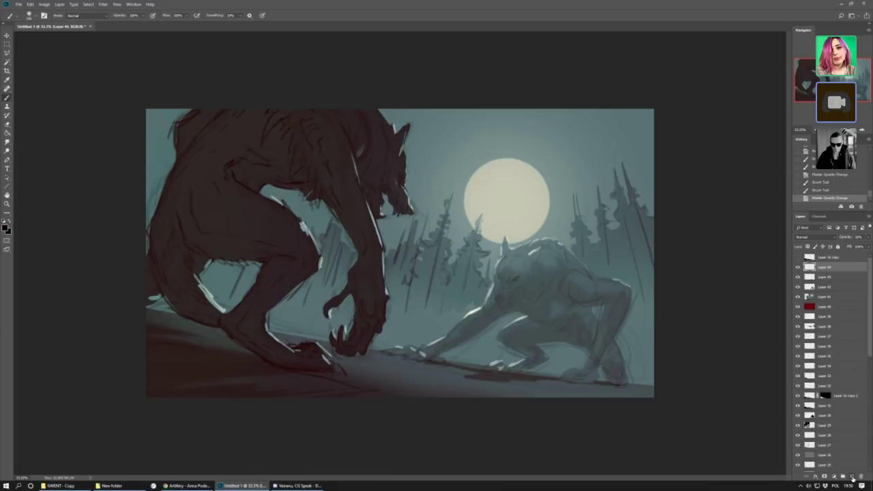
pyautogui.click(852, 477)
# Paint faint marks at the right werewolf's eye with a brush preset.
pyautogui.rightClick(54, 75)
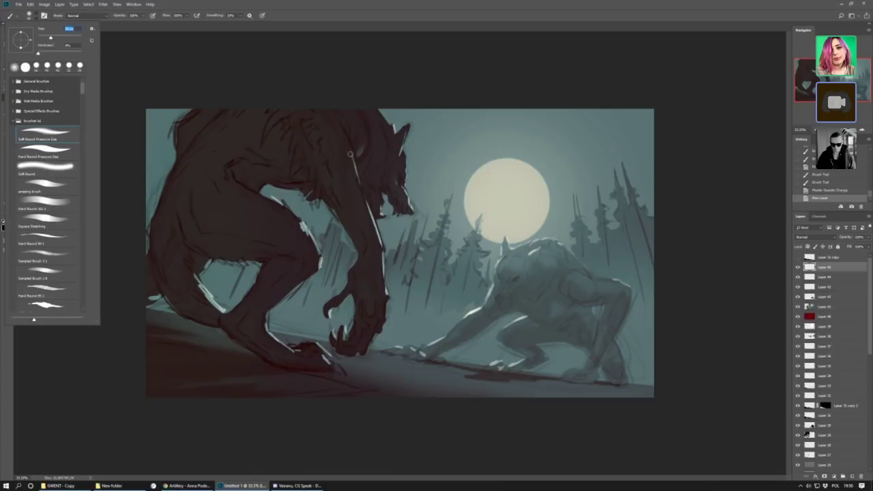
pyautogui.click(521, 225)
pyautogui.click(515, 280)
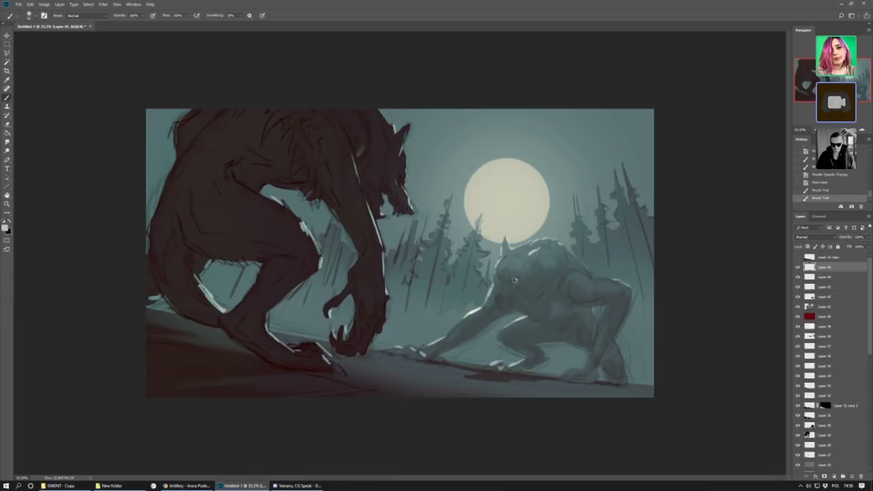
pyautogui.click(501, 279)
# Lower the eye layer's opacity to about 57% and add an empty layer above.
pyautogui.click(860, 247)
pyautogui.moveTo(845, 247); pyautogui.dragTo(847, 247)
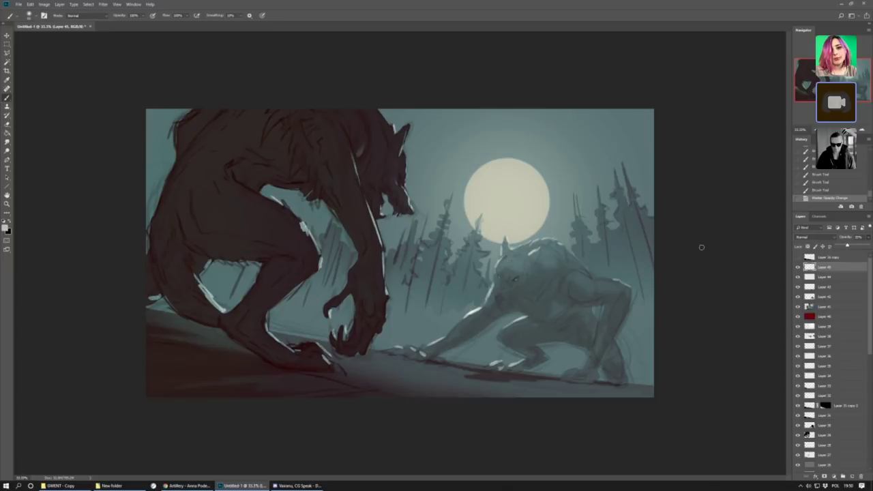
pyautogui.click(852, 476)
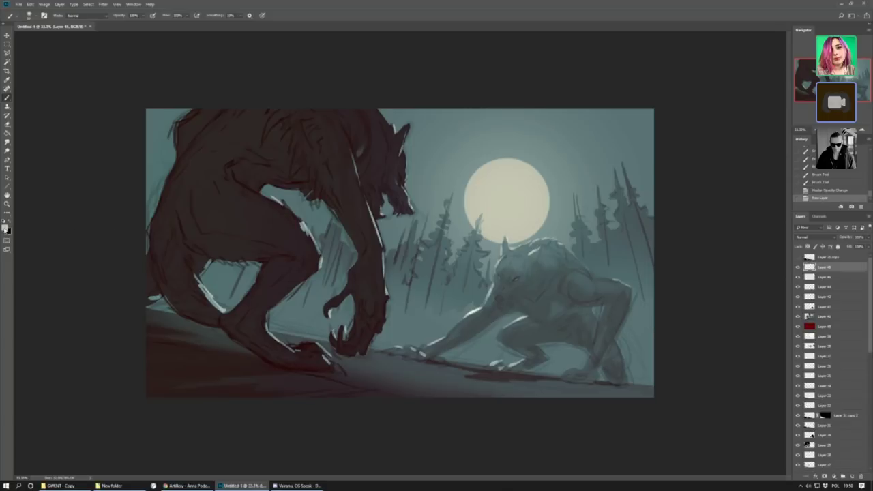
pyautogui.click(6, 228)
# Dab light teal eye marks on the second wolf with the Hard Round Pressure Size brush.
pyautogui.click(535, 133)
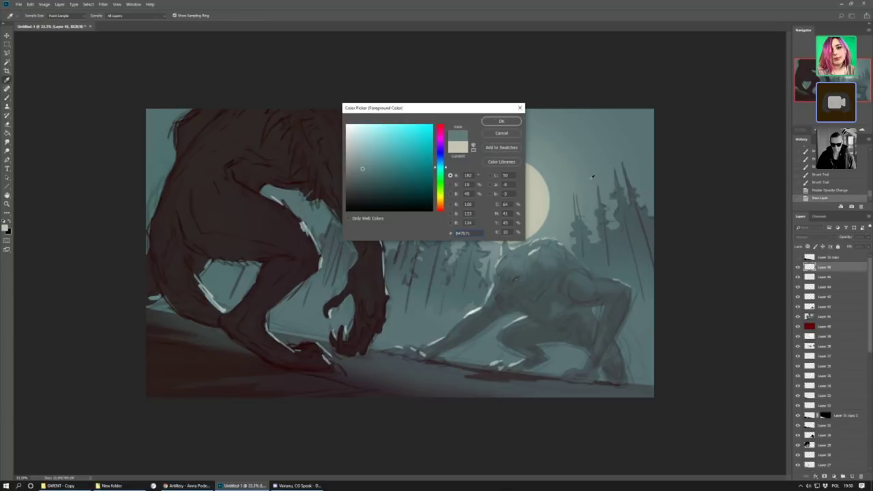
pyautogui.click(501, 121)
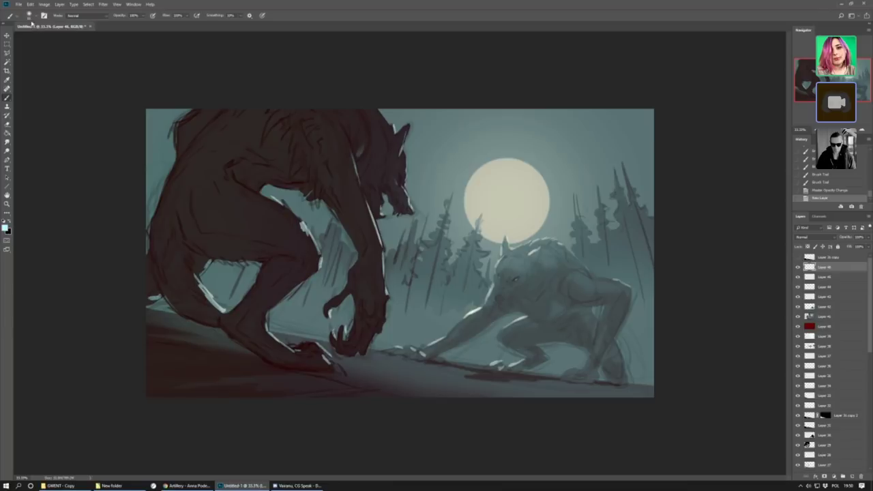
pyautogui.click(30, 15)
pyautogui.click(62, 151)
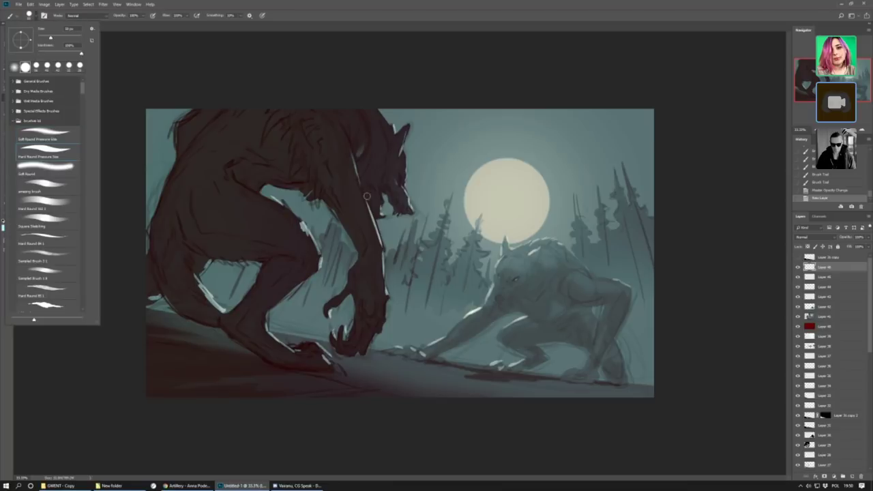
pyautogui.click(401, 182)
pyautogui.click(400, 180)
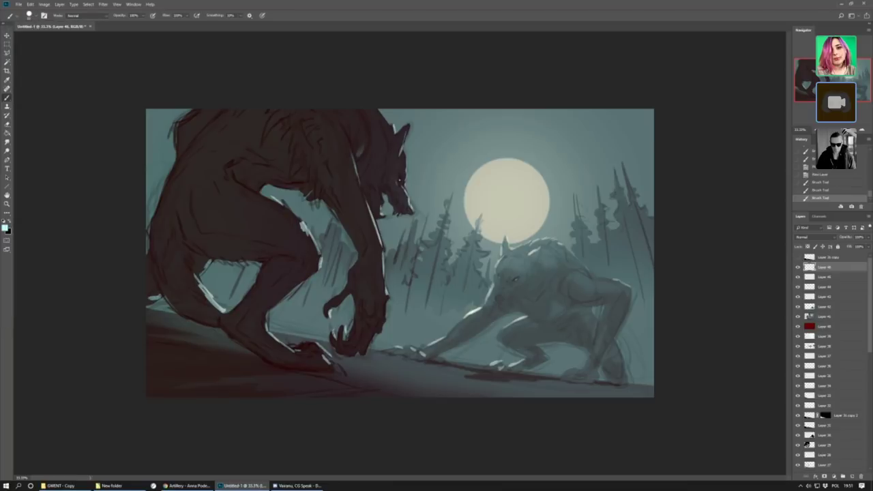
pyautogui.click(499, 277)
pyautogui.click(499, 276)
pyautogui.click(515, 280)
# On new Layer 47, dab dark brown detail onto the wolf's face with the smearing brush.
pyautogui.click(852, 478)
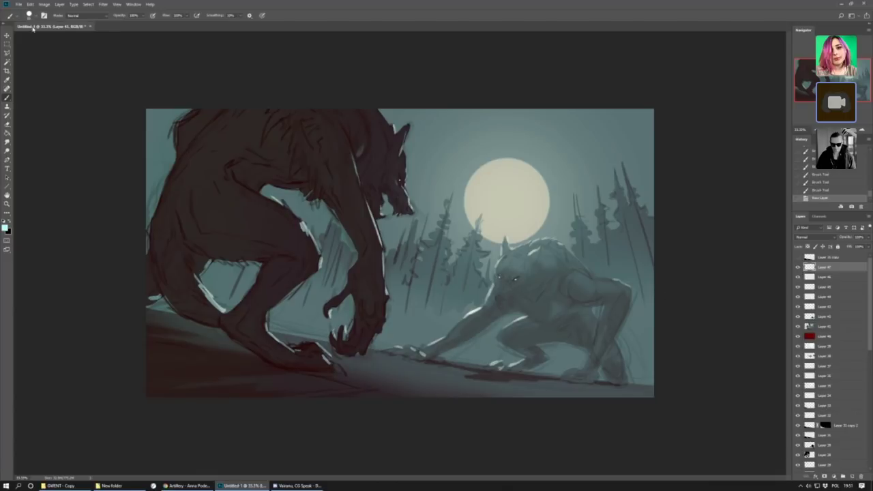
pyautogui.click(30, 15)
pyautogui.click(60, 193)
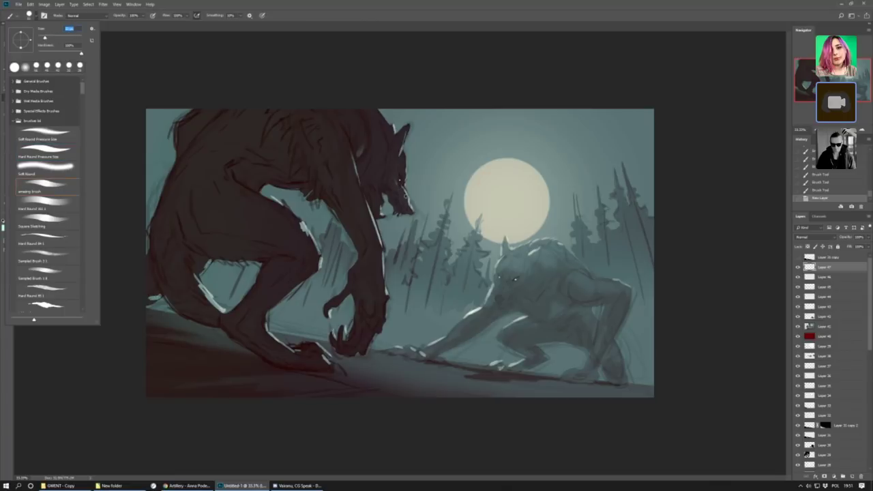
pyautogui.click(354, 145)
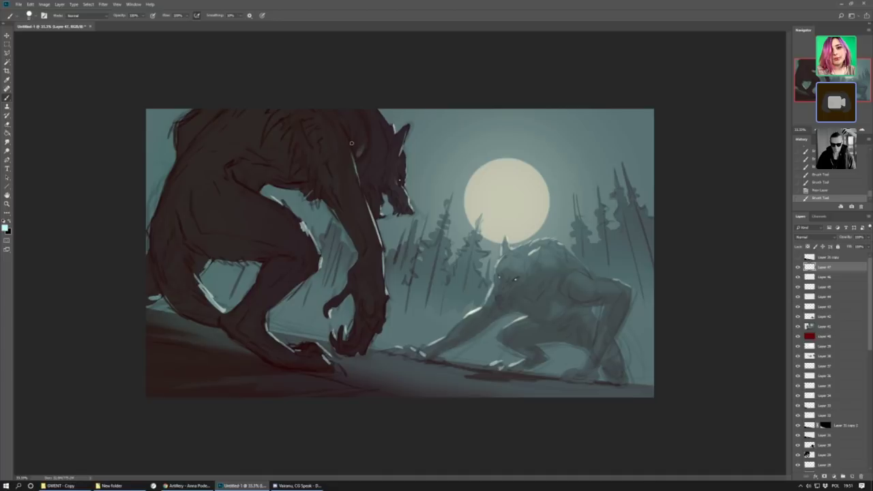
pyautogui.keyDown('alt'); pyautogui.click(347, 156); pyautogui.keyUp('alt')
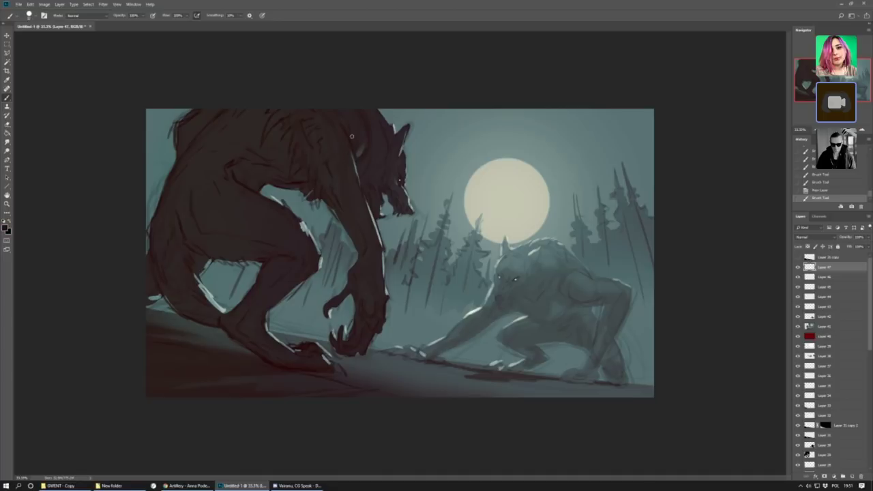
pyautogui.click(507, 301)
pyautogui.click(509, 298)
pyautogui.click(511, 295)
pyautogui.click(514, 292)
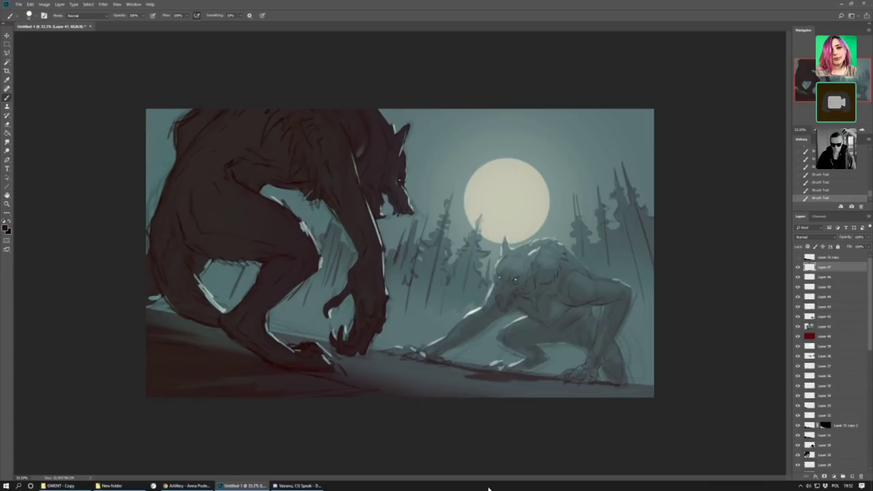
# Delete Layer 47, reset default colours, and paint a small stroke near the wolf's eye.
pyautogui.click(859, 476)
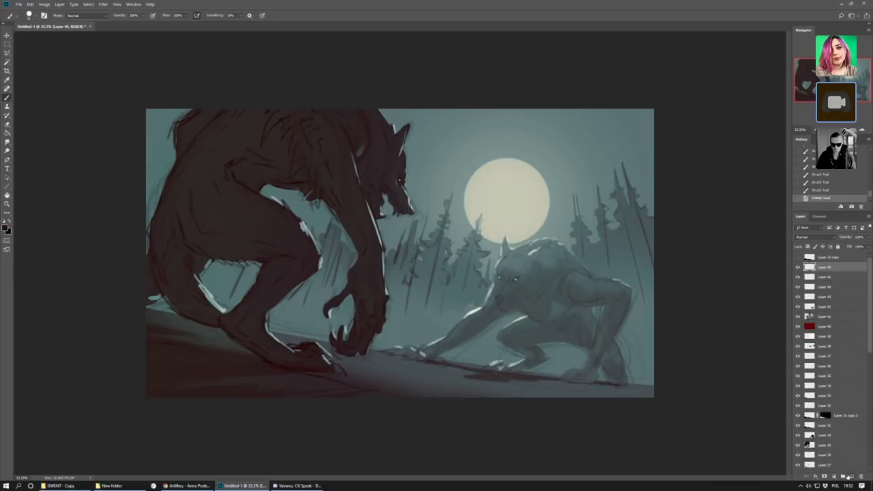
pyautogui.click(4, 223)
pyautogui.moveTo(401, 182); pyautogui.dragTo(401, 176)
pyautogui.keyDown('alt'); pyautogui.click(479, 307); pyautogui.keyUp('alt')
pyautogui.keyDown('alt'); pyautogui.click(403, 174); pyautogui.keyUp('alt')
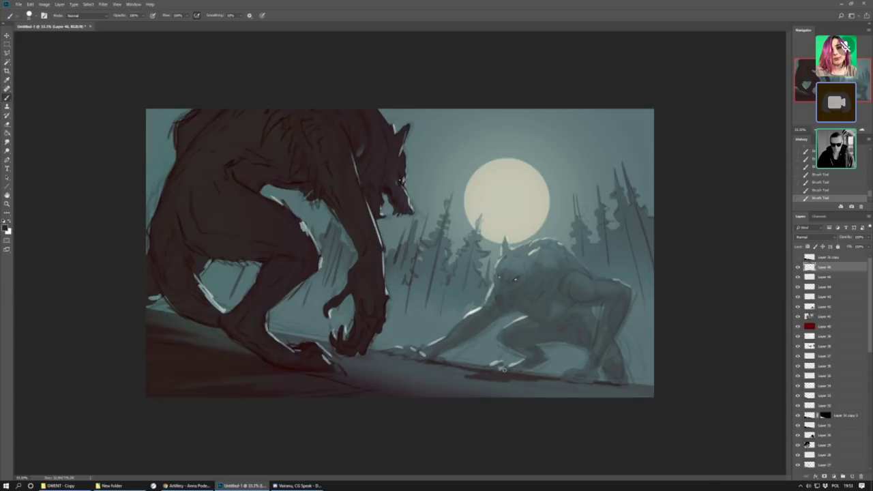
# On a new layer, dab several small strokes on the second wolf's arm.
pyautogui.click(851, 476)
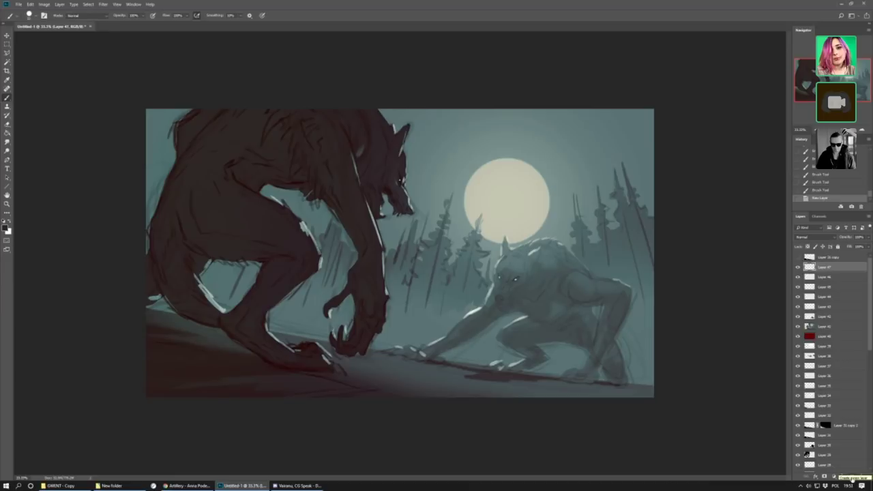
pyautogui.moveTo(511, 296); pyautogui.dragTo(513, 296)
pyautogui.click(509, 304)
pyautogui.click(505, 305)
pyautogui.click(502, 306)
pyautogui.click(501, 306)
# Add Layer 48 and dab small strokes near the right wolf's eye and head.
pyautogui.click(851, 475)
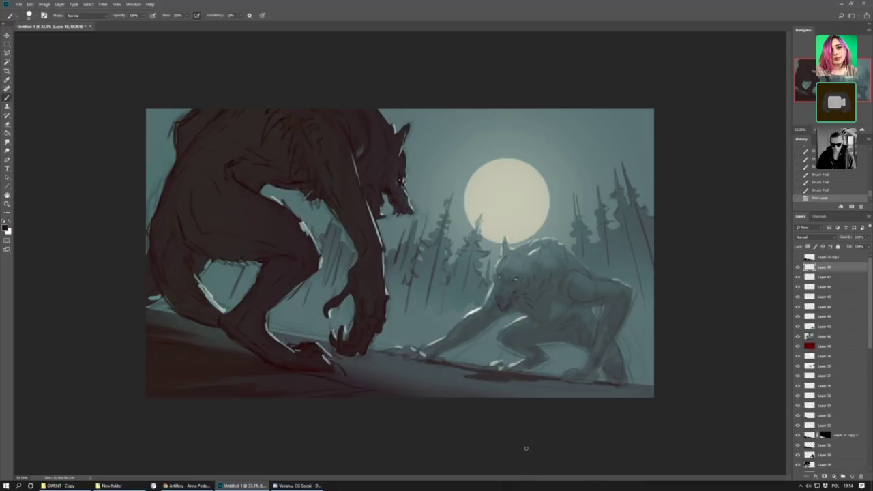
pyautogui.moveTo(388, 189); pyautogui.dragTo(388, 191)
pyautogui.click(539, 326)
pyautogui.click(517, 312)
# Select the whole canvas, Copy Merged, and paste it as a new layer.
pyautogui.click(8, 44)
pyautogui.moveTo(103, 75)
pyautogui.mouseDown()
pyautogui.moveTo(390, 259)
pyautogui.moveTo(791, 476)
pyautogui.mouseUp()
pyautogui.click(30, 4)
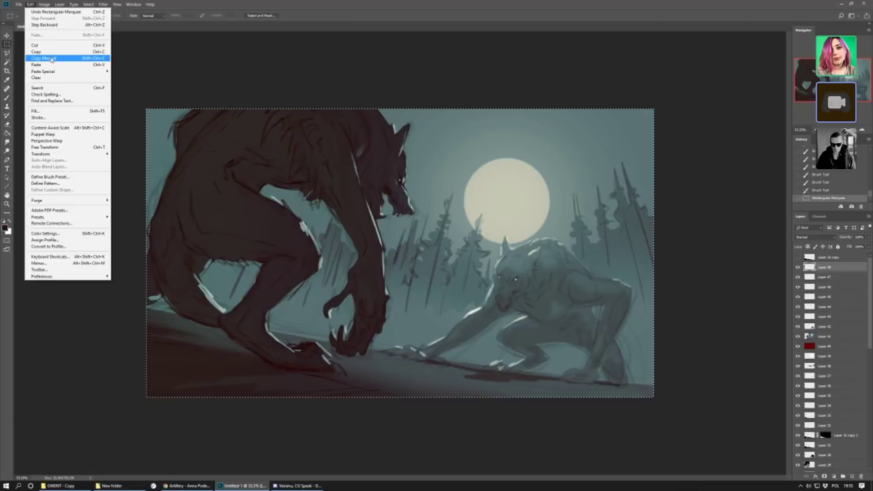
pyautogui.click(68, 57)
pyautogui.click(30, 4)
pyautogui.click(58, 64)
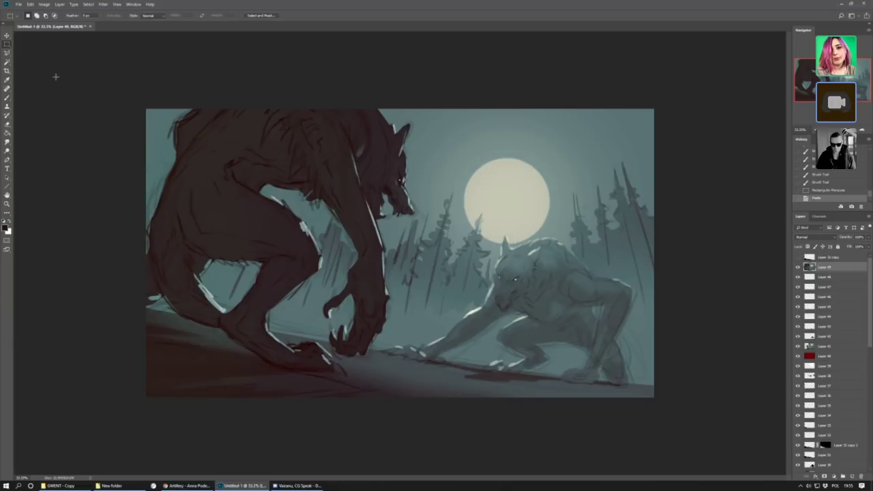
# Brush a short stroke refining the left werewolf's wrist on the pasted merged layer.
pyautogui.click(8, 97)
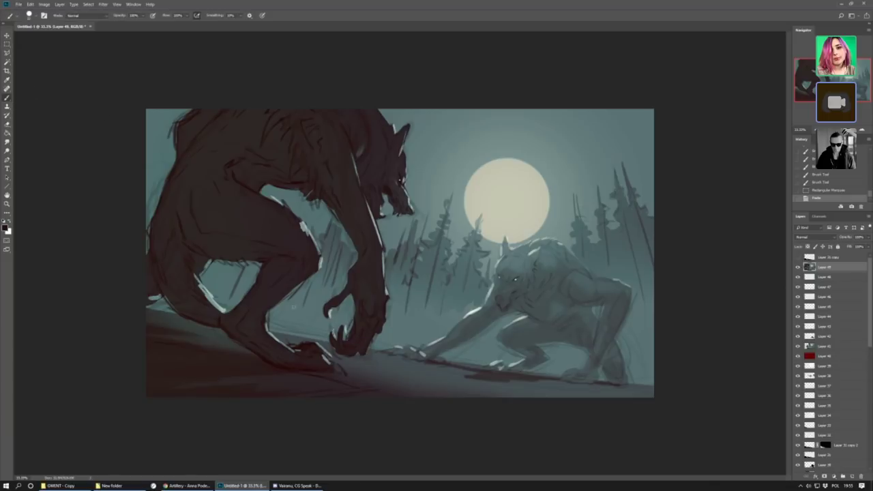
pyautogui.moveTo(374, 295)
pyautogui.mouseDown()
pyautogui.moveTo(369, 296)
pyautogui.moveTo(356, 271)
pyautogui.moveTo(363, 302)
pyautogui.mouseUp()
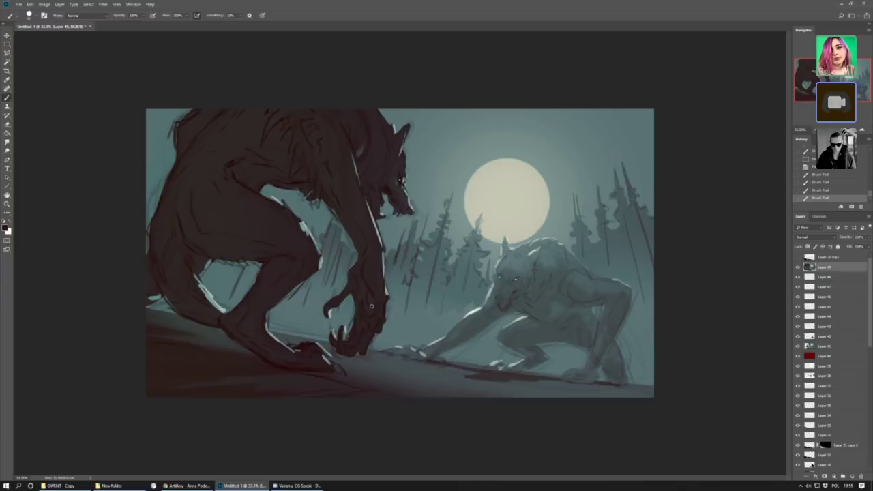